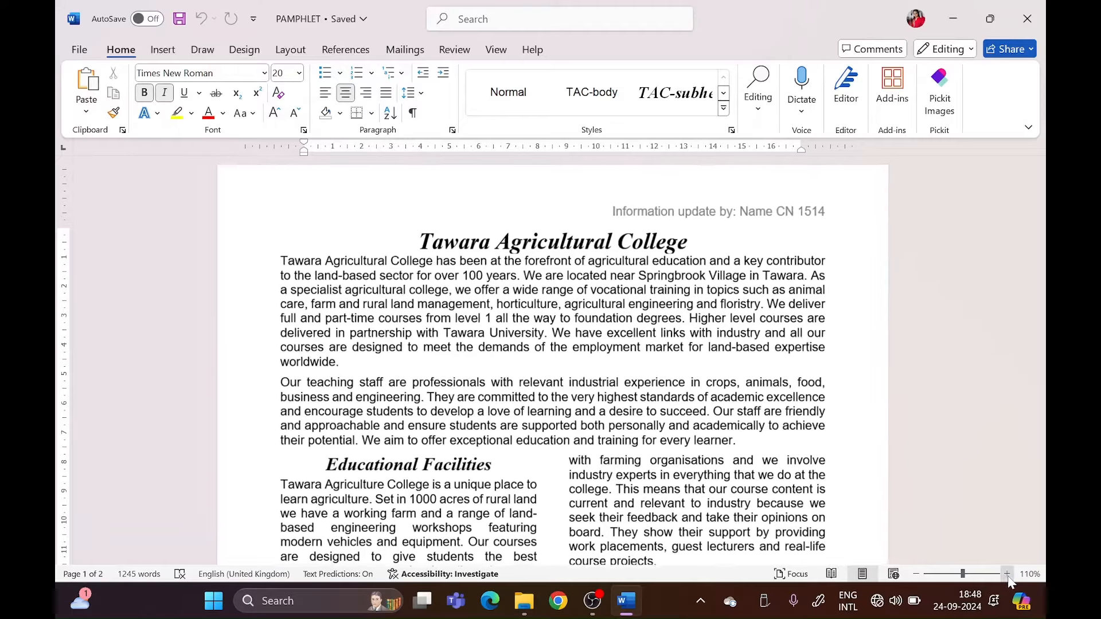
Step: Enlarge the page view to 120% and save the document as PAMPHLET in Word Document format in the Paper 2 revision folder
left_click(1007, 574)
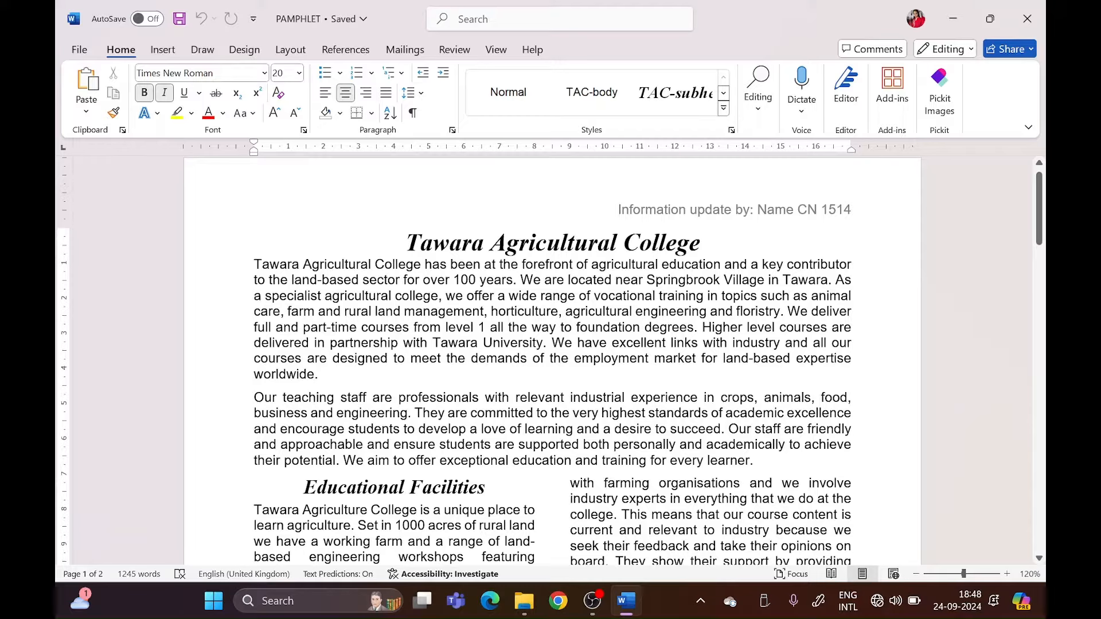
left_click(77, 53)
left_click(106, 323)
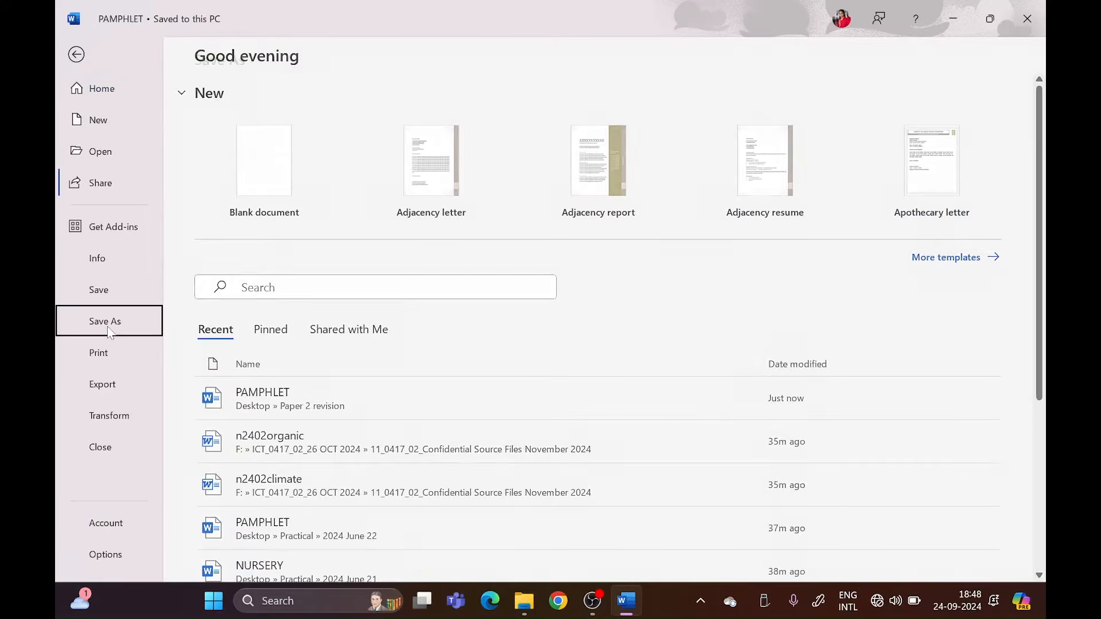
left_click(256, 462)
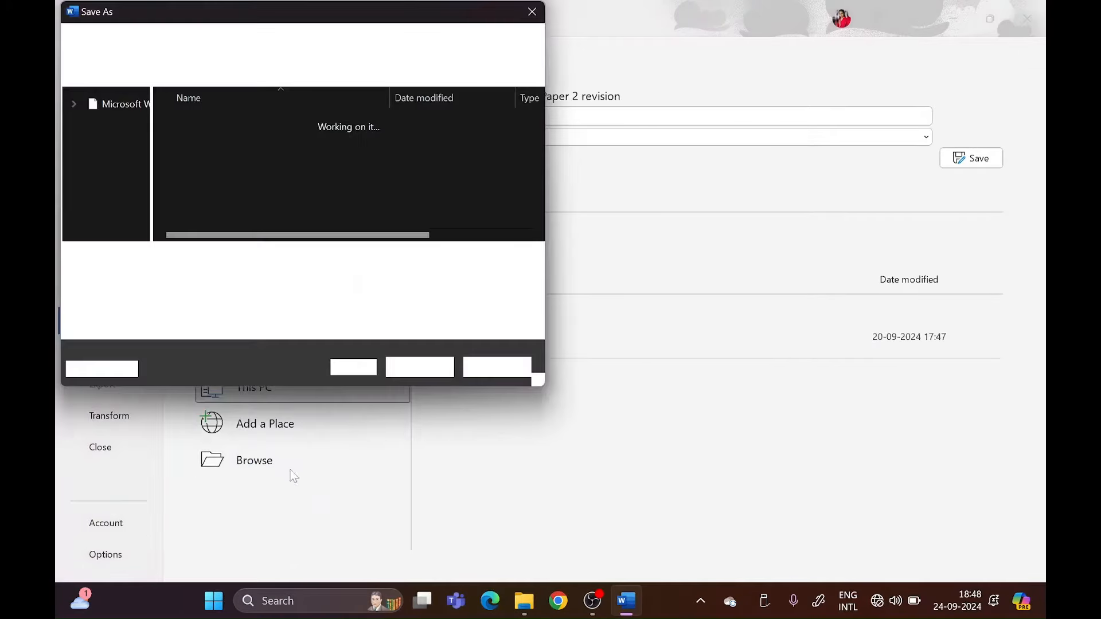
left_click(237, 280)
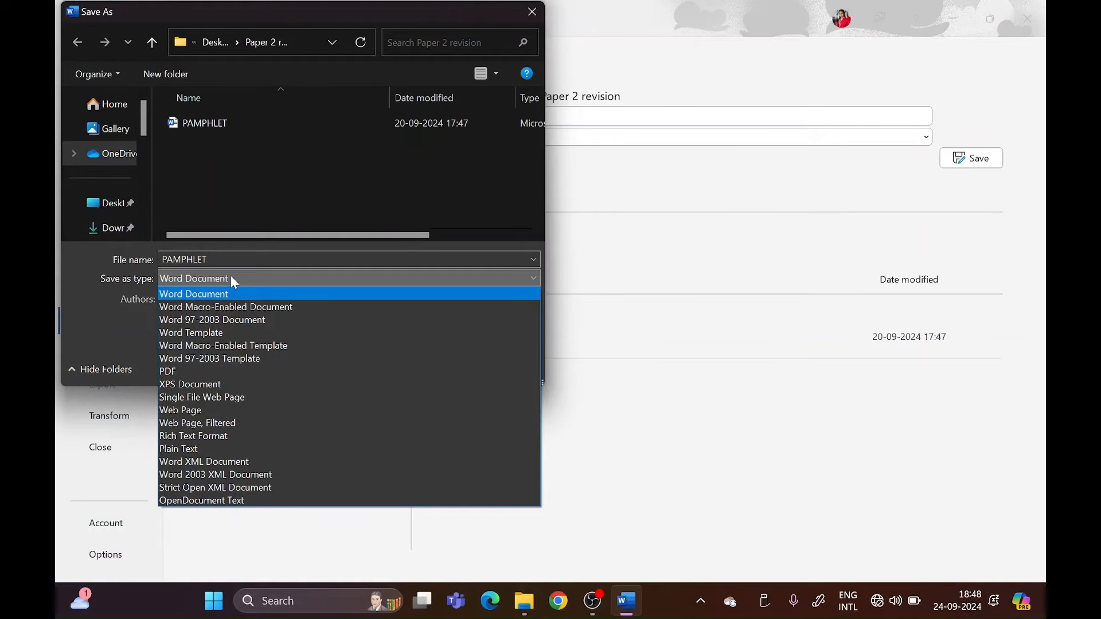
left_click(236, 294)
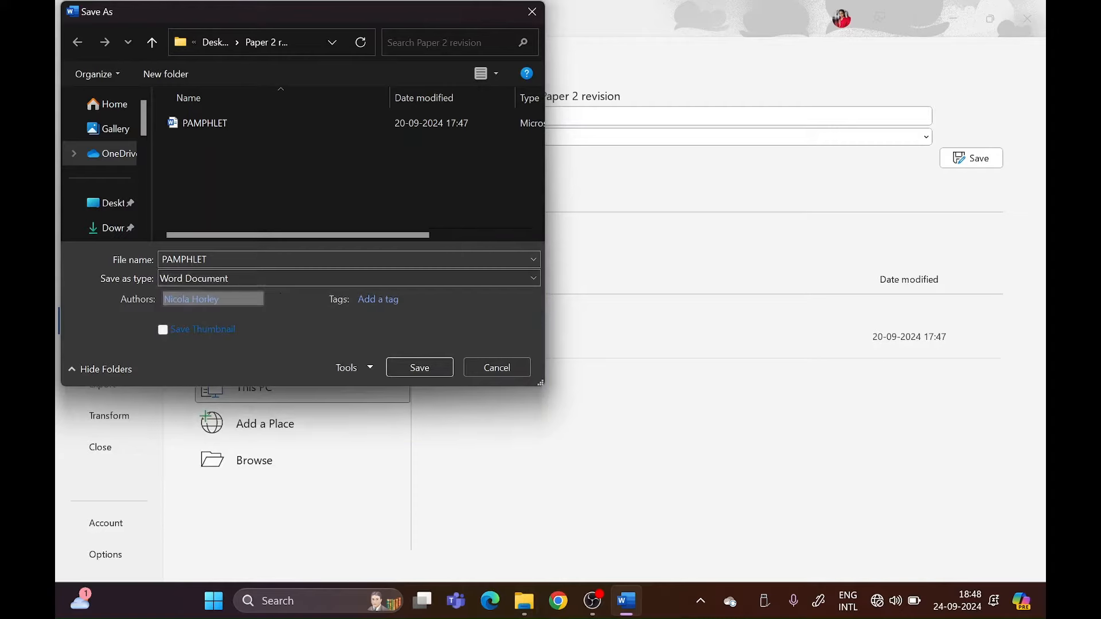
left_click(266, 280)
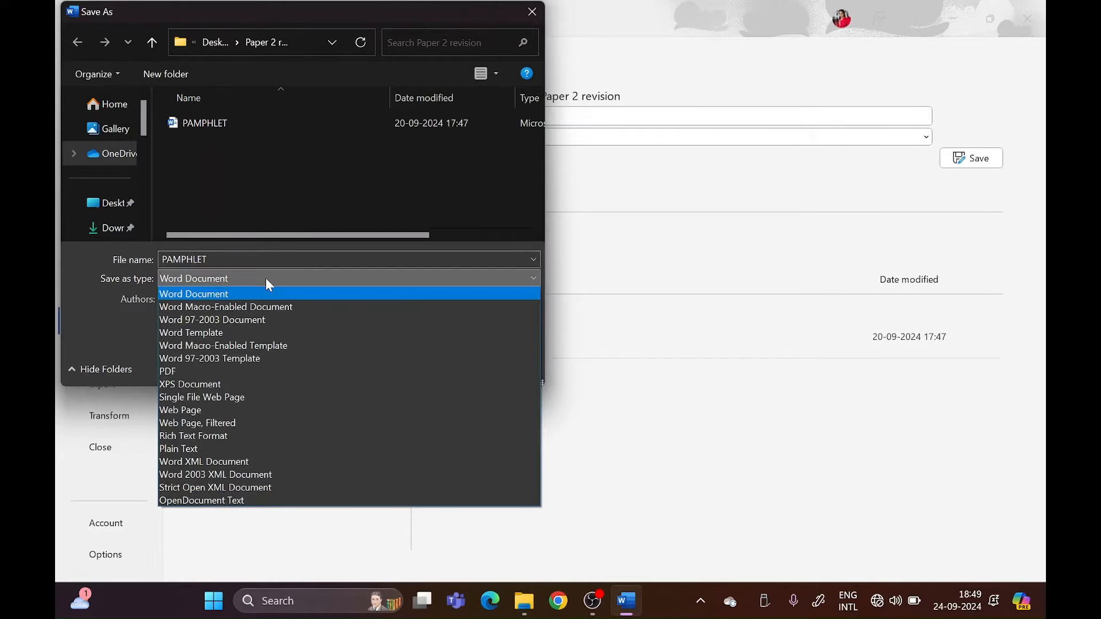
left_click(266, 279)
left_click(412, 371)
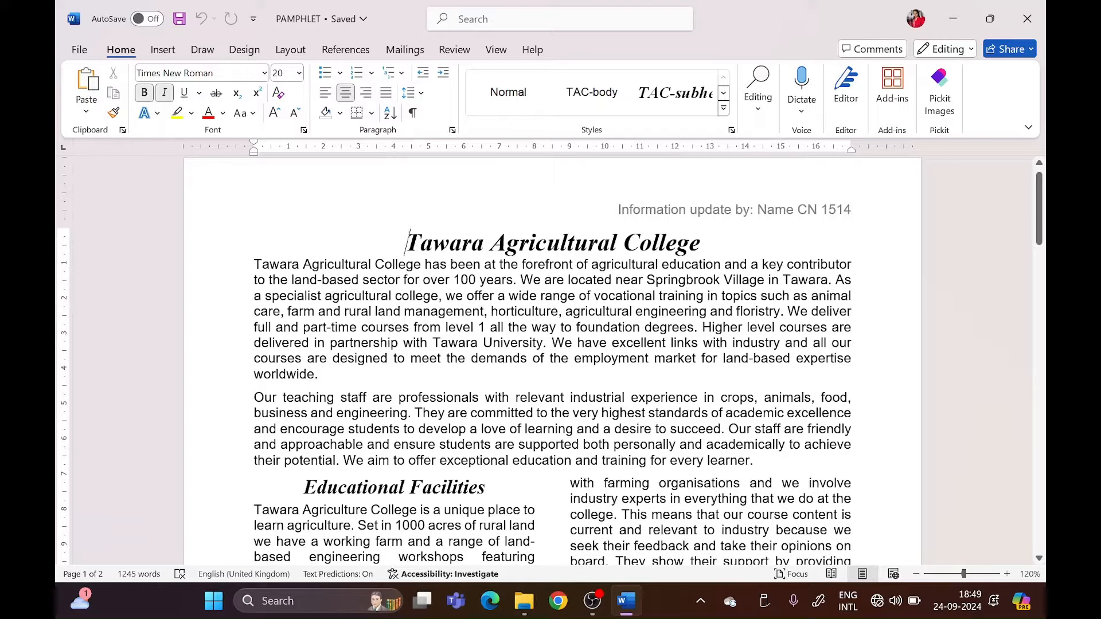
Step: Start a new style from the title's formatting, name it Title new, and open its full formatting settings
left_click(723, 110)
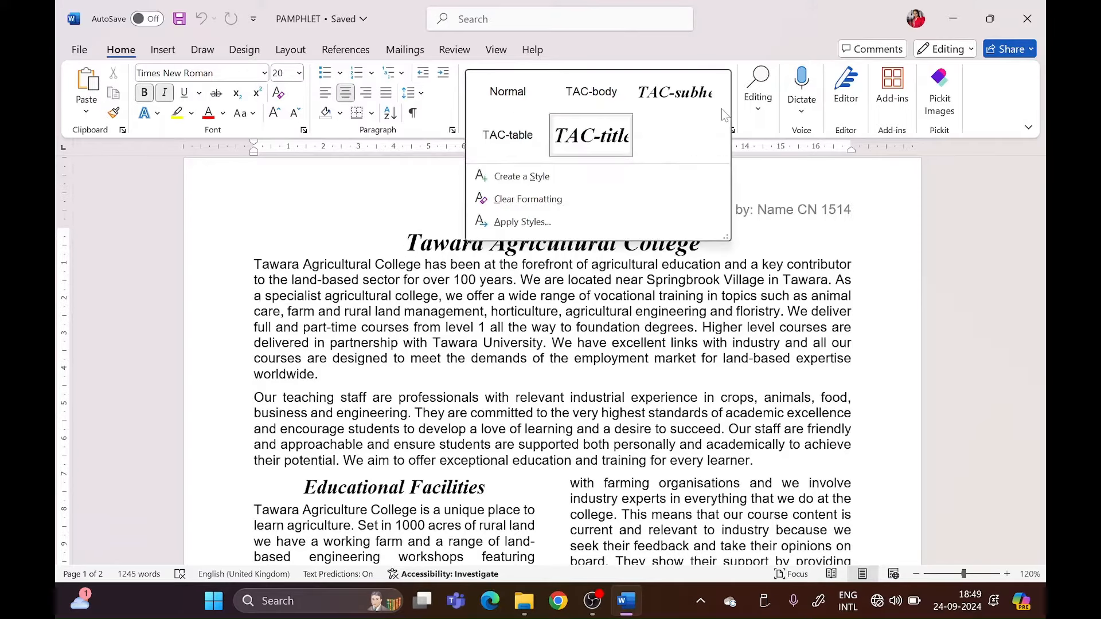
left_click(551, 179)
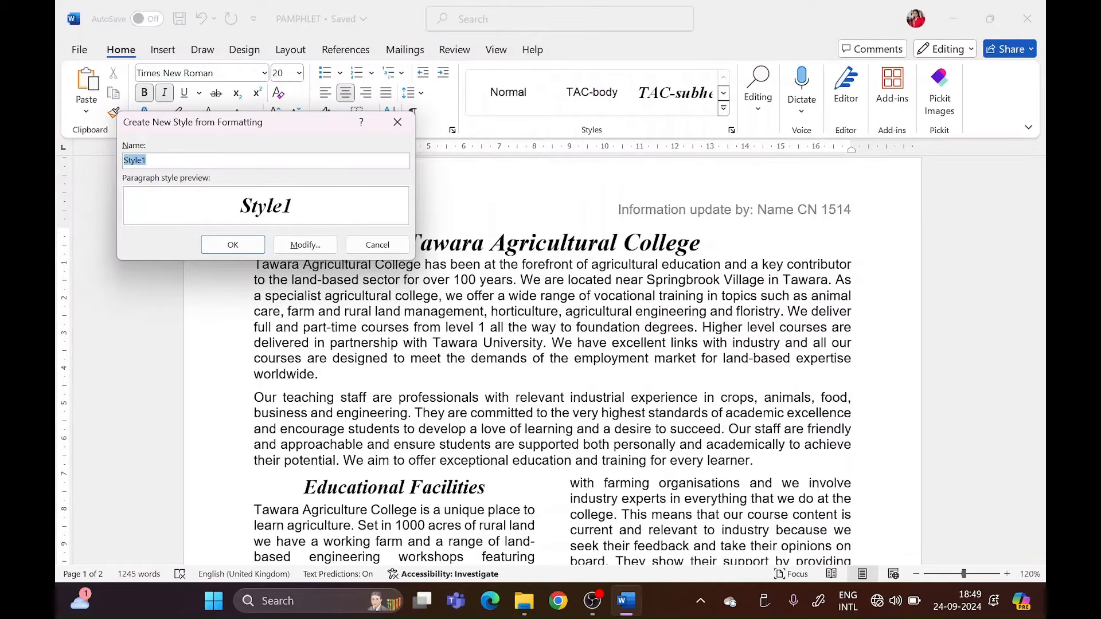
type("Ti")
left_click(302, 246)
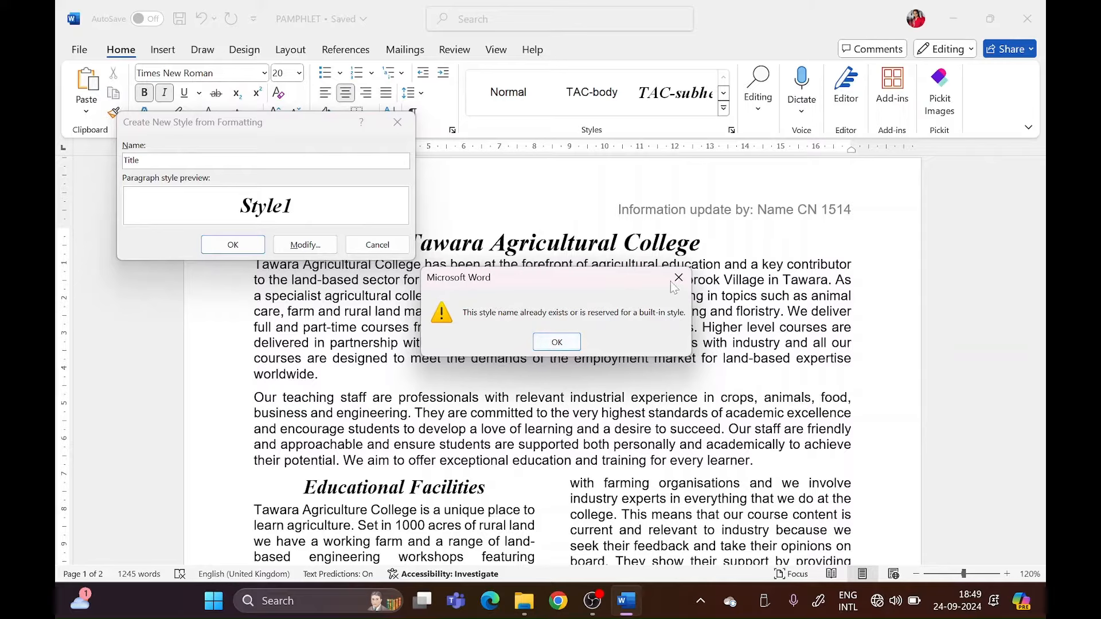
left_click(555, 342)
left_click(198, 161)
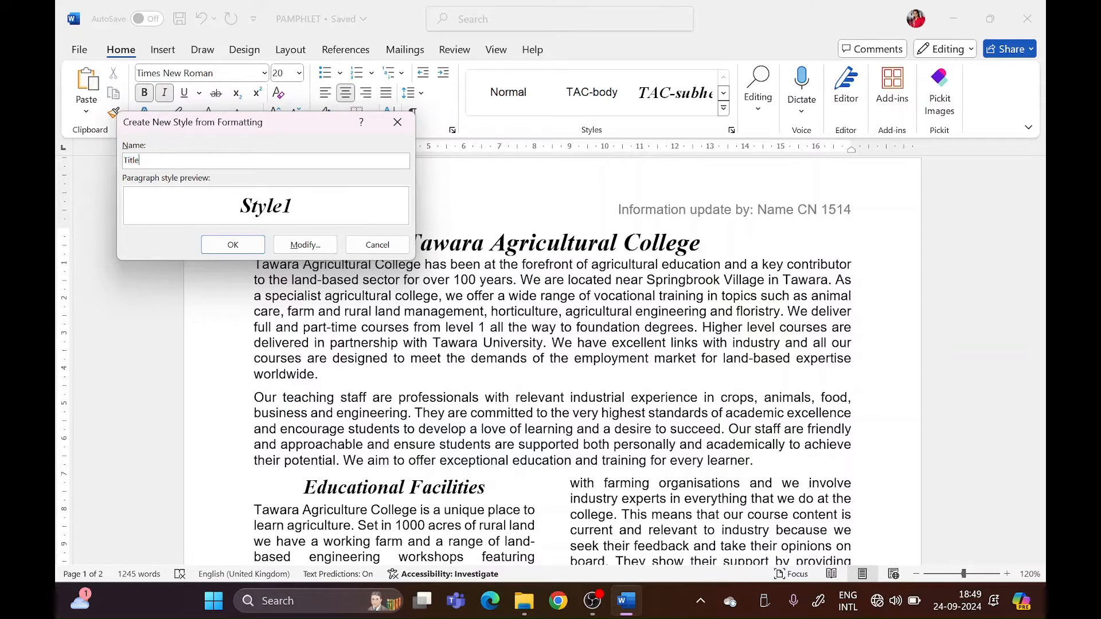
type("new")
left_click(306, 246)
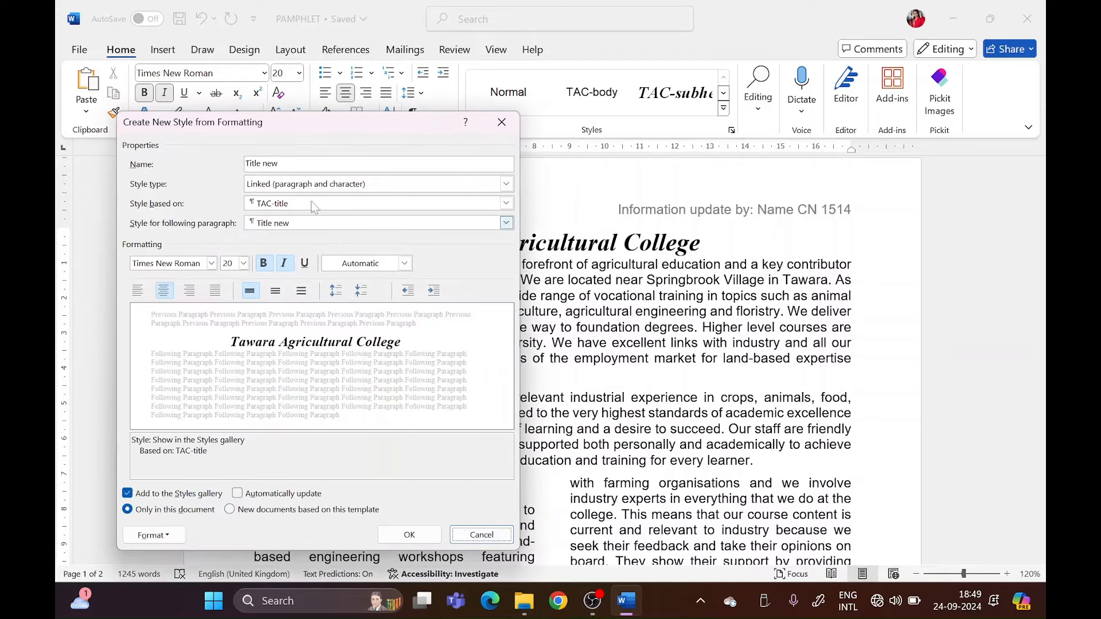
left_click_drag(322, 122, 306, 66)
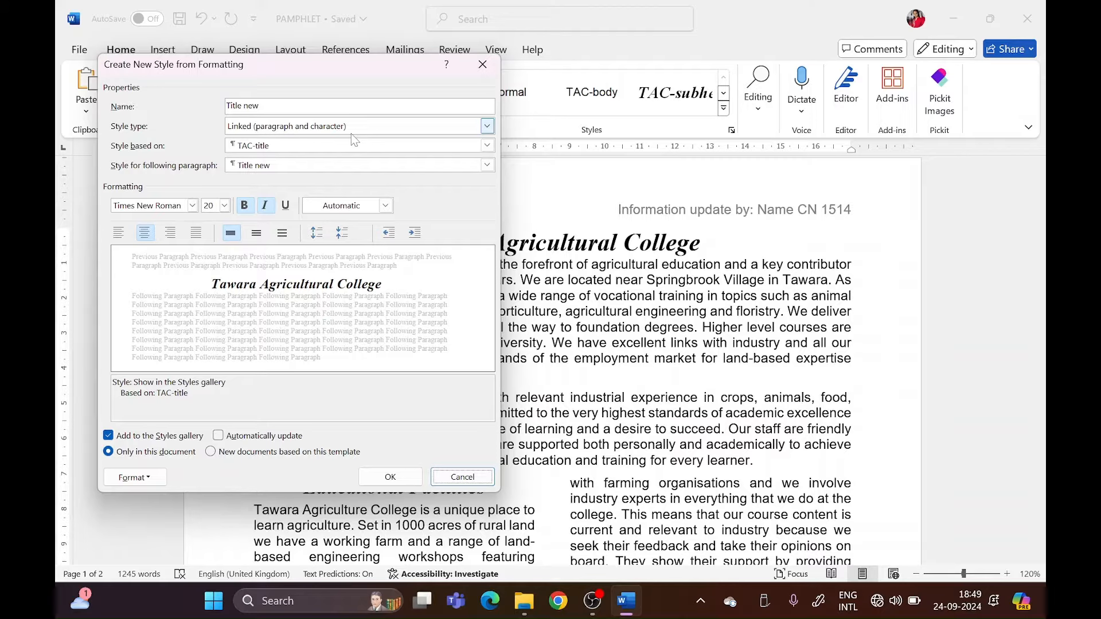
Step: Base the Title new style on Normal and set its style type to Paragraph
left_click(324, 146)
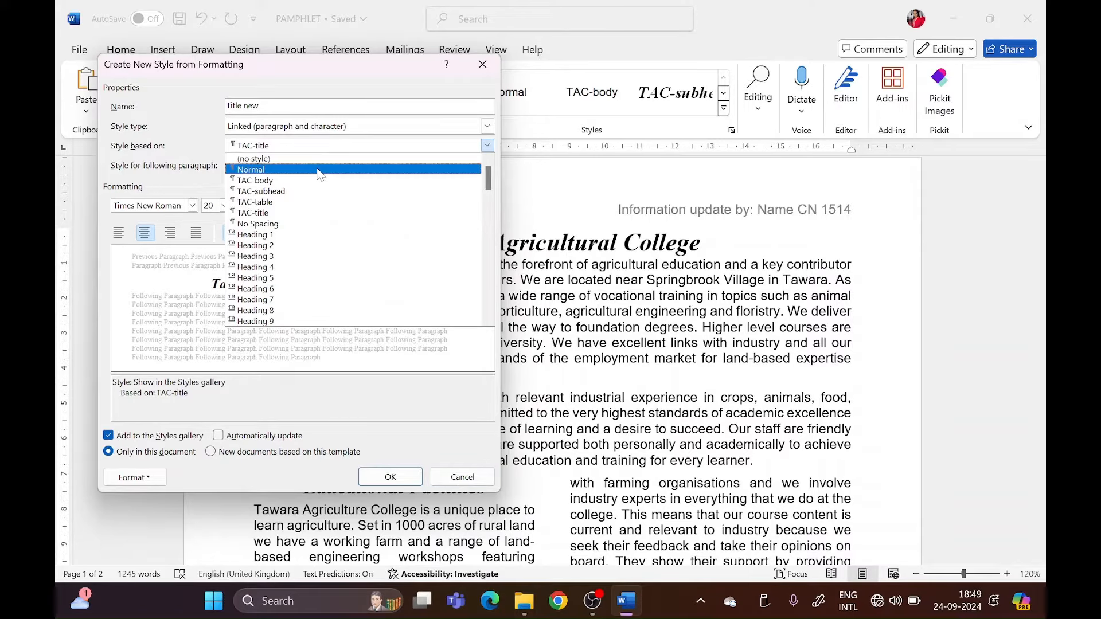
left_click(299, 169)
left_click(297, 149)
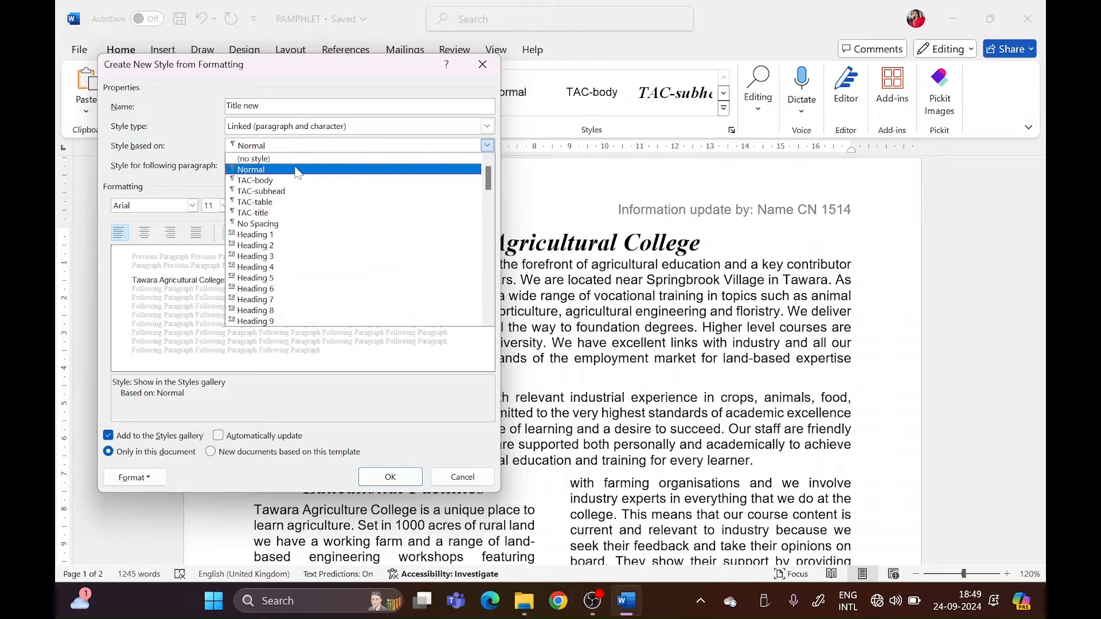
left_click(296, 170)
left_click(313, 127)
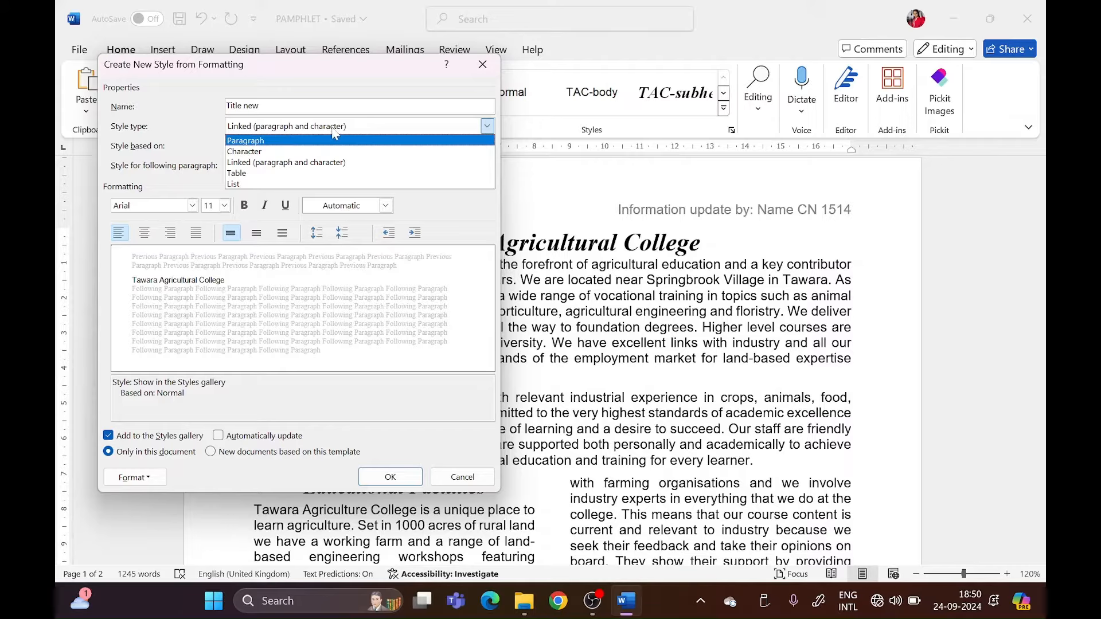
left_click(261, 142)
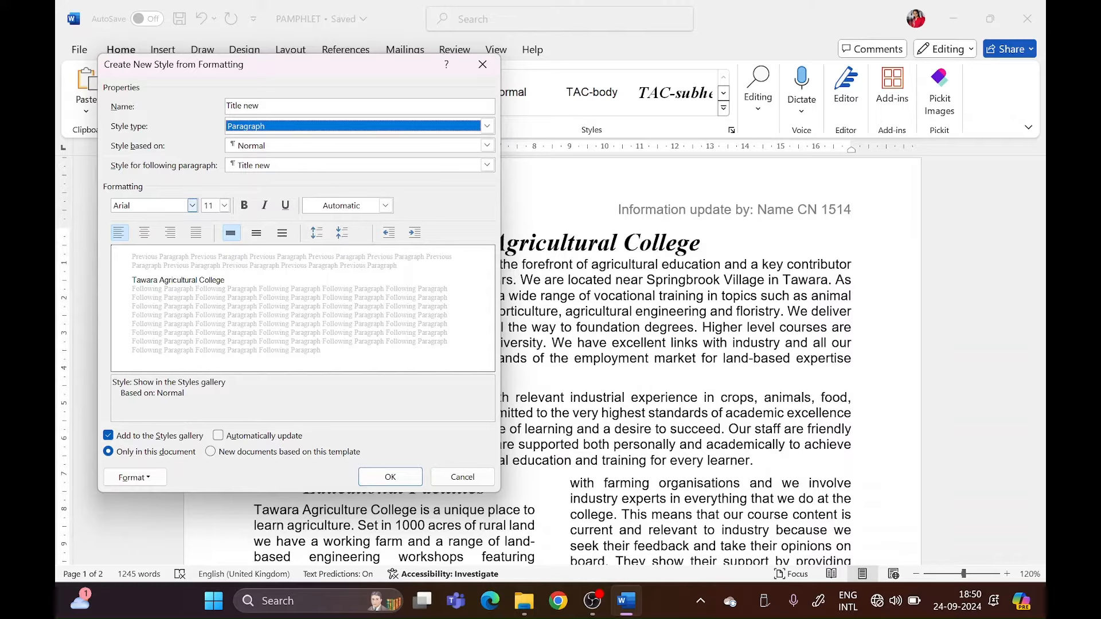
Step: Try Times New Roman and Arial as the font of the Title new style, and discard the new style
left_click(192, 205)
left_click(184, 252)
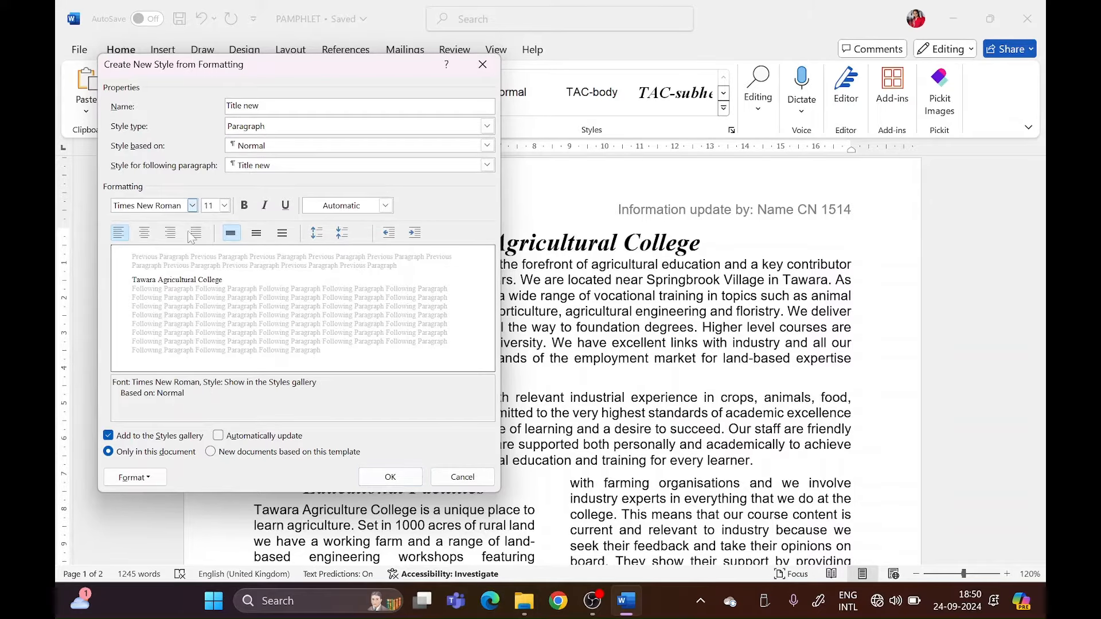
left_click(192, 205)
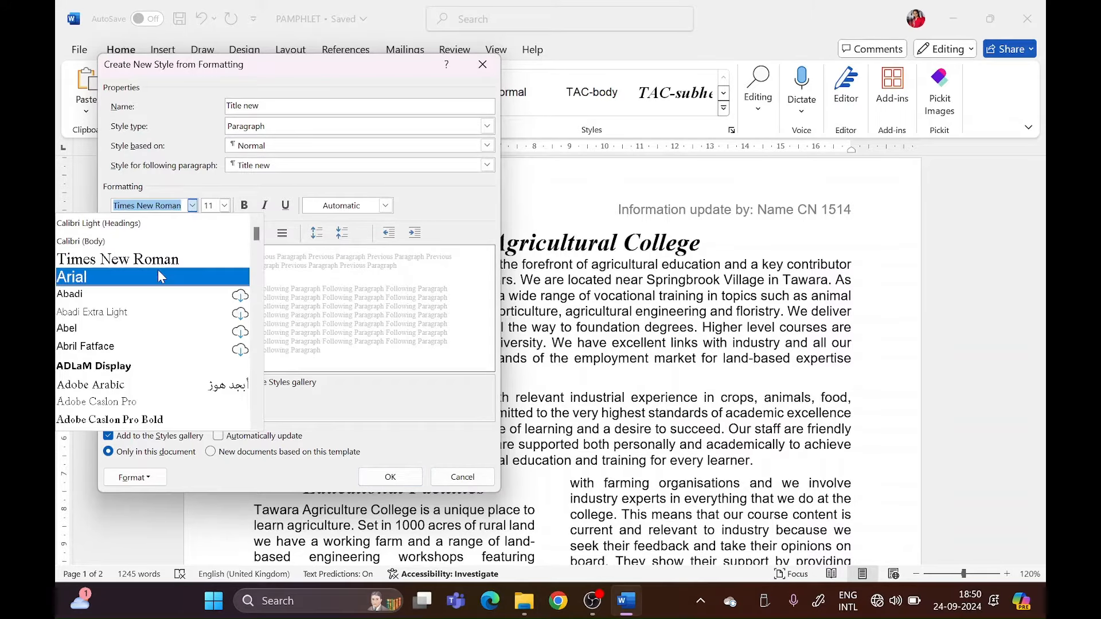
left_click(159, 277)
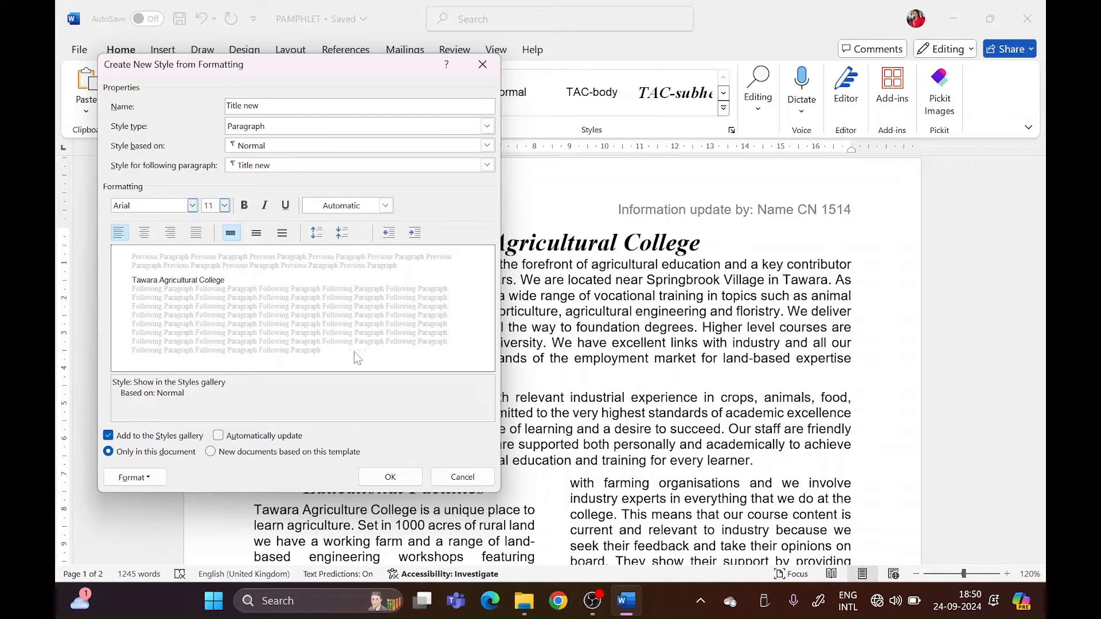
left_click(462, 476)
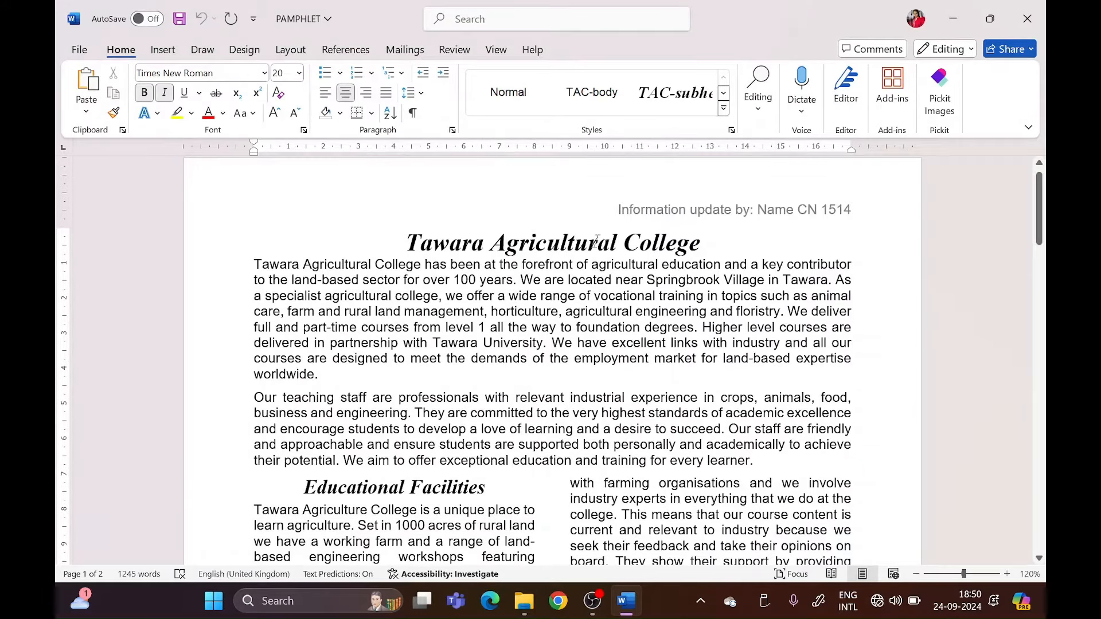
Step: Examine the Educational Facilities and Tawara Bursary subheadings and the settings of the TAC-subhead style, closing the settings without changes
scroll(596, 240, "down", 1)
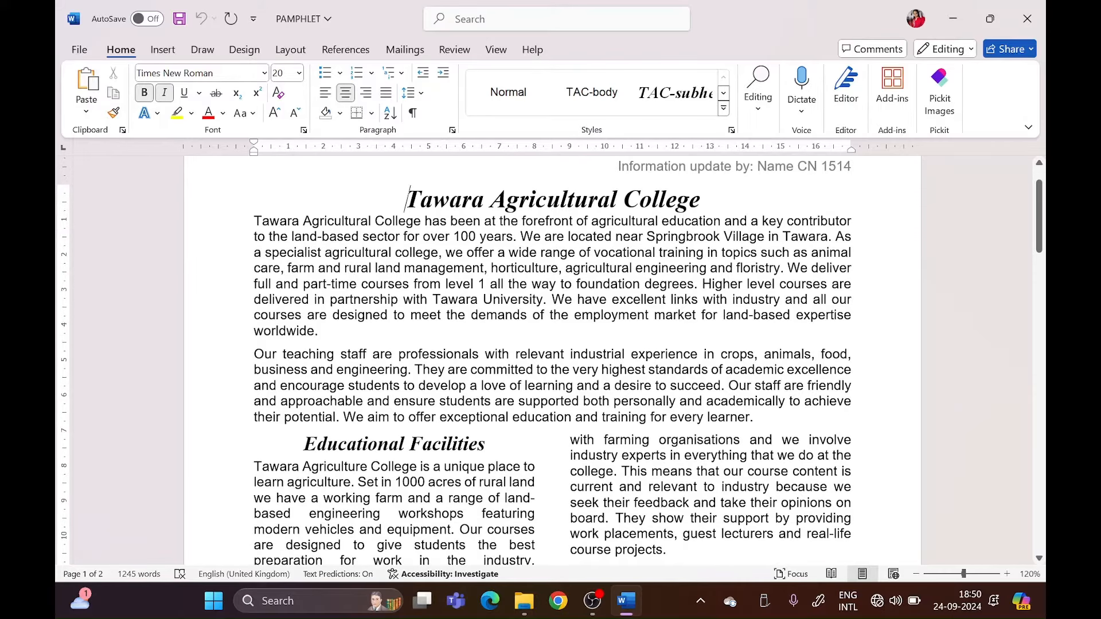
scroll(595, 241, "down", 1)
scroll(596, 241, "down", 1)
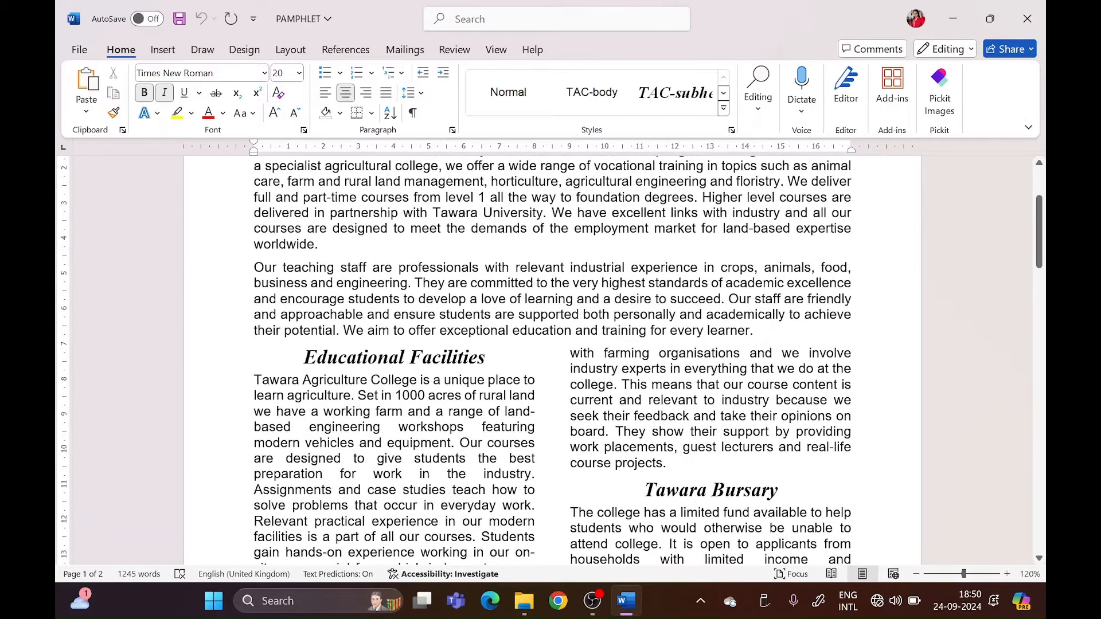
left_click(392, 360)
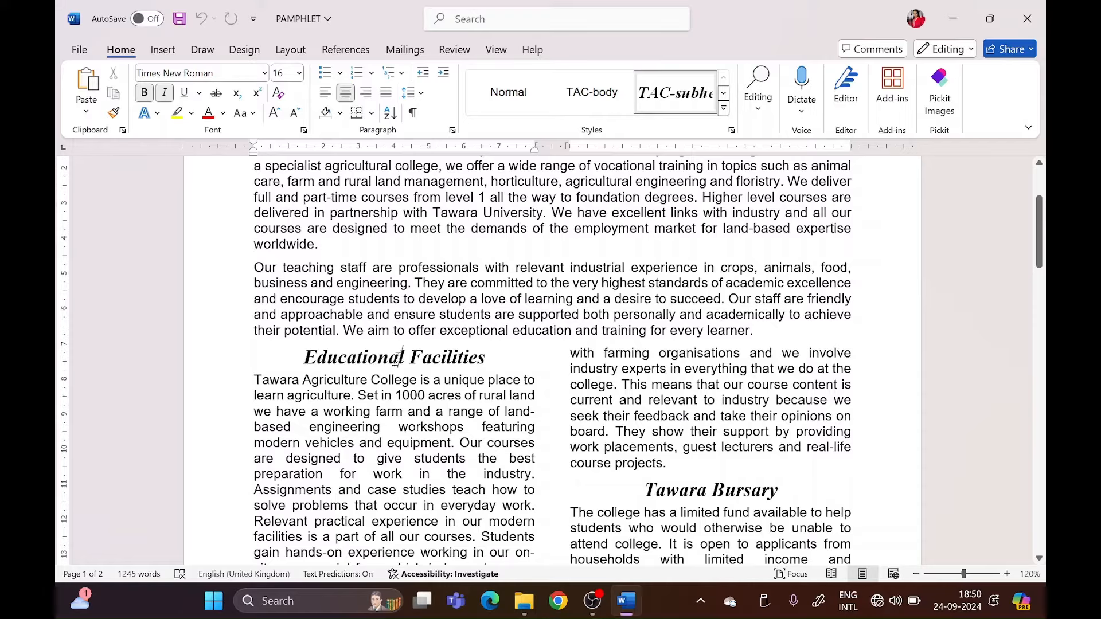
scroll(395, 360, "down", 1)
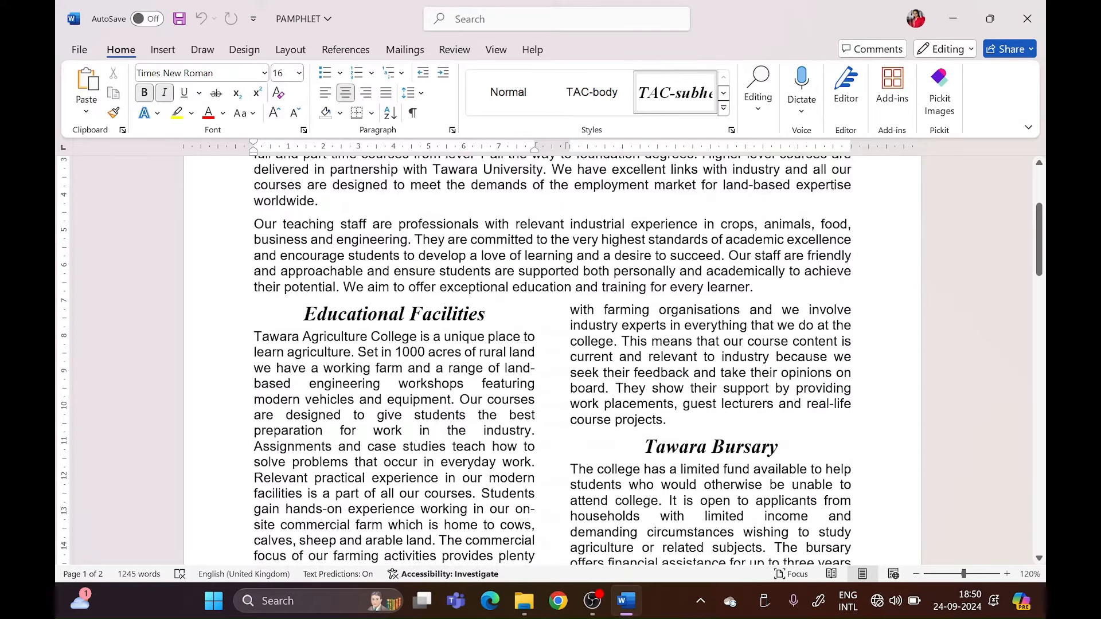
scroll(402, 314, "down", 1)
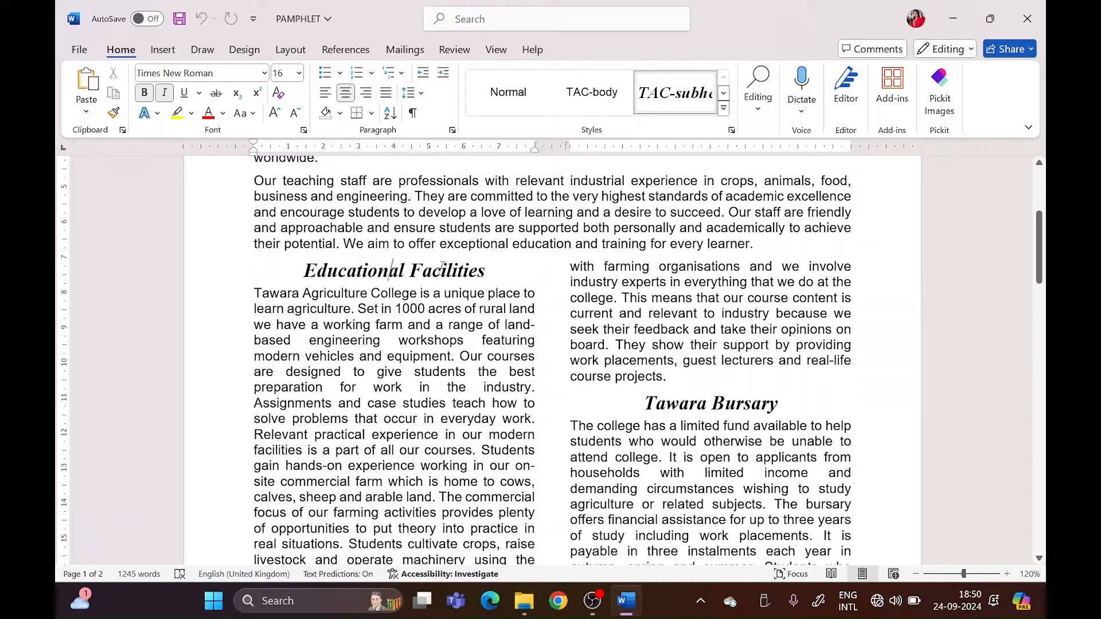
left_click(699, 404)
left_click(426, 272)
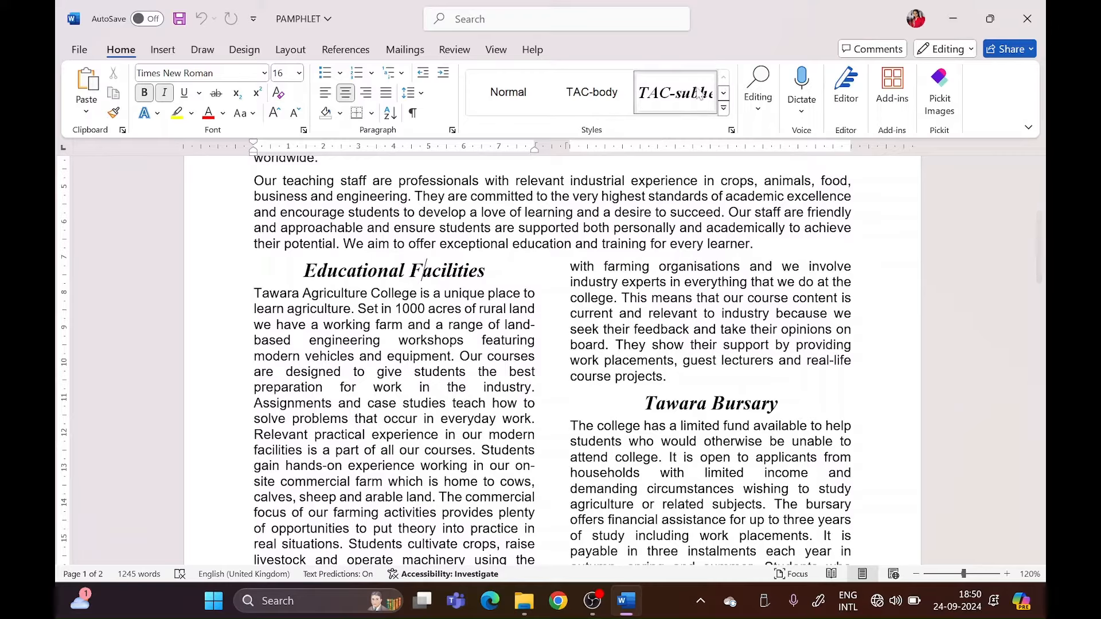
right_click(667, 106)
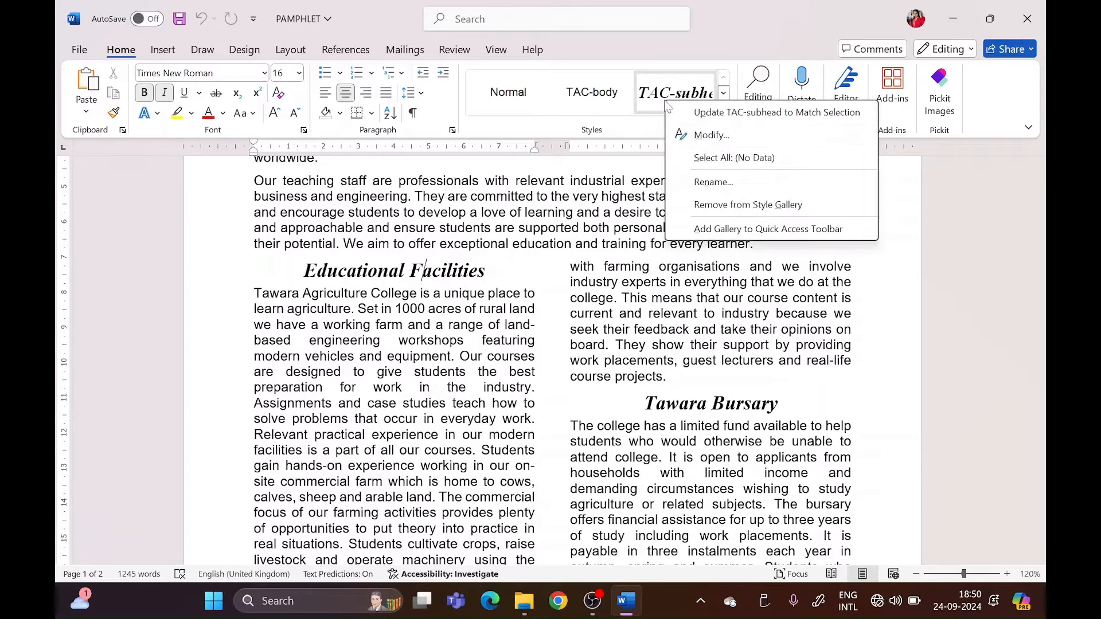
left_click(684, 139)
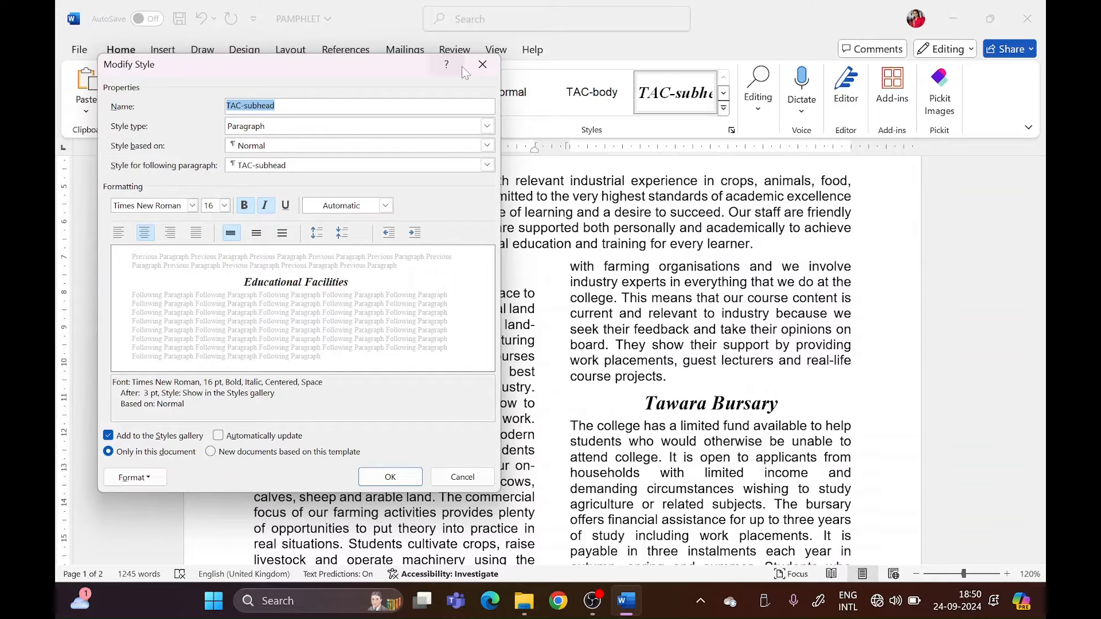
left_click(483, 65)
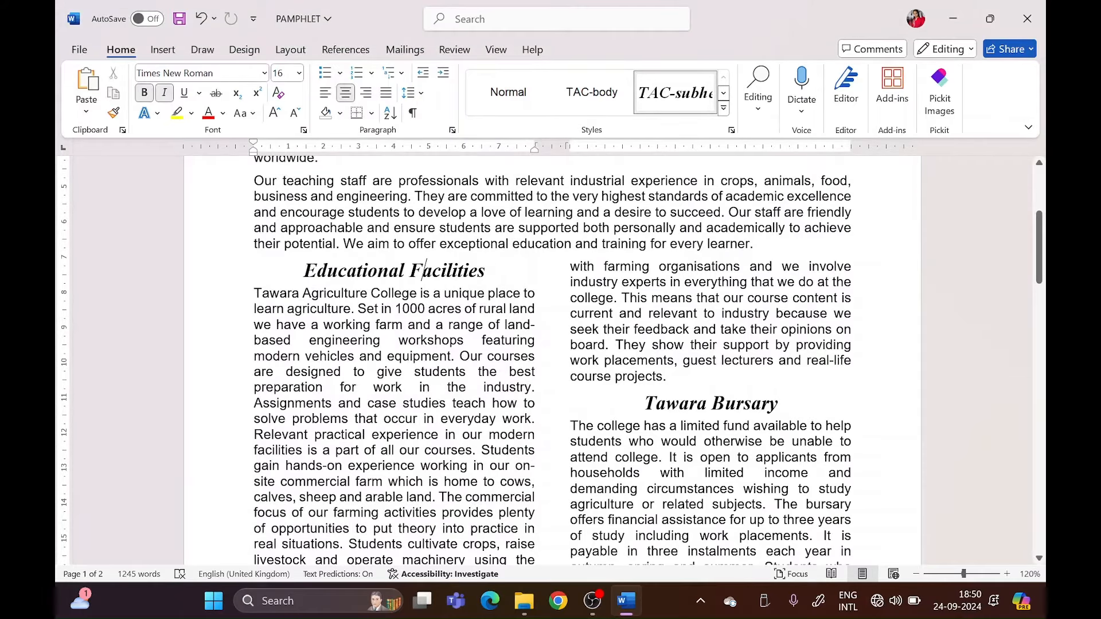
Step: Try deleting the entire Price column from the Annual Room Rental 2024/2025 table, and undo the deletion
scroll(659, 238, "down", 12)
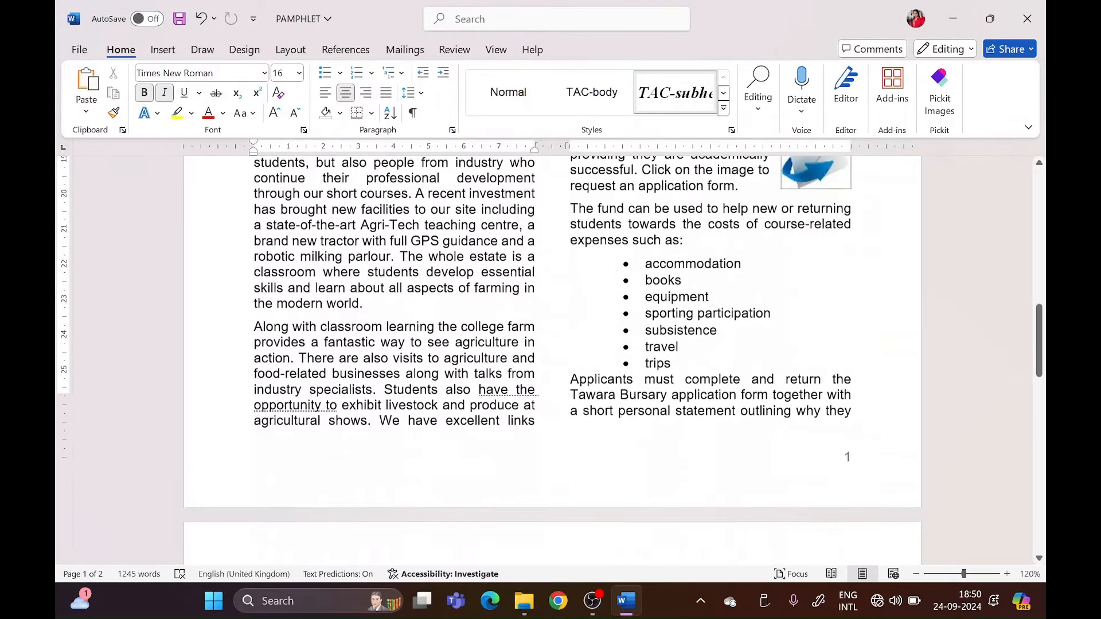
scroll(659, 238, "down", 10)
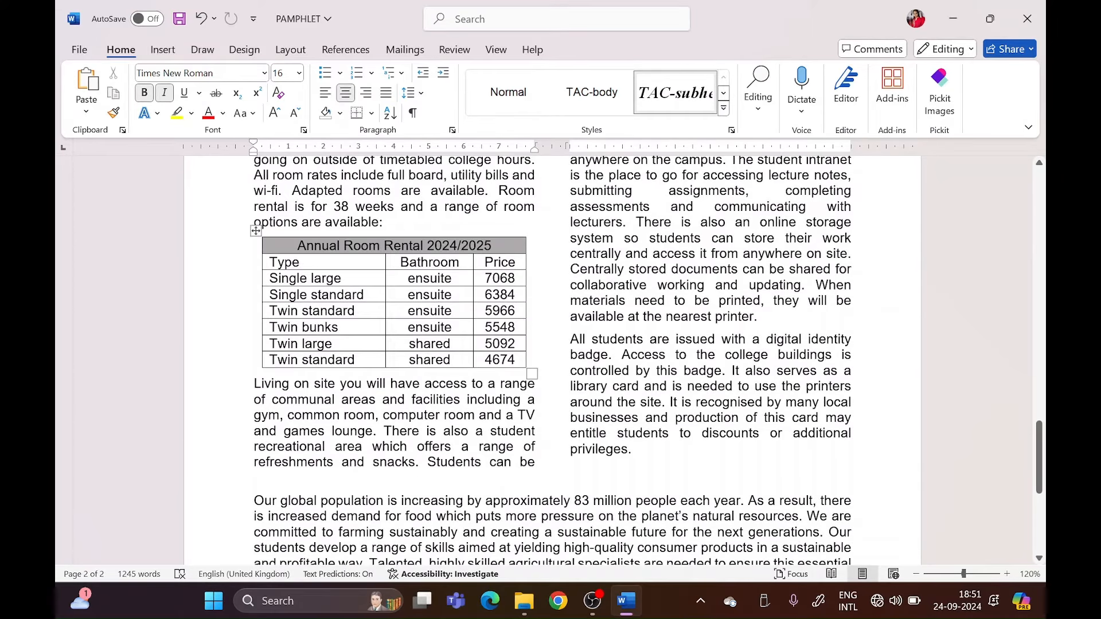
left_click(485, 262)
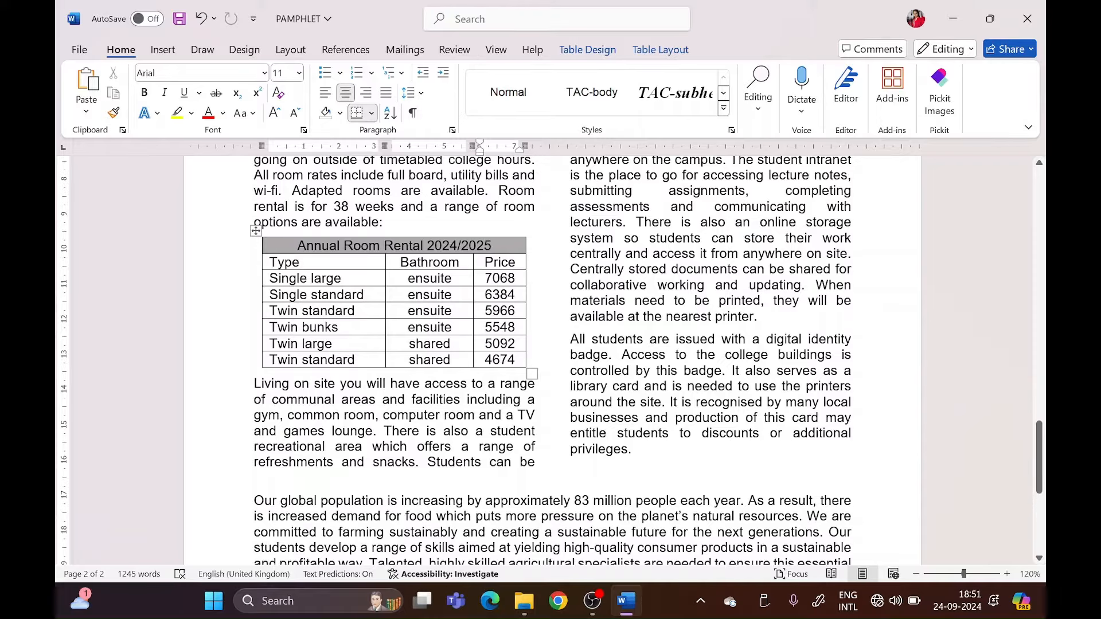
left_click(460, 262)
left_click_drag(485, 262, 498, 360)
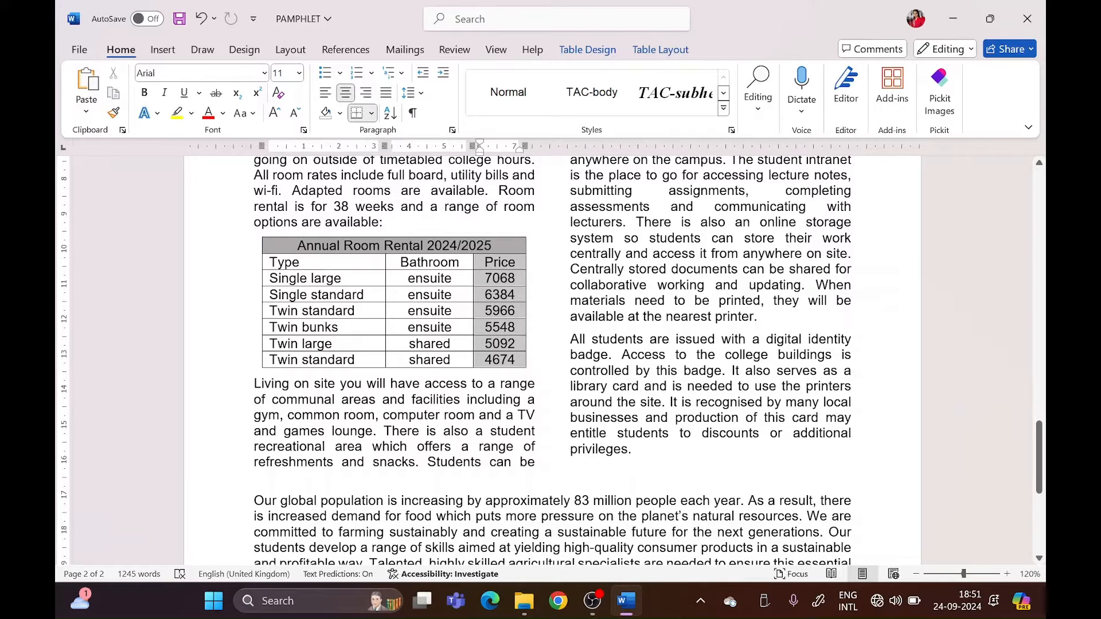
left_click(500, 266)
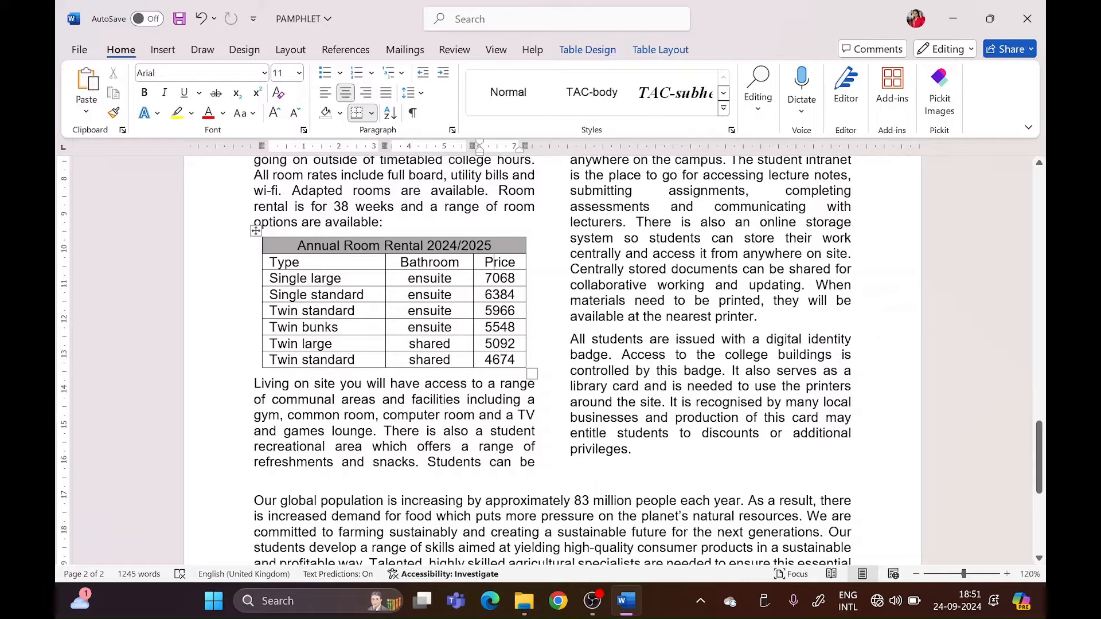
right_click(509, 262)
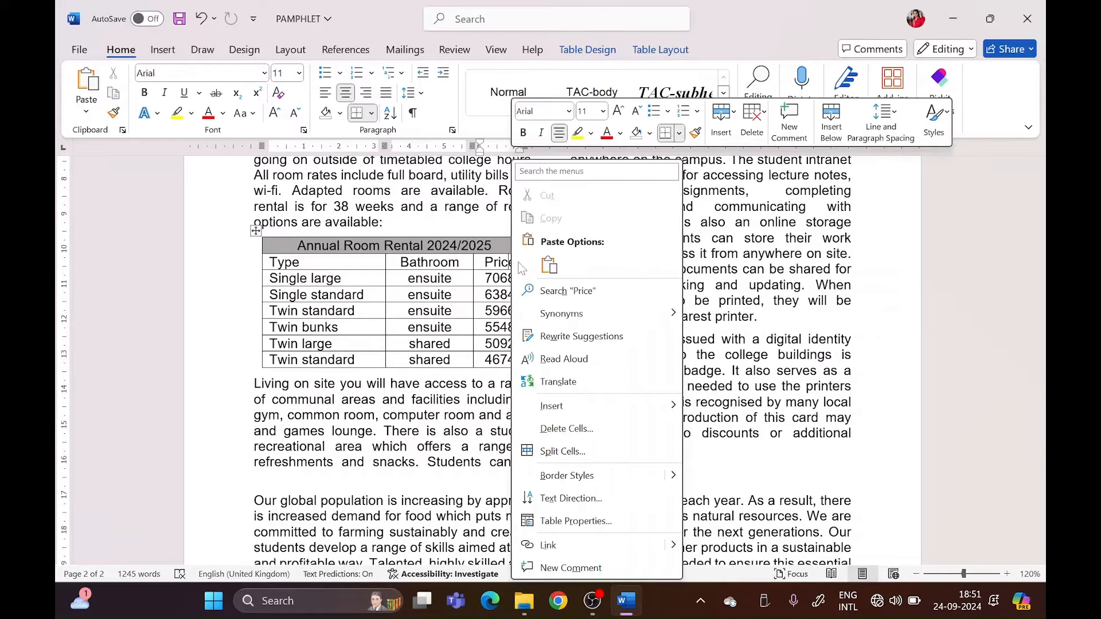
left_click(559, 437)
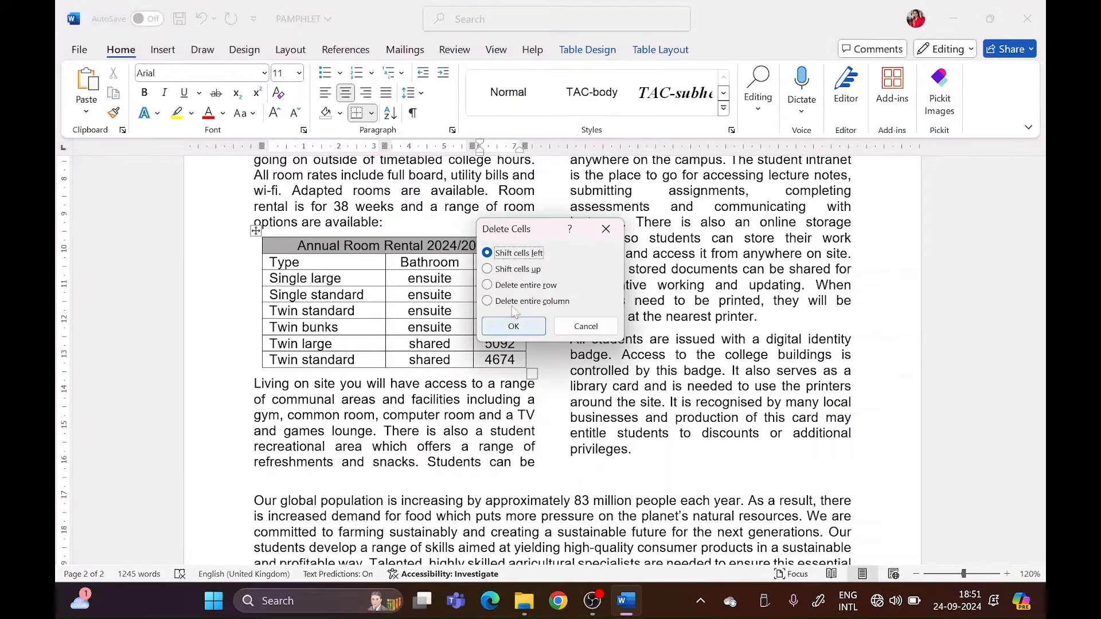
left_click(512, 302)
left_click(526, 334)
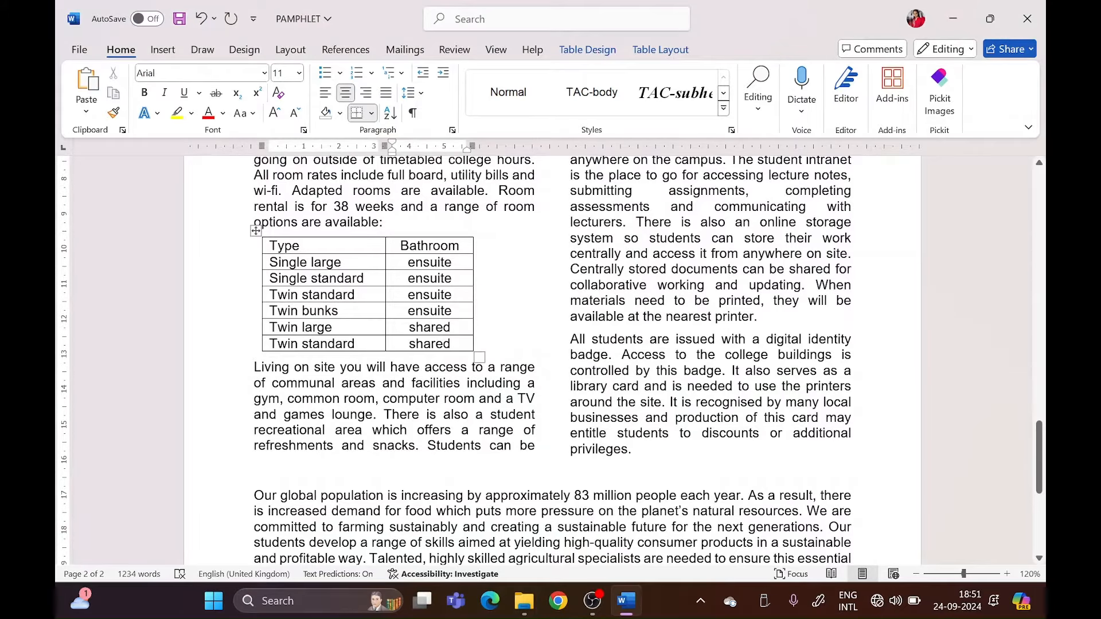
key("ctrl+z")
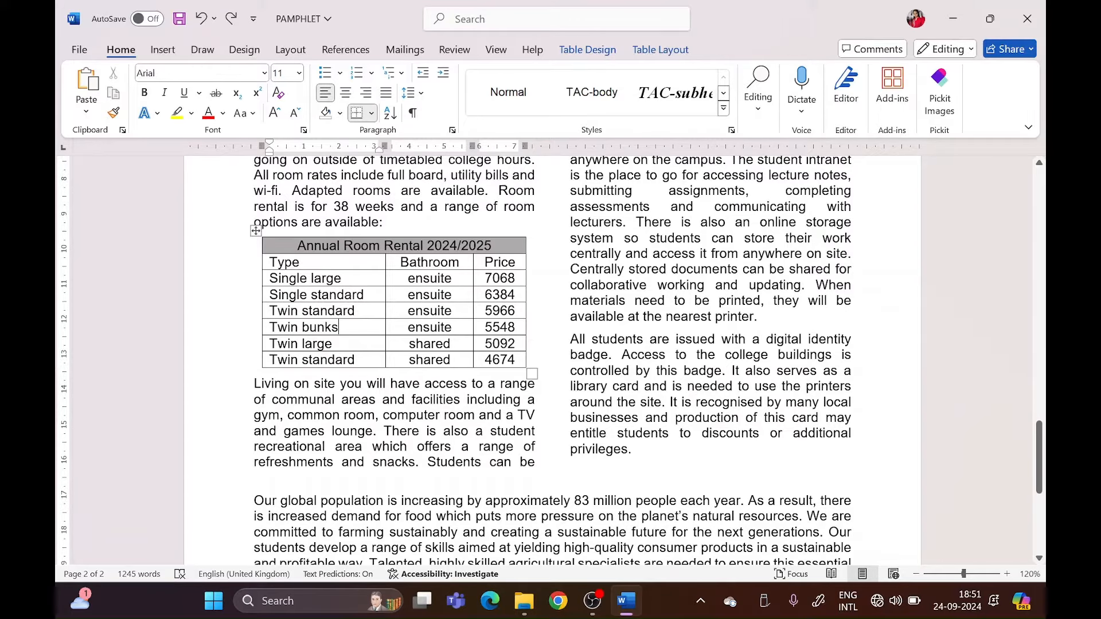
Step: Try deleting the entire Twin bunks row from the room rental table, and undo the deletion
right_click(360, 328)
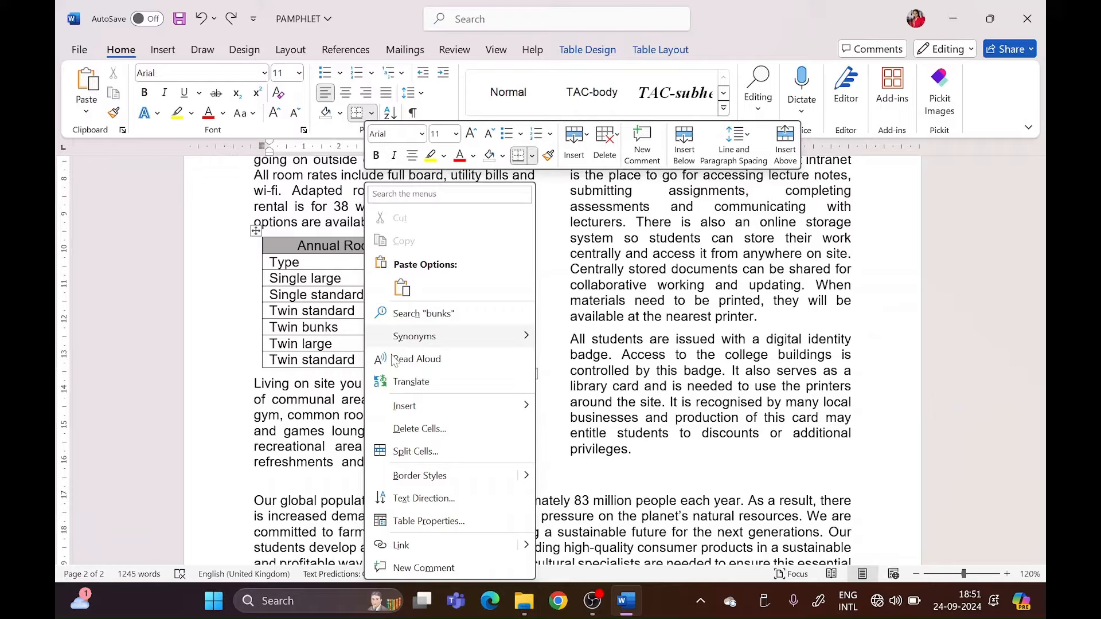
left_click(404, 429)
left_click(500, 285)
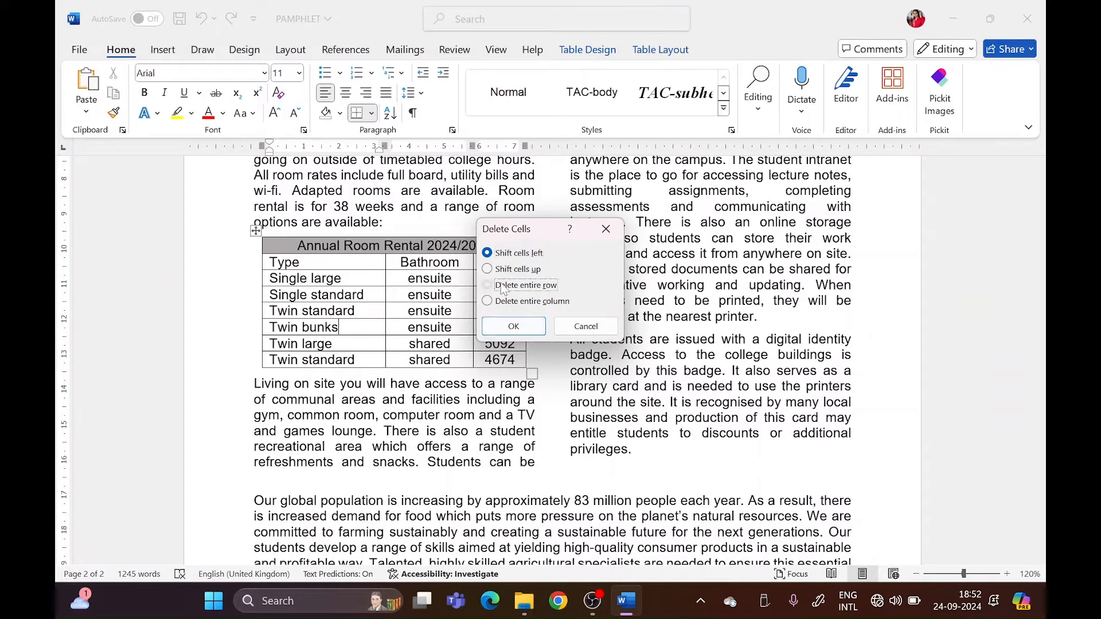
left_click(513, 326)
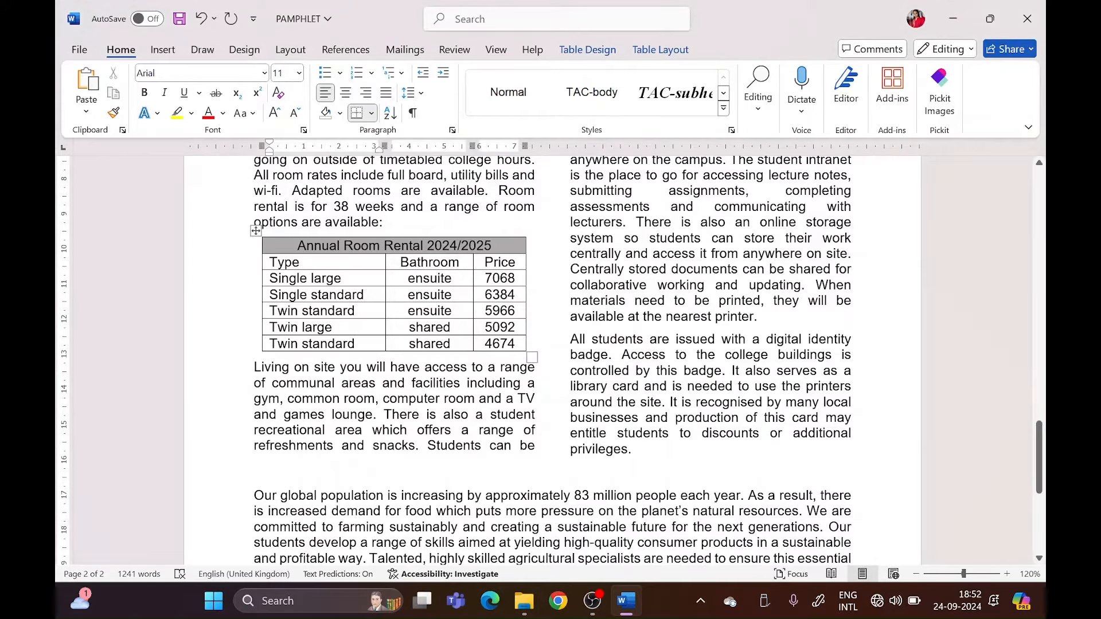
key("ctrl+z")
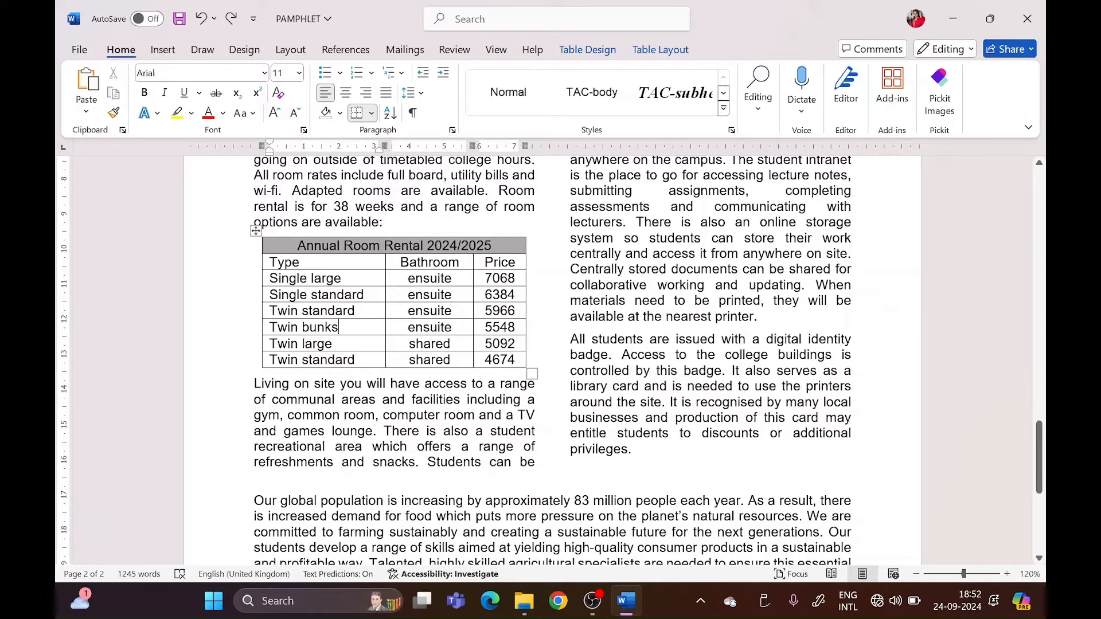
Step: Try inserting a blank row above the Twin bunks row, and undo the insertion
right_click(340, 327)
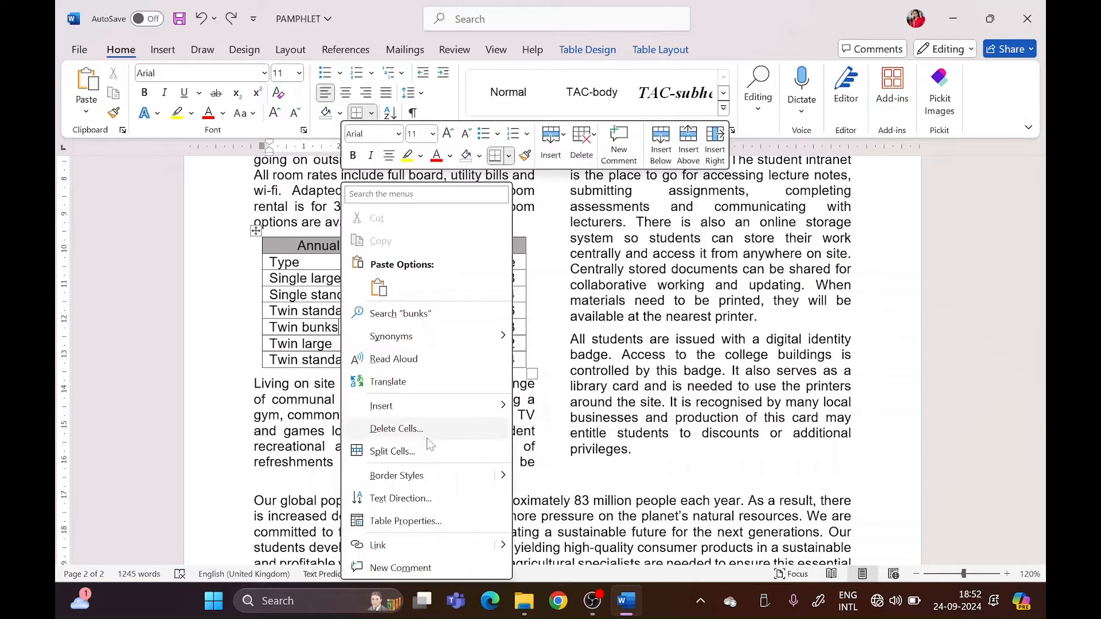
mouse_move(423, 411)
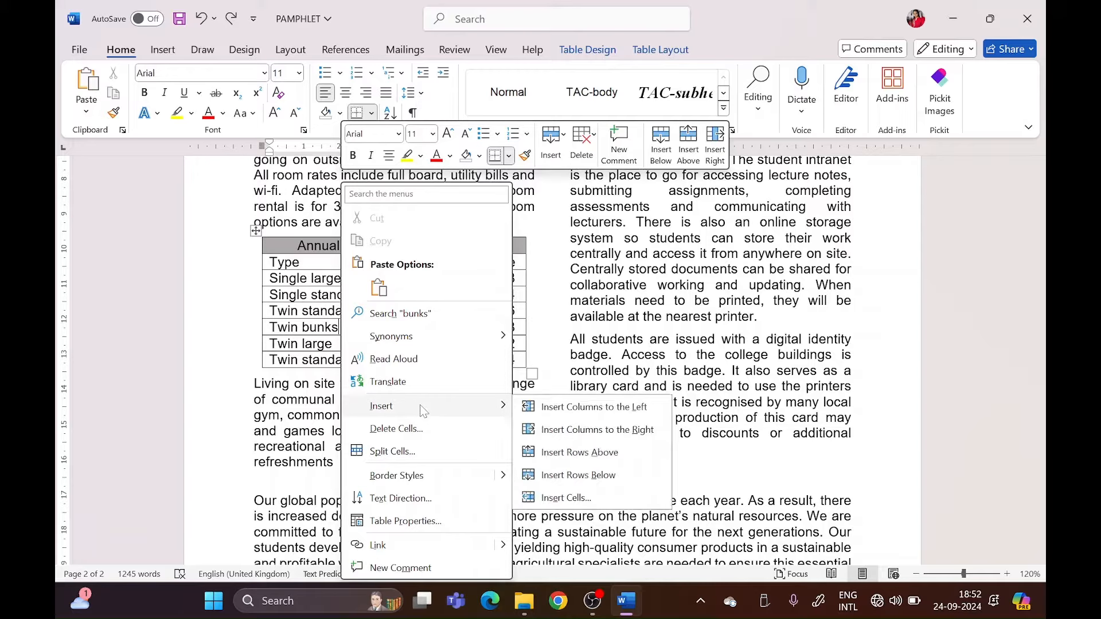
left_click(587, 457)
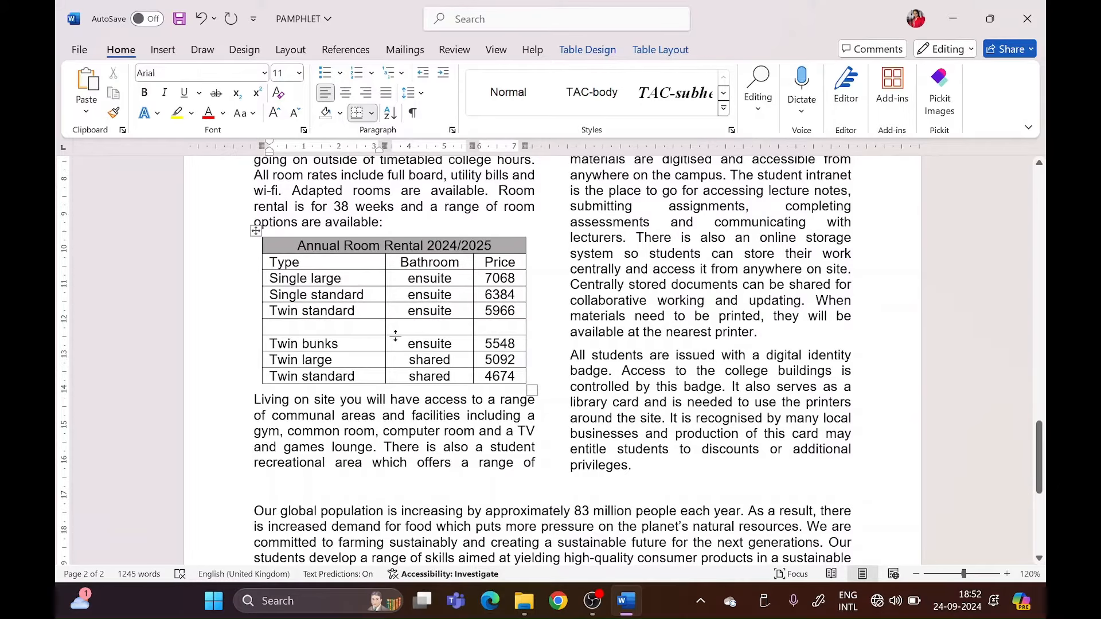
key("ctrl+z")
key("ctrl+z")
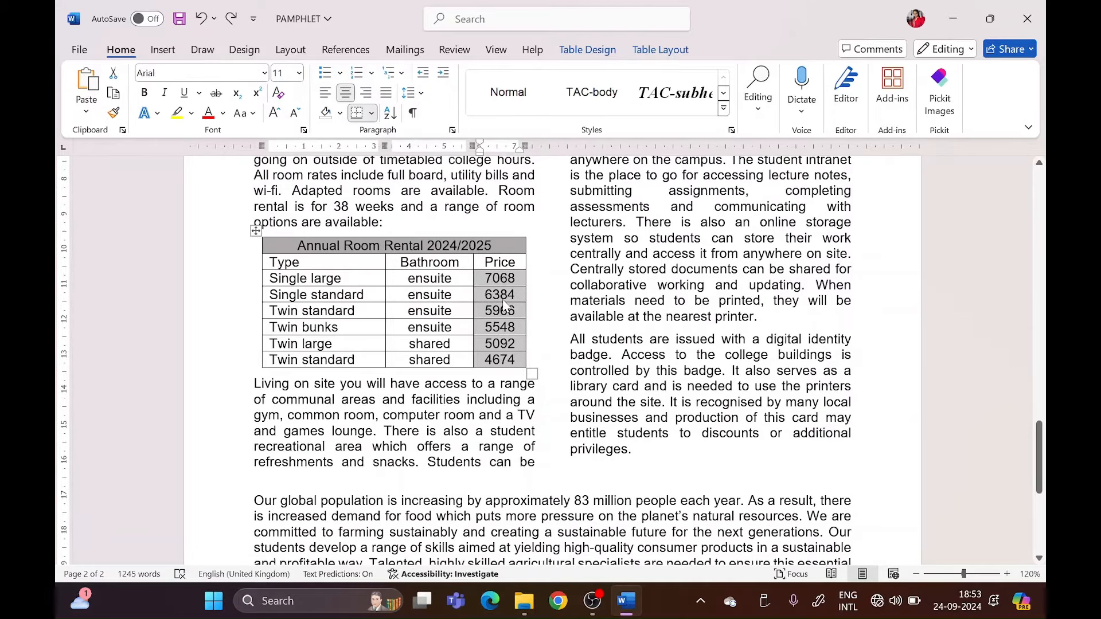
Step: Narrow the Type column of the room rental table slightly, keeping every room type on a single line
left_click(374, 279)
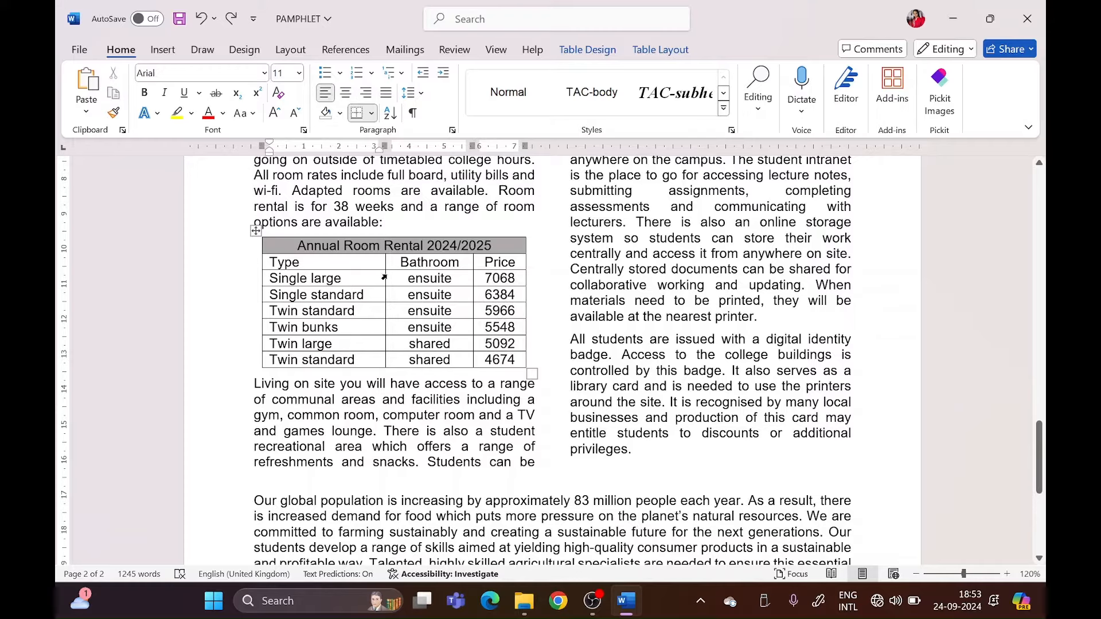
left_click_drag(381, 278, 351, 279)
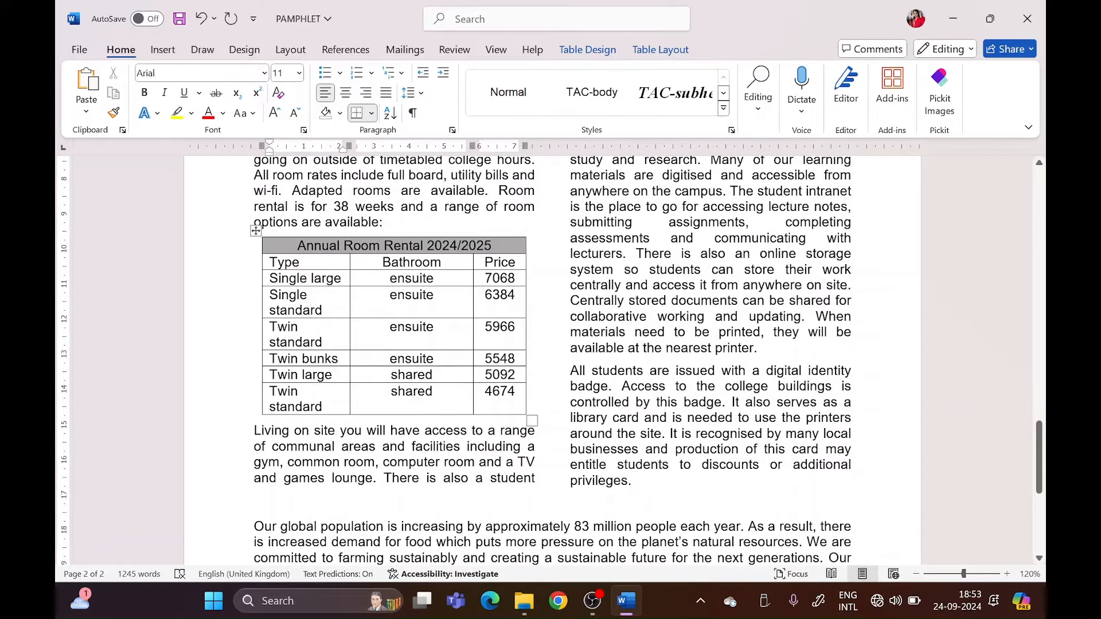
left_click(302, 327)
left_click_drag(349, 299, 376, 300)
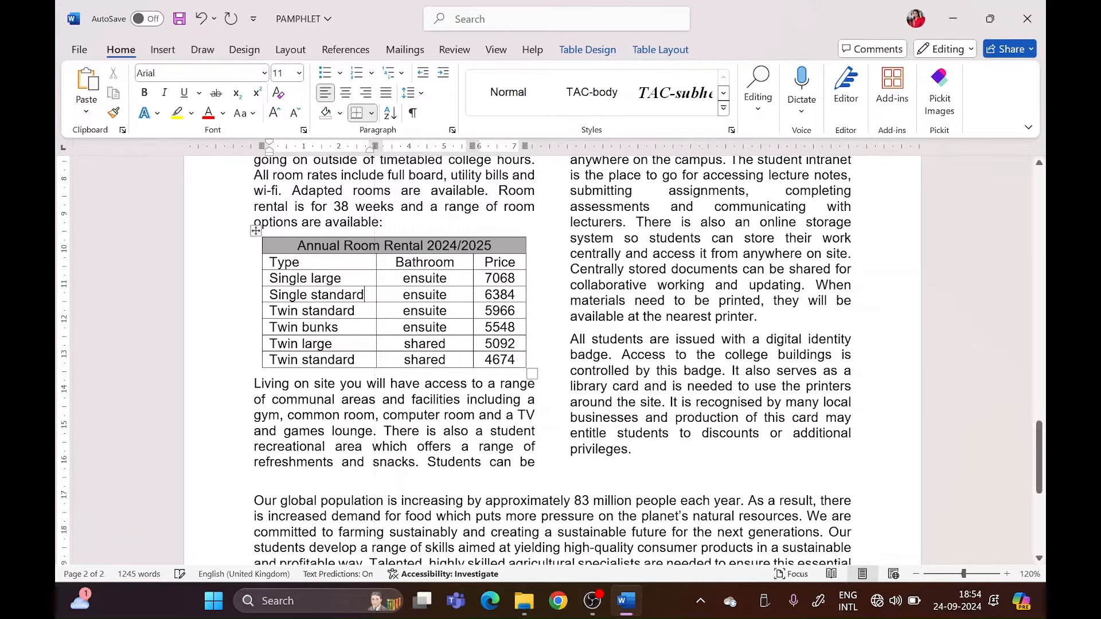
left_click(448, 311)
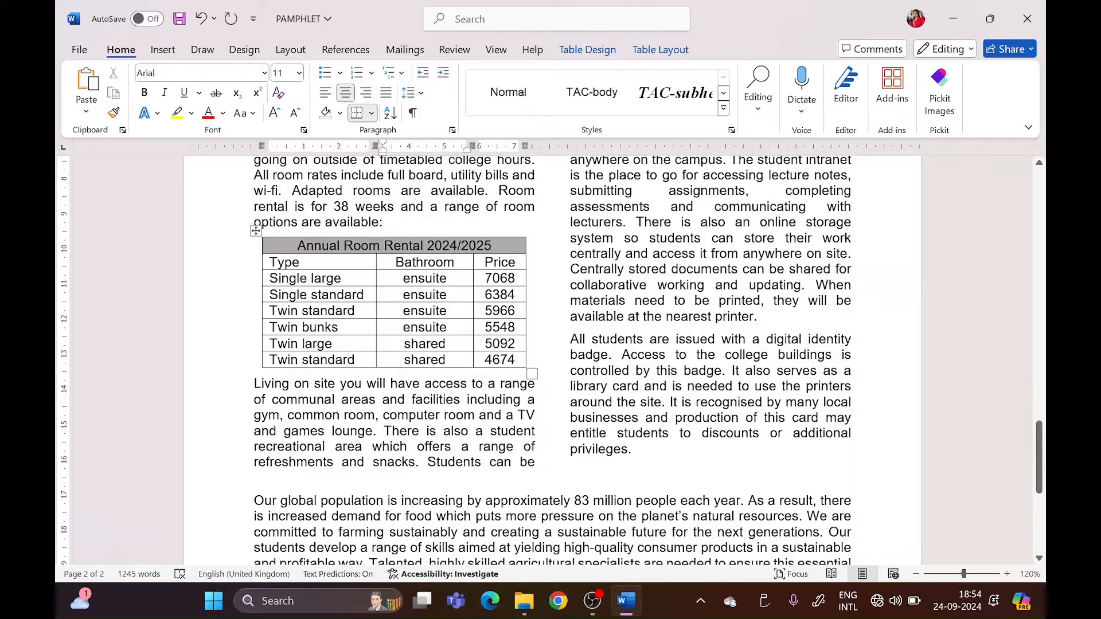
Step: Try enabling a preferred width and a specified row height for the whole table, check the column width settings, and discard the changes
left_click(257, 231)
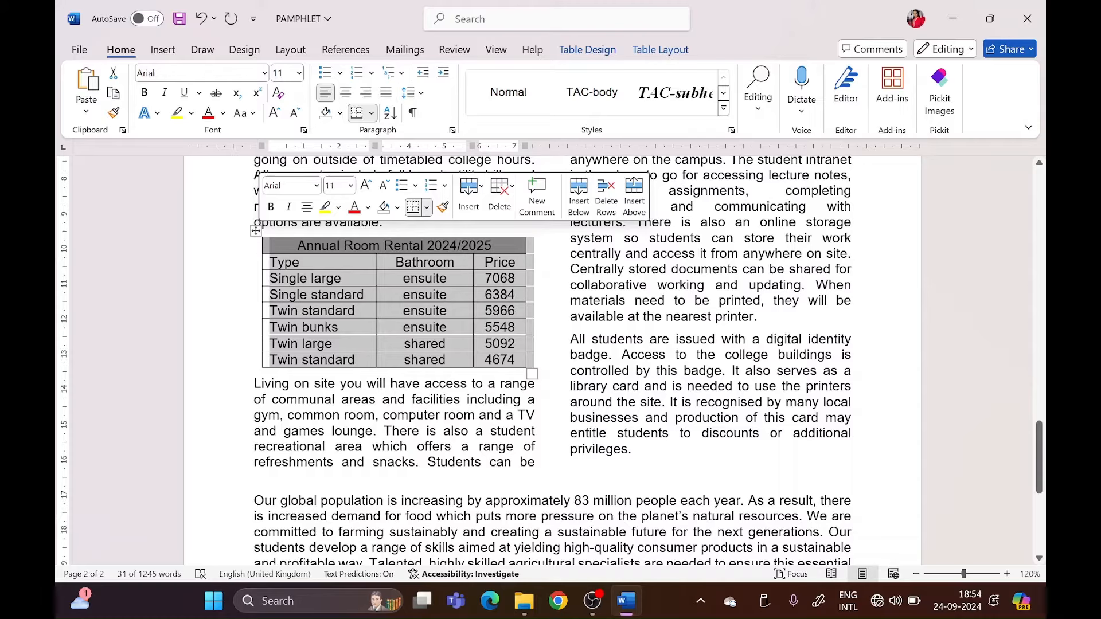
right_click(318, 270)
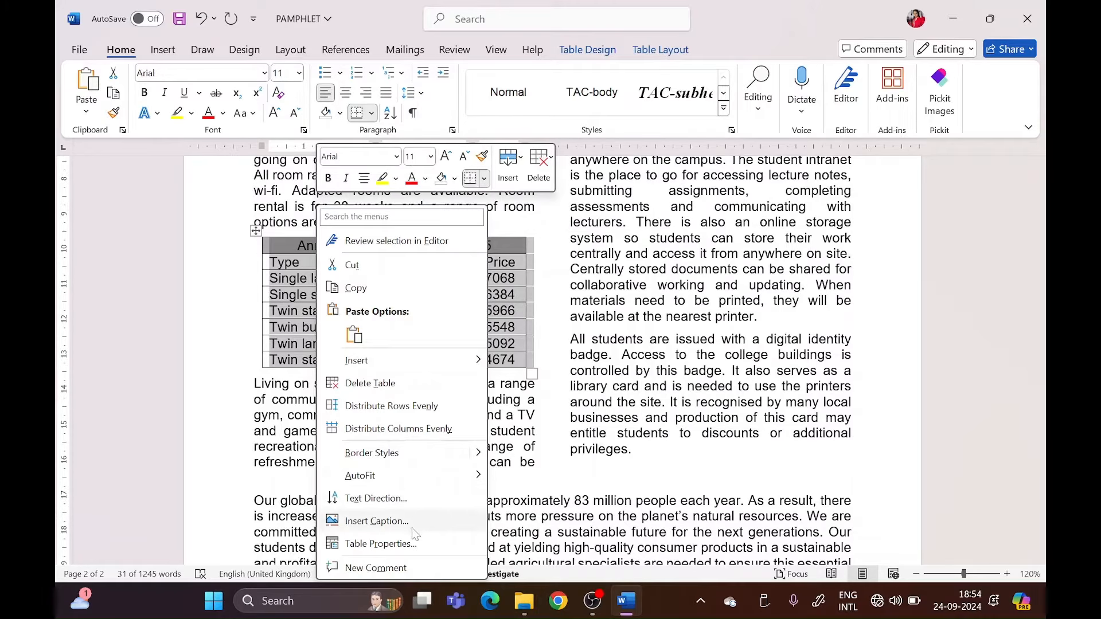
left_click(411, 544)
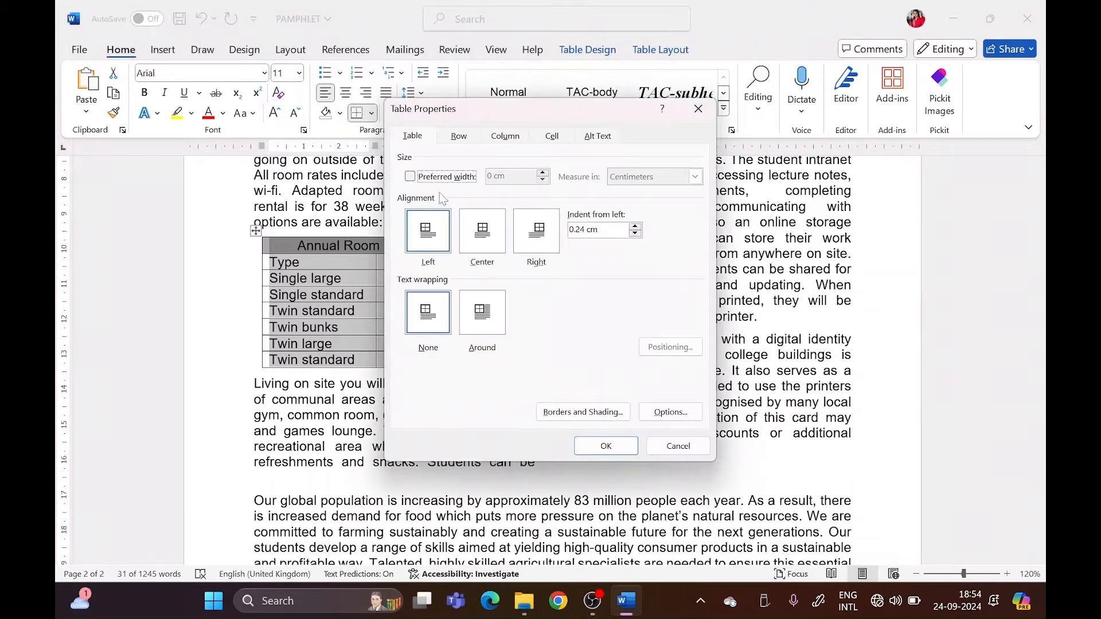
left_click(410, 177)
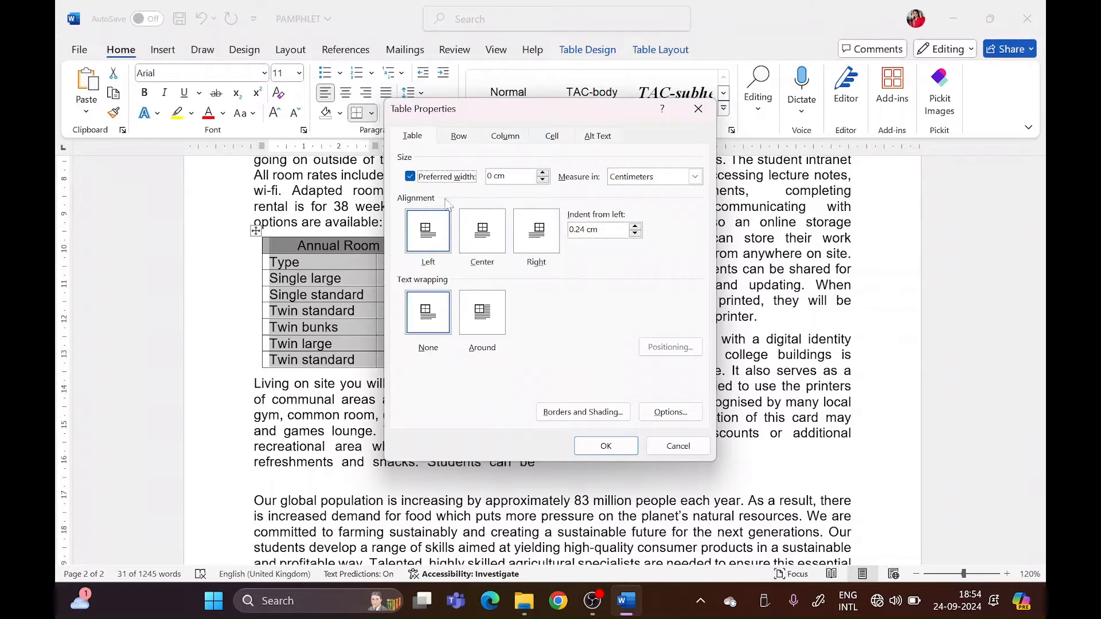
left_click(492, 176)
left_click(462, 142)
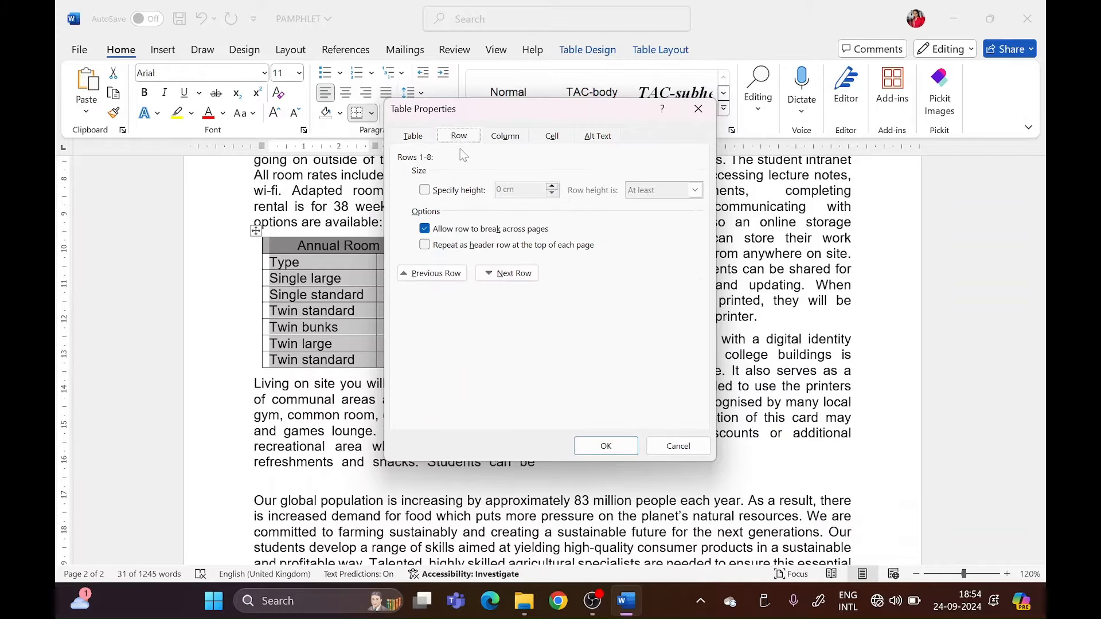
left_click(425, 190)
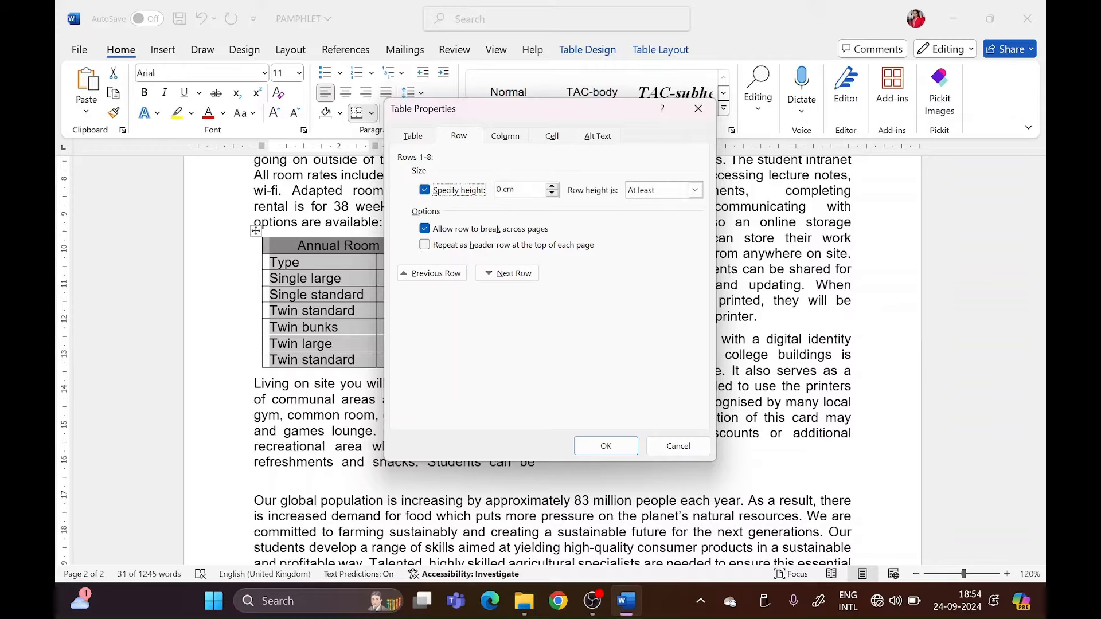
left_click(506, 137)
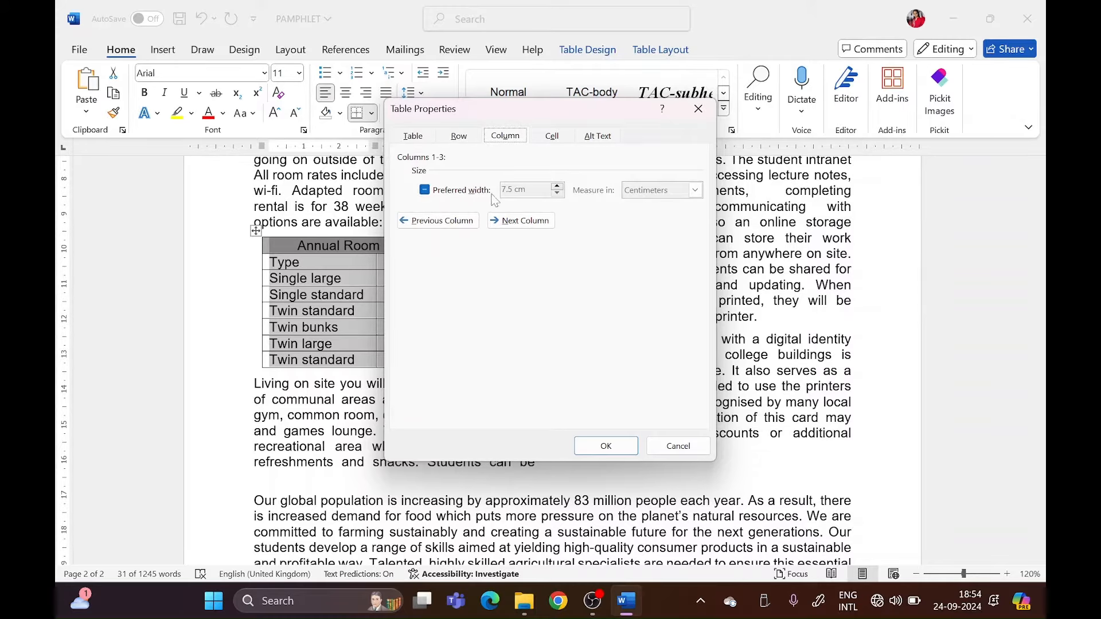
left_click(676, 446)
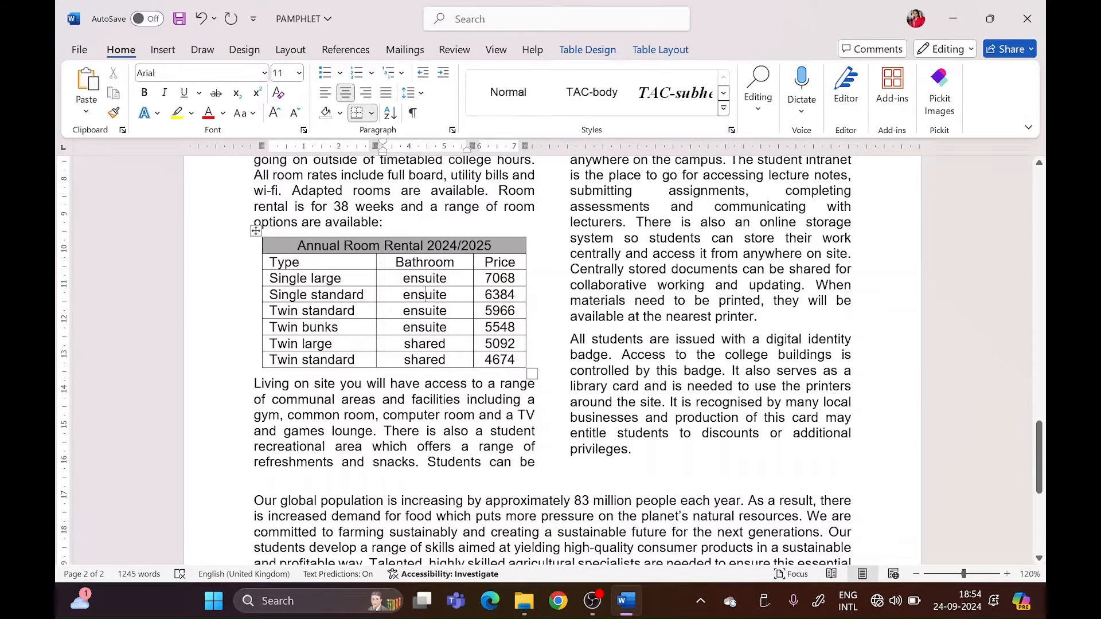
Step: Set the left indent of the bulleted course-related expenses list, from accommodation to trips, to 0 cm
scroll(481, 368, "up", 10)
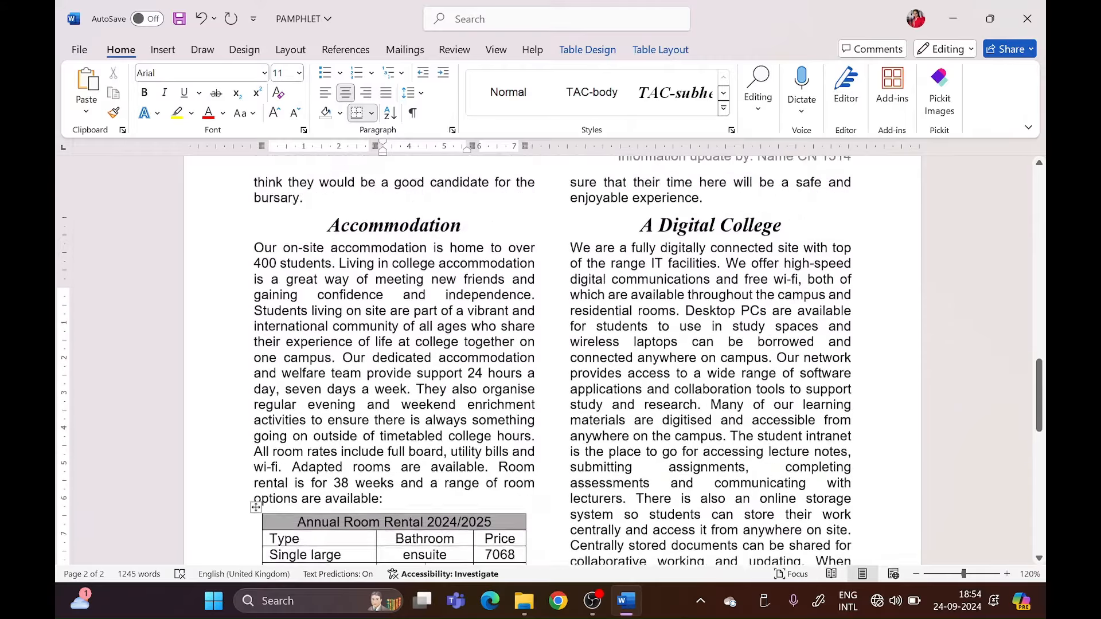
scroll(480, 369, "up", 2)
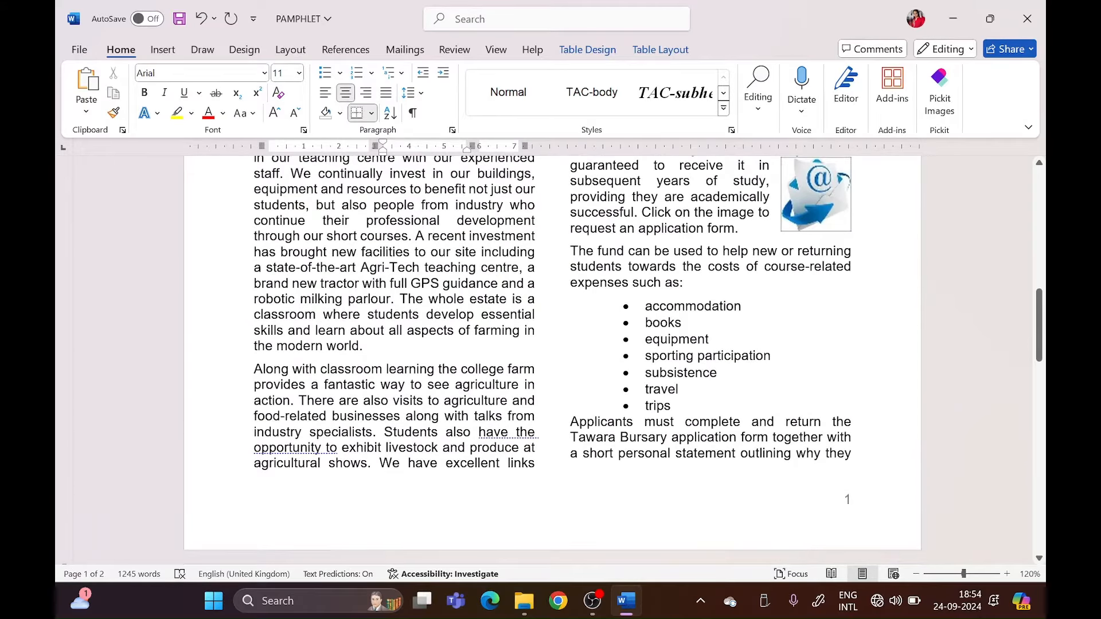
left_click_drag(645, 306, 671, 406)
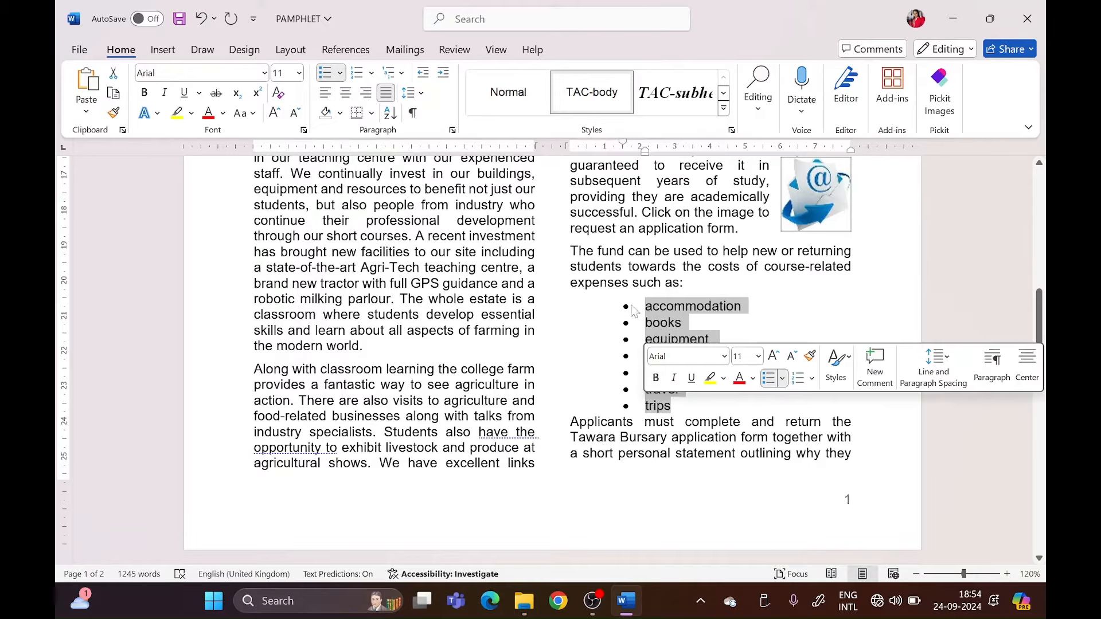
right_click(664, 317)
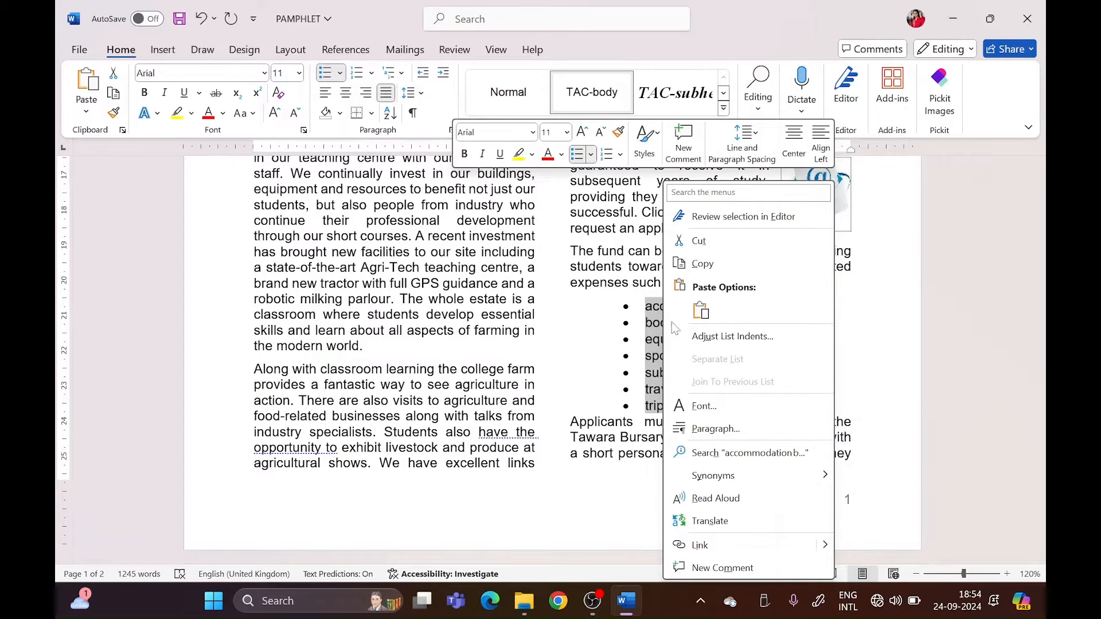
left_click(711, 430)
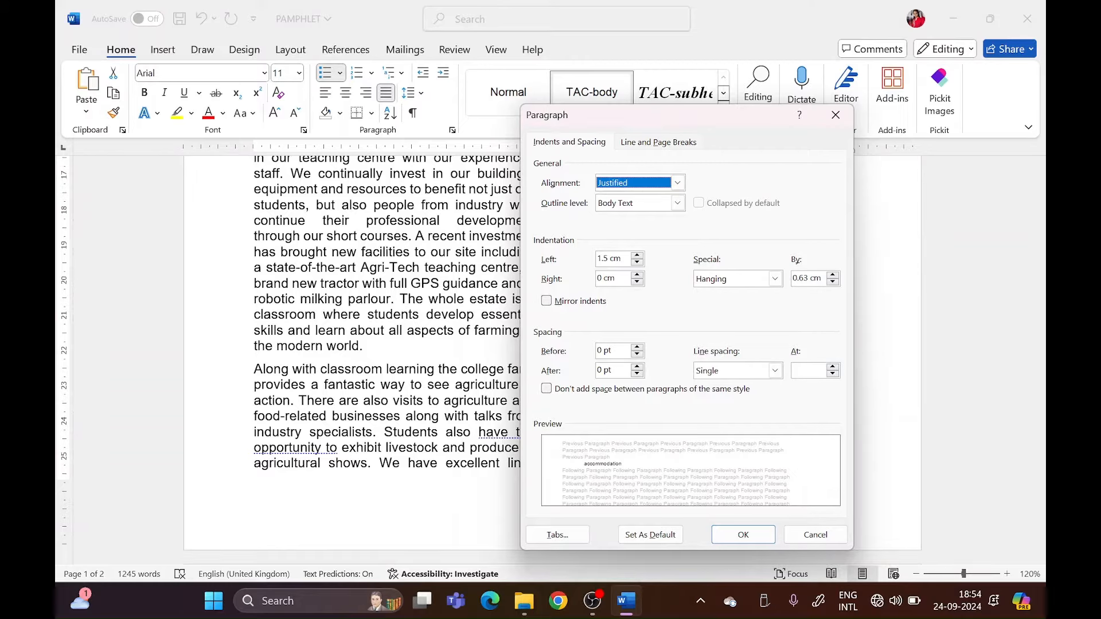
left_click(621, 259)
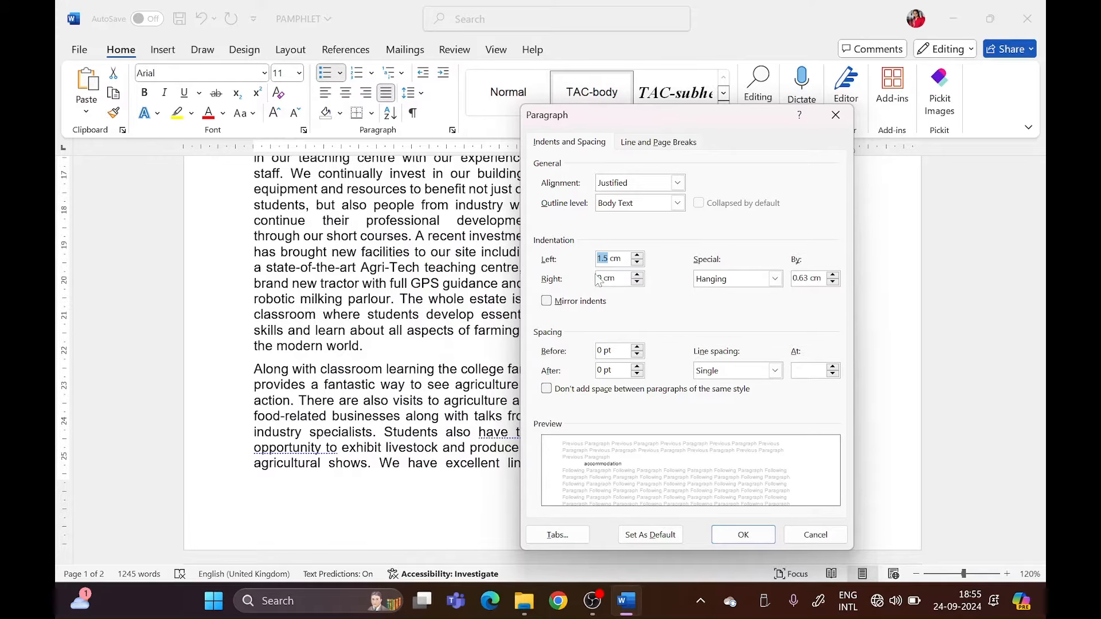
type("0")
left_click(744, 535)
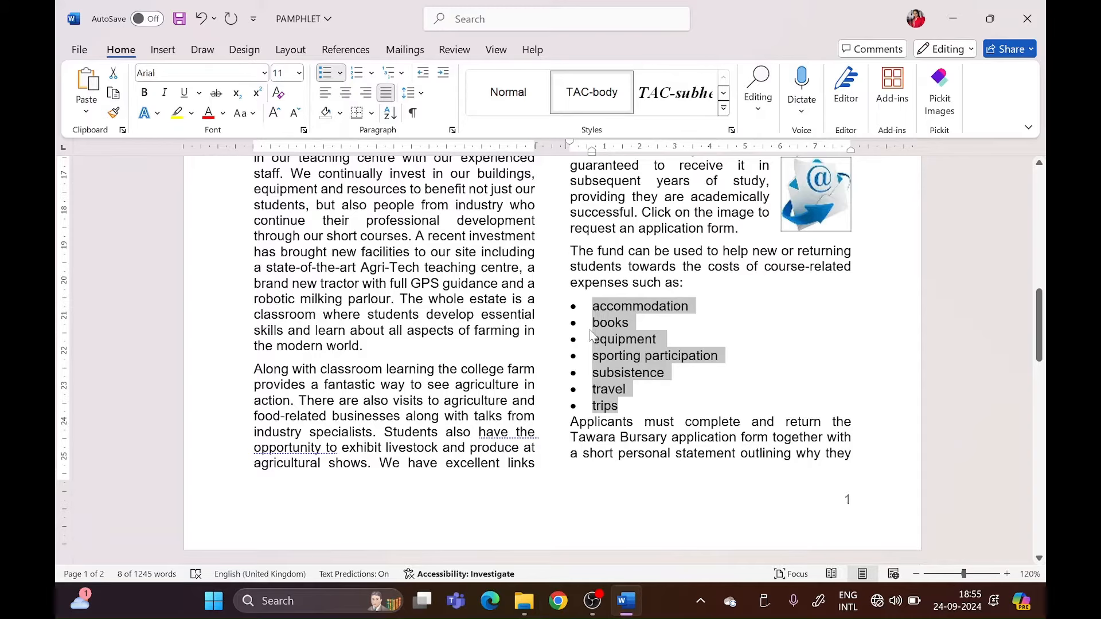
Step: Change the left indentation of the selected expenses bullets to 1.5 cm
right_click(609, 337)
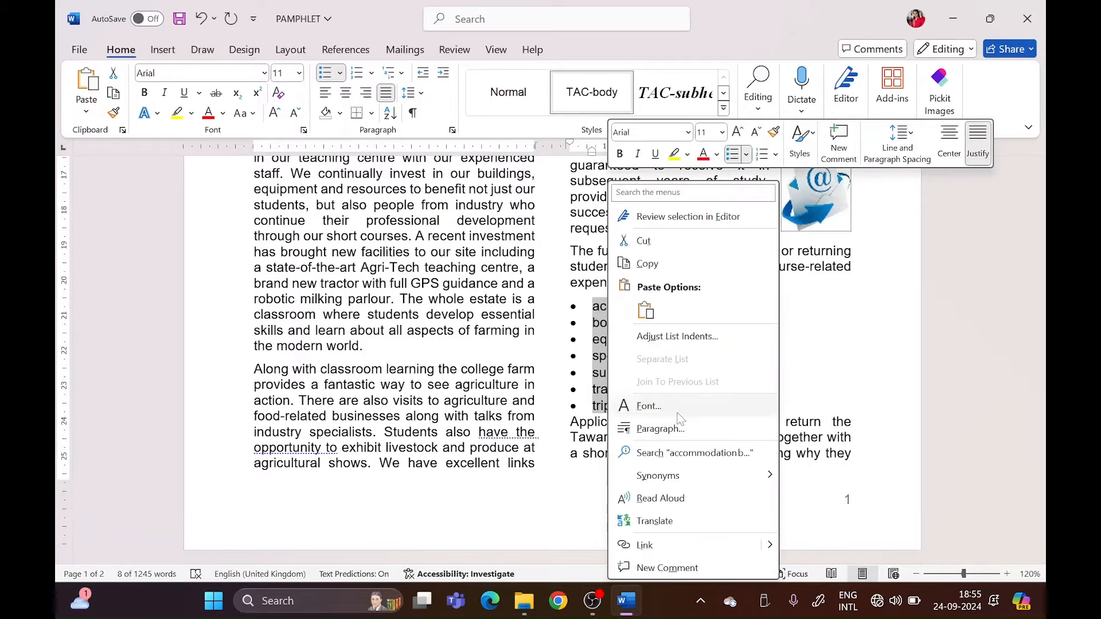
left_click(622, 431)
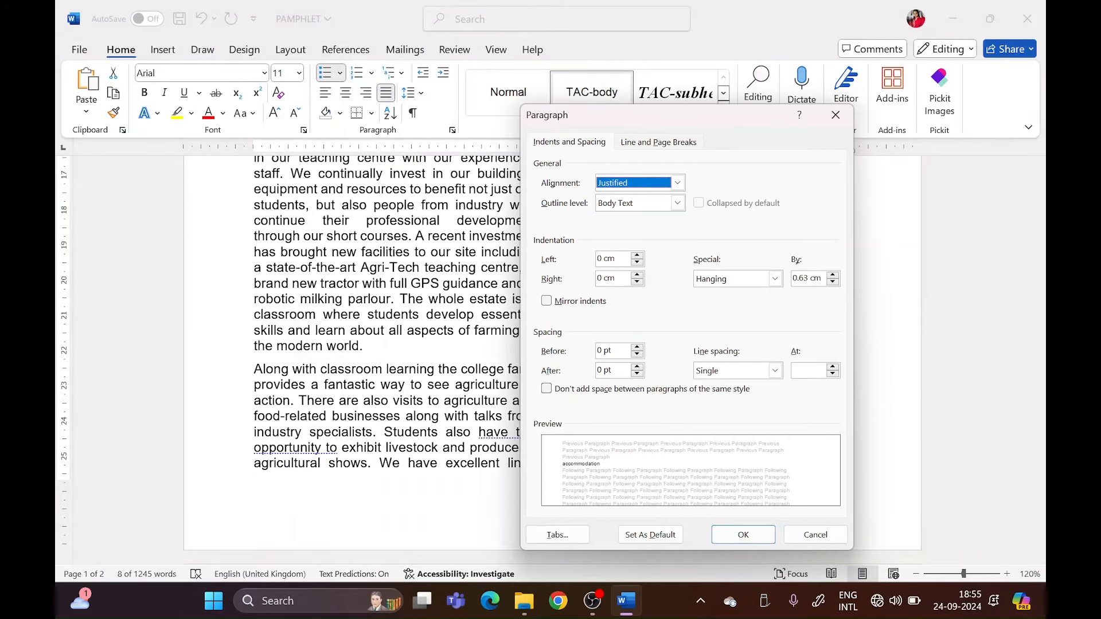
double_click(600, 258)
type("1.")
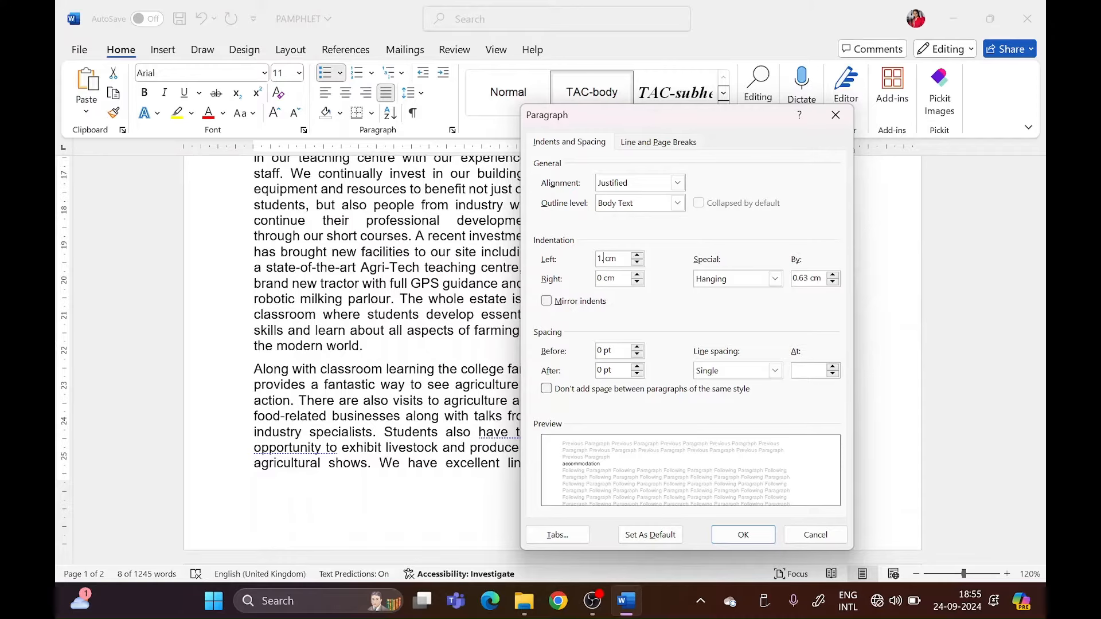
type("5")
left_click(745, 534)
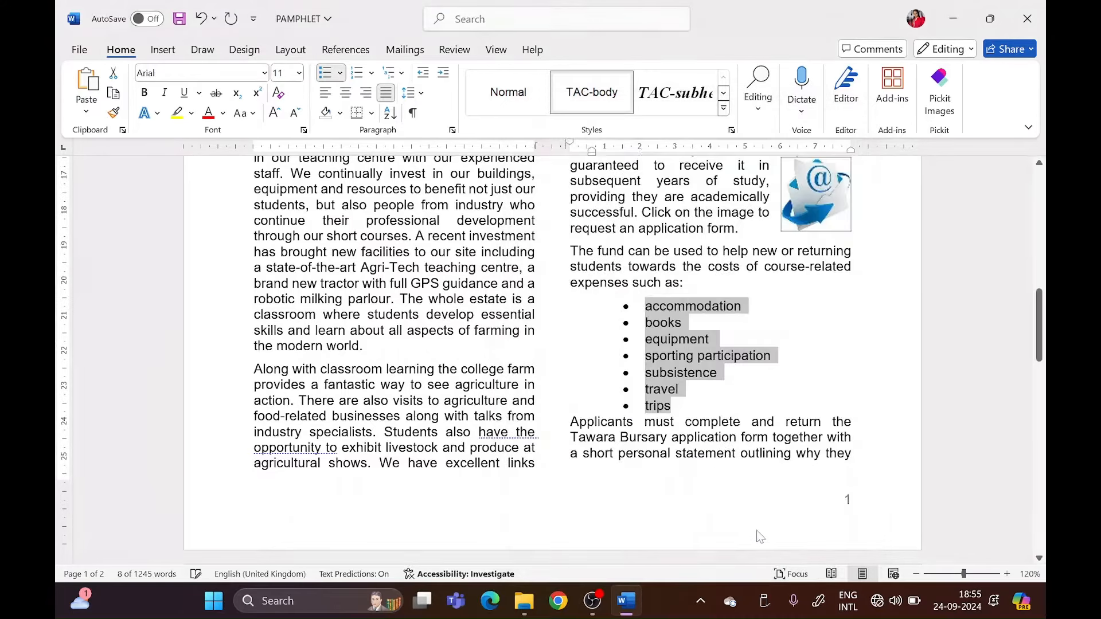
Step: Try indenting the digital identity badge paragraph under A Digital College by 1 cm on both the left and right sides
scroll(550, 360, "up", 6)
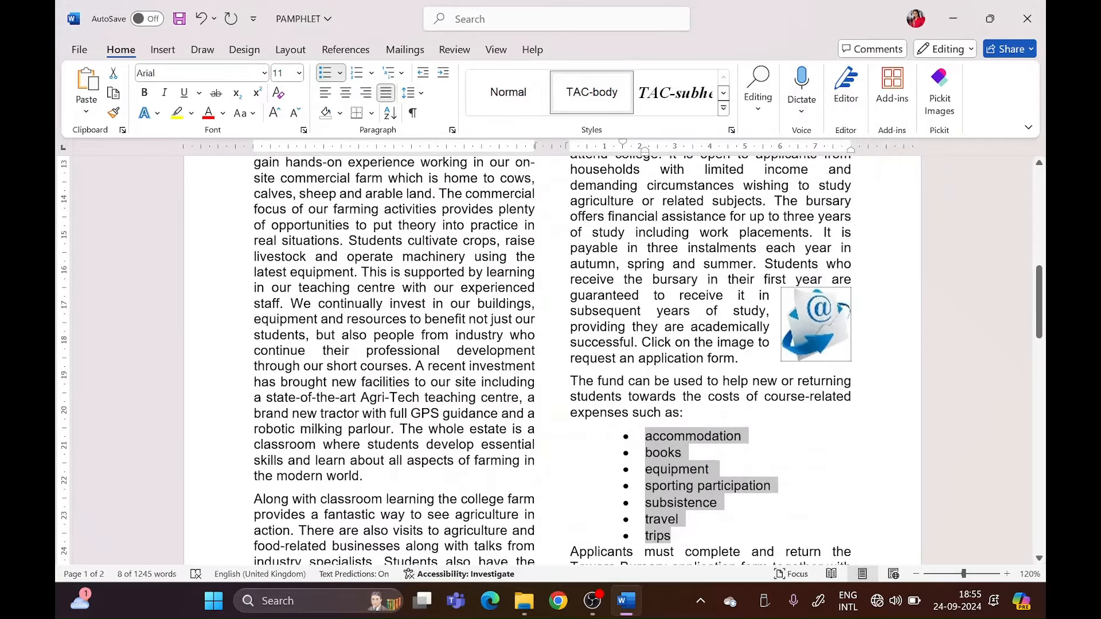
scroll(551, 360, "down", 3)
scroll(484, 325, "down", 12)
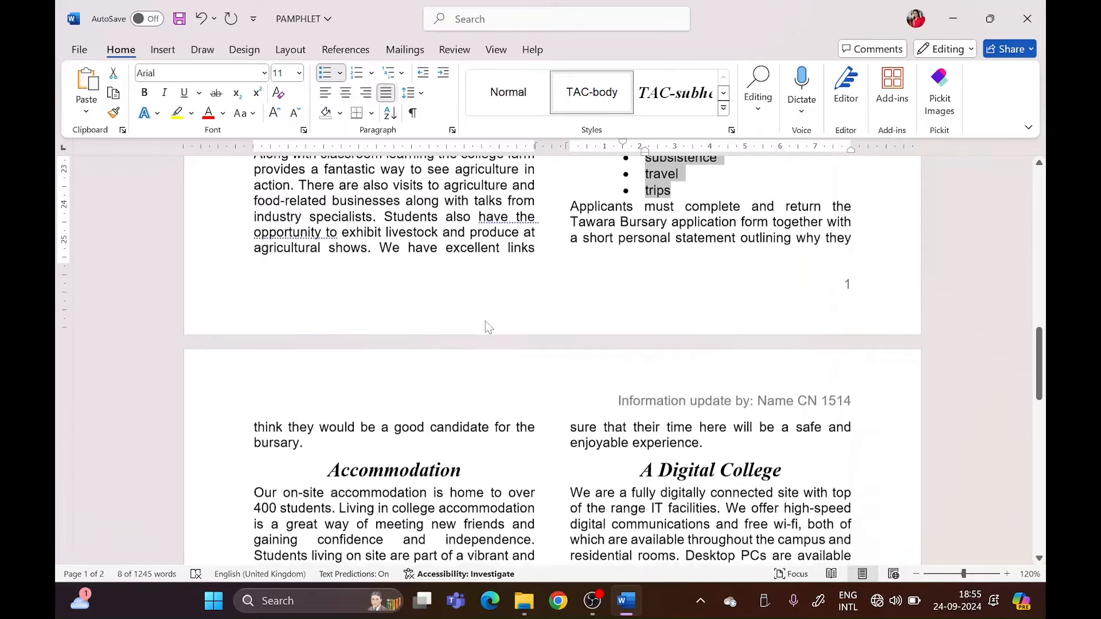
scroll(484, 325, "down", 4)
scroll(484, 324, "up", 2)
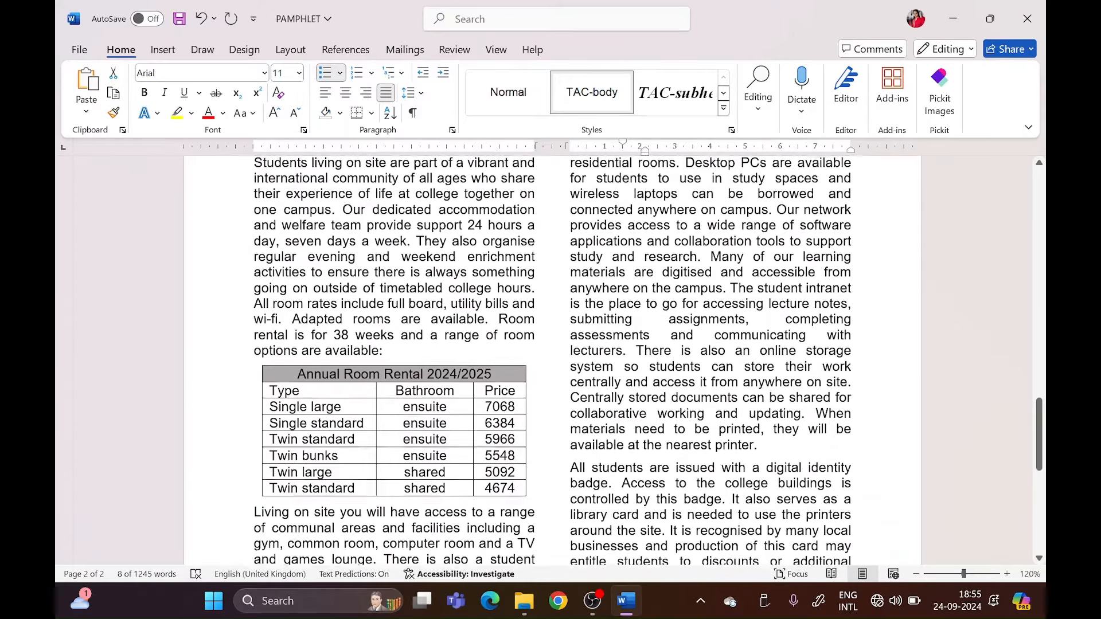
left_click(915, 574)
left_click(916, 574)
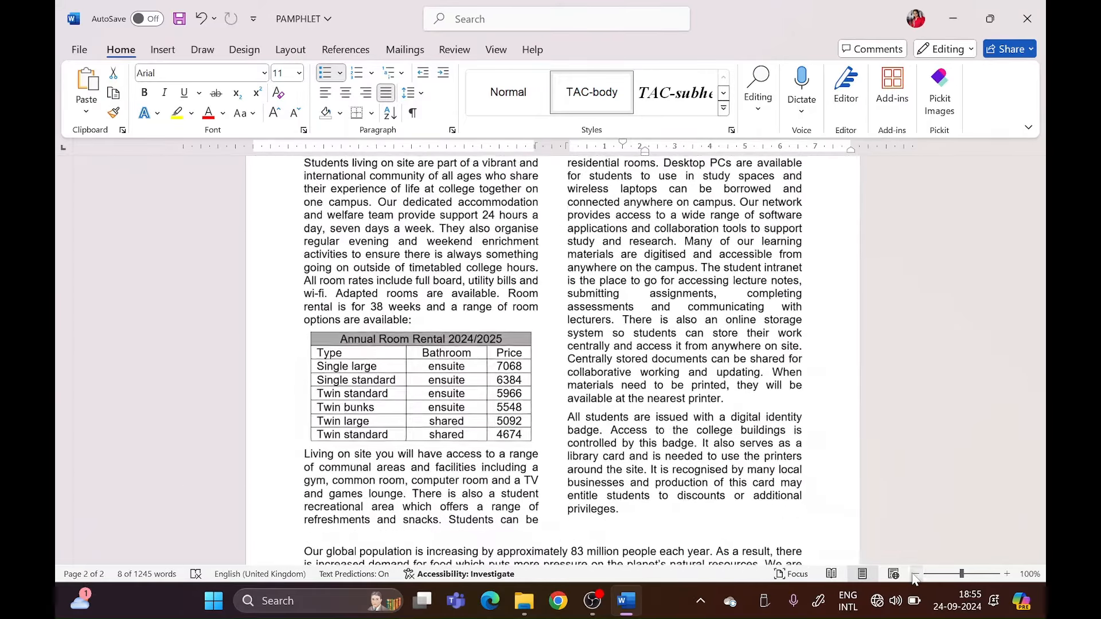
scroll(552, 360, "down", 1)
left_click_drag(568, 380, 619, 471)
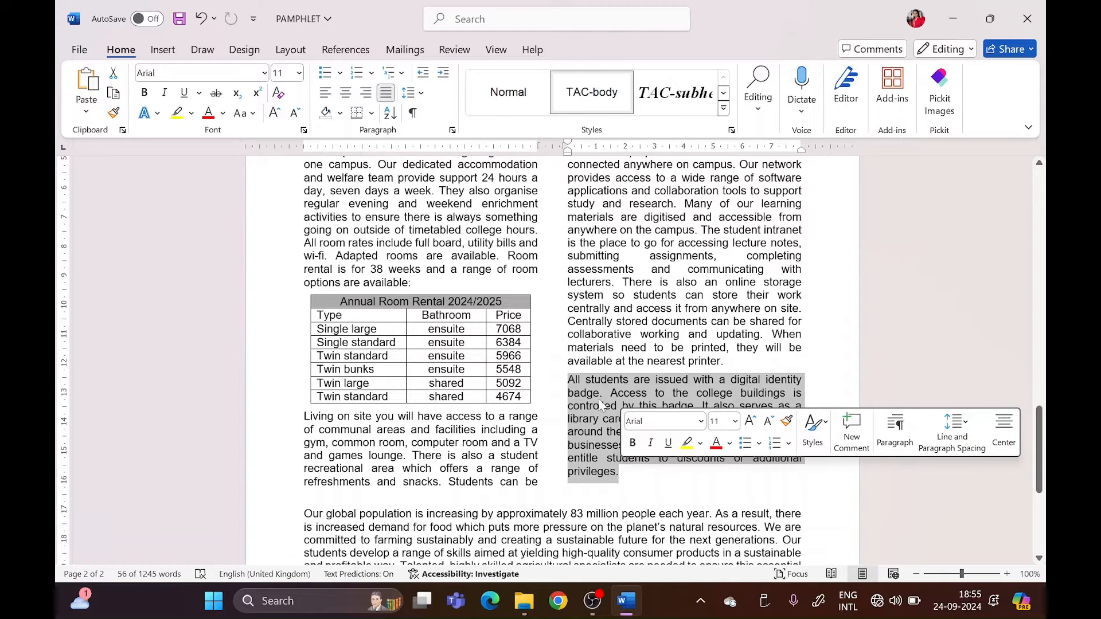
right_click(599, 412)
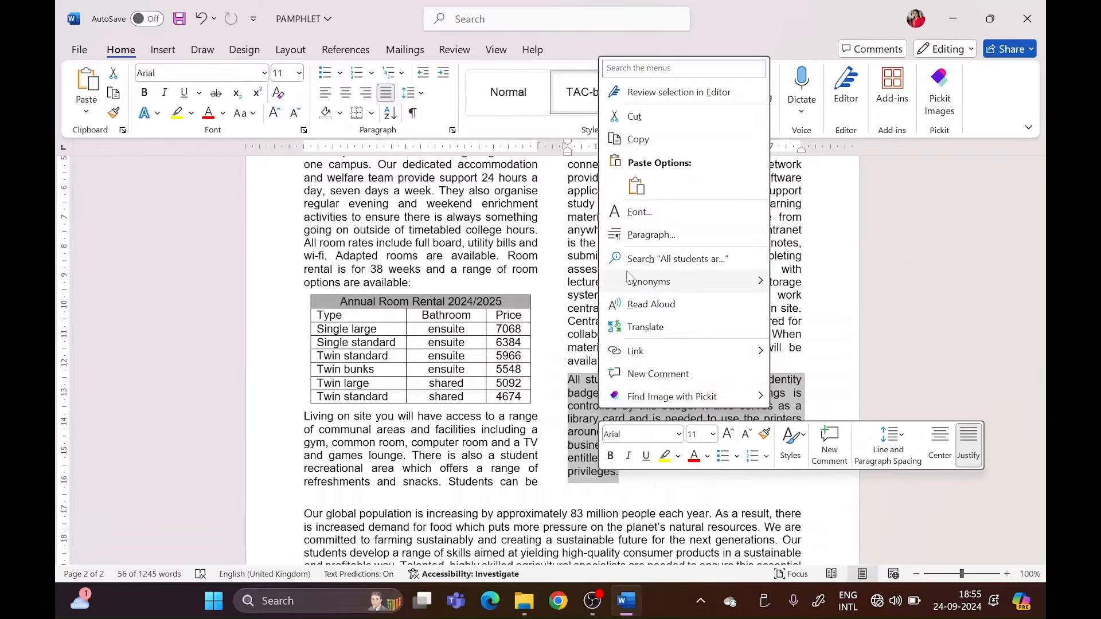
left_click(650, 236)
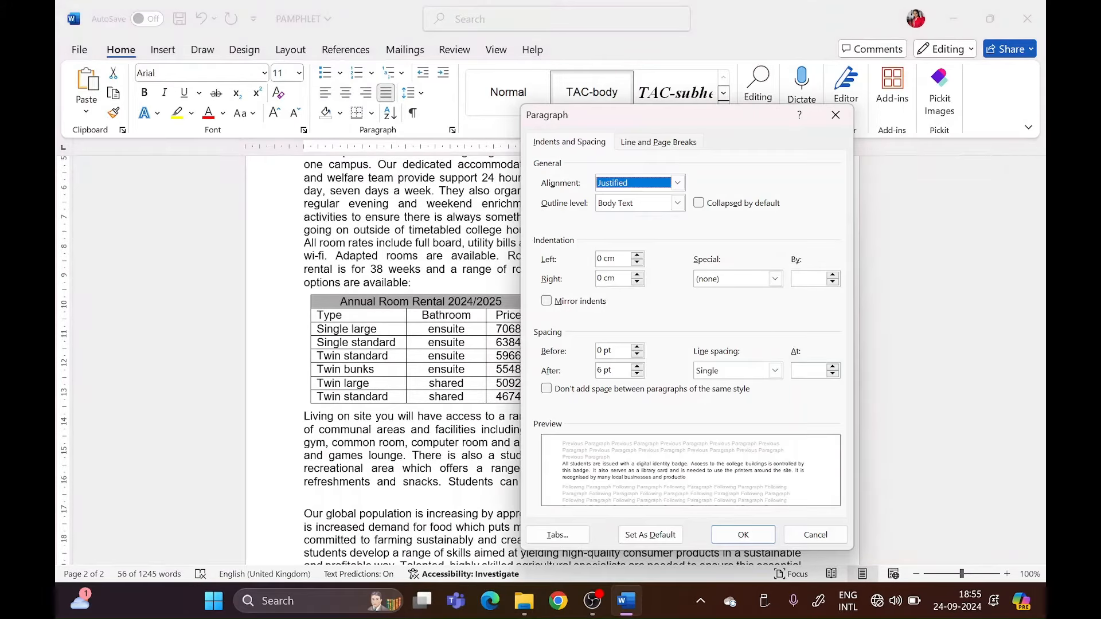
type("1")
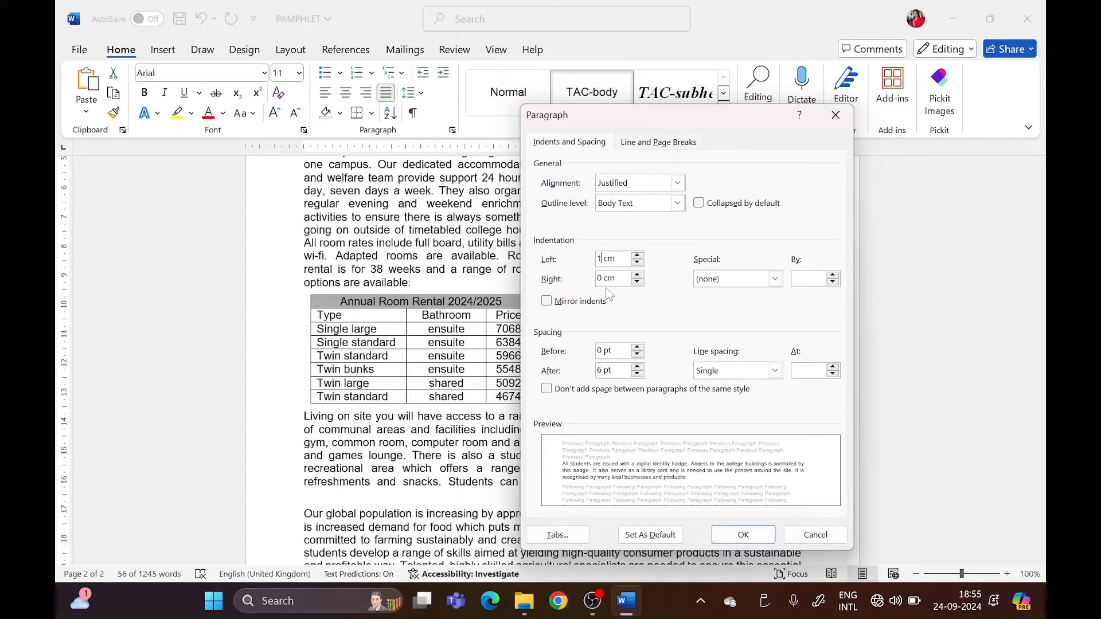
double_click(599, 278)
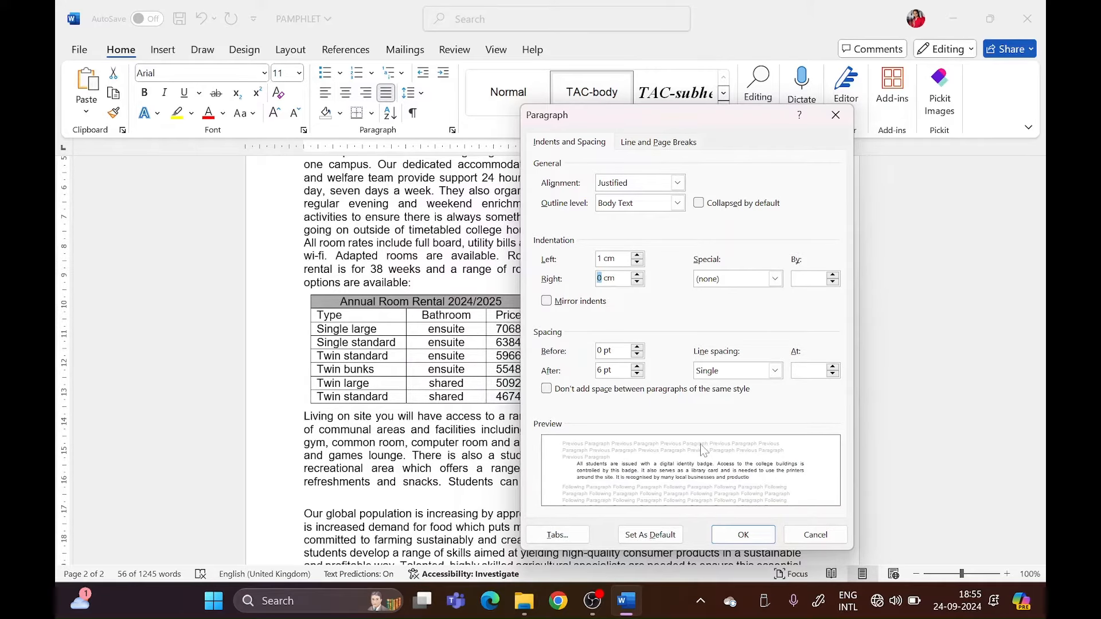
type("1")
left_click(756, 534)
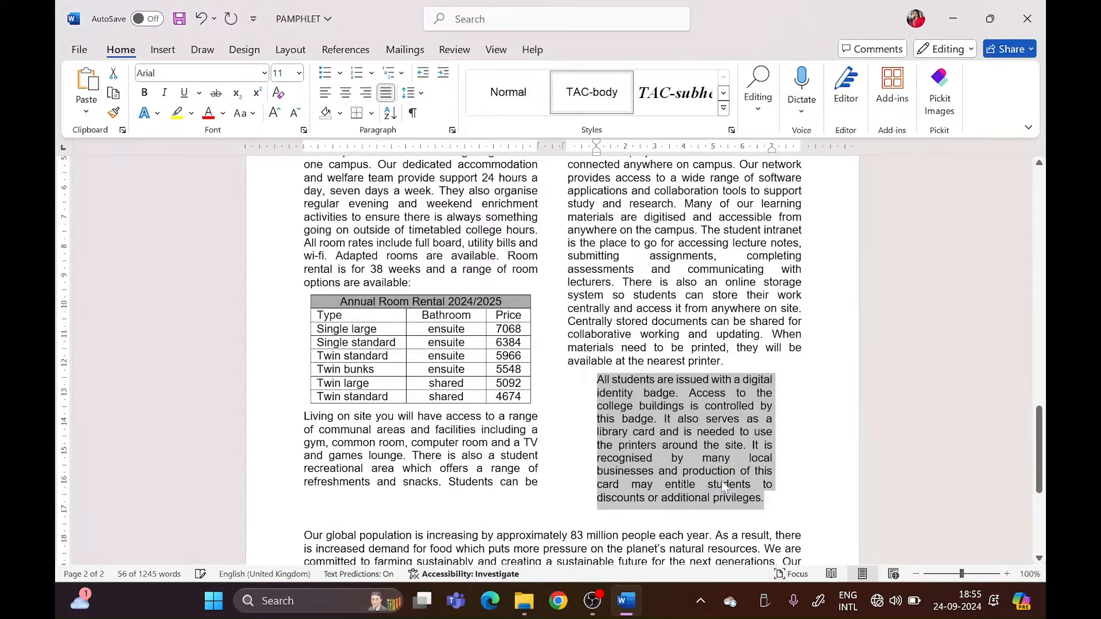
Step: Undo the left and right indents on the digital identity badge paragraph and deselect it
scroll(688, 444, "down", 2)
scroll(688, 445, "down", 1)
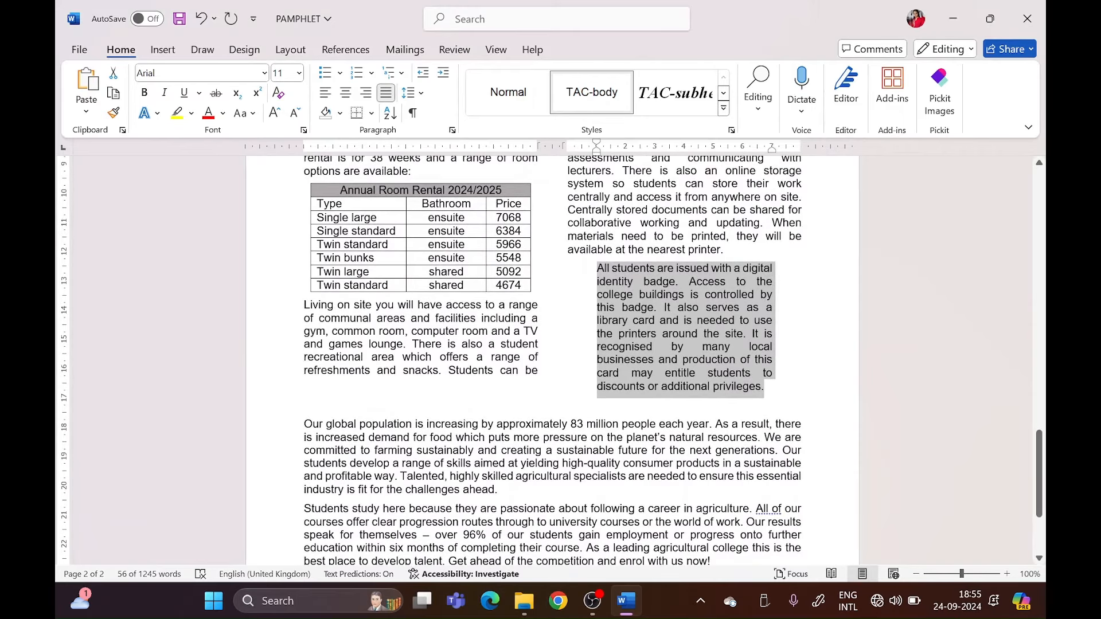
key("ctrl+z")
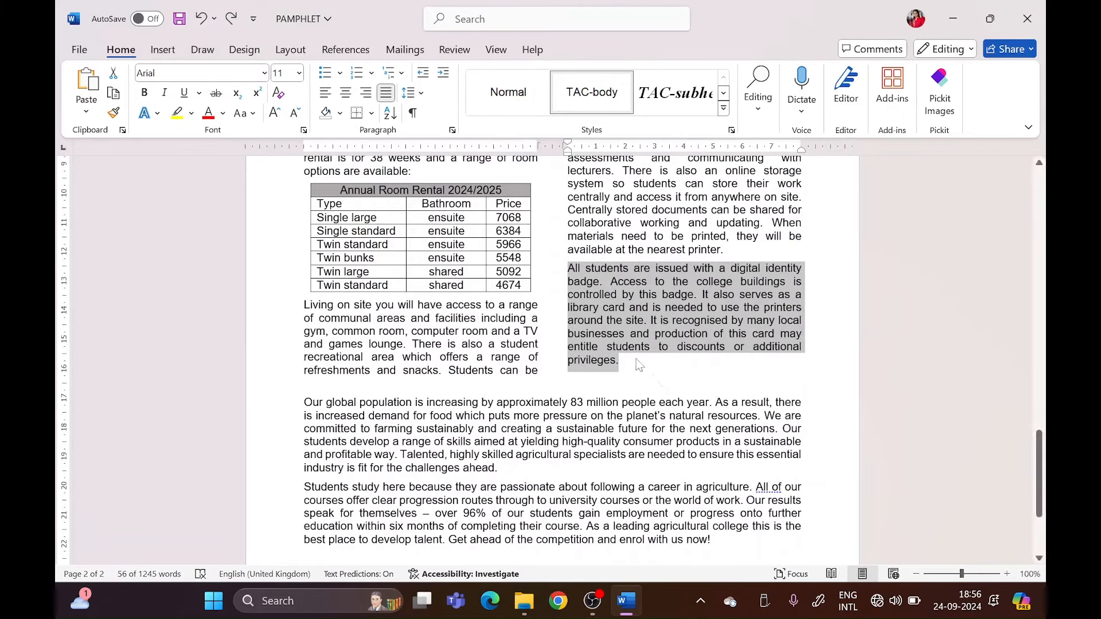
left_click(591, 320)
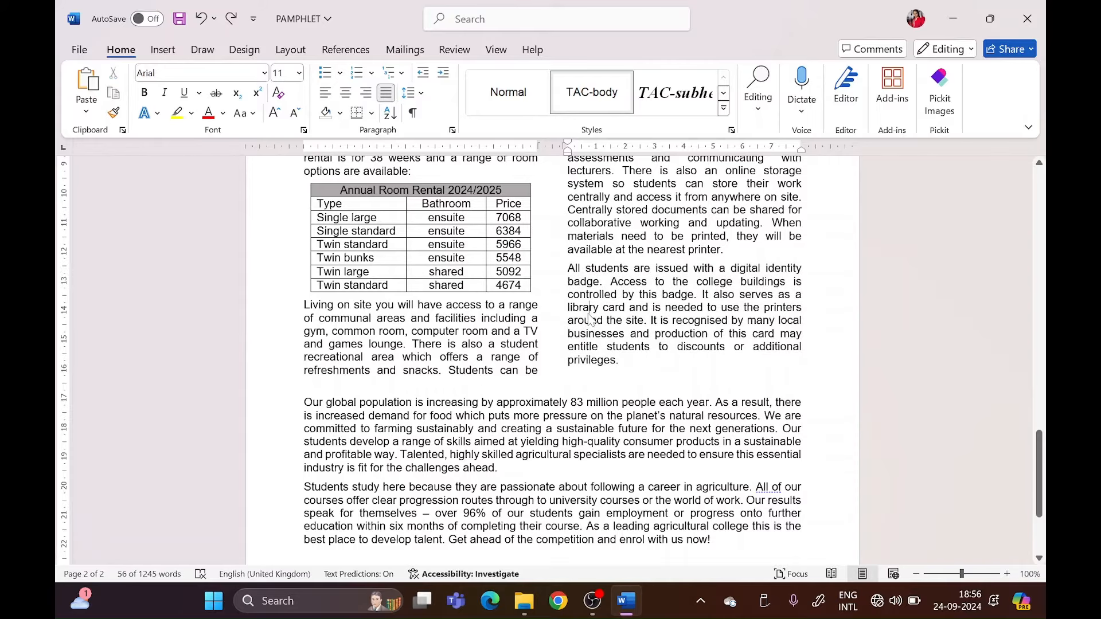
Step: Try formatting the first paragraph under the Tawara Agricultural College title as two equal-width columns, checking the column spacing setting
scroll(591, 320, "up", 15)
scroll(551, 365, "up", 7)
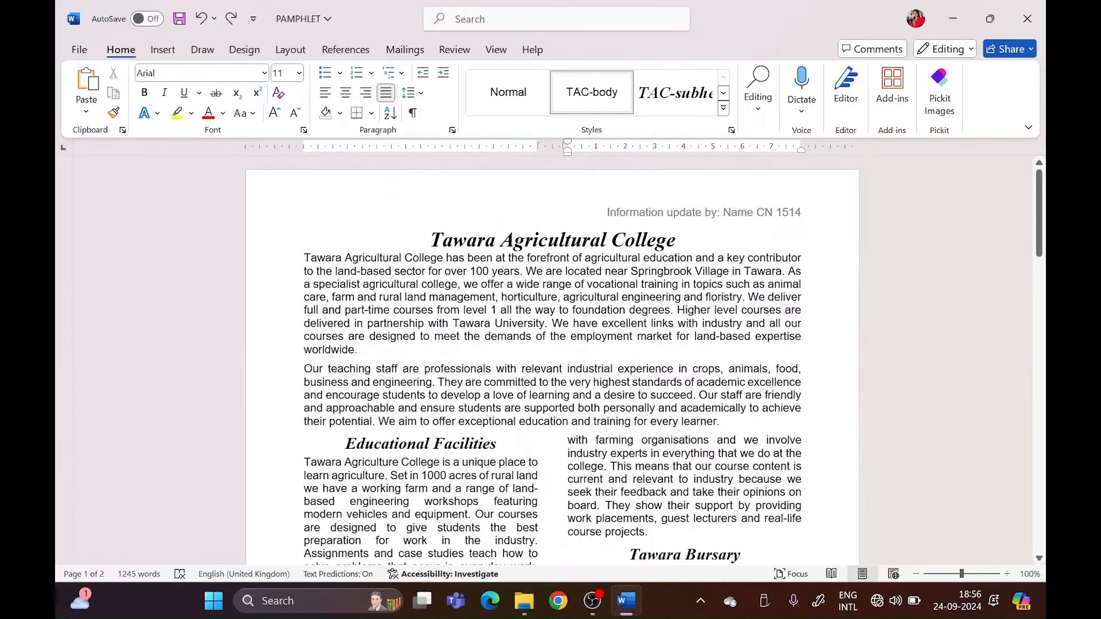
left_click_drag(305, 258, 358, 350)
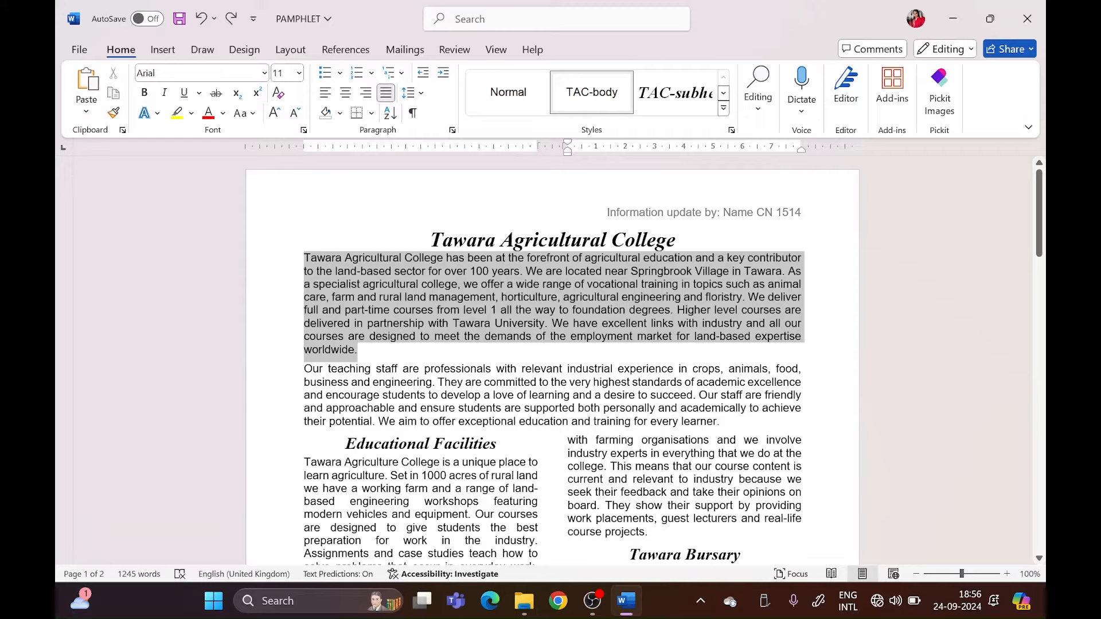
left_click(290, 50)
left_click(213, 91)
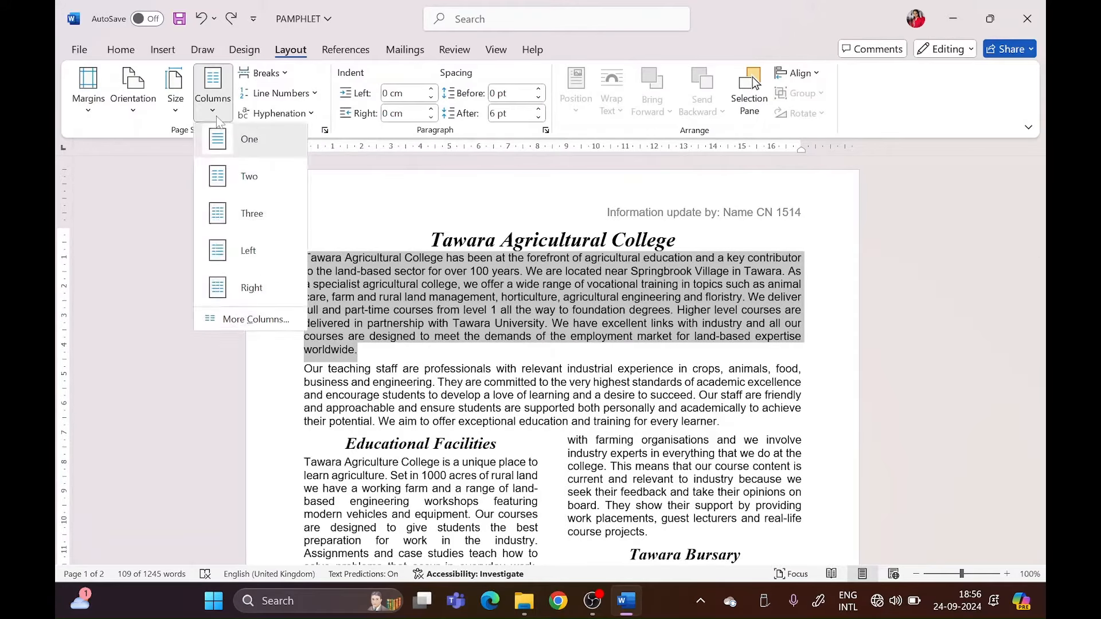
left_click(269, 327)
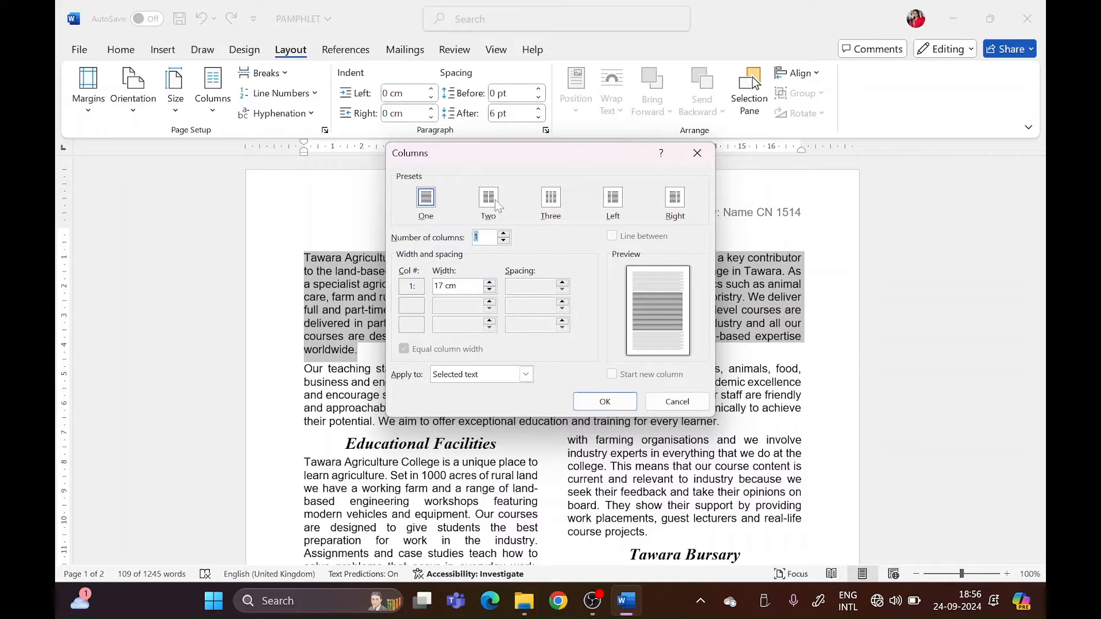
left_click(490, 217)
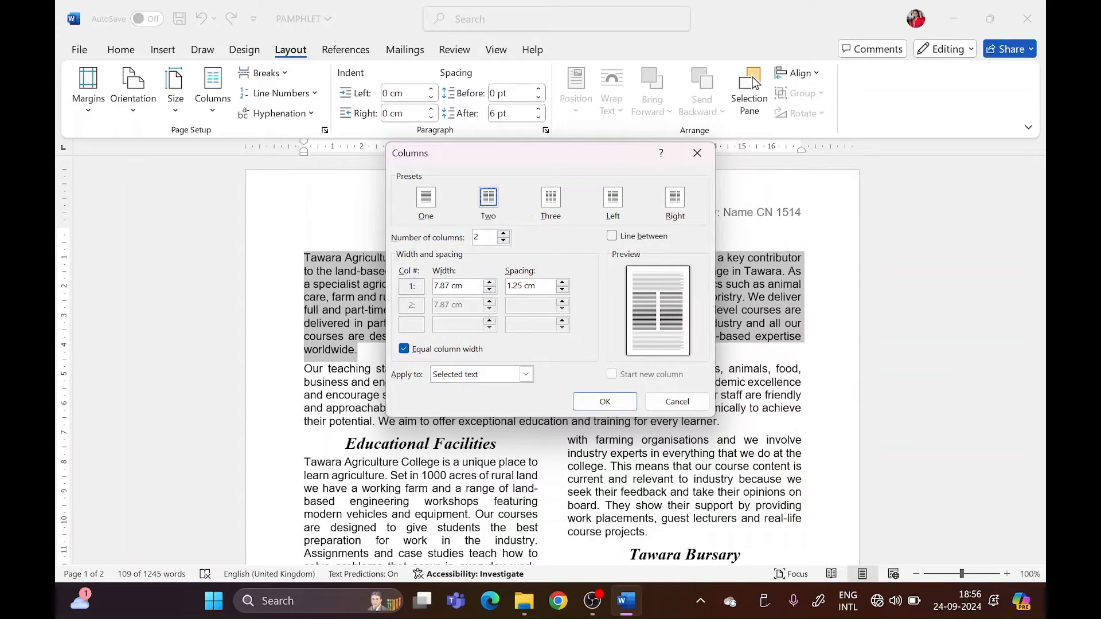
key("shift+Left")
key("shift+Left")
key("shift+Left")
key("shift+Left")
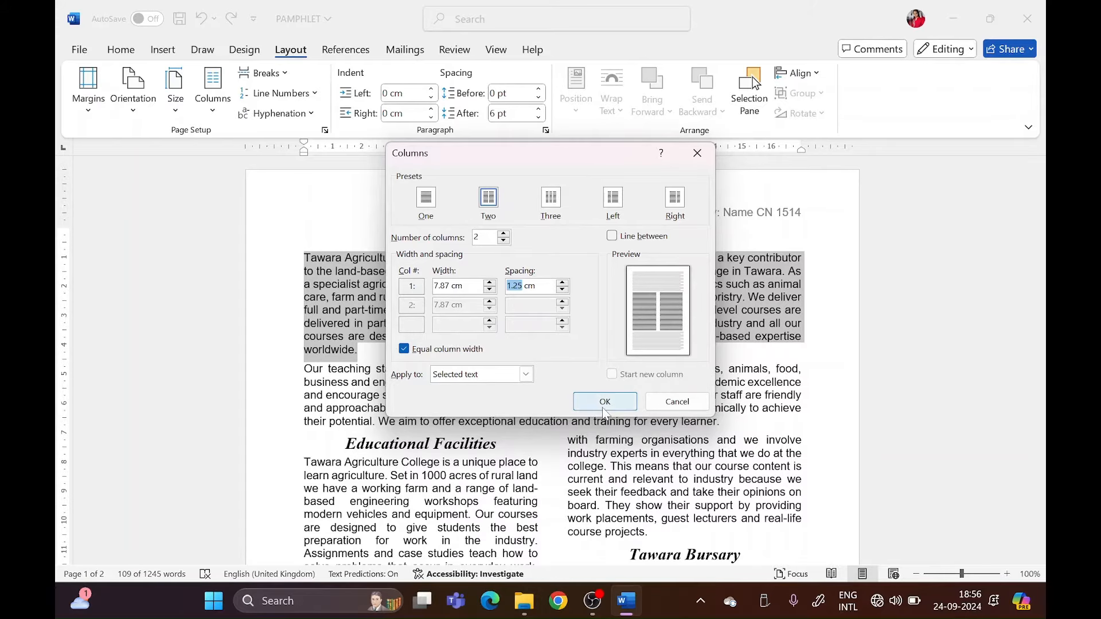
left_click(603, 404)
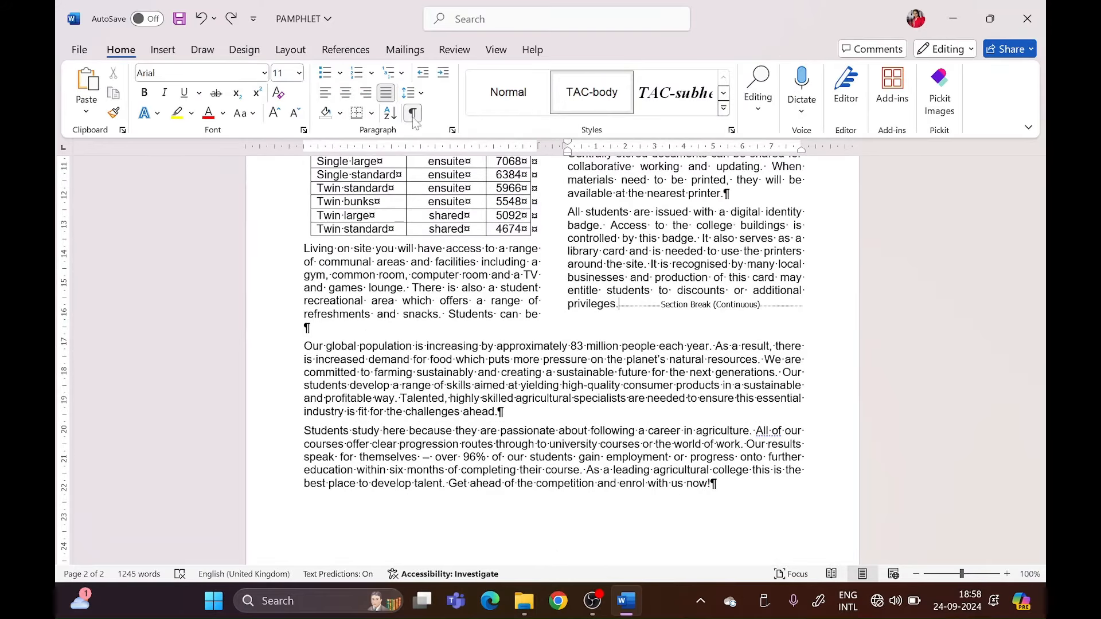
Step: Hide the formatting marks throughout the pamphlet and return to the Tawara Bursary section on page 1
left_click(413, 113)
scroll(551, 356, "up", 2)
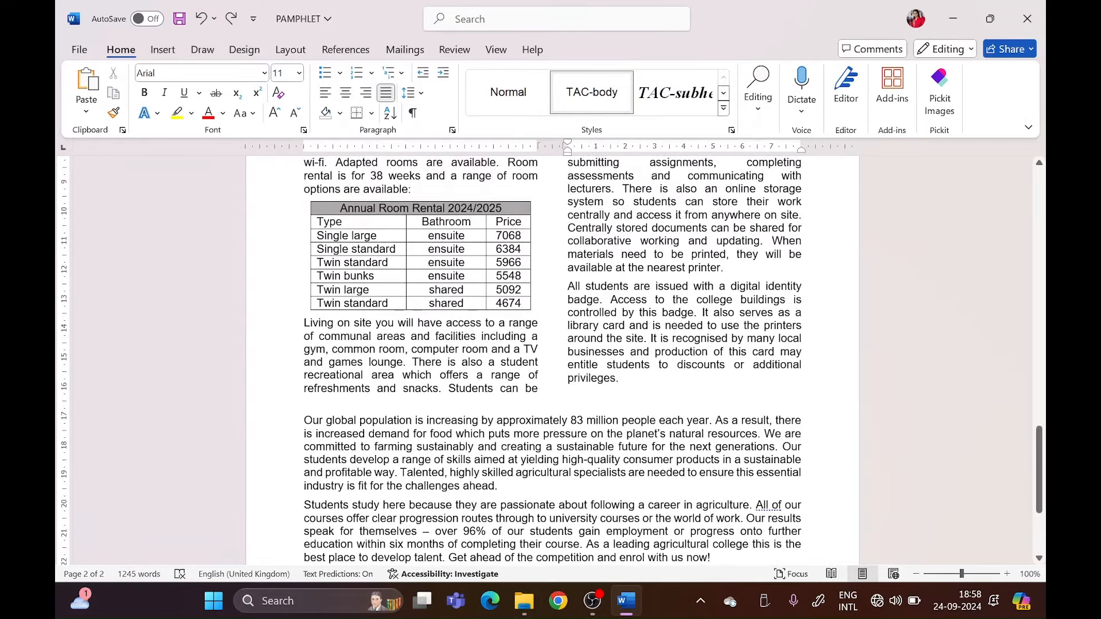
scroll(551, 355, "up", 6)
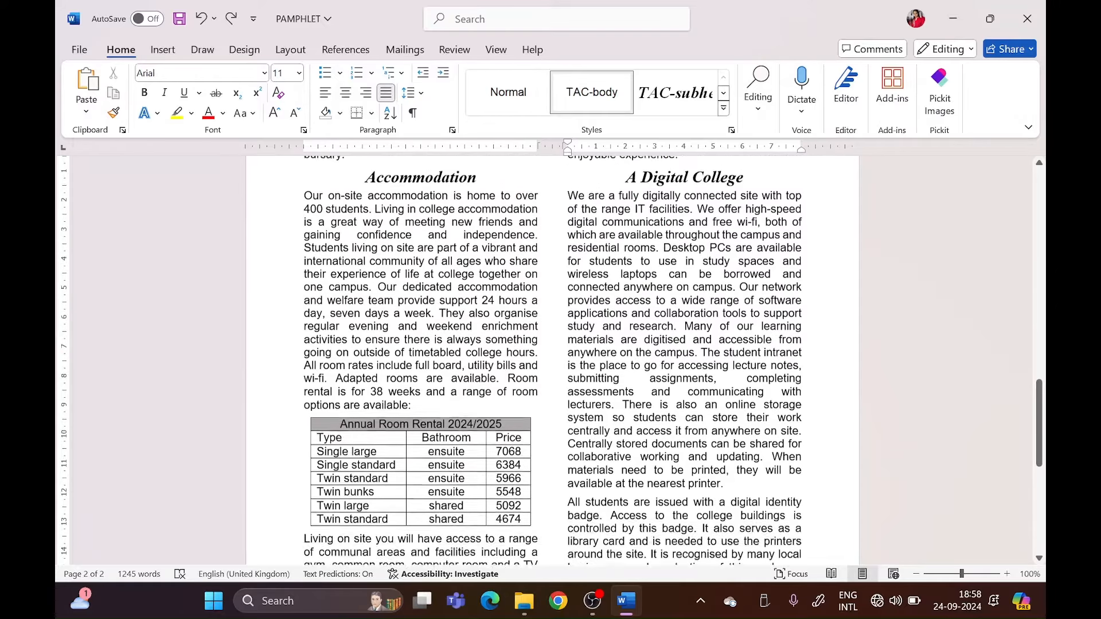
scroll(551, 355, "up", 1)
scroll(551, 355, "up", 10)
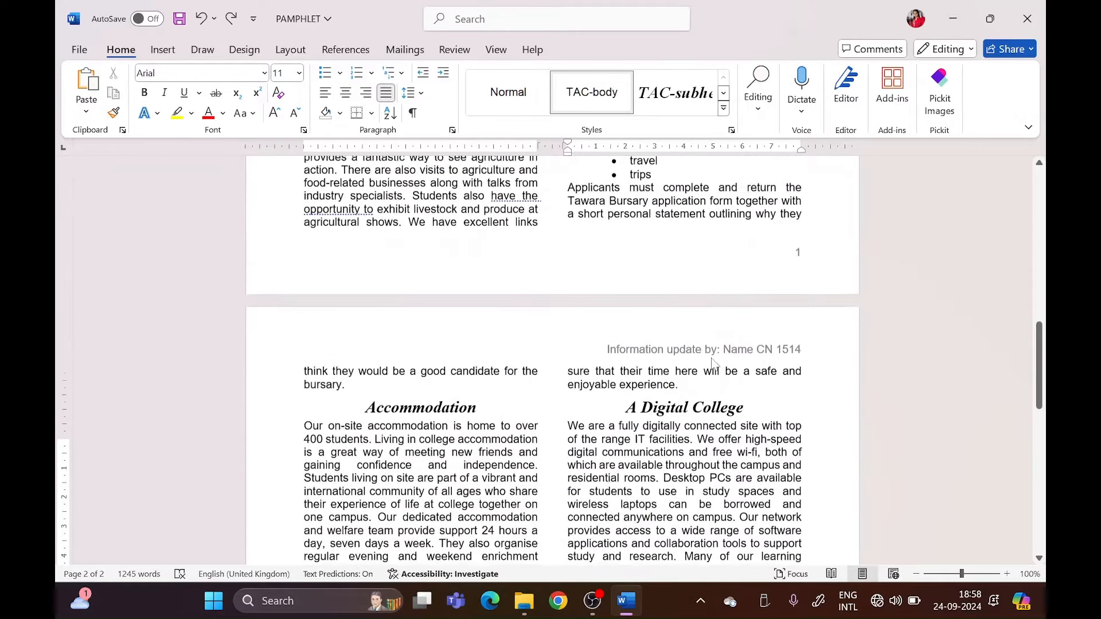
scroll(551, 355, "up", 2)
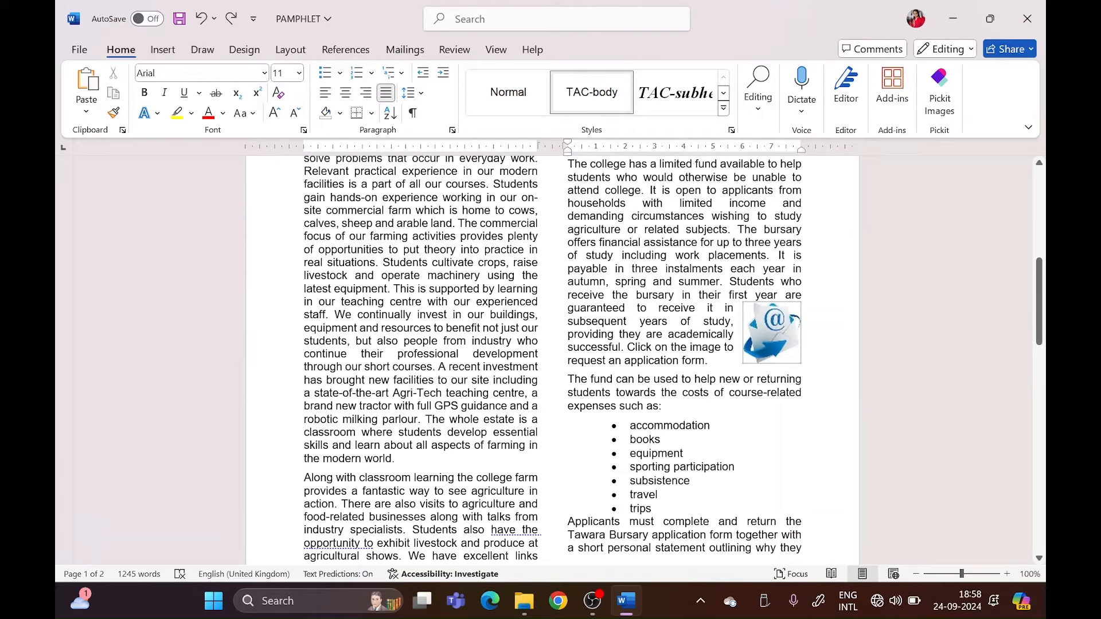
Step: Try turning on widow/orphan control for the entire pamphlet and check the page breaks across both pages
scroll(551, 355, "up", 10)
key("ctrl+a")
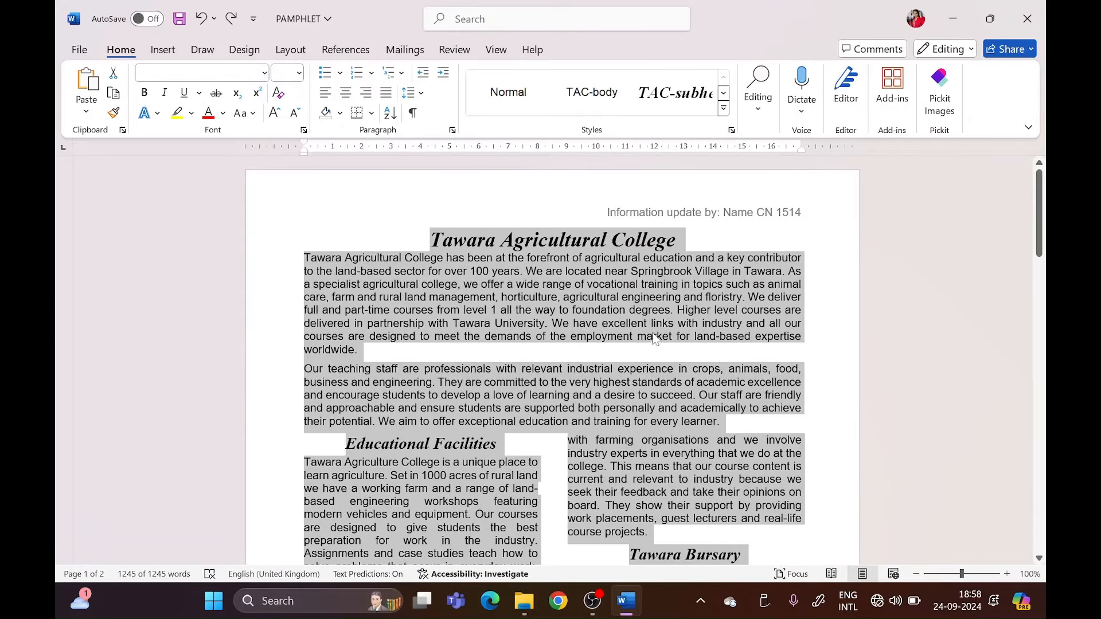
left_click(453, 131)
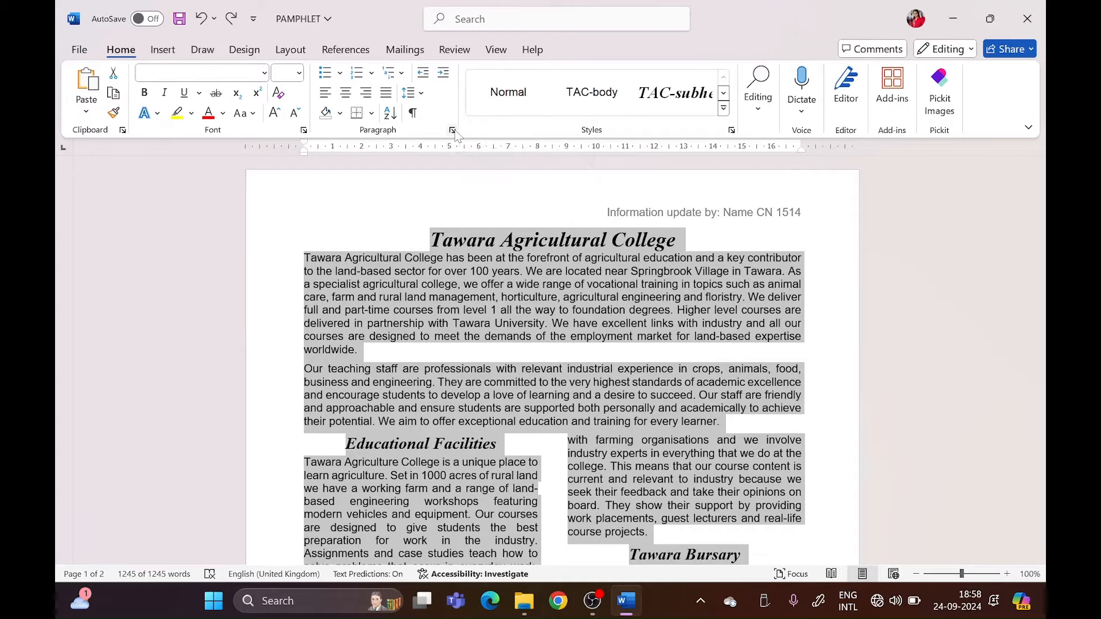
left_click(641, 147)
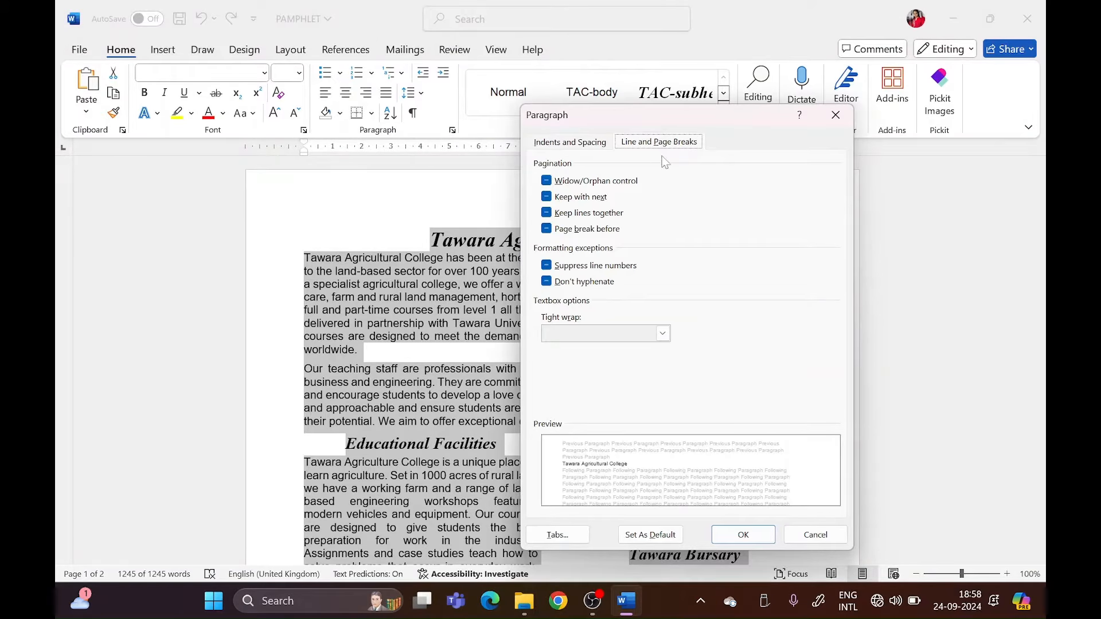
left_click(547, 181)
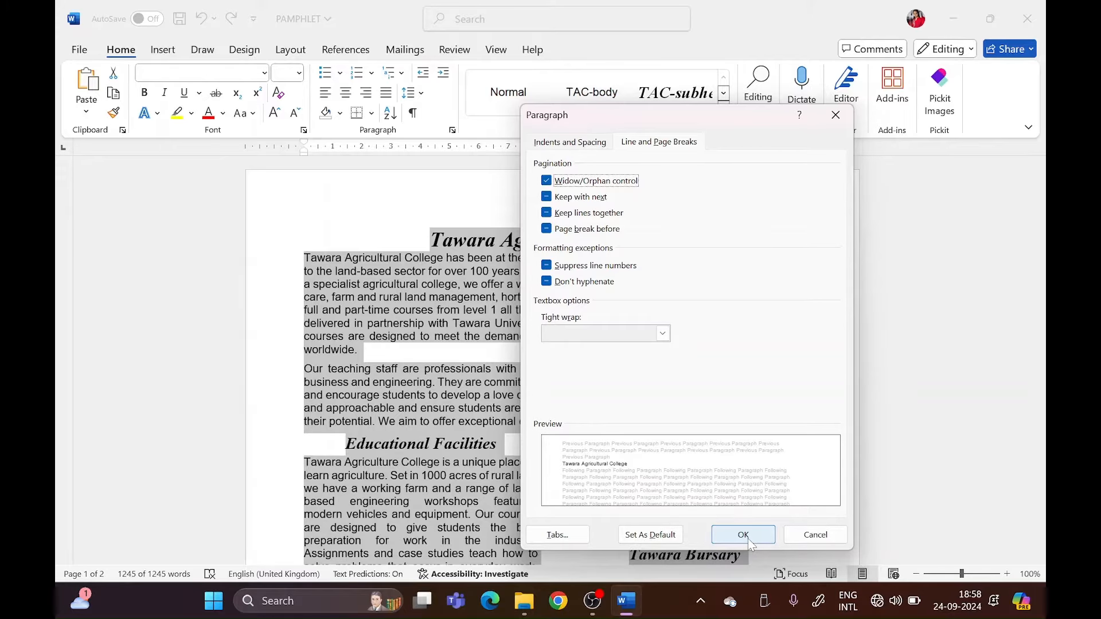
left_click(815, 535)
scroll(738, 471, "down", 15)
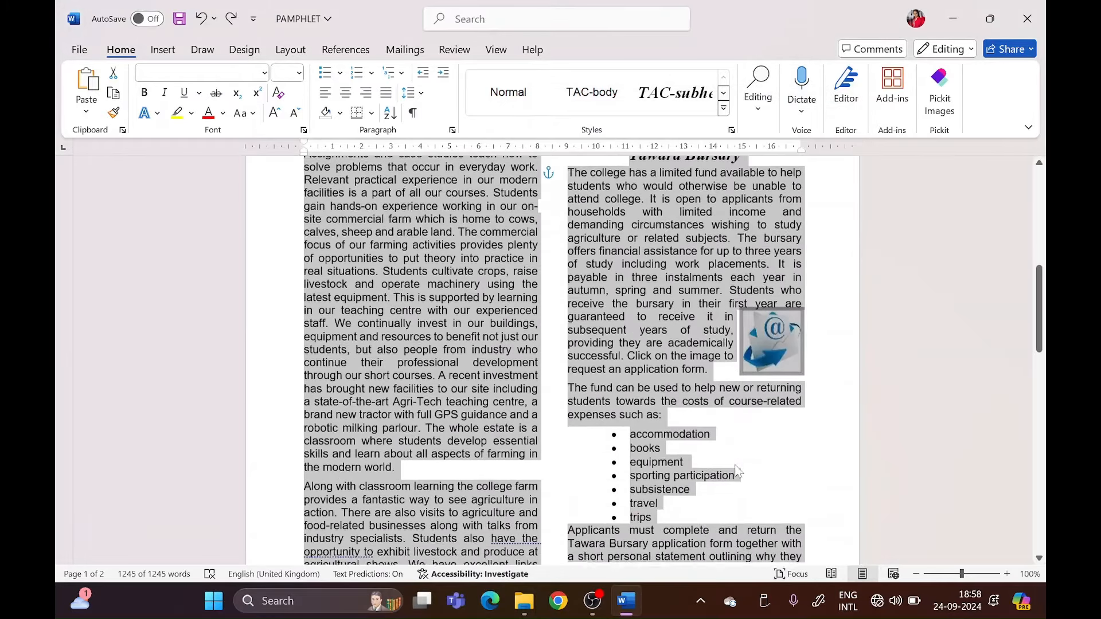
scroll(737, 471, "down", 15)
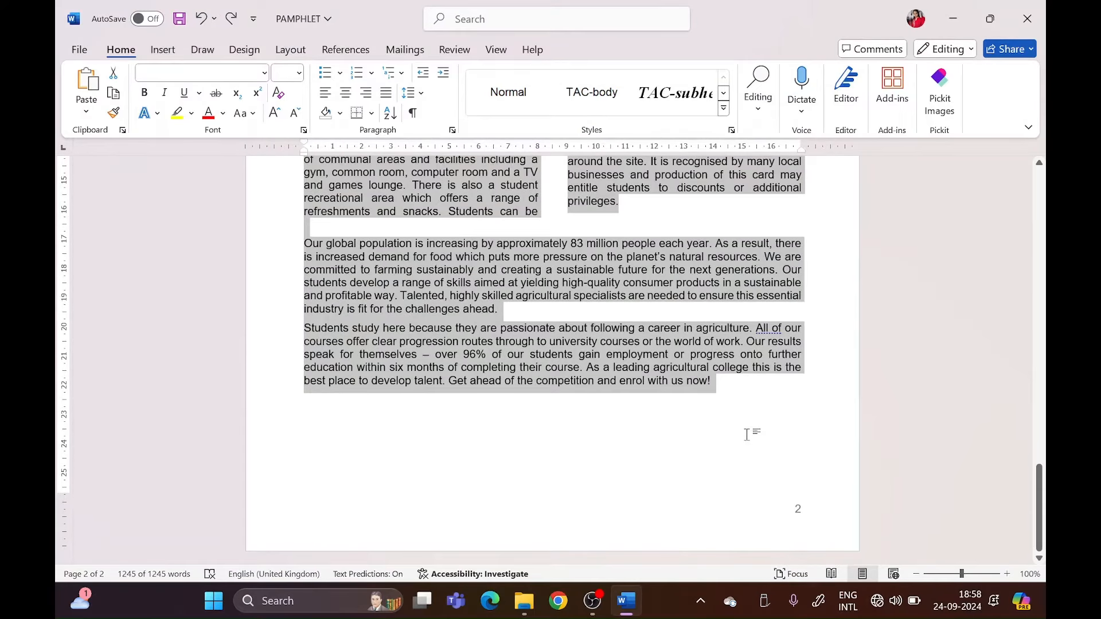
scroll(747, 435, "up", 12)
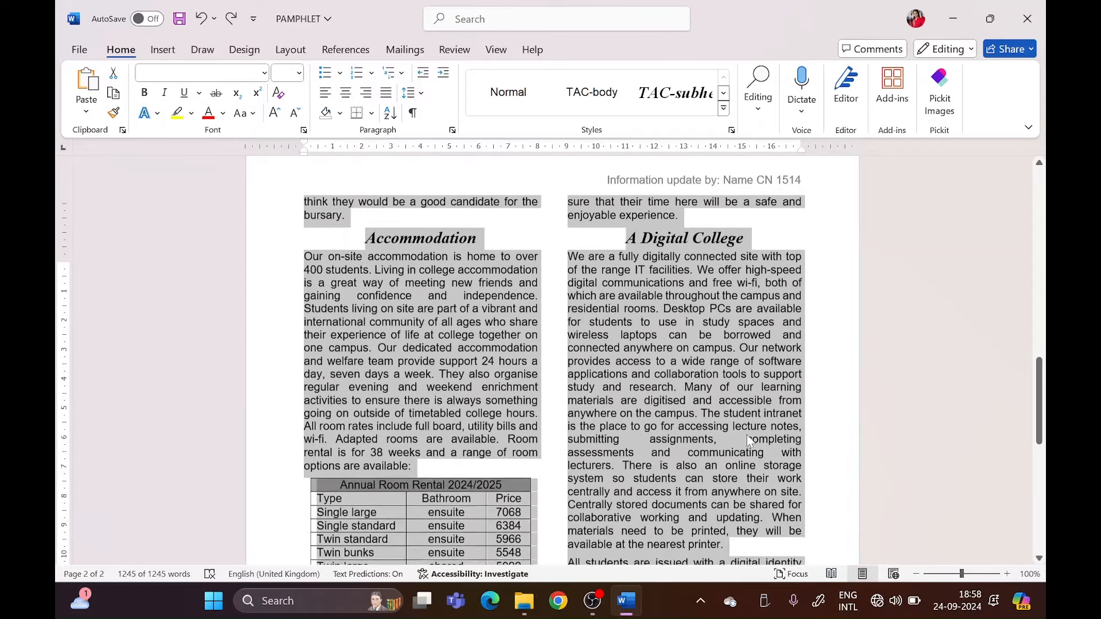
scroll(747, 437, "up", 10)
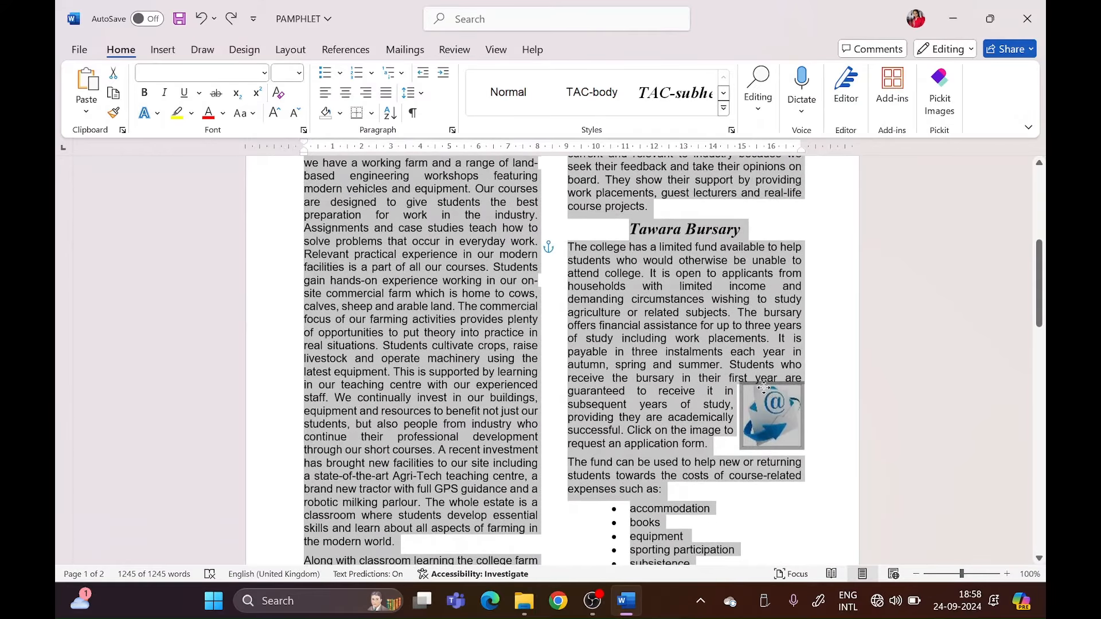
Step: Try to insert a picture from this device at the start of the first Tawara Bursary paragraph
left_click(756, 407)
left_click(566, 247)
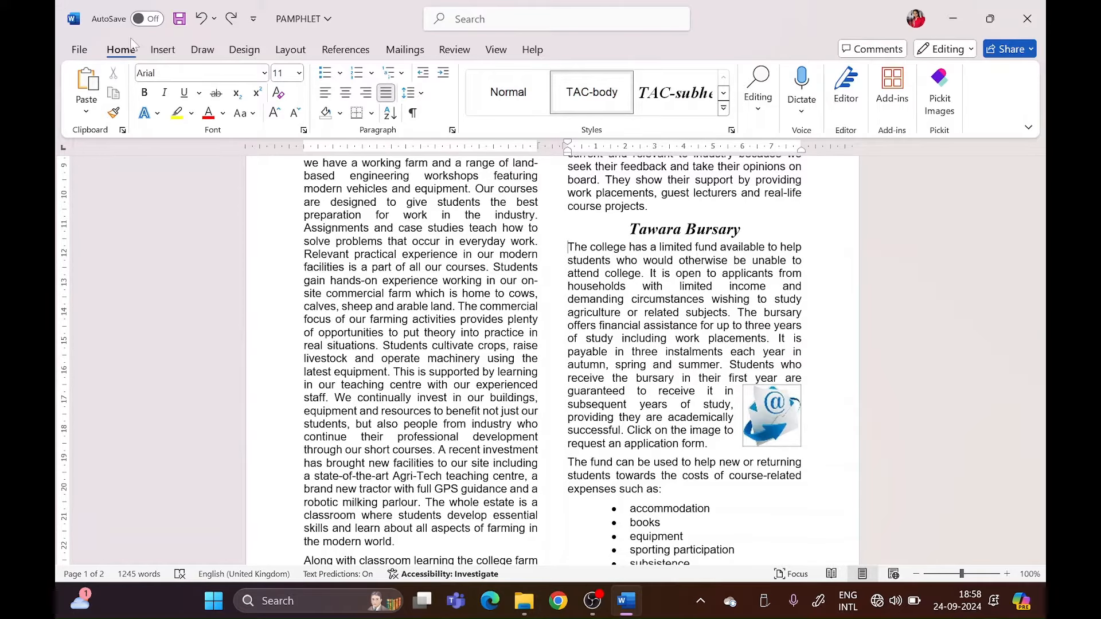
left_click(160, 52)
left_click(224, 100)
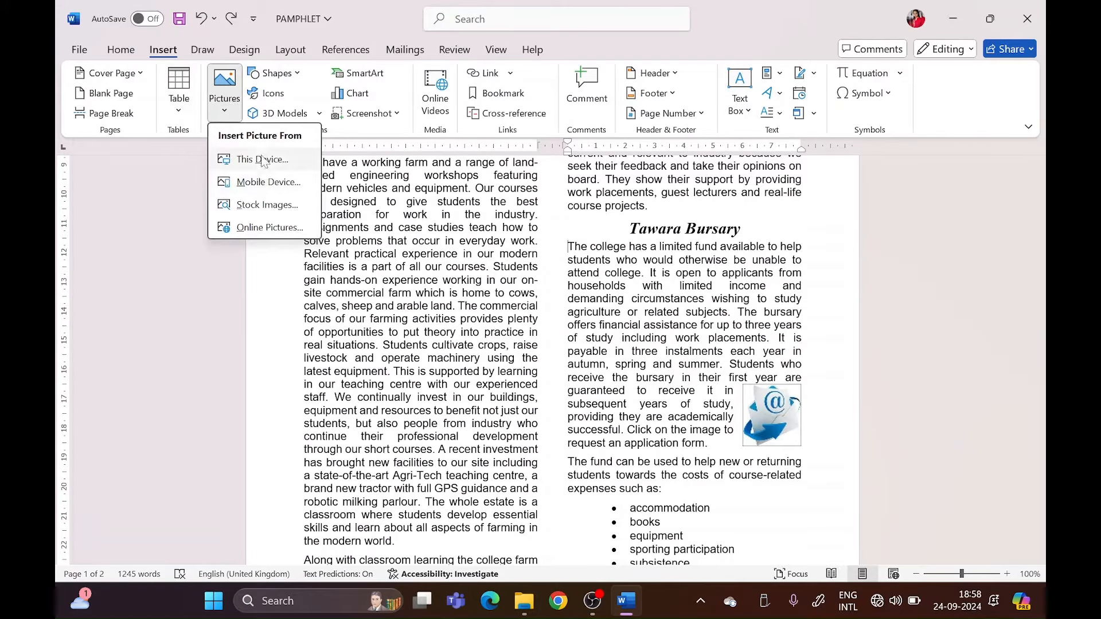
left_click(262, 160)
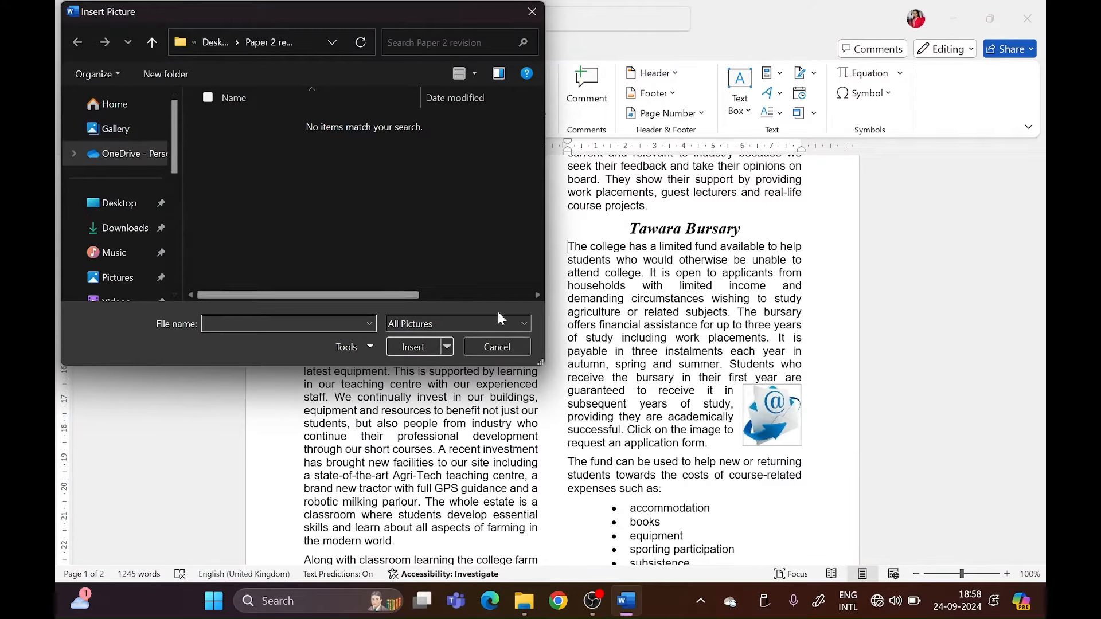
left_click(496, 347)
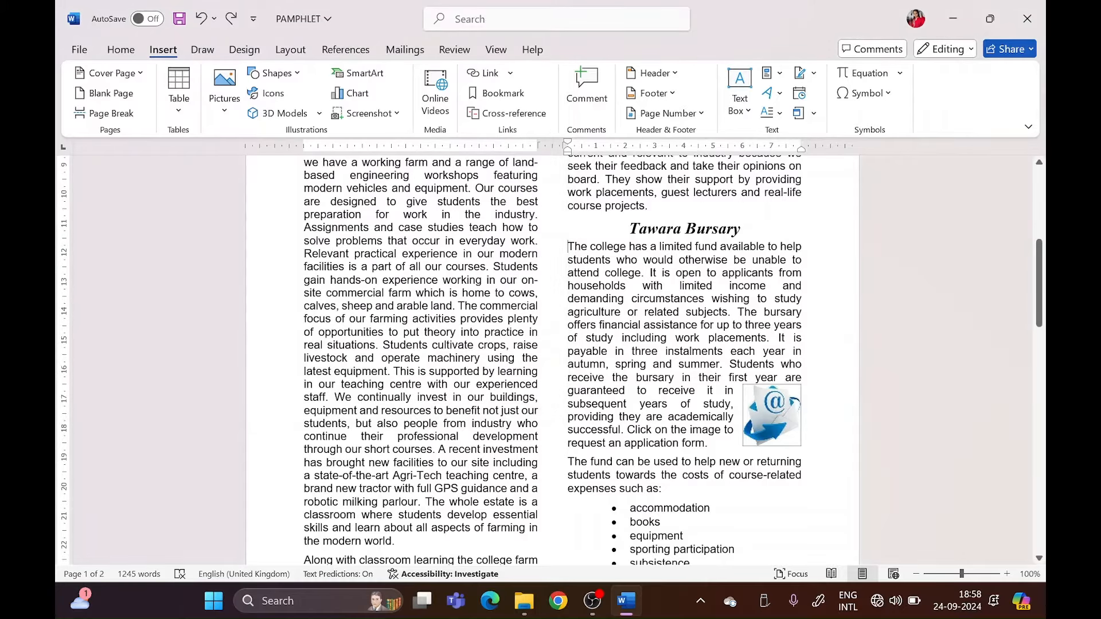
Step: Check the rotation options for the envelope image in Tawara Bursary, give it square text wrapping and close the pamphlet
left_click(759, 420)
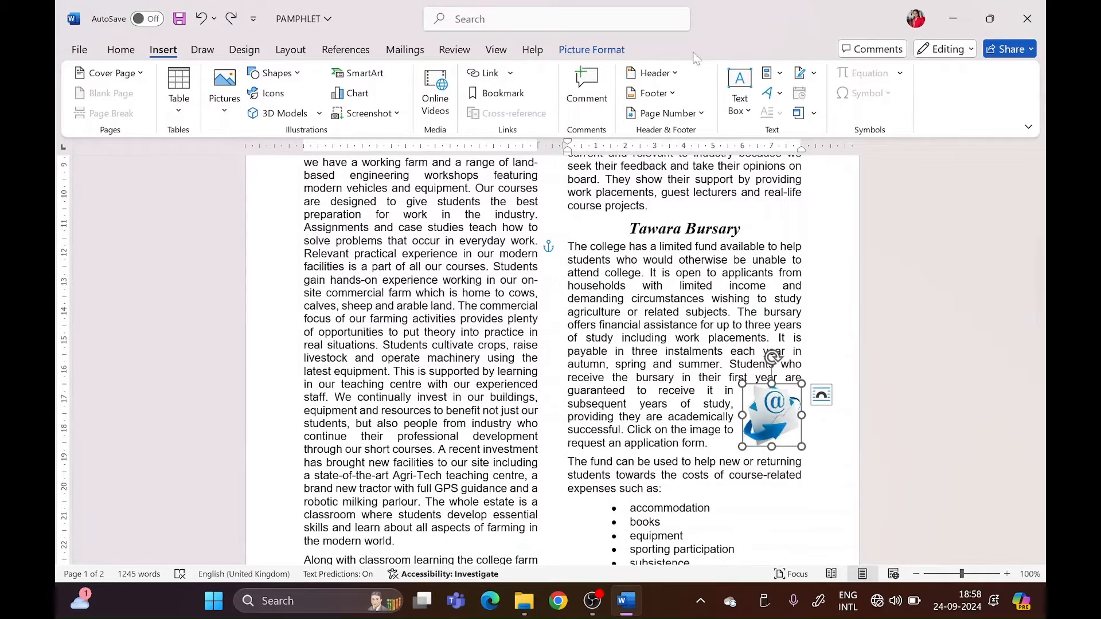
left_click(592, 51)
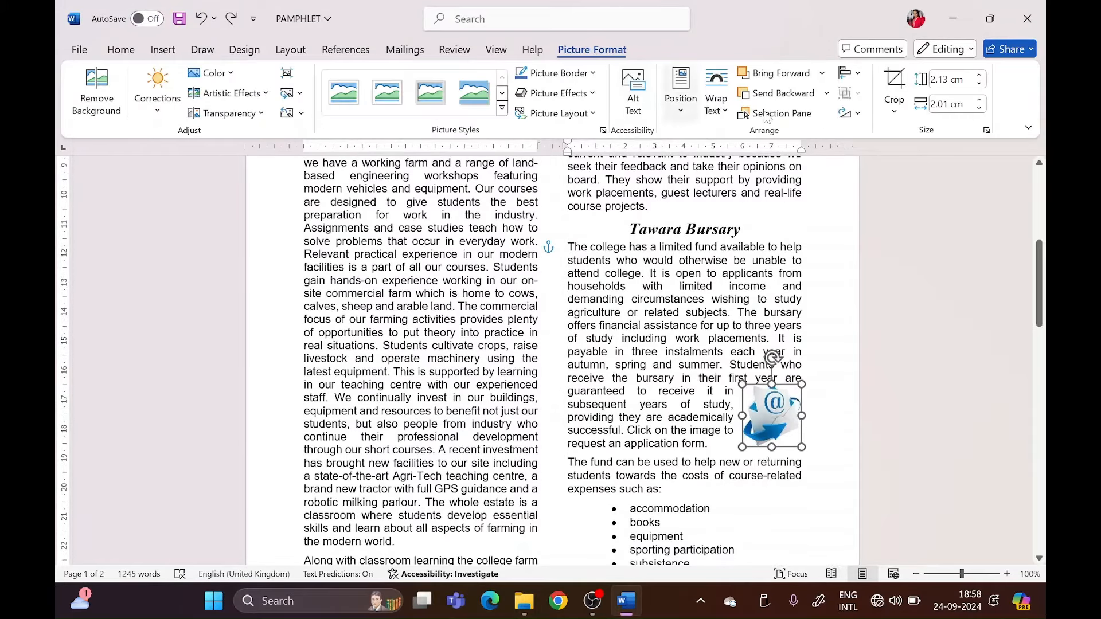
left_click(849, 113)
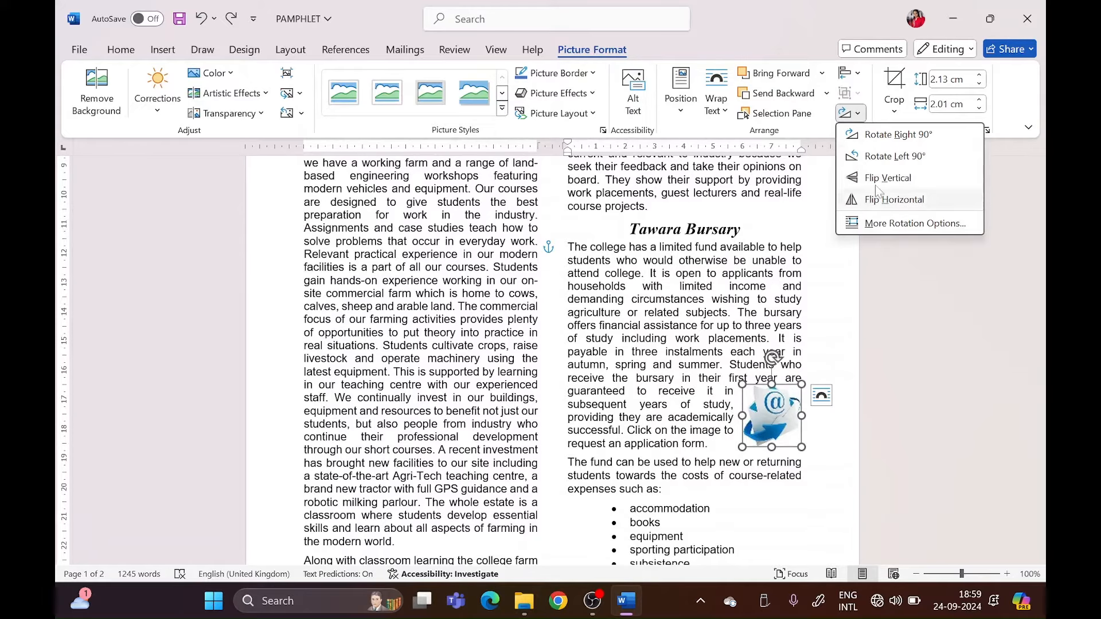
key("Escape")
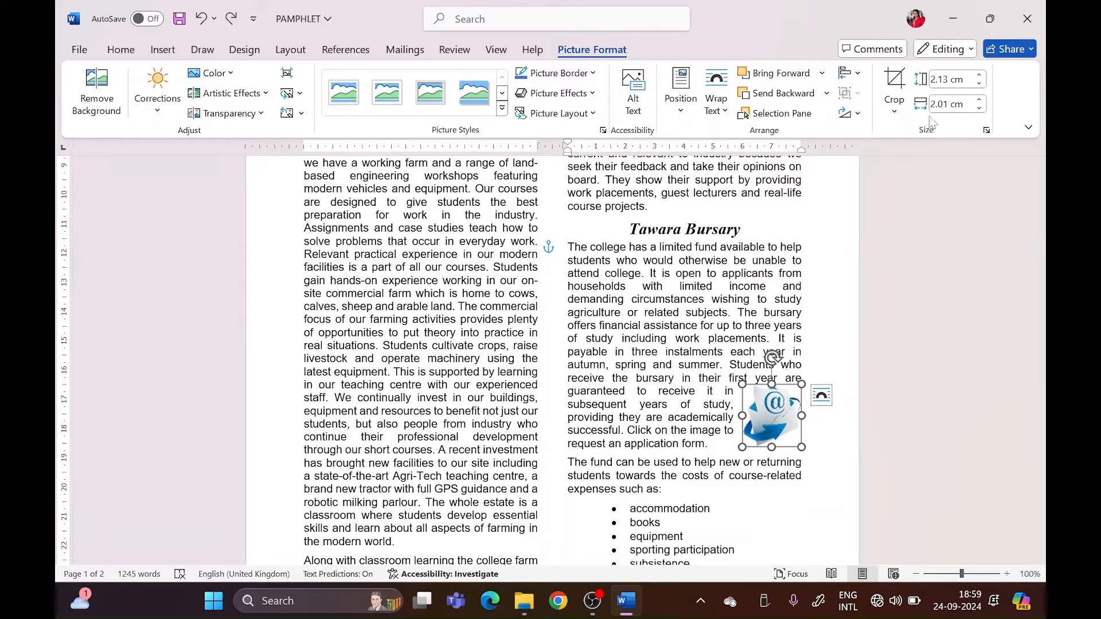
left_click(728, 114)
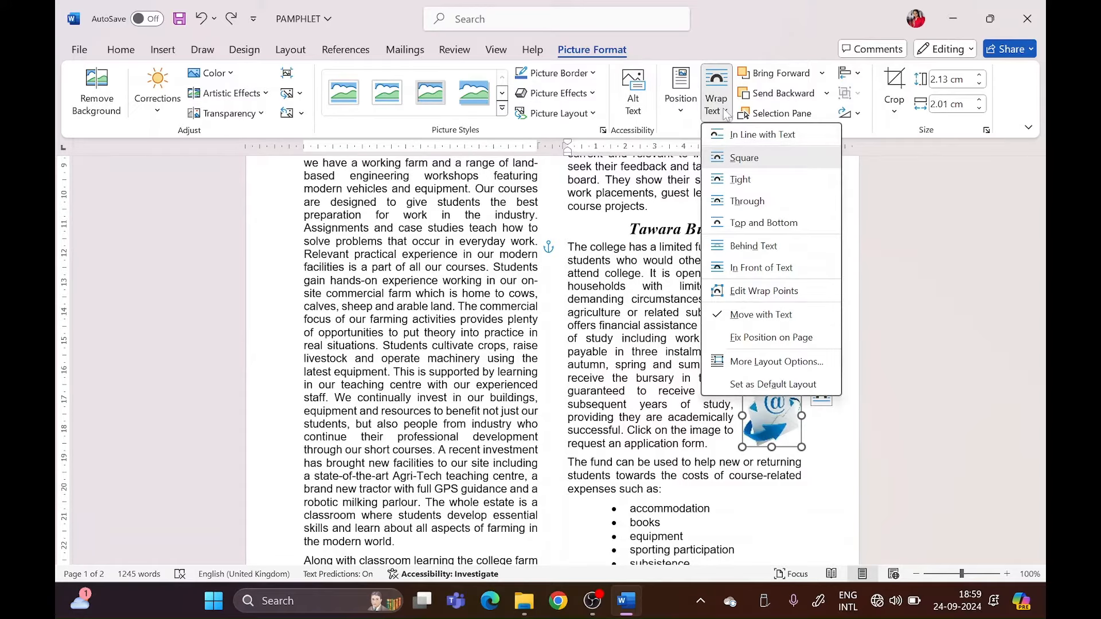
left_click(739, 159)
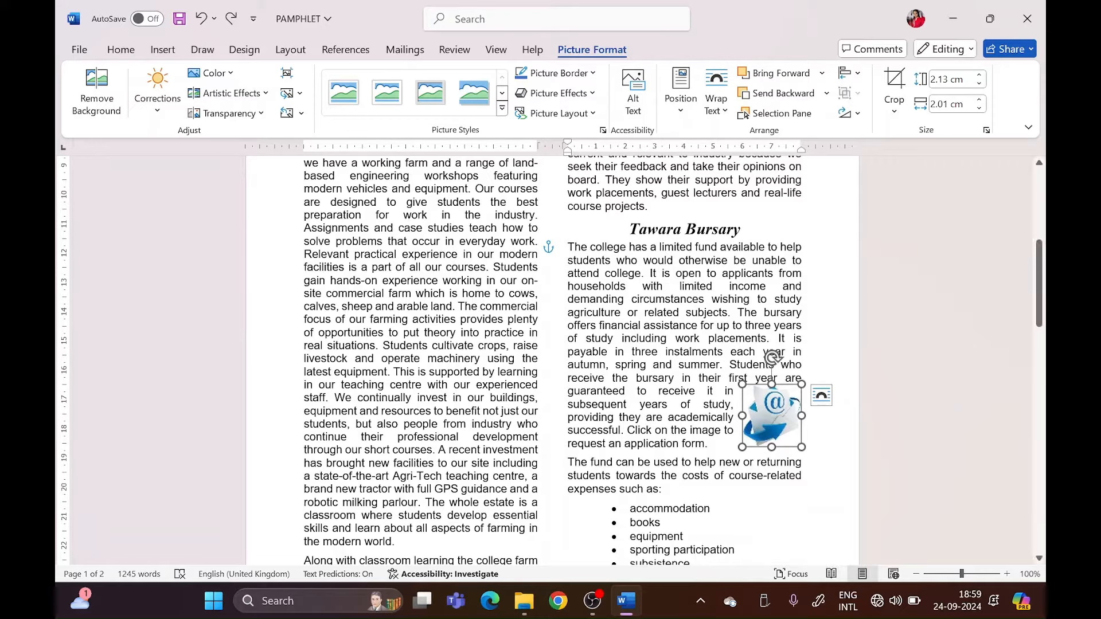
left_click(1027, 18)
left_click(628, 328)
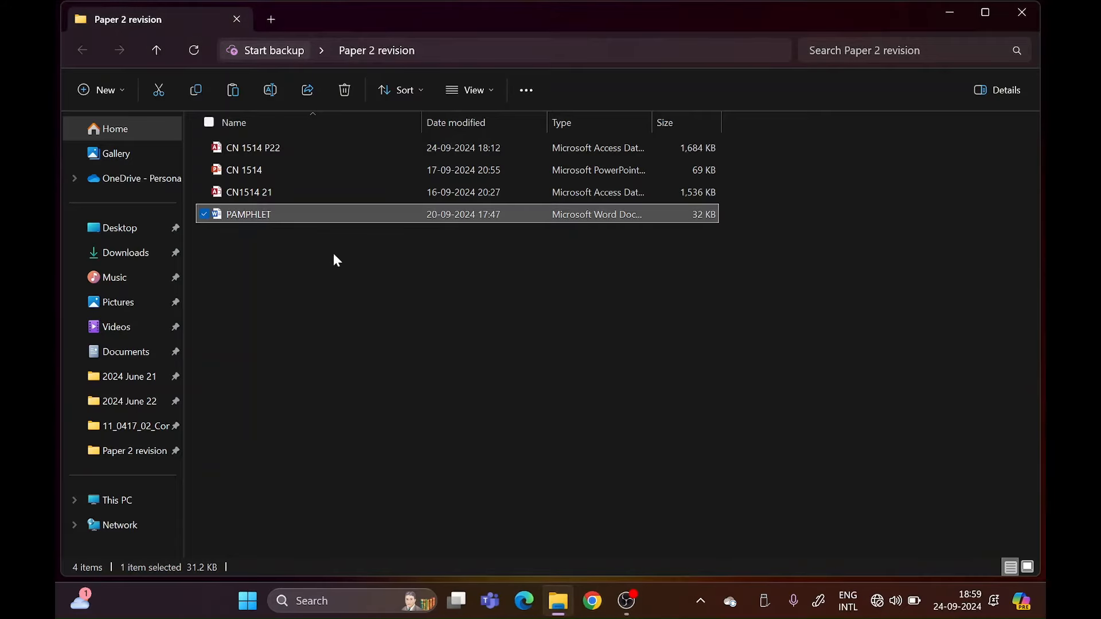
Step: Open the CN1514 21 database in Access with its content enabled, and the CN 1514 P22 database from the same folder
left_click(278, 188)
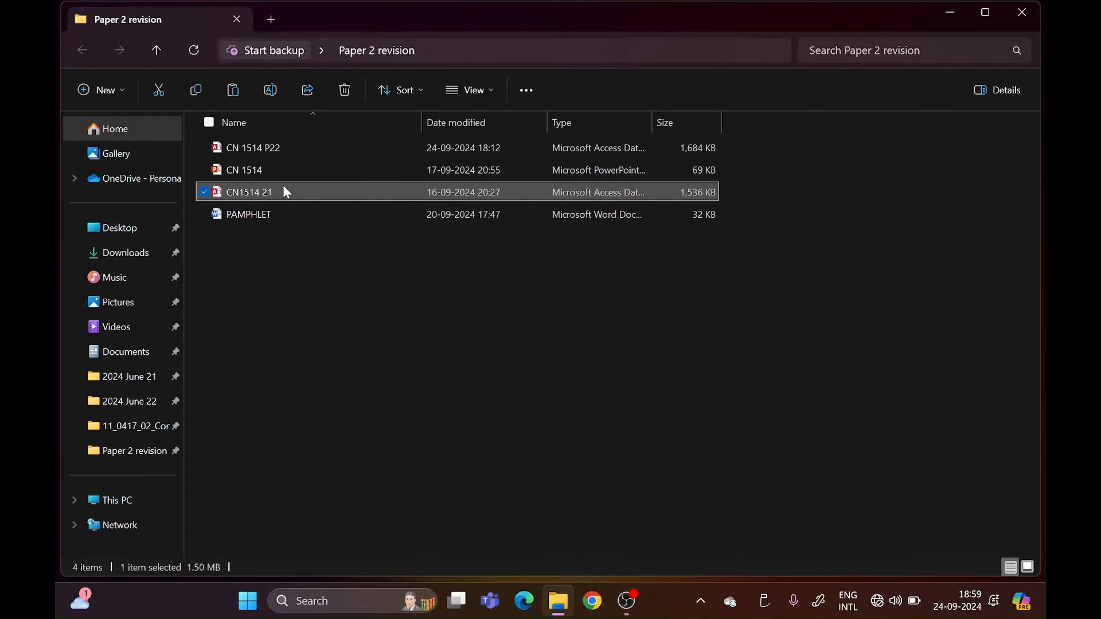
double_click(285, 188)
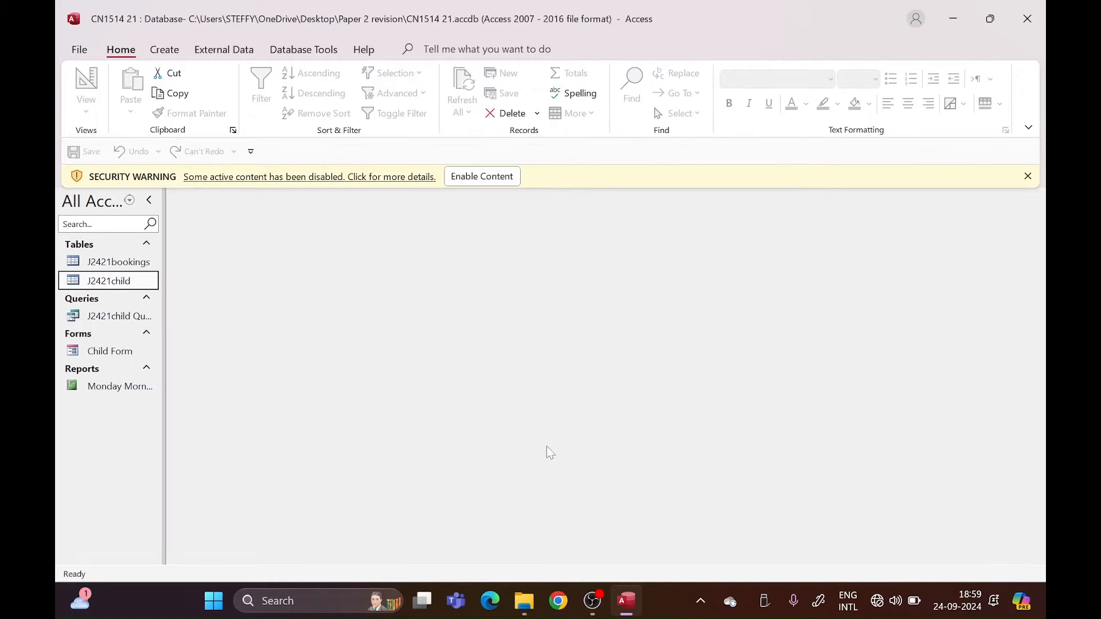
left_click(484, 175)
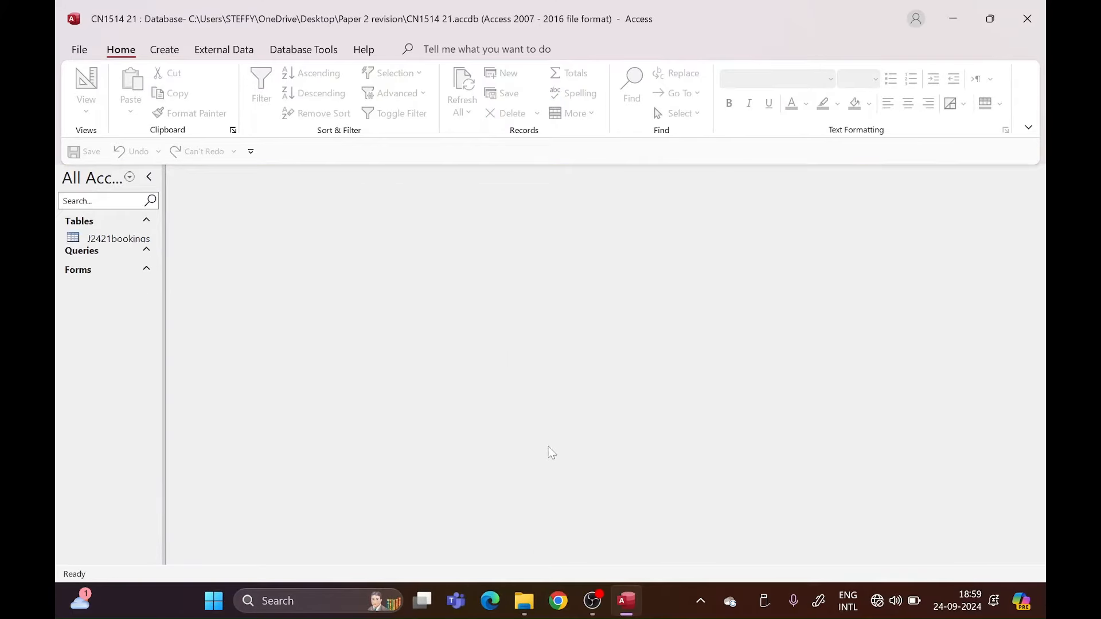
left_click(524, 600)
double_click(298, 148)
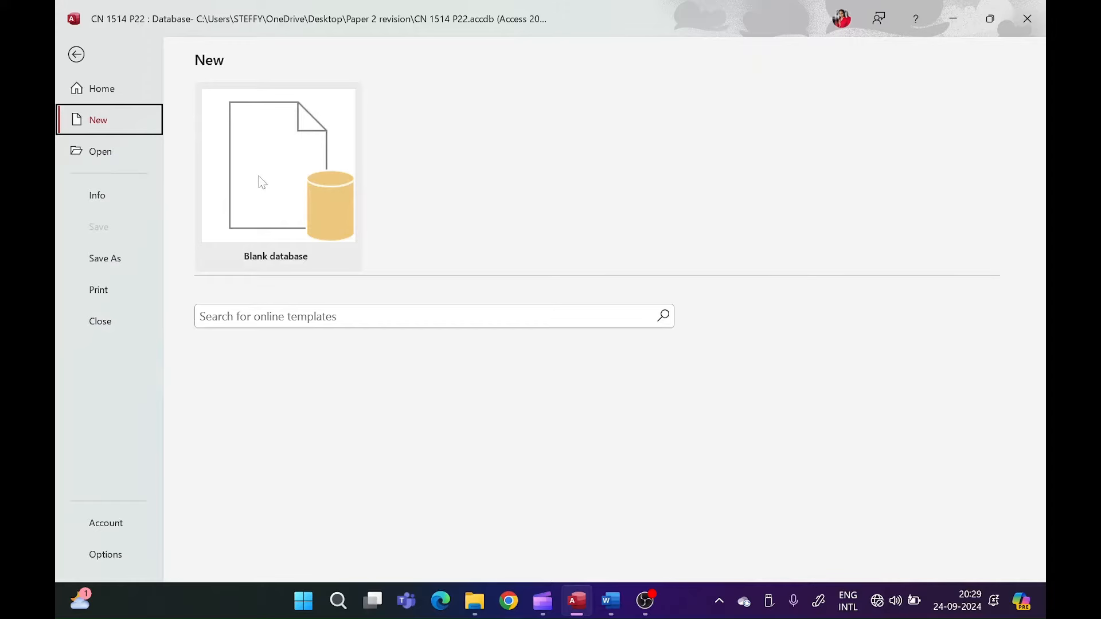
Step: Create a blank database named Database6 in the Documents folder, checking the Paper 2 revision folder as a possible save location
left_click(255, 180)
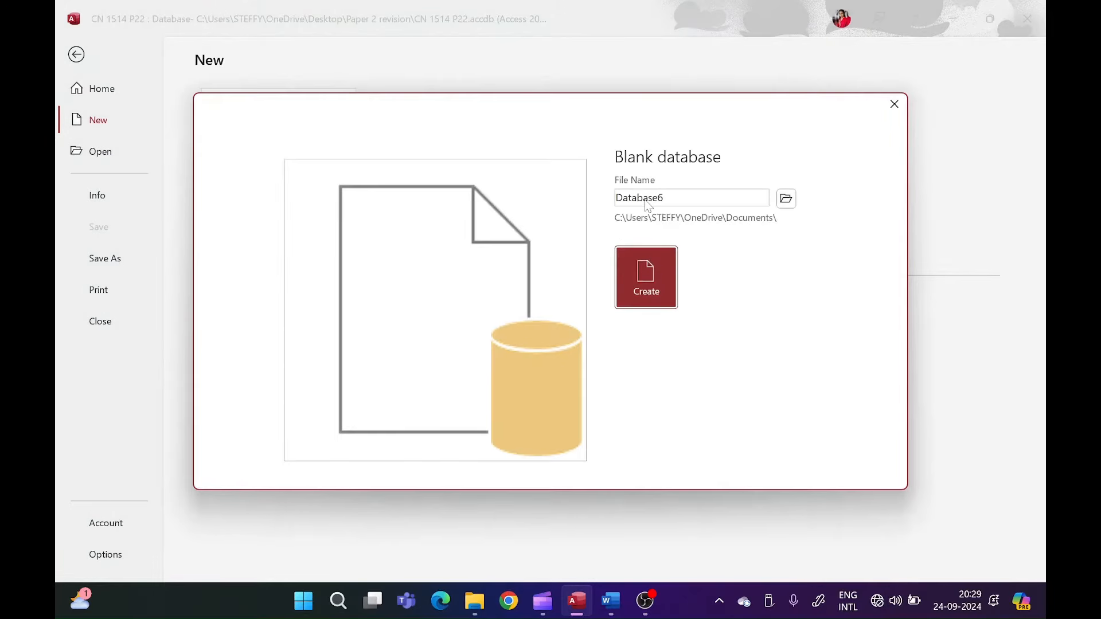
double_click(646, 202)
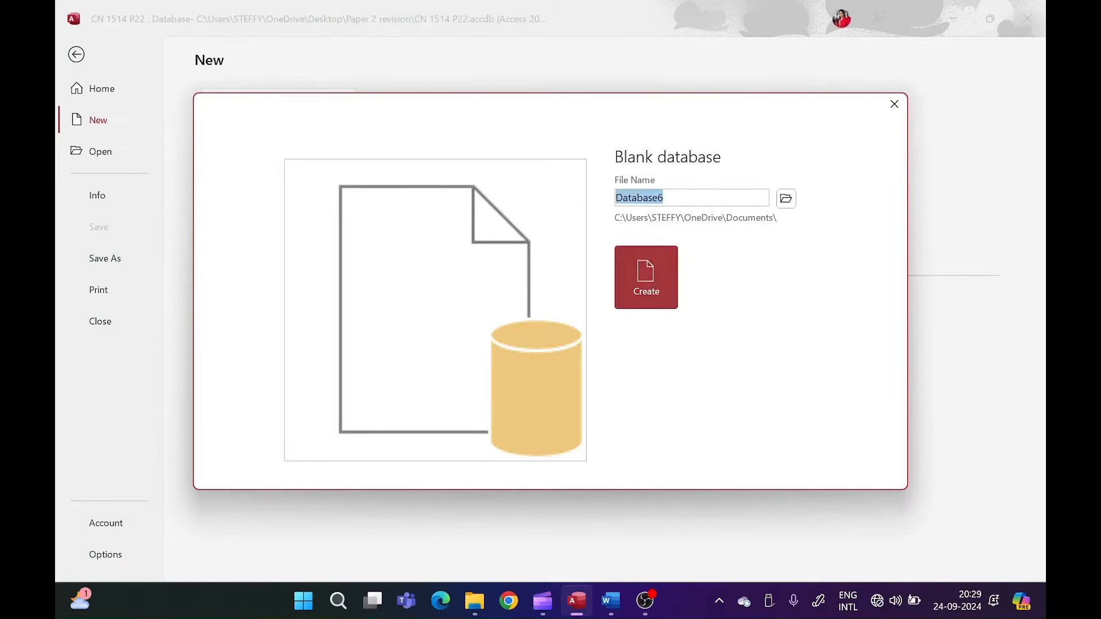
left_click(790, 199)
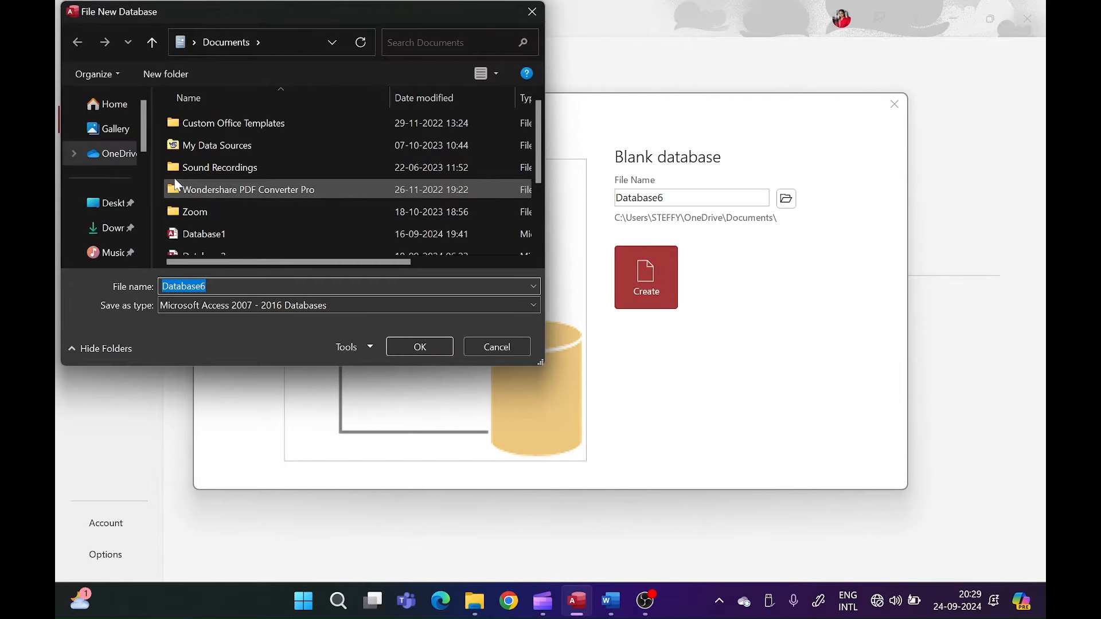
left_click(120, 208)
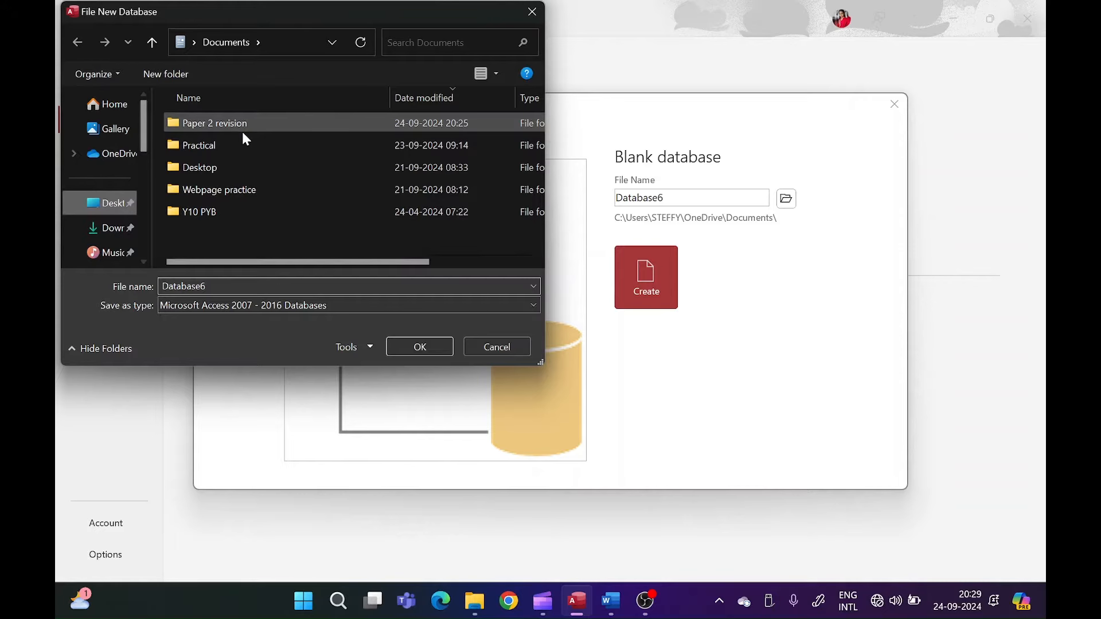
double_click(243, 130)
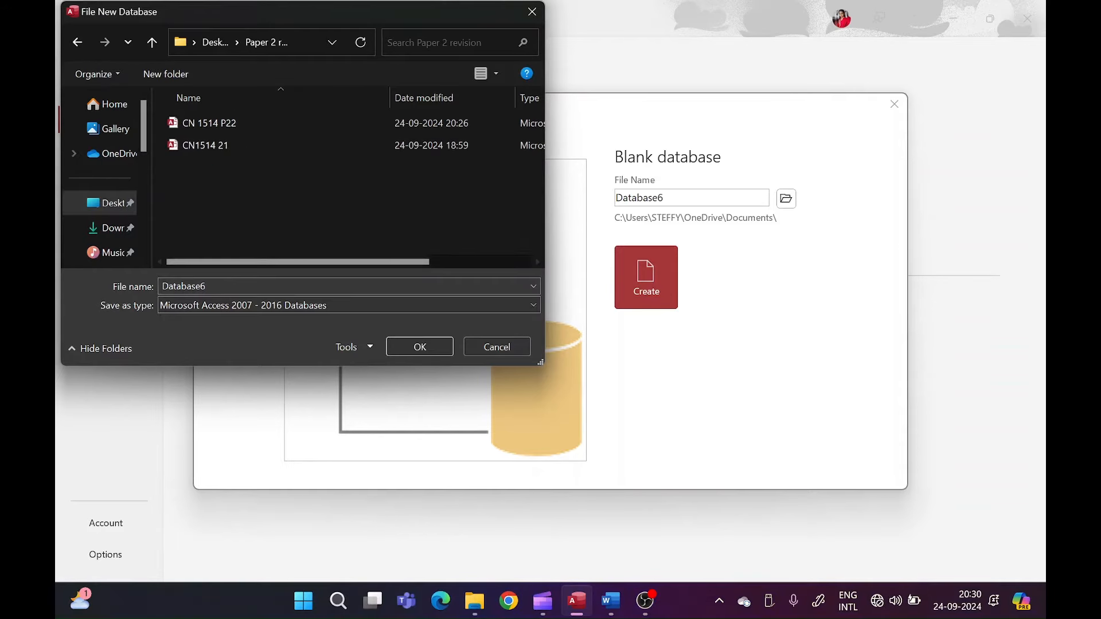
left_click(509, 349)
left_click(664, 303)
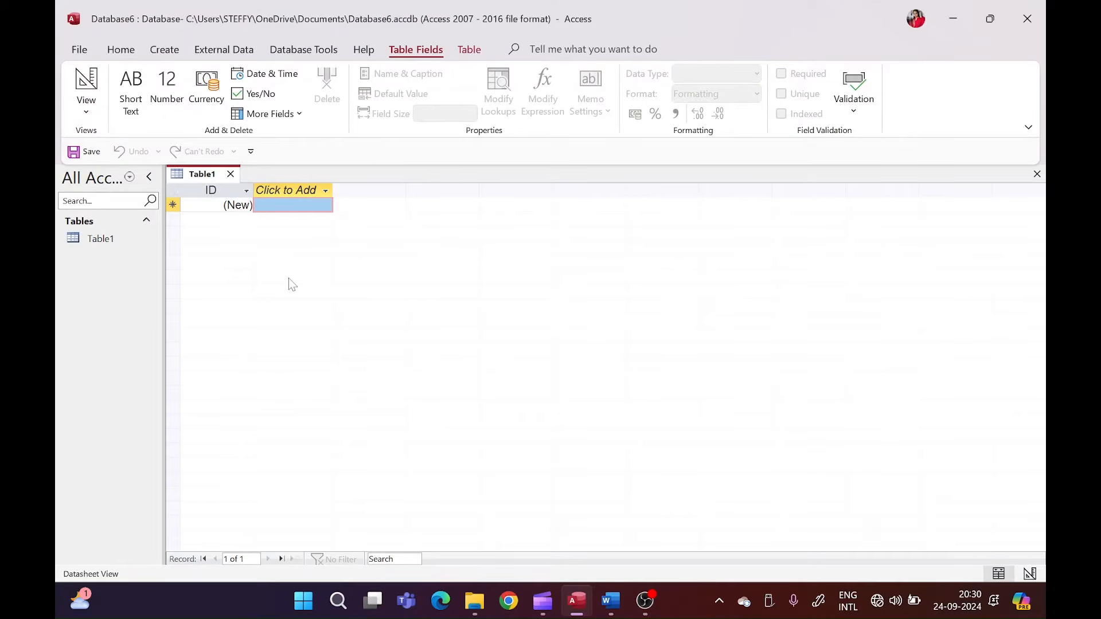
Step: Set up a text import of J2421CHILD.CSV from the 2024 June 21 folder, comma-delimited with field names in the first row
left_click(225, 53)
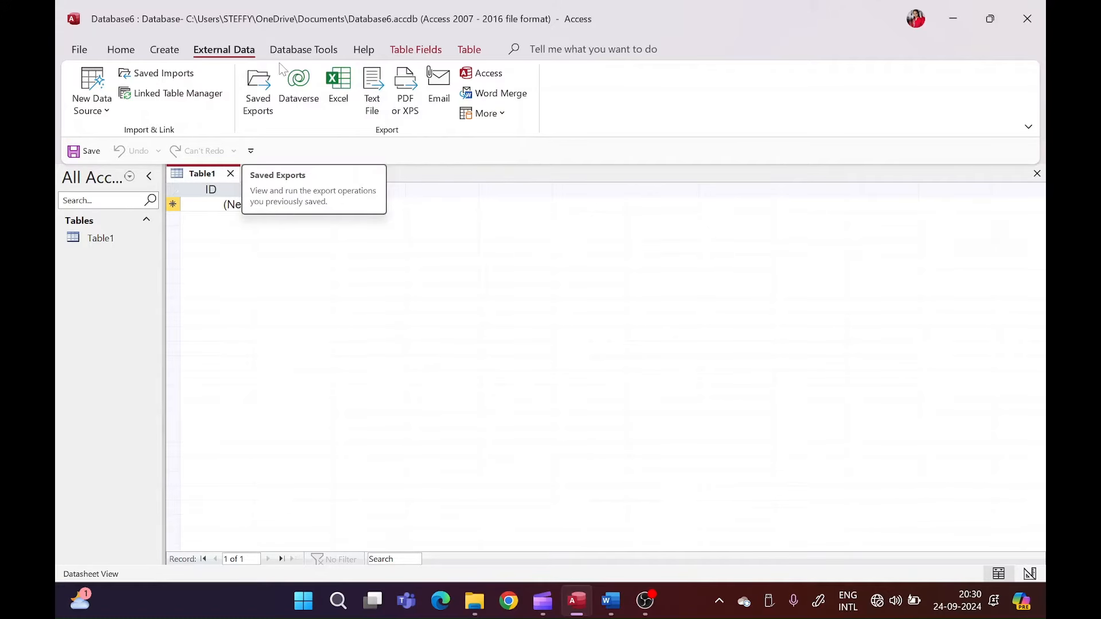
left_click(96, 110)
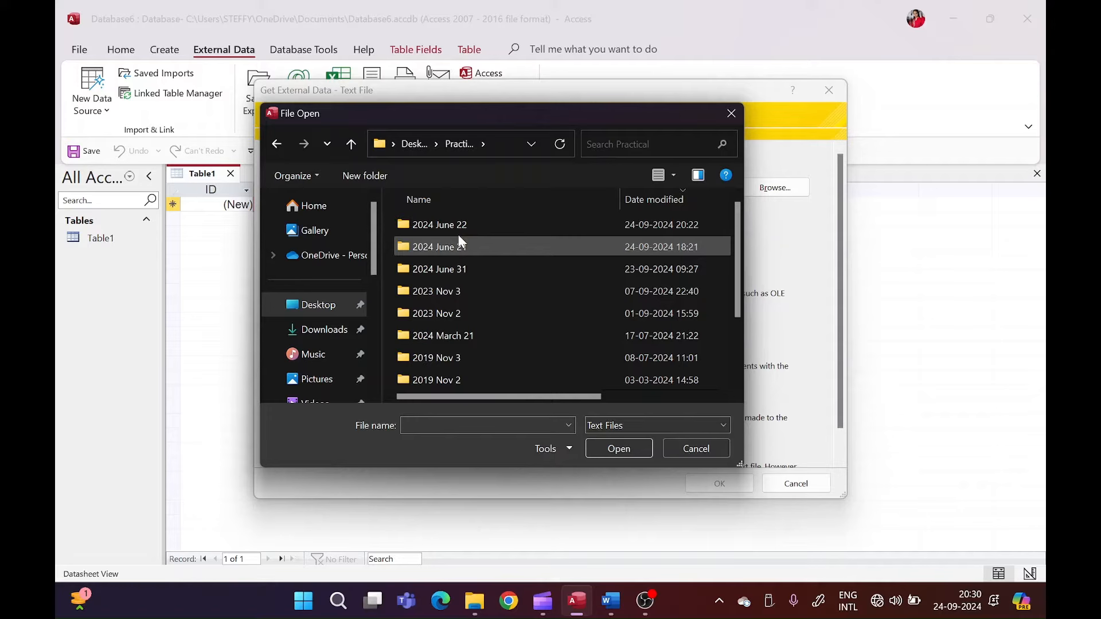
left_click(456, 247)
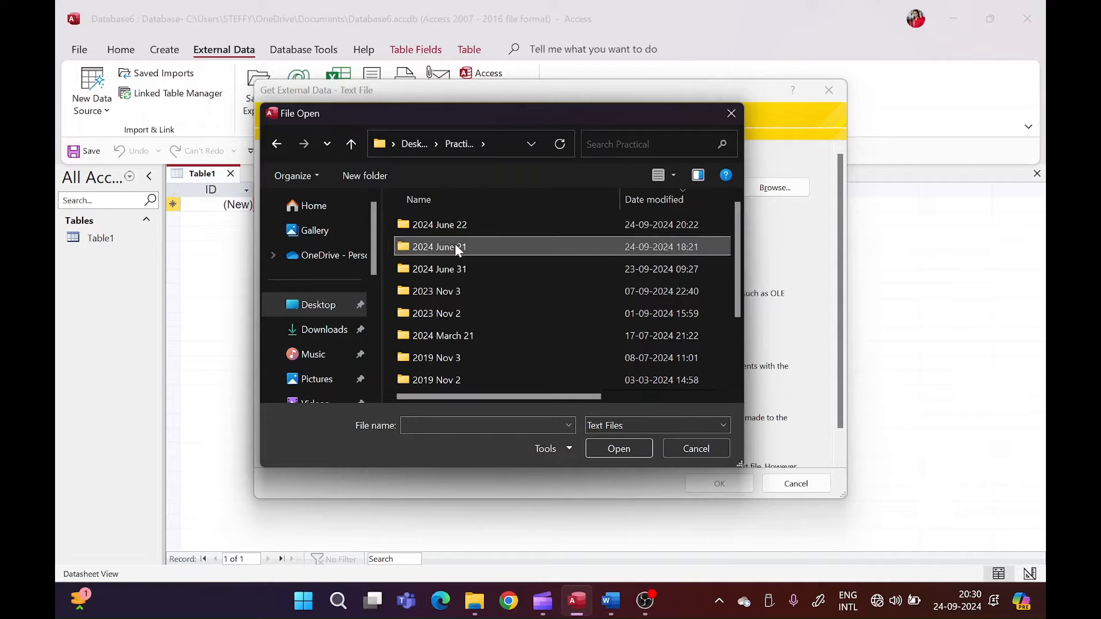
double_click(456, 247)
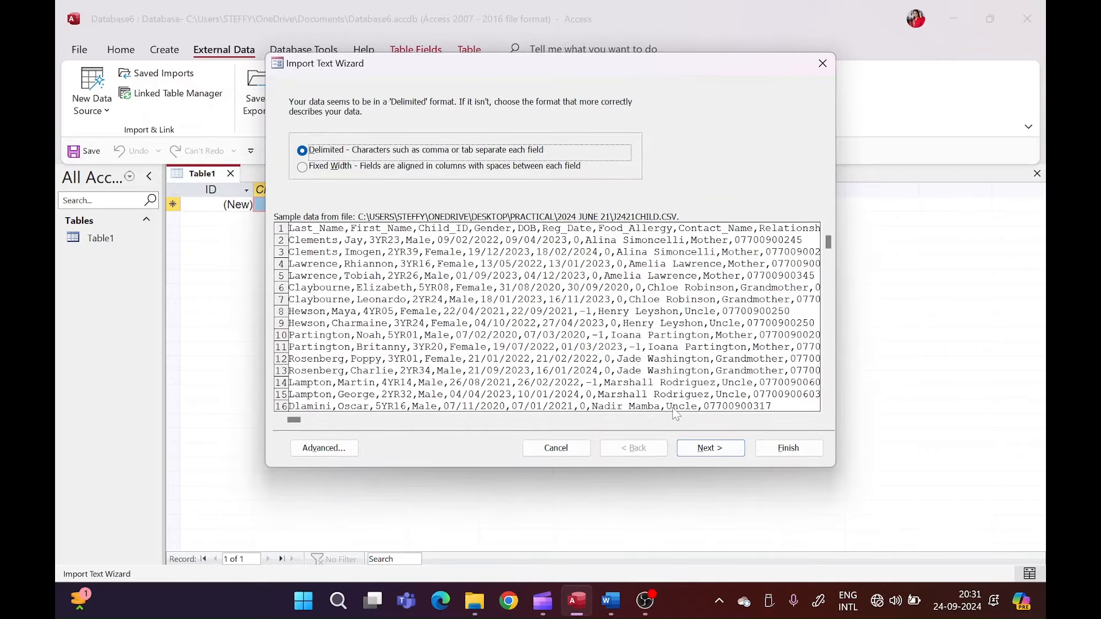
left_click(711, 448)
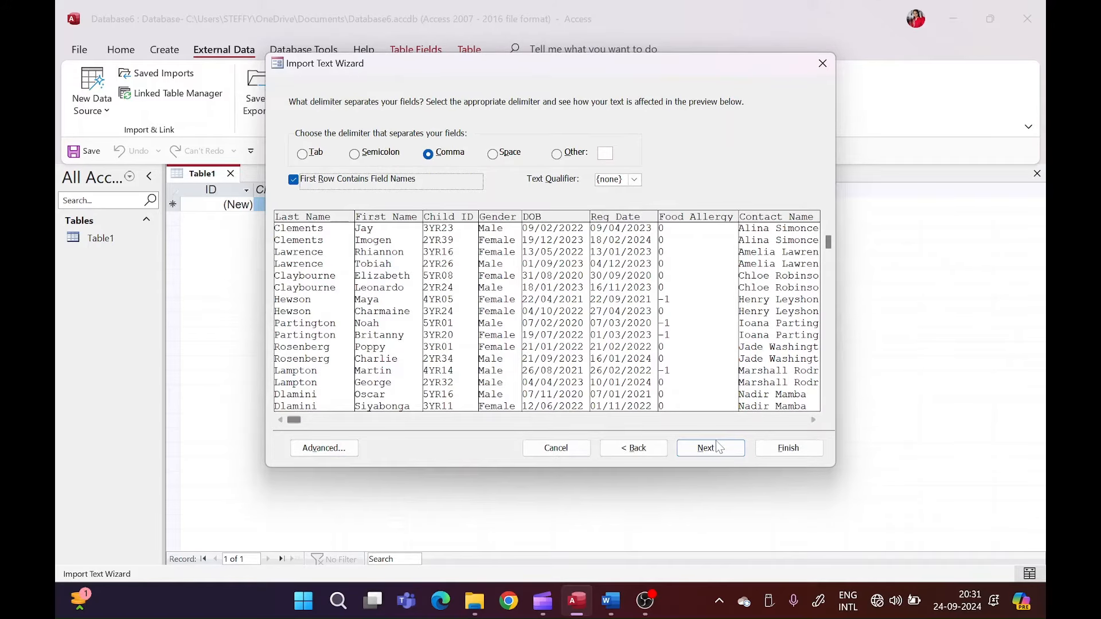
left_click(711, 448)
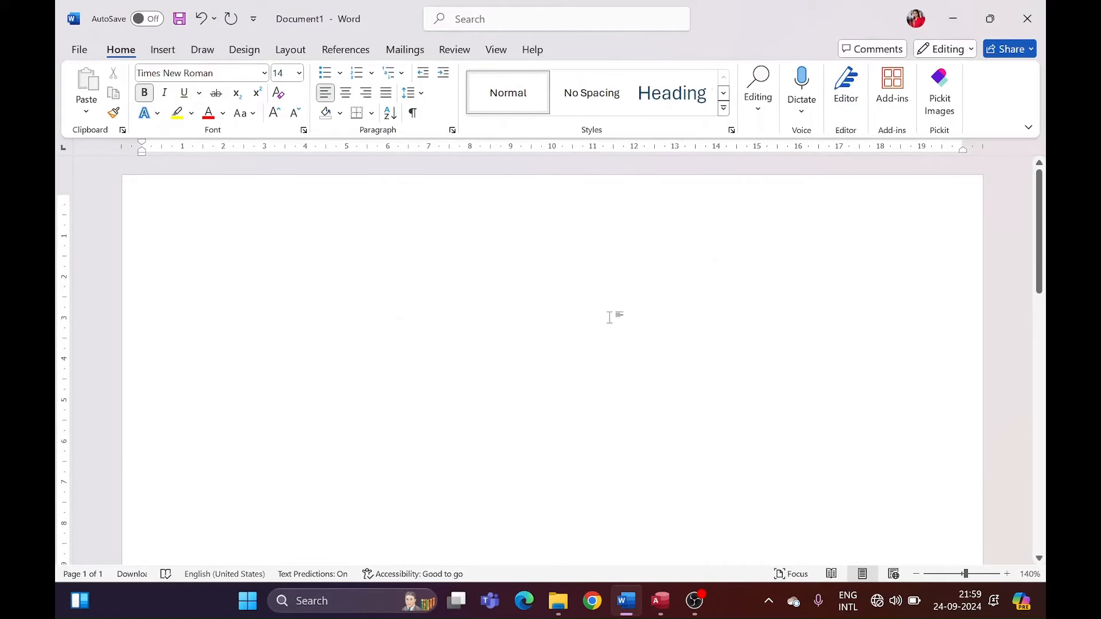
Step: Write the note "Boolean/Logical → Yes/No" on the first line of the blank Word document
type("Boolean/")
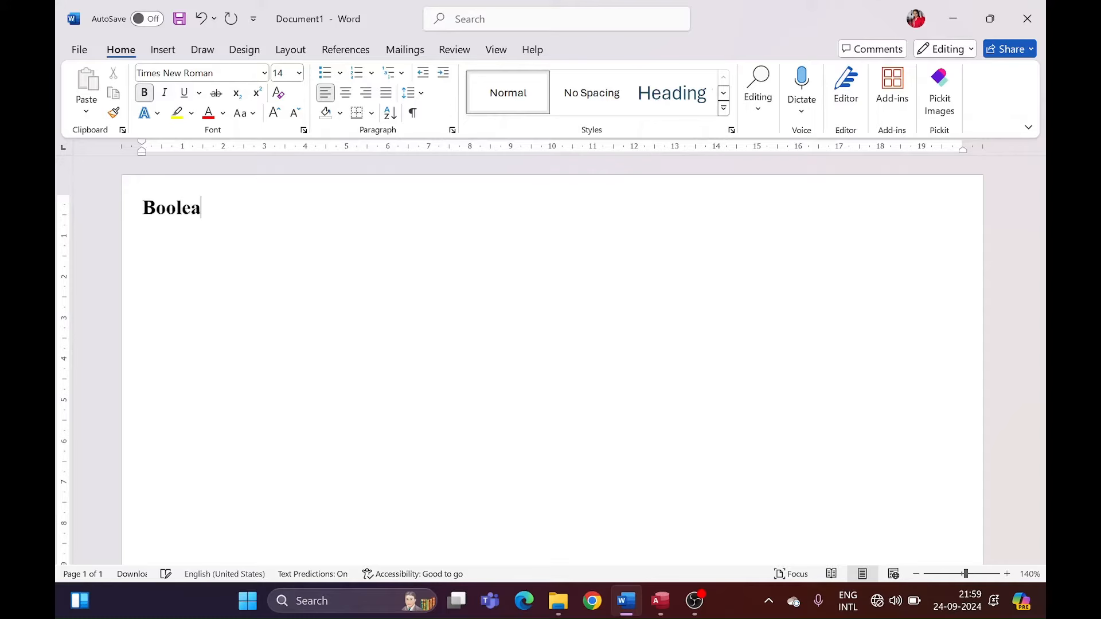
type("gi")
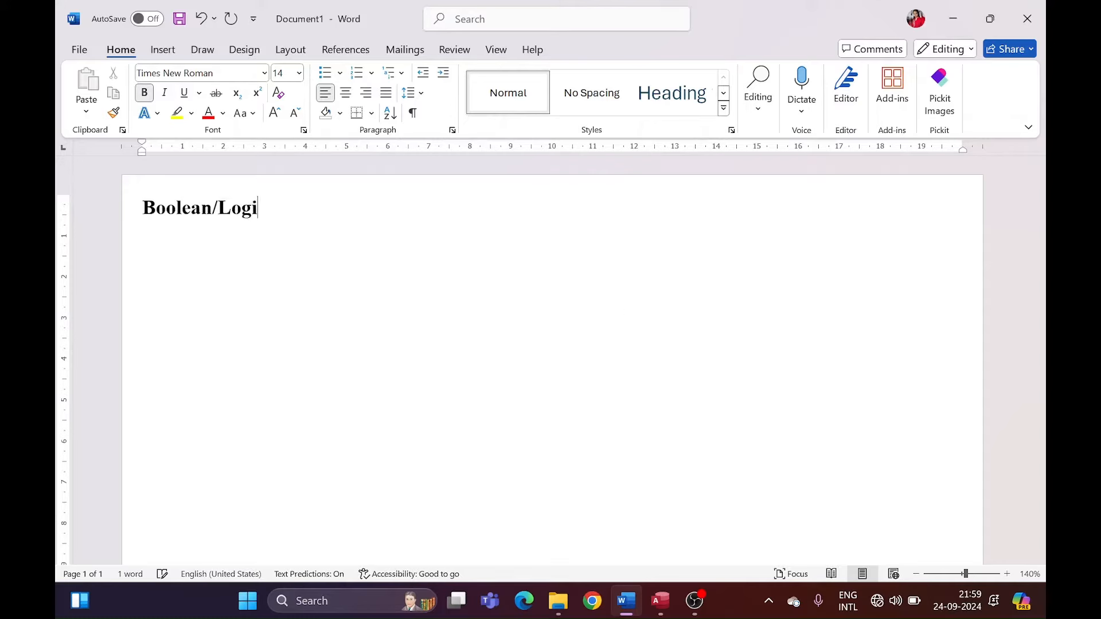
type("cal --")
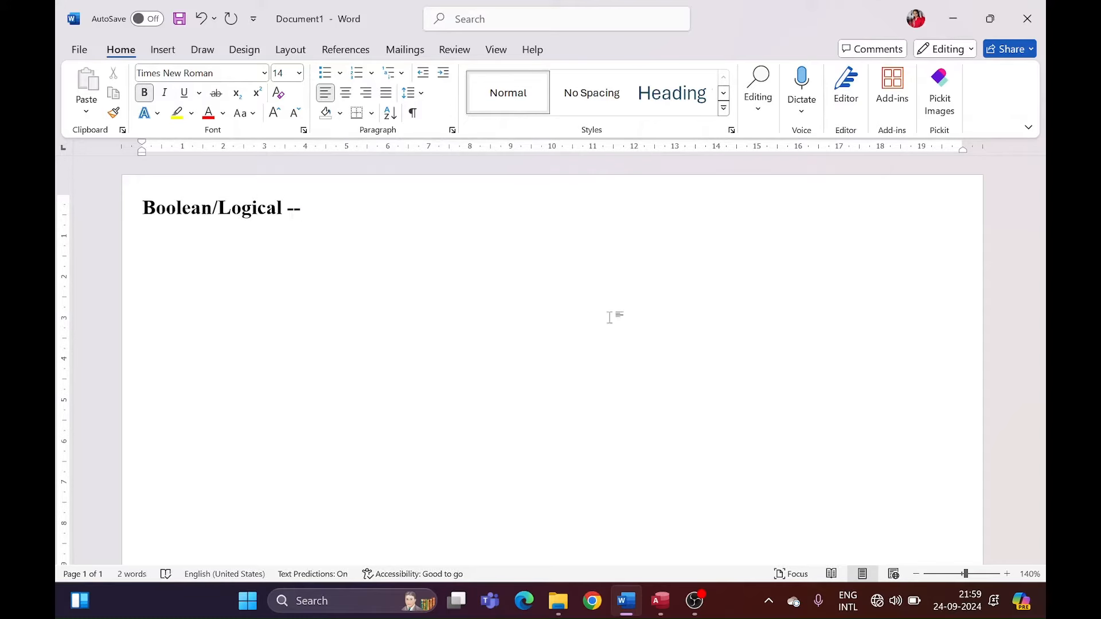
type(">")
type(" Yes")
type("/No")
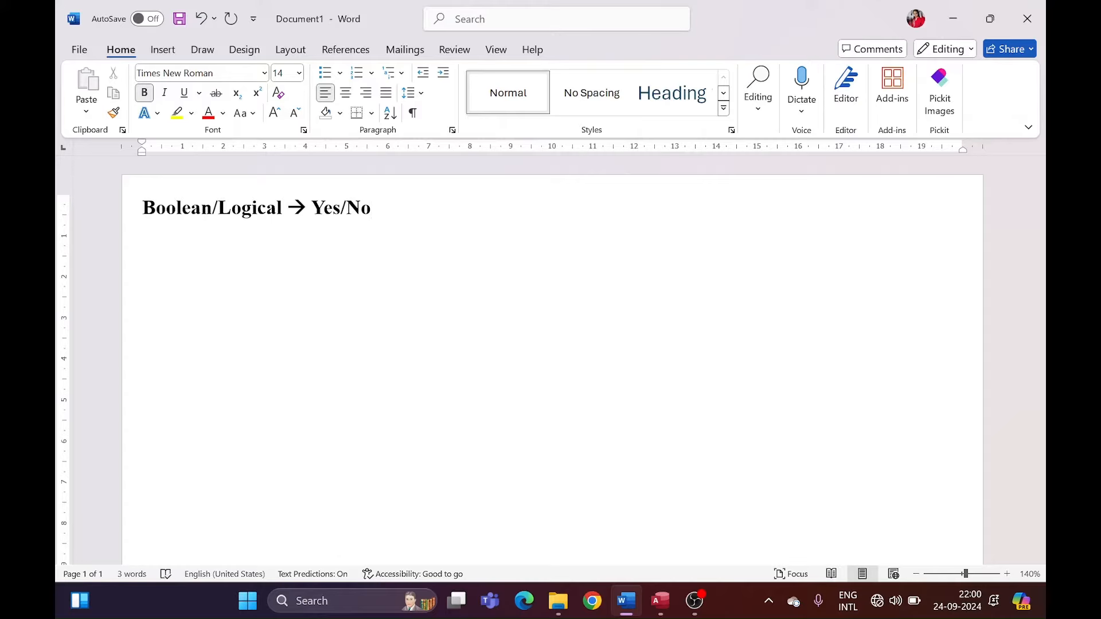
Step: Switch to the CN1514 21 database in Access and create a new blank database from there
left_click(660, 601)
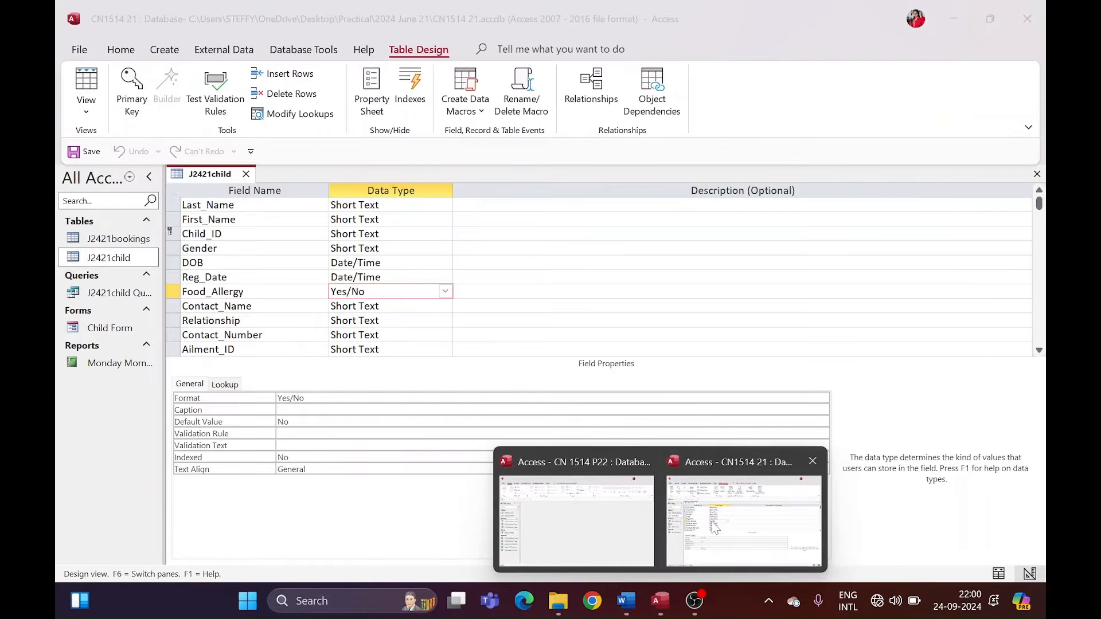
left_click(690, 533)
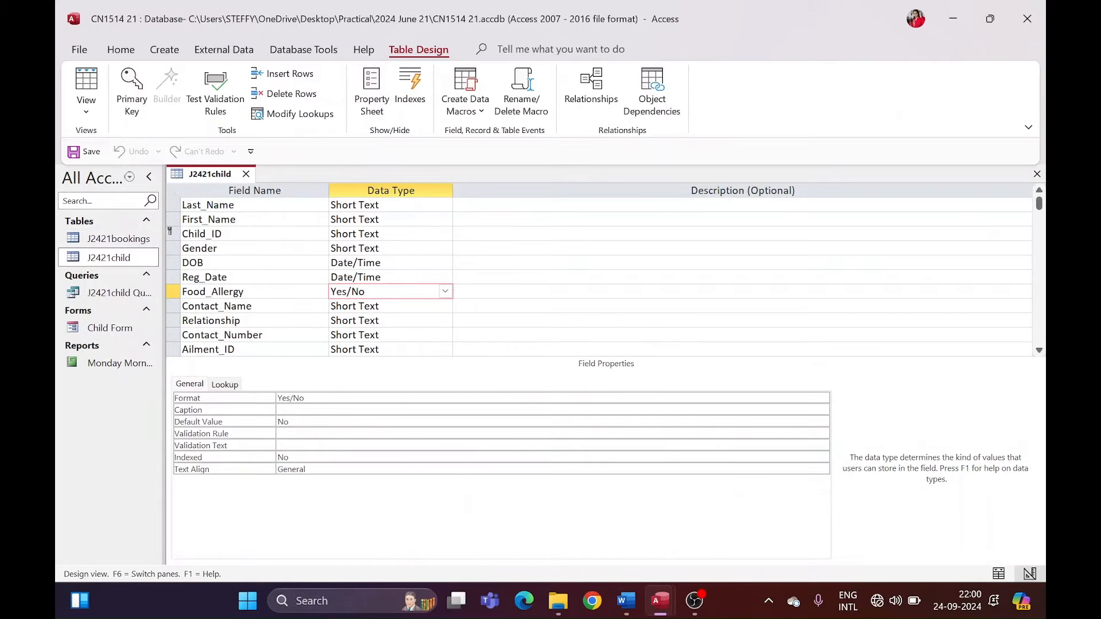
key("ctrl+n")
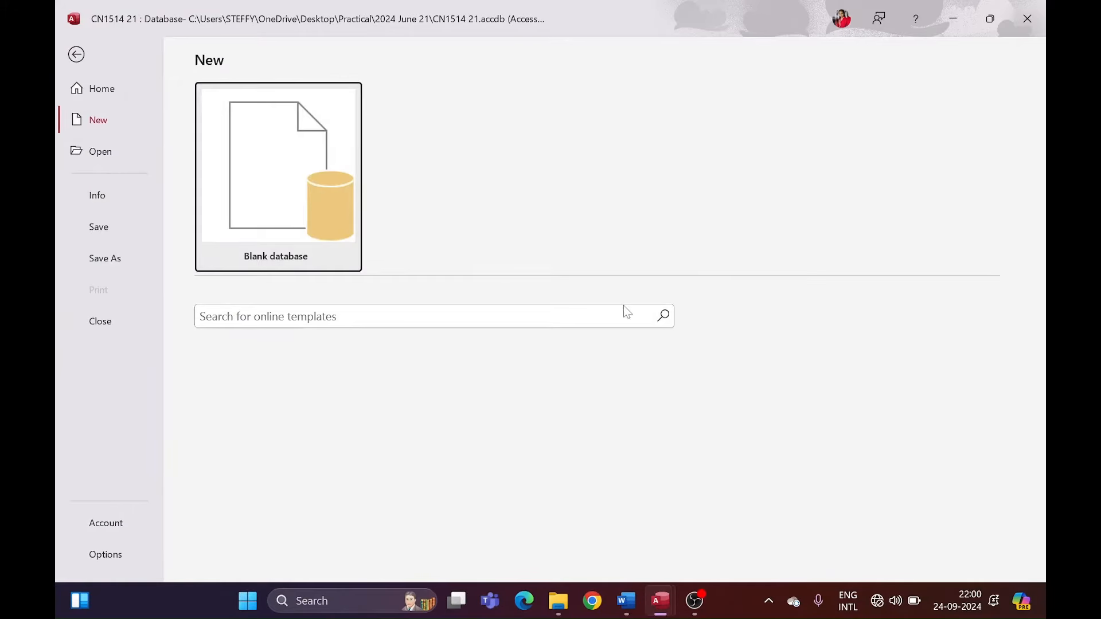
key("Return")
left_click(638, 288)
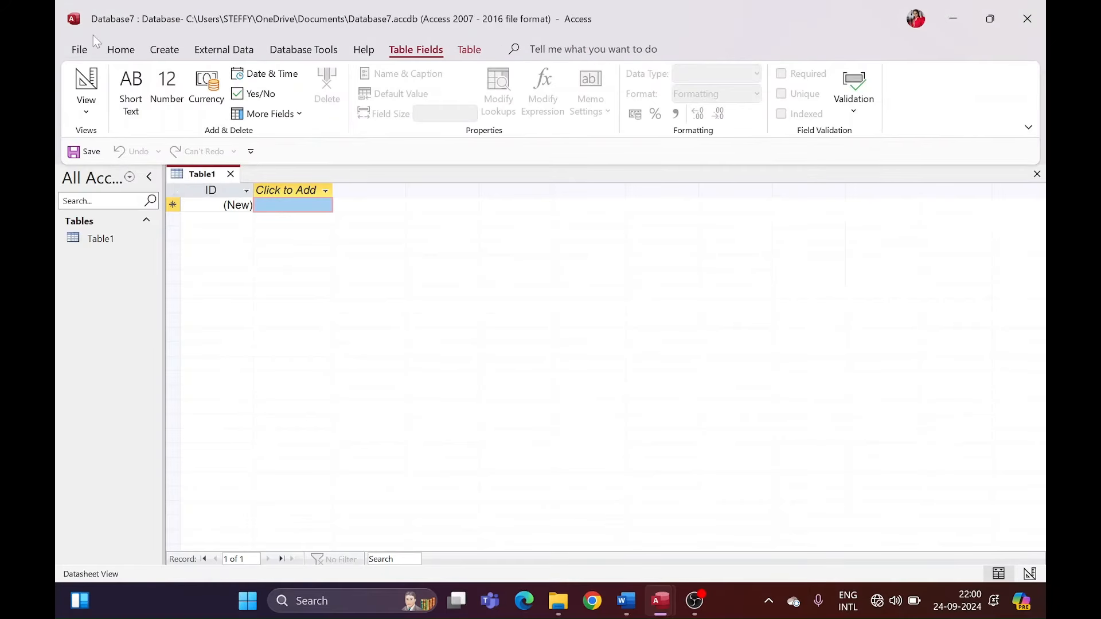
Step: Start importing external data from a text file into the new blank database
left_click(223, 50)
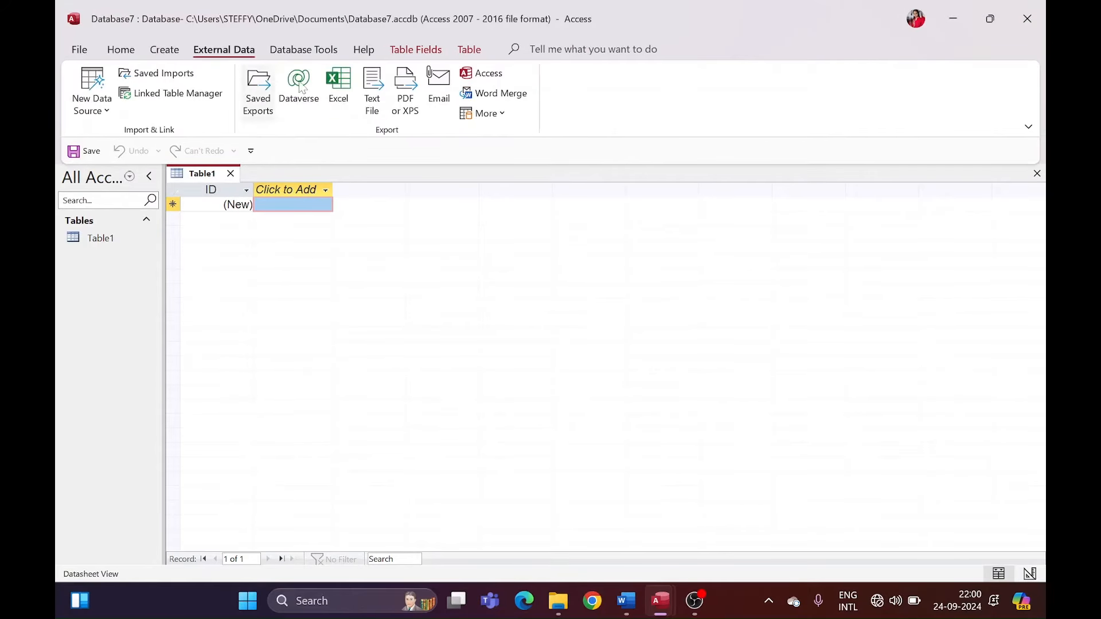
left_click(94, 102)
mouse_move(145, 144)
left_click(276, 235)
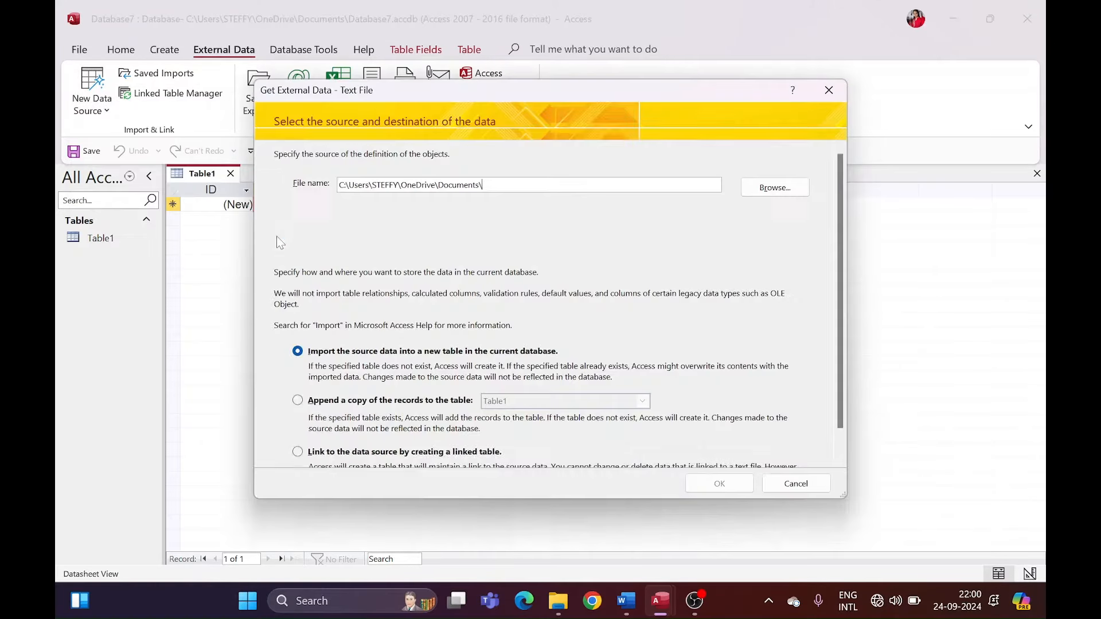
Step: Choose j2421child.csv from the Practical\2024 June 21 folder on the Desktop as the source for a new table
left_click(776, 187)
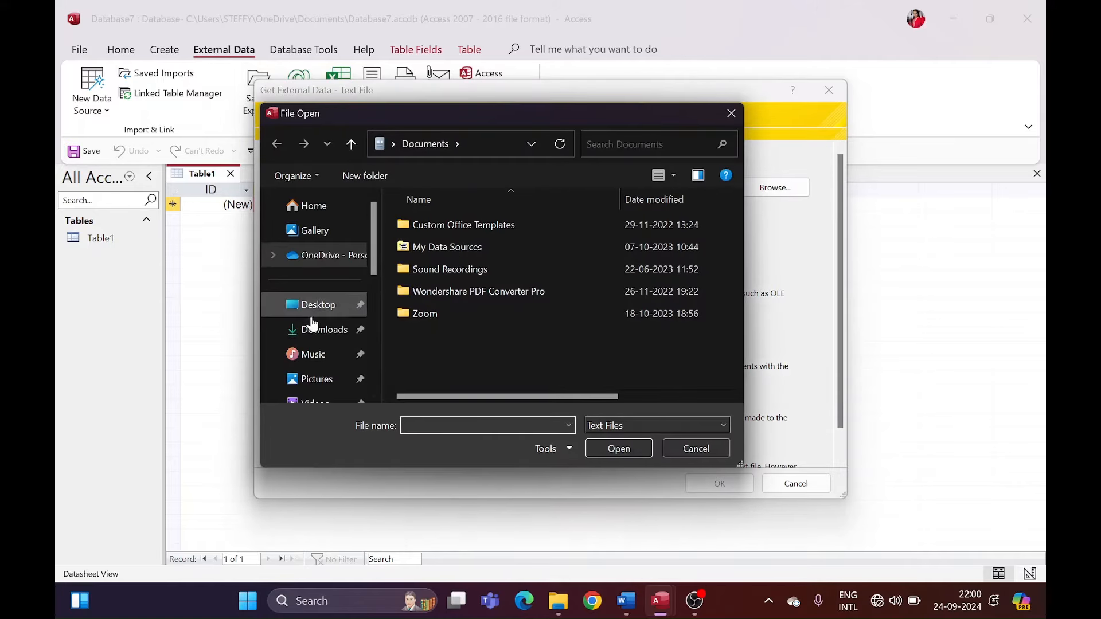
left_click(314, 310)
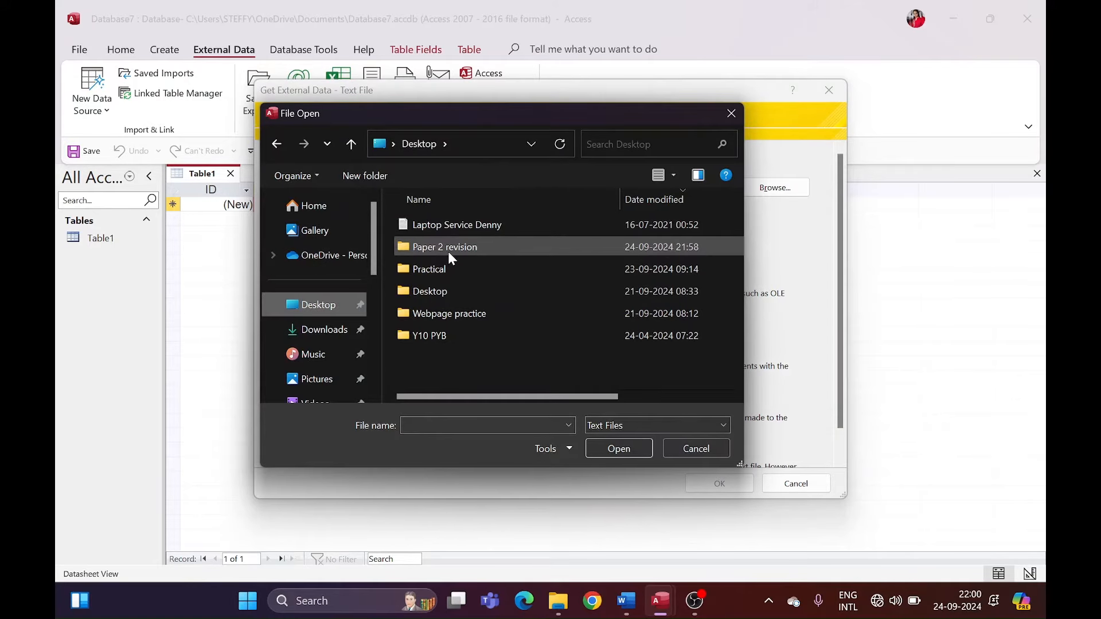
left_click(449, 252)
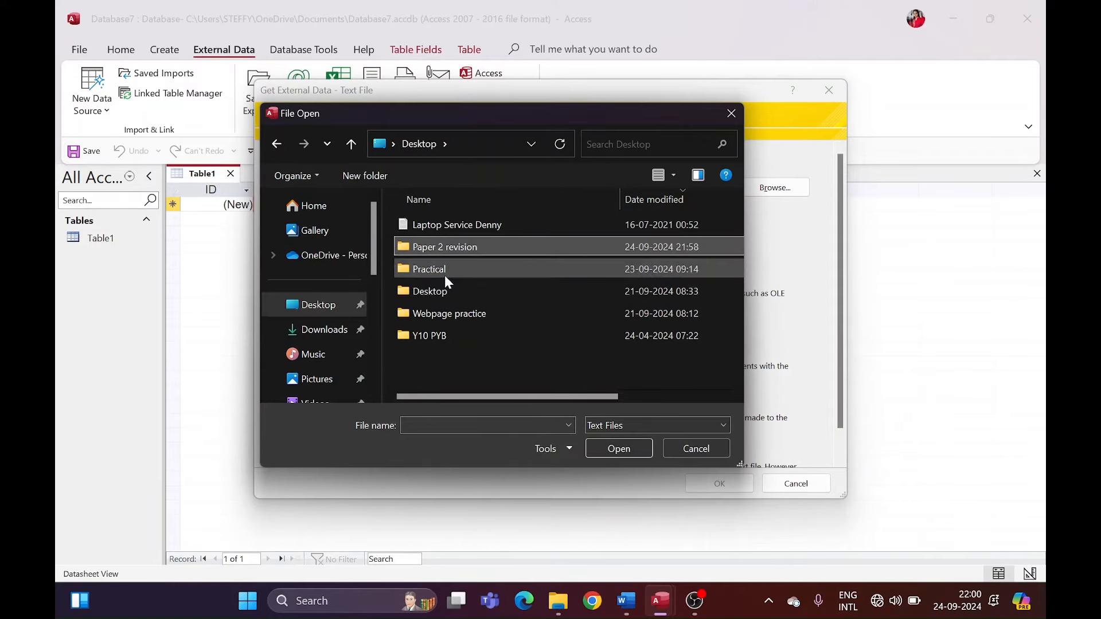
double_click(446, 269)
left_click(496, 247)
double_click(496, 247)
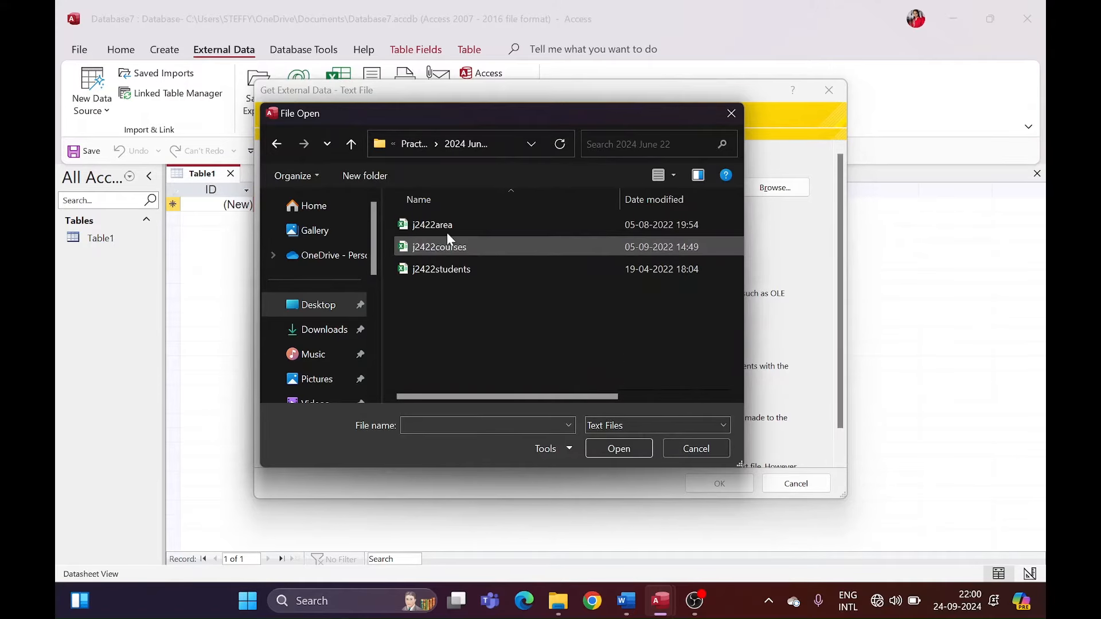
left_click(418, 147)
double_click(456, 227)
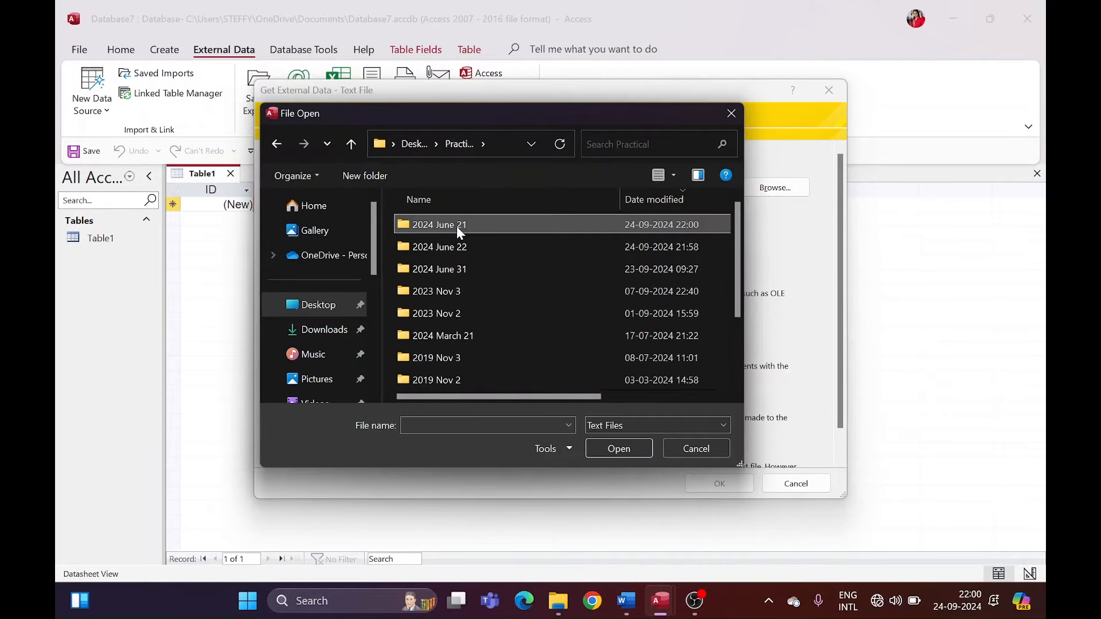
left_click(460, 246)
left_click(617, 448)
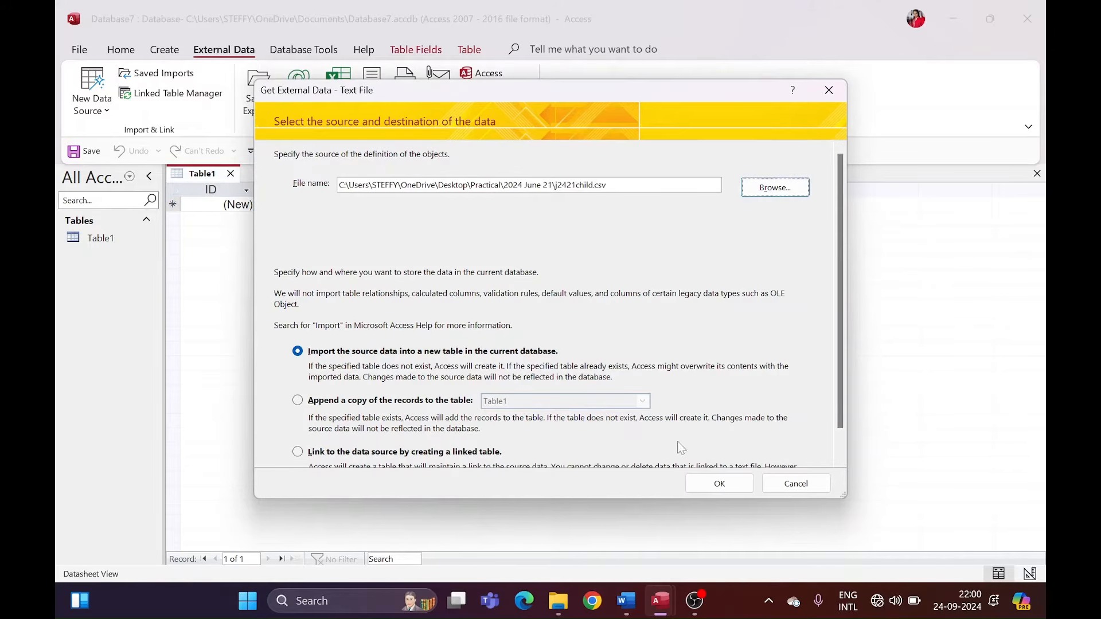
left_click(719, 483)
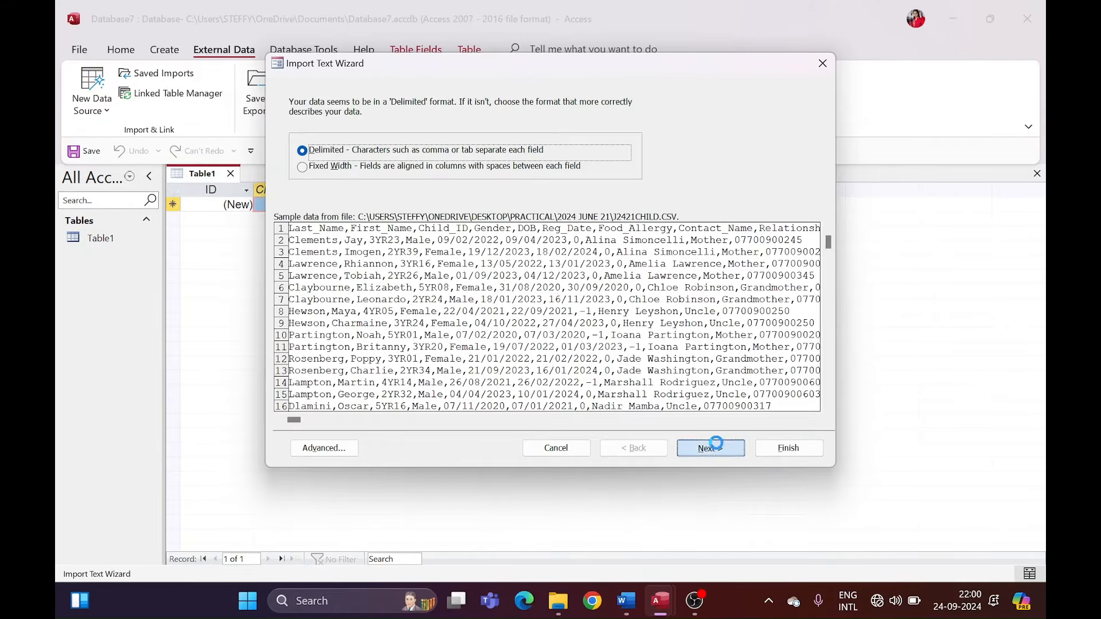
Step: Set the import as comma-delimited with field names in the first row and proceed to the field options
left_click(711, 448)
left_click(368, 181)
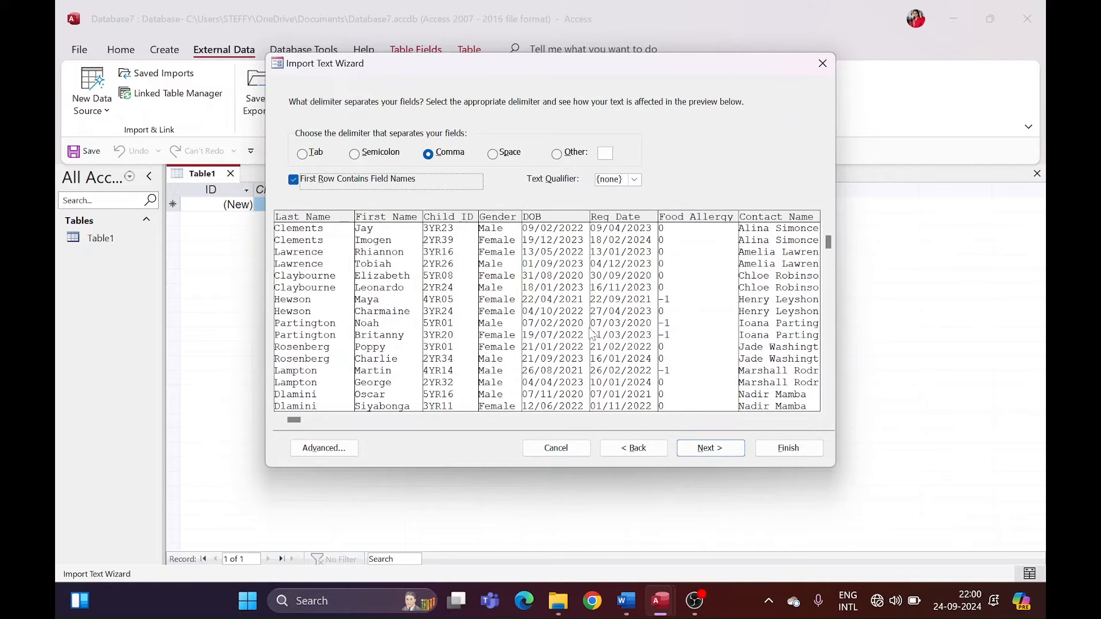
left_click(710, 448)
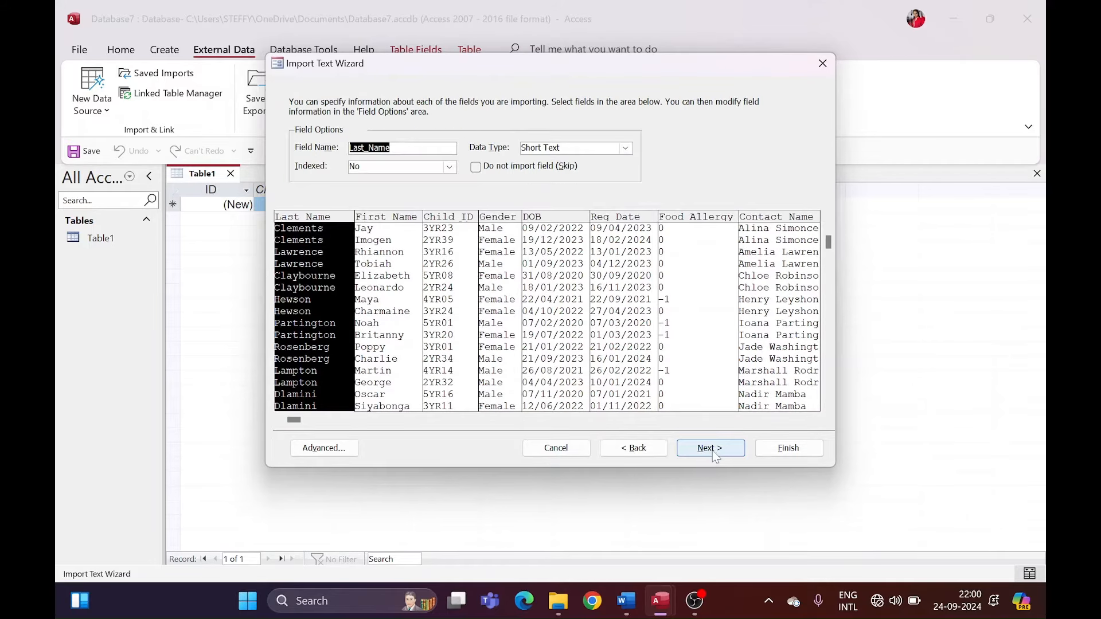
Step: Set the Food_Allergy field's data type to Yes/No in the advanced import specification
left_click(343, 448)
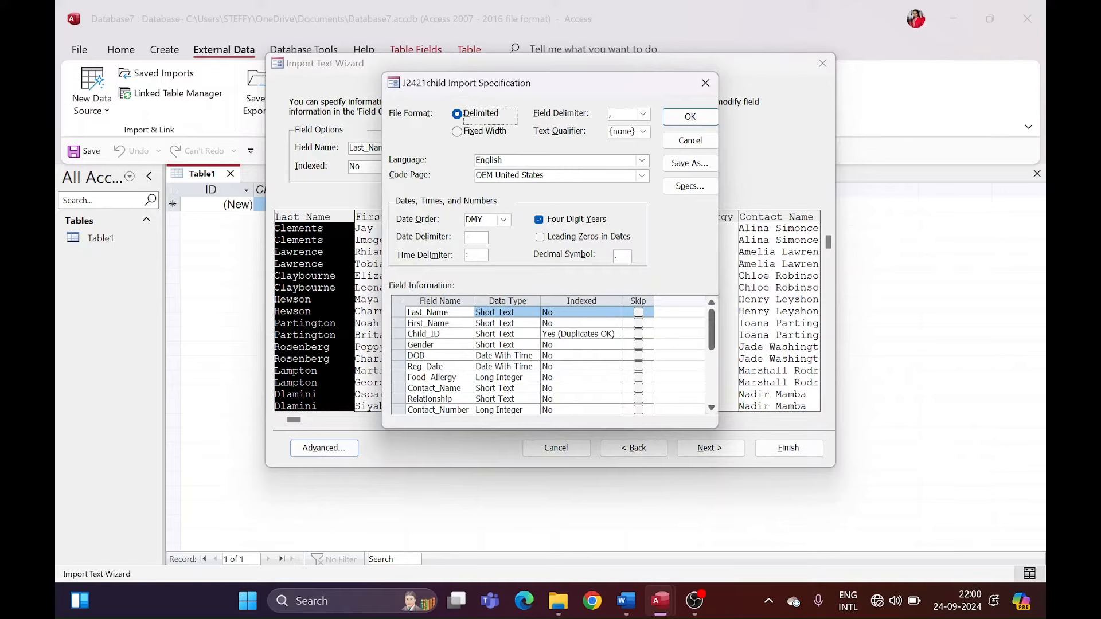
scroll(517, 361, "down", 1)
left_click(518, 346)
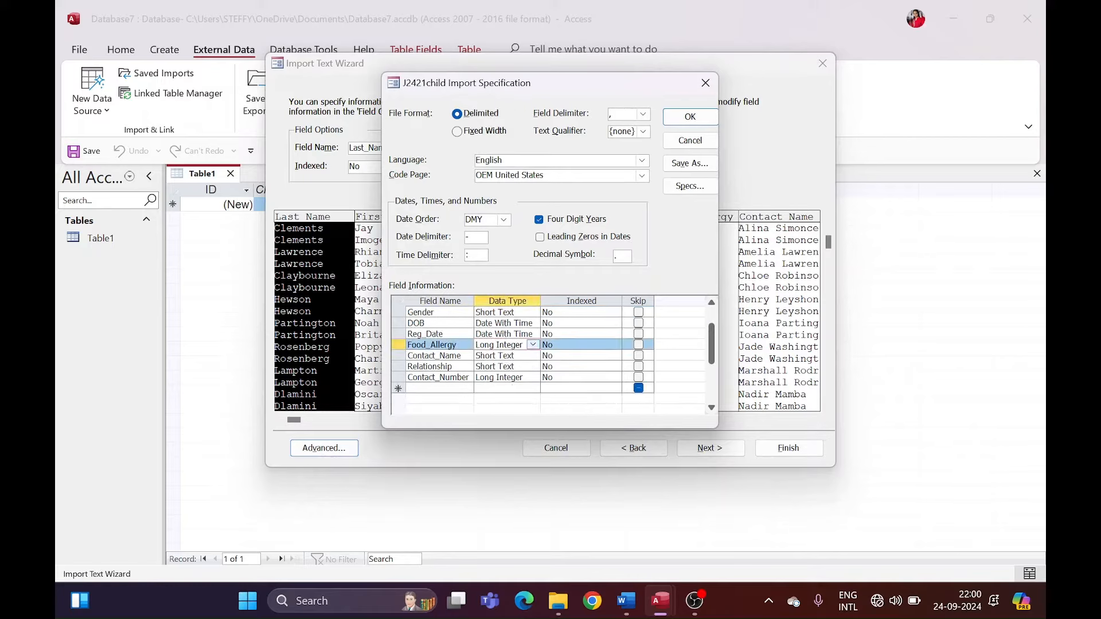
left_click(534, 347)
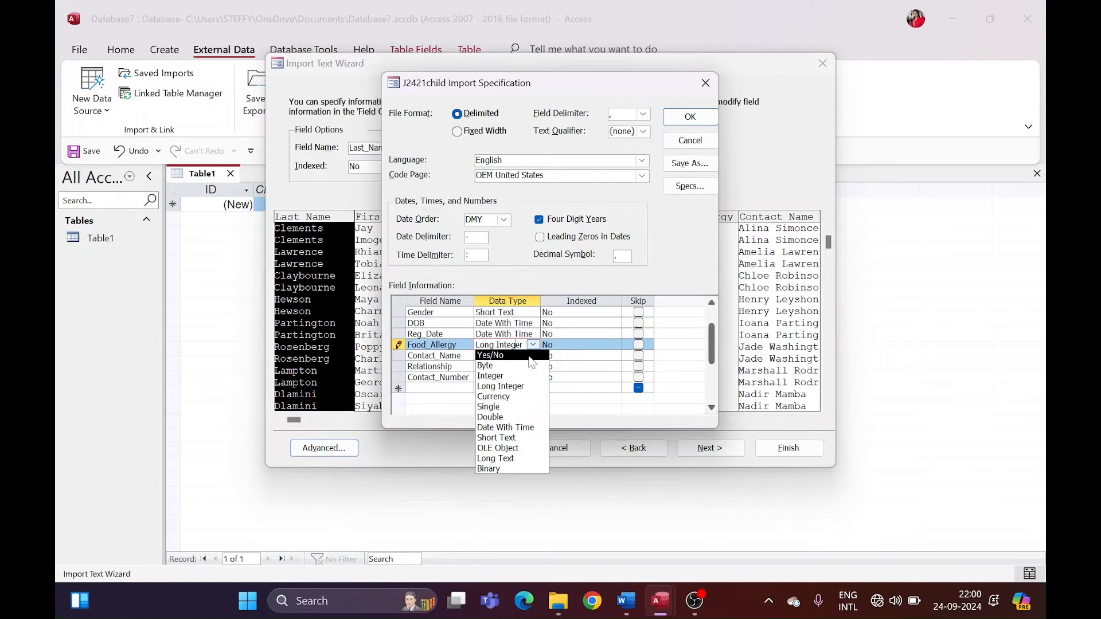
left_click(526, 355)
Step: Switch to the Word notes and add a second line reading "Numeric/Integer (Decimal Place) → Double"
key("alt+Tab")
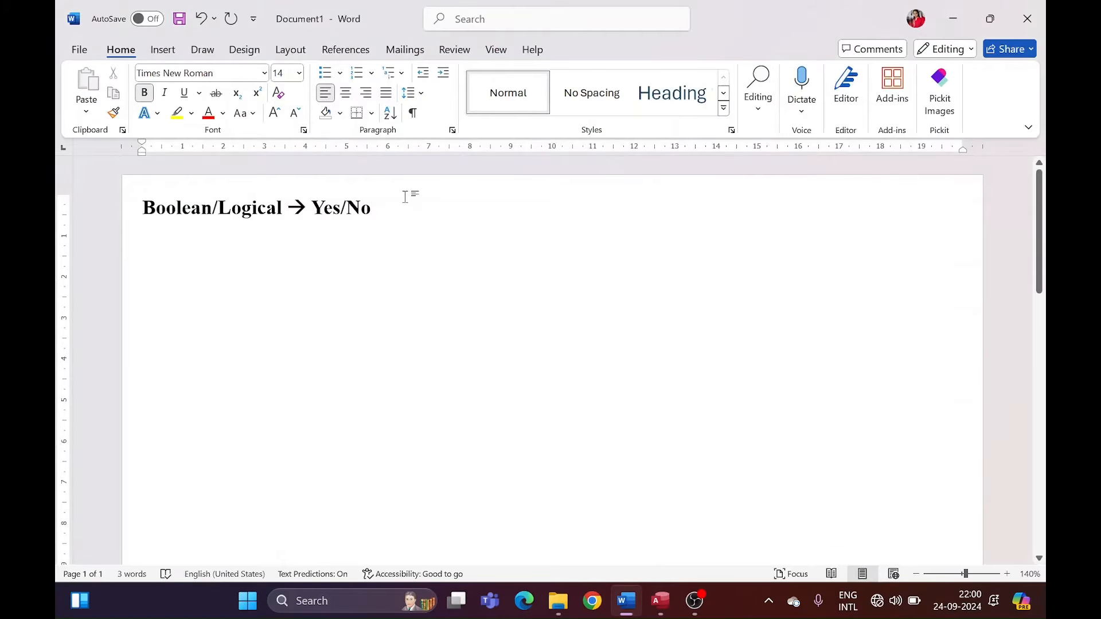
key("Return")
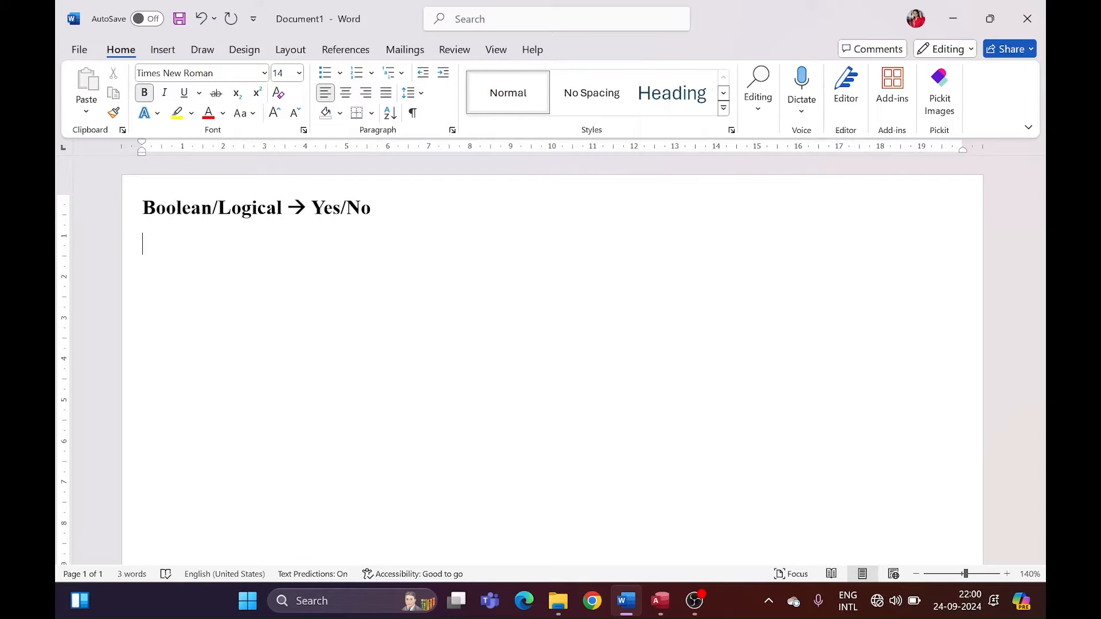
type("Numeric")
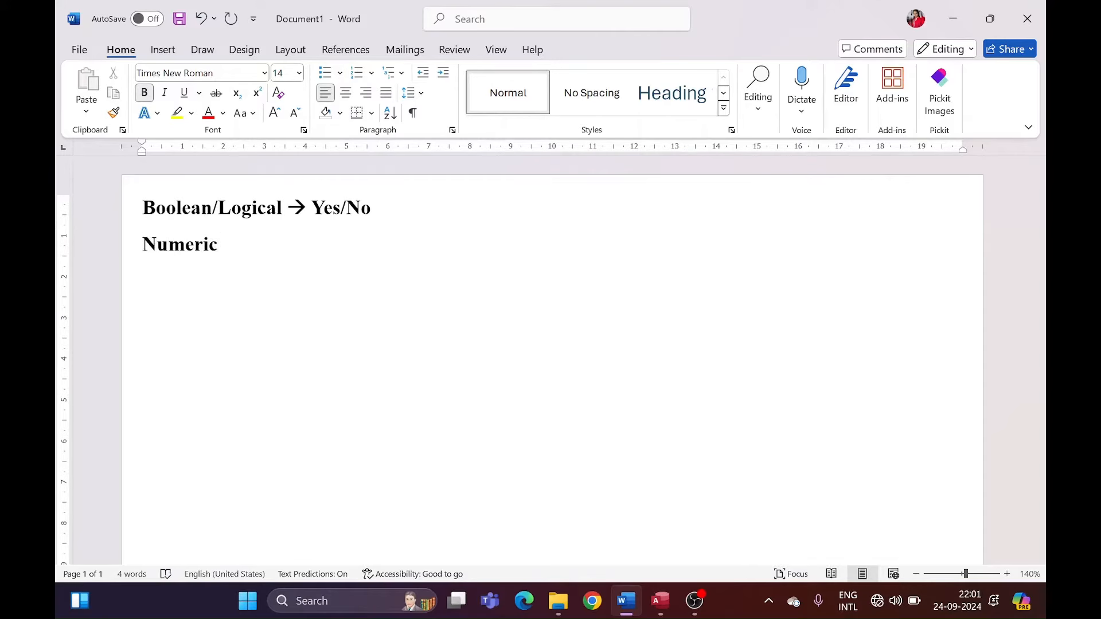
type("/Integer")
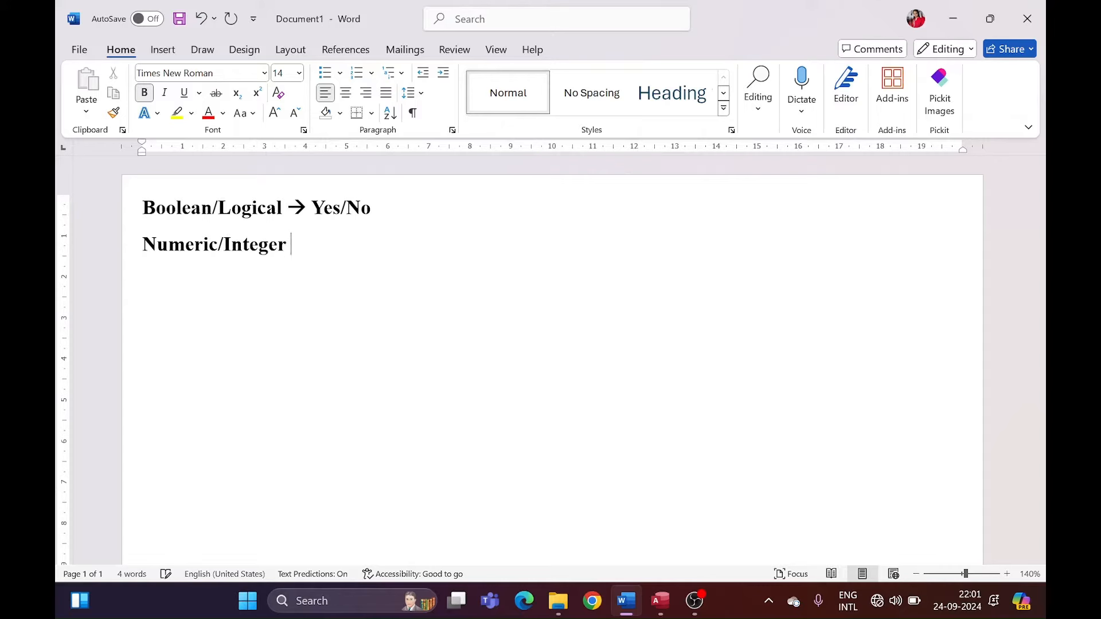
type(" (Decima")
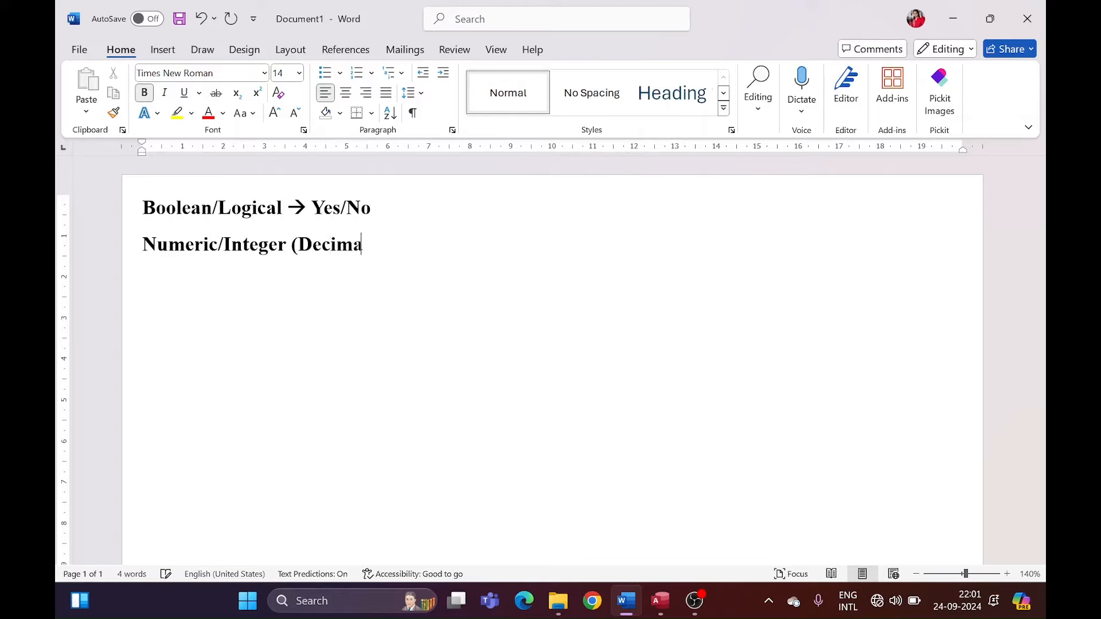
type("l Place) --")
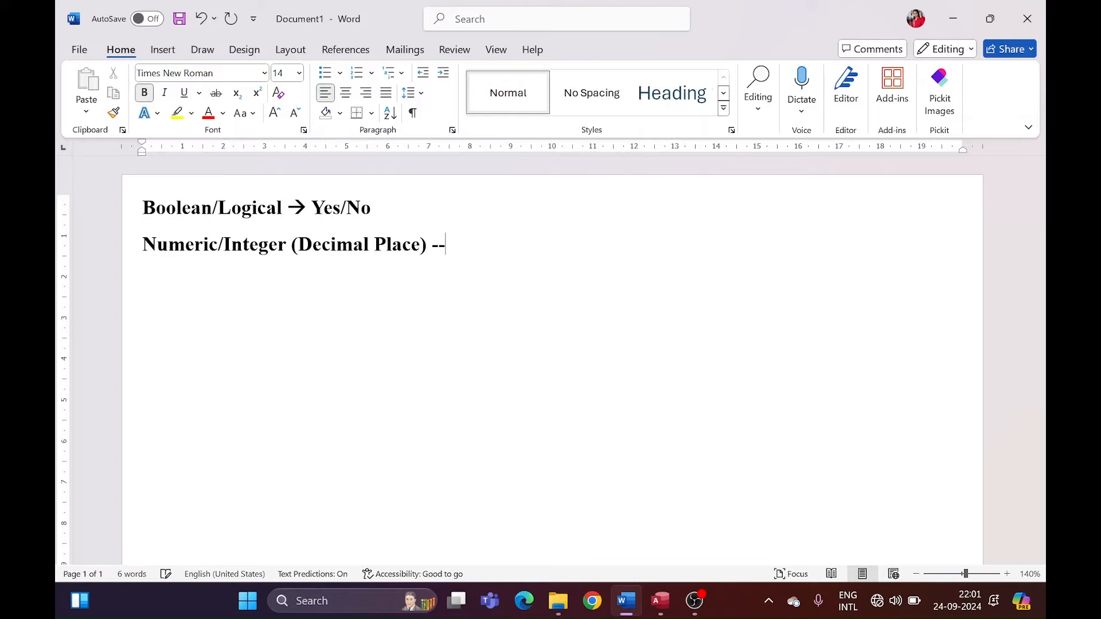
type("> Double")
Step: Compare the field data types in the Access import specification with the "Double" entry in the Word notes
key("alt+Tab")
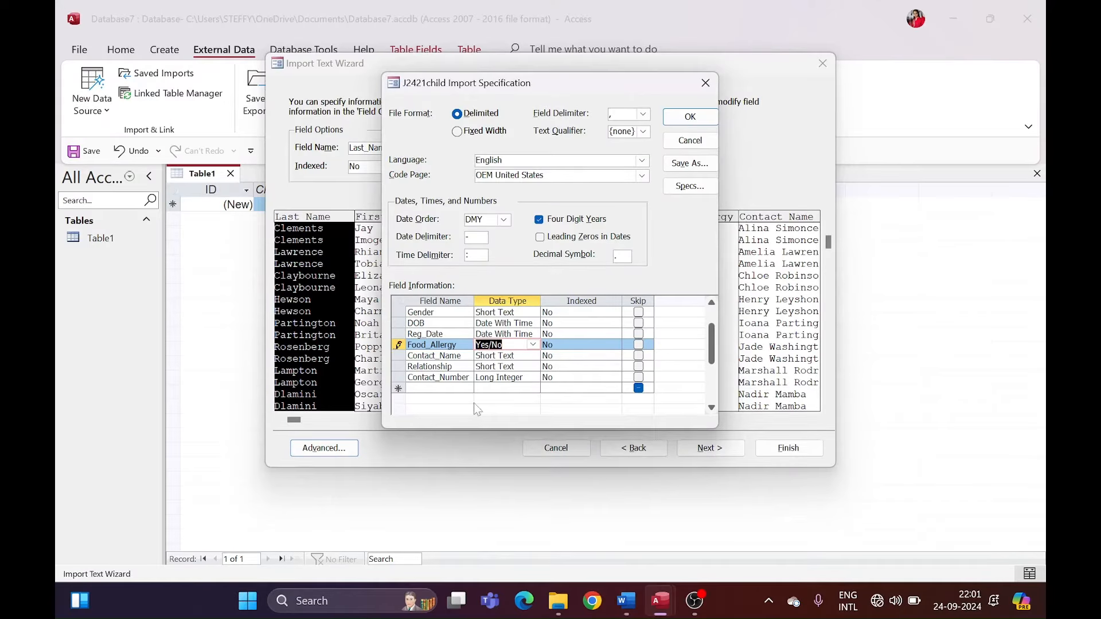
scroll(533, 344, "up", 1)
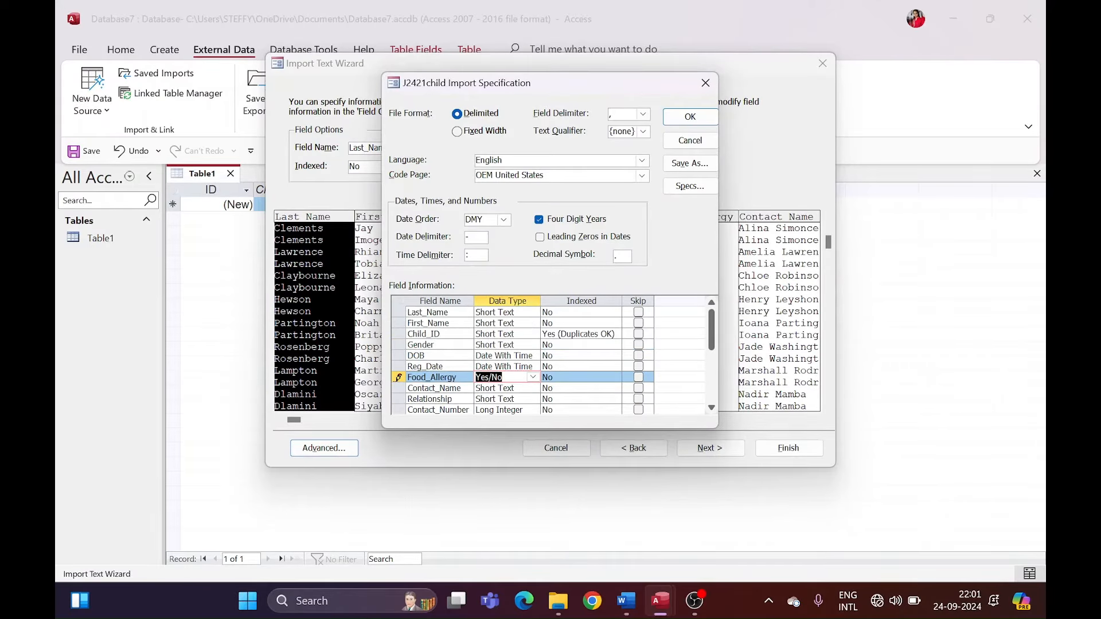
scroll(533, 355, "down", 1)
key("alt+Tab")
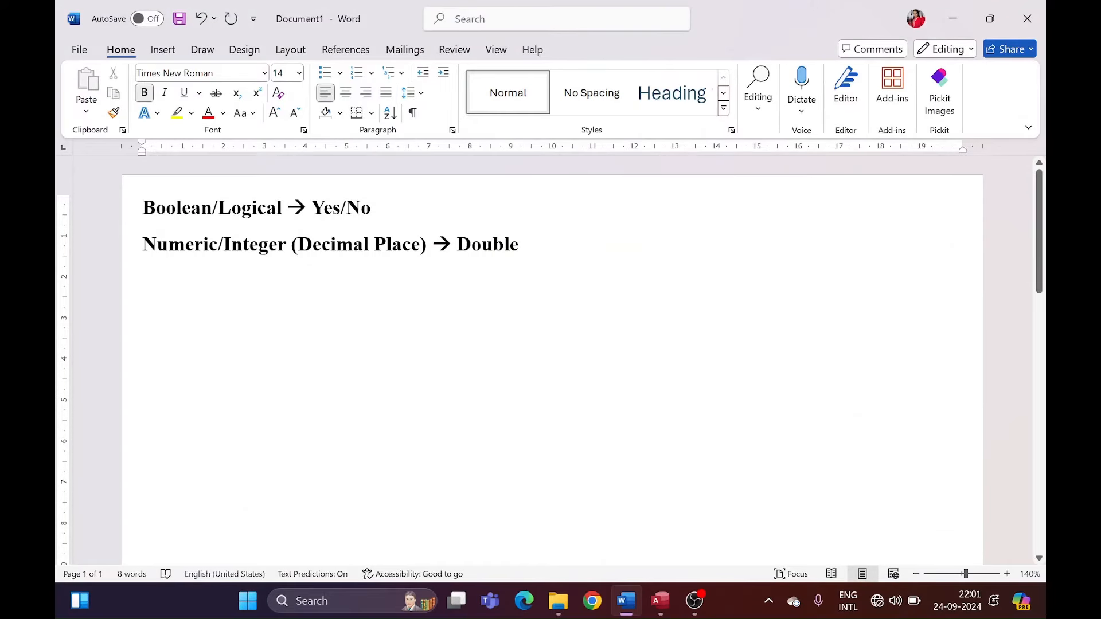
left_click_drag(457, 245, 517, 248)
key("alt+Tab")
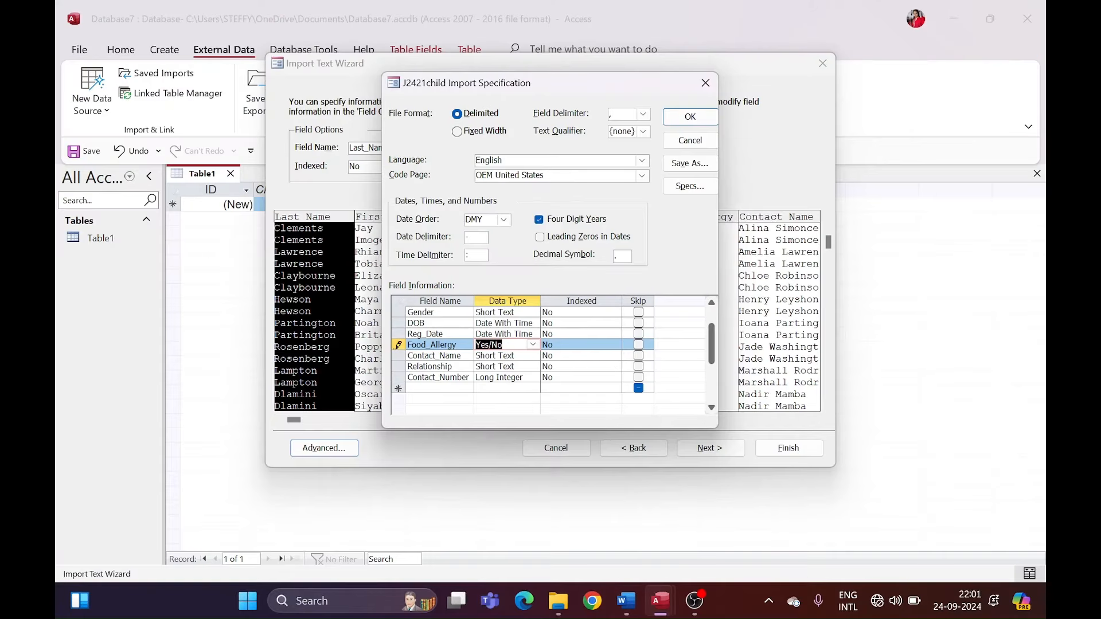
Step: Switch to the Word notes and add a third line reading "Numeric/Currency (Decimal Place) → Currency"
key("alt+Tab")
key("Right")
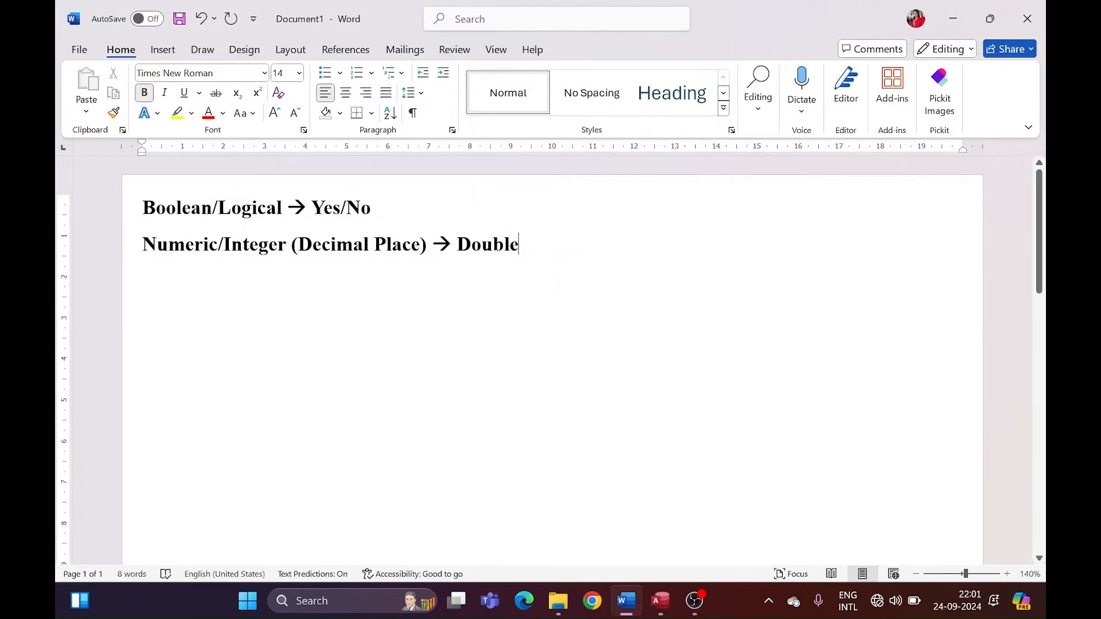
key("Return")
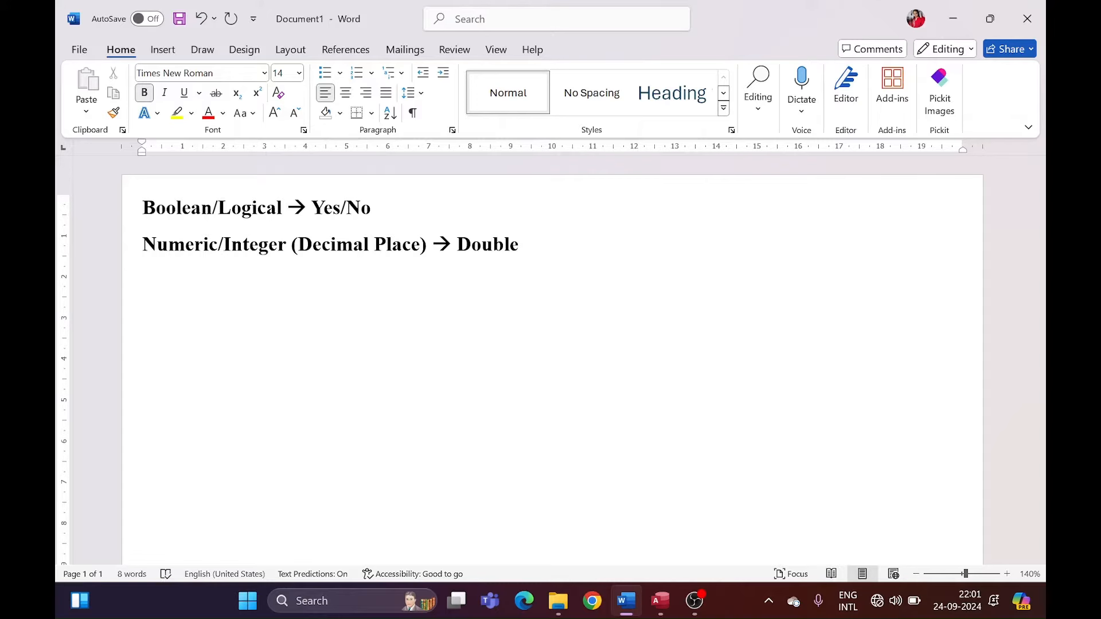
type("Numeric/")
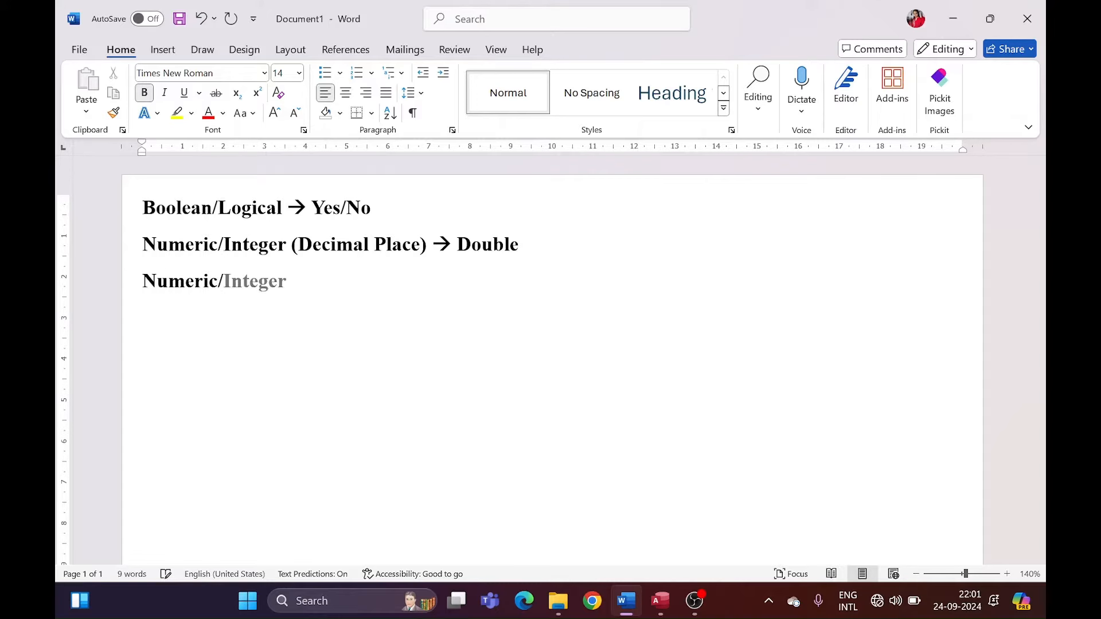
type("Currecny")
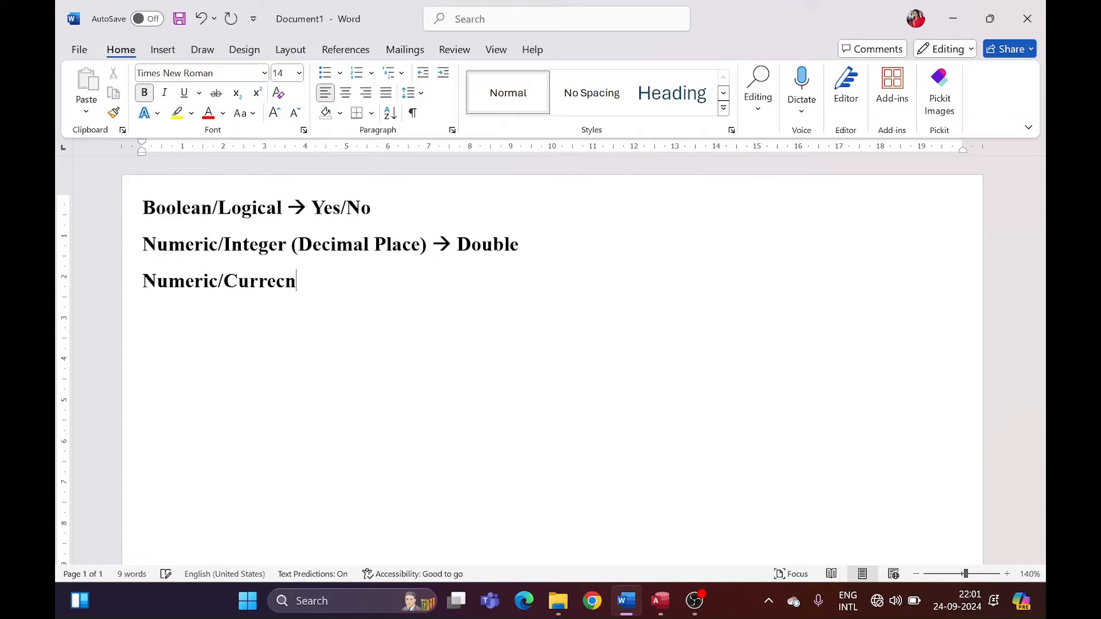
key("BackSpace")
key("BackSpace")
key("BackSpace")
type("ncy (Decimal Place")
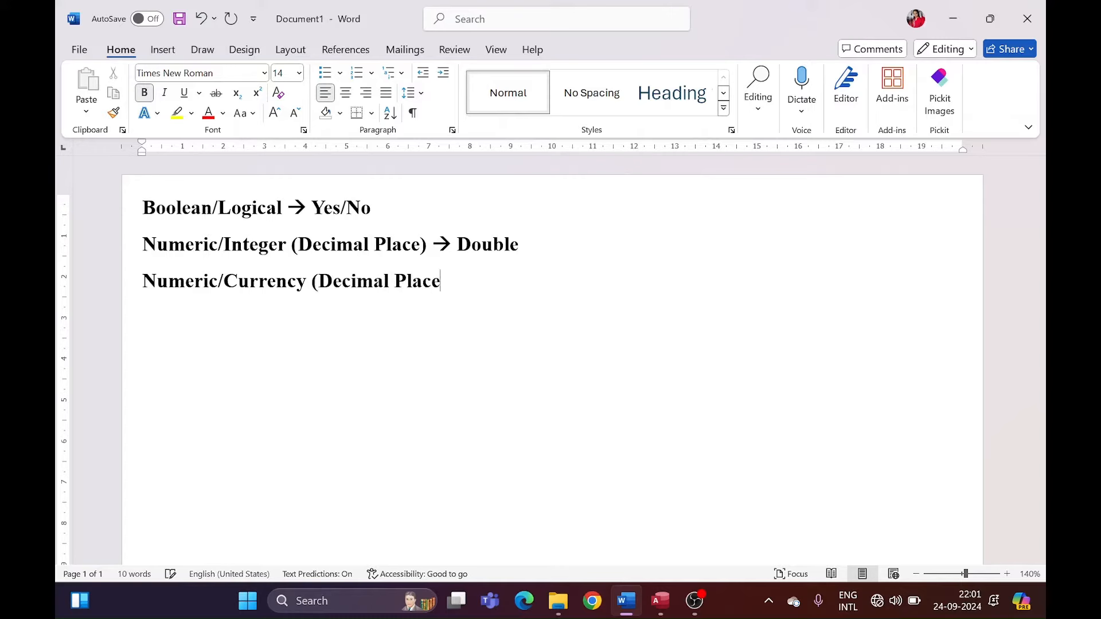
key("BackSpace")
type(") -->")
type("Cur")
key("BackSpace")
key("BackSpace")
type("Curren")
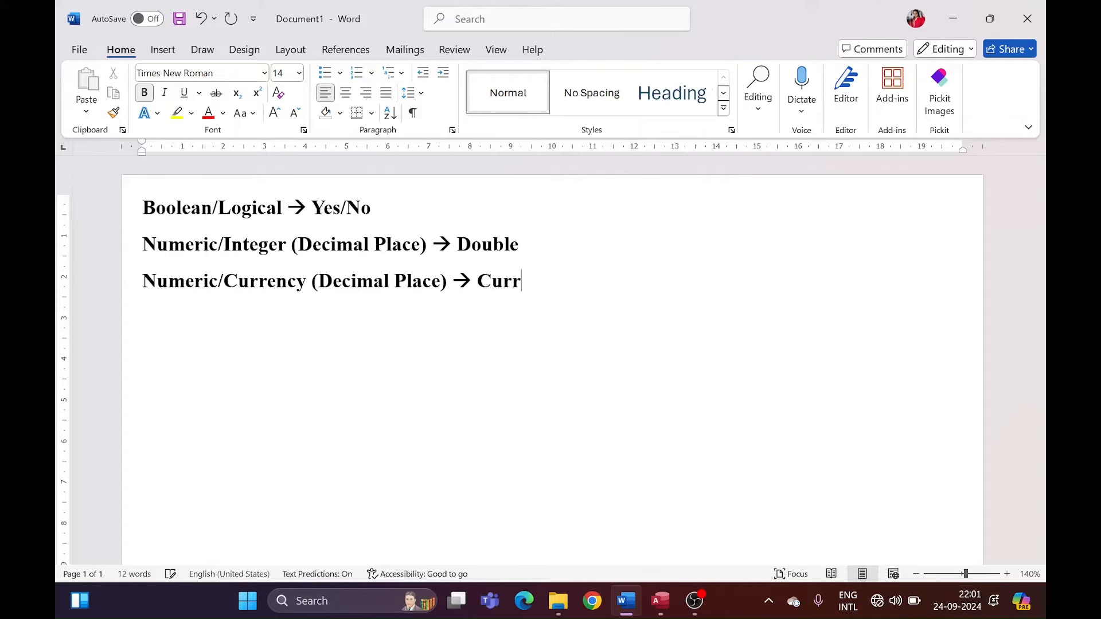
type("cy")
key("Return")
Step: Switch back to Access, set the Contact_Number field's data type to Short Text, and accept the import specification
key("alt+Tab")
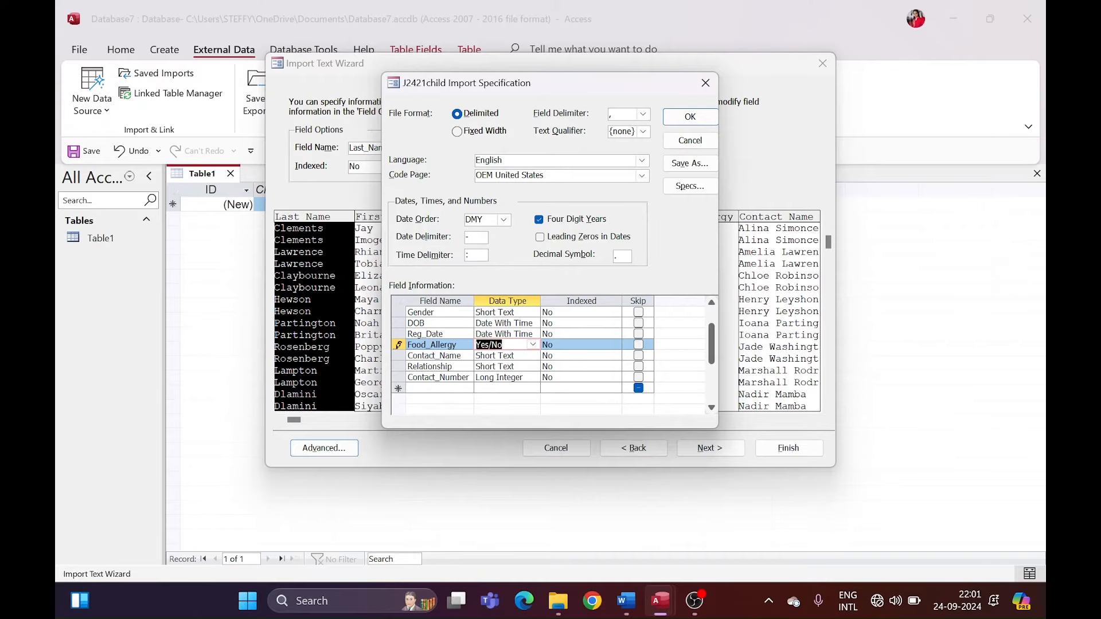
key("alt+Tab")
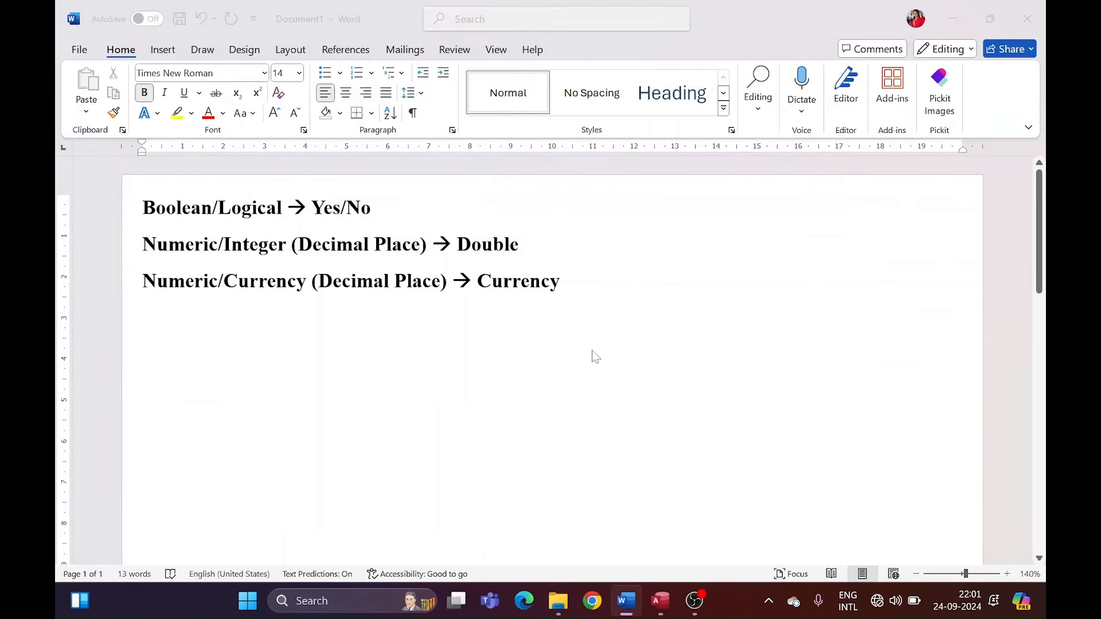
key("alt+Tab")
left_click(536, 381)
left_click(533, 378)
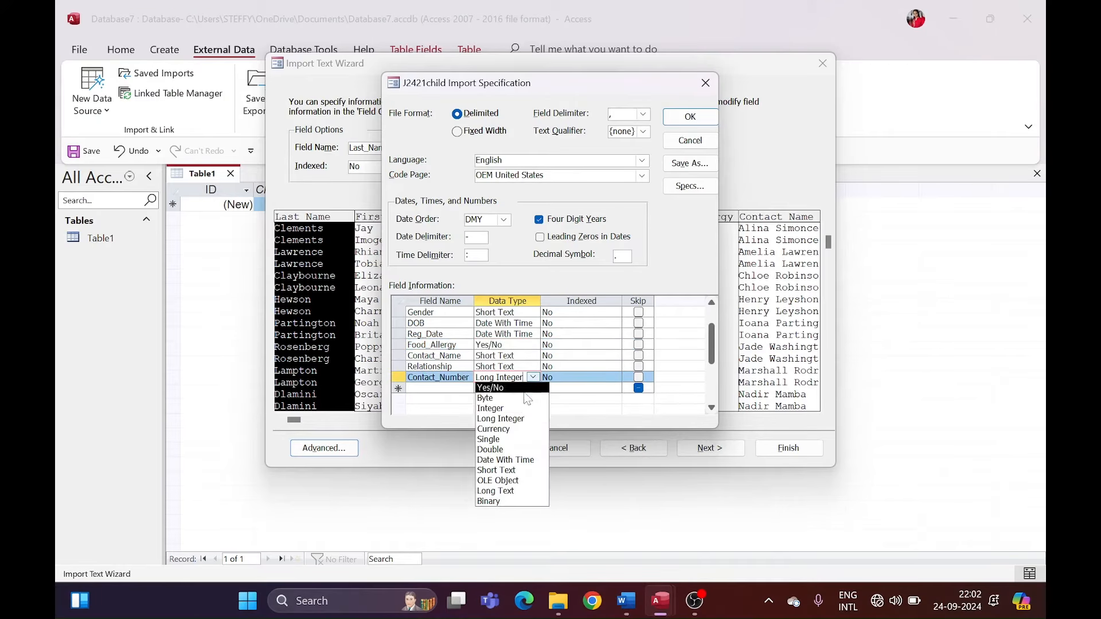
left_click(527, 471)
left_click(689, 117)
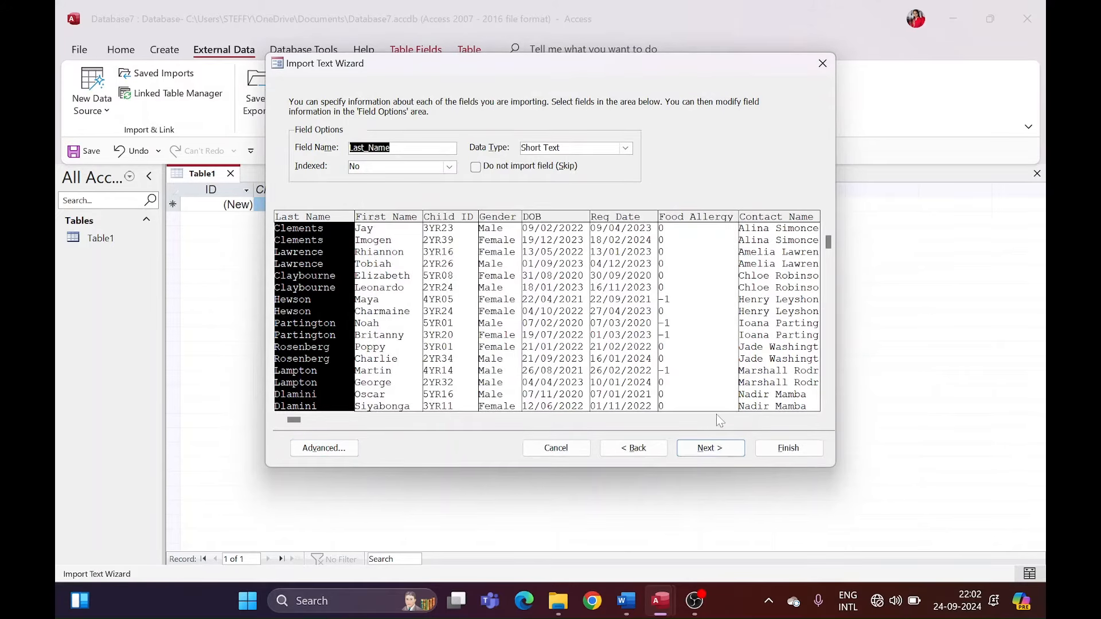
Step: Proceed to the primary key options and choose Child_ID as the table's own primary key
left_click(721, 450)
left_click(490, 162)
left_click(479, 144)
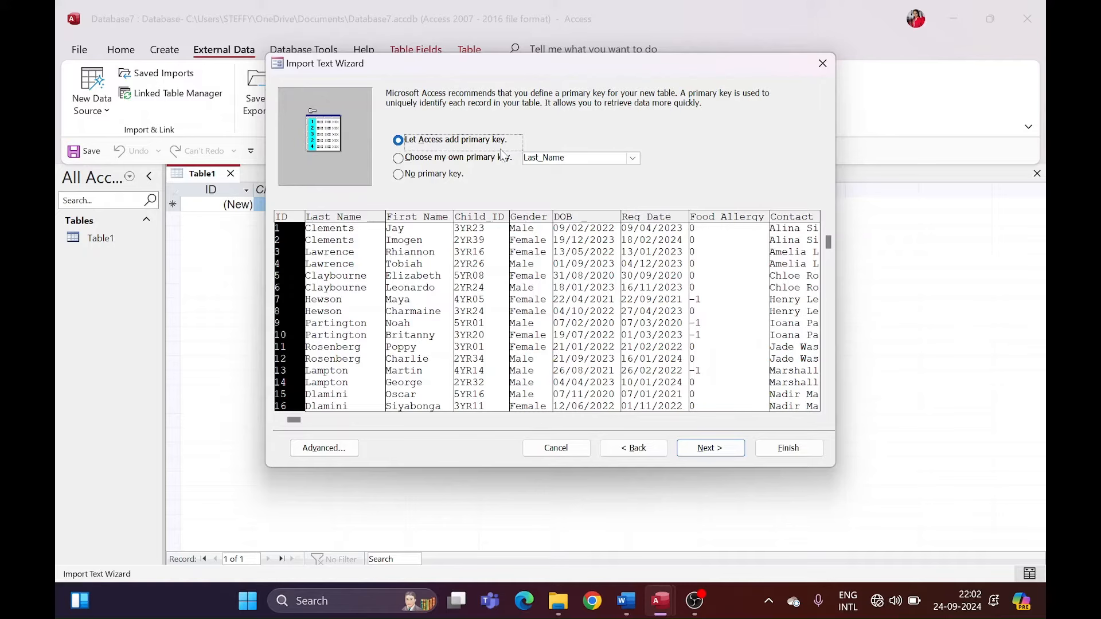
left_click(433, 162)
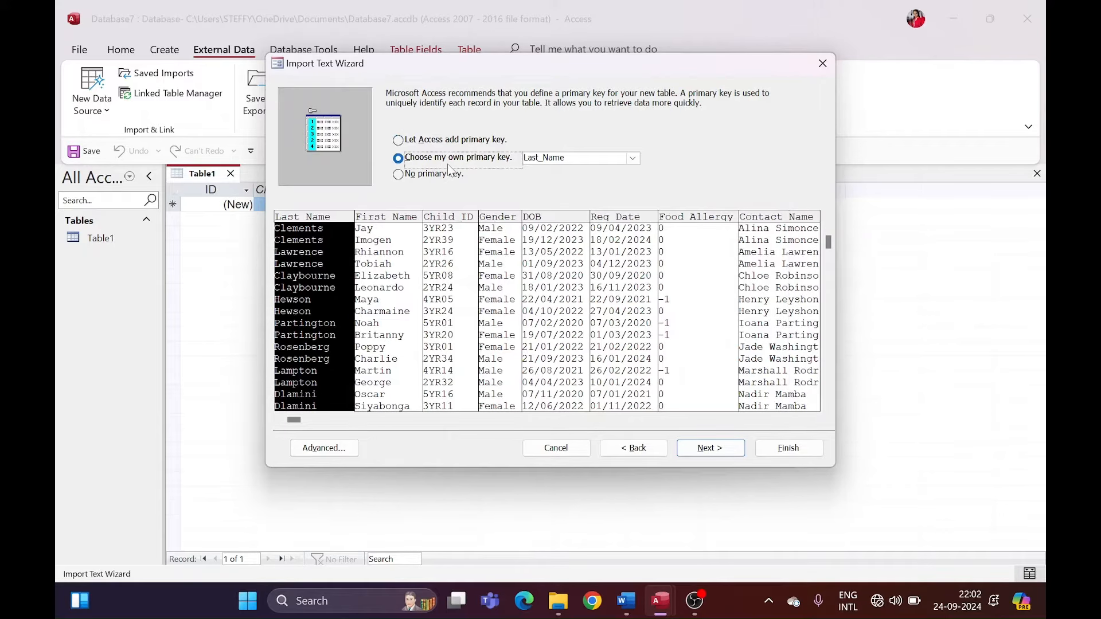
left_click(632, 159)
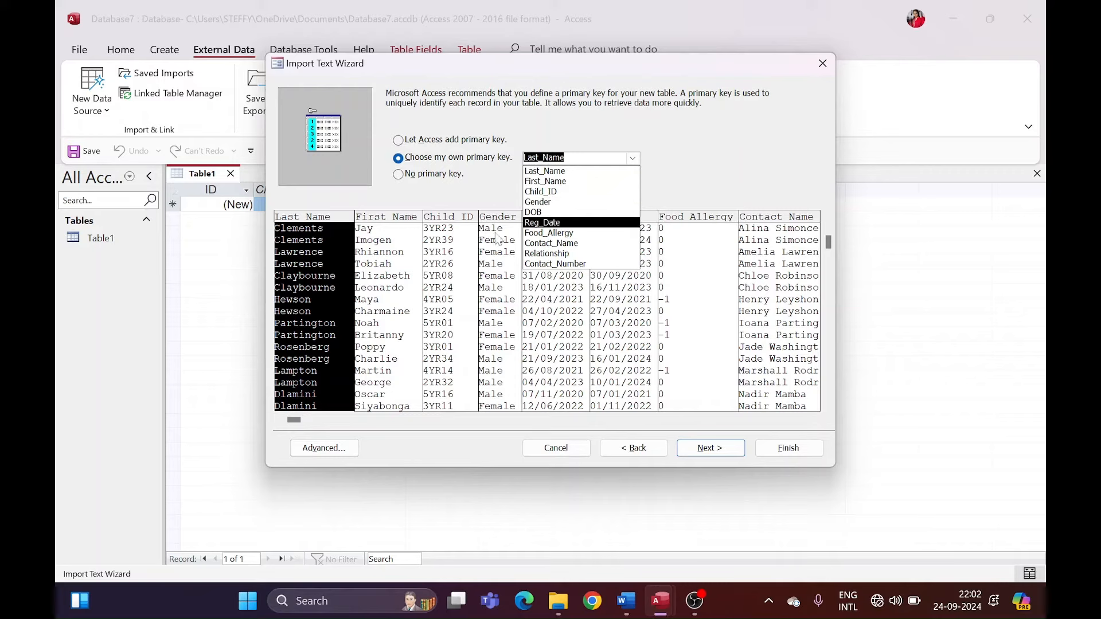
left_click(542, 192)
left_click(439, 174)
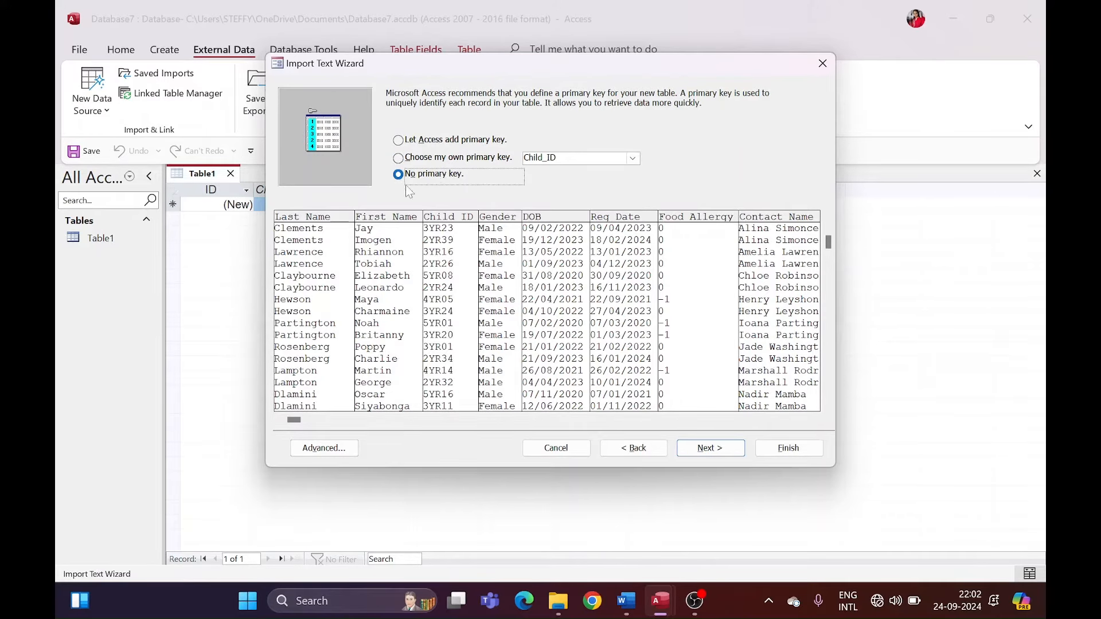
left_click(398, 158)
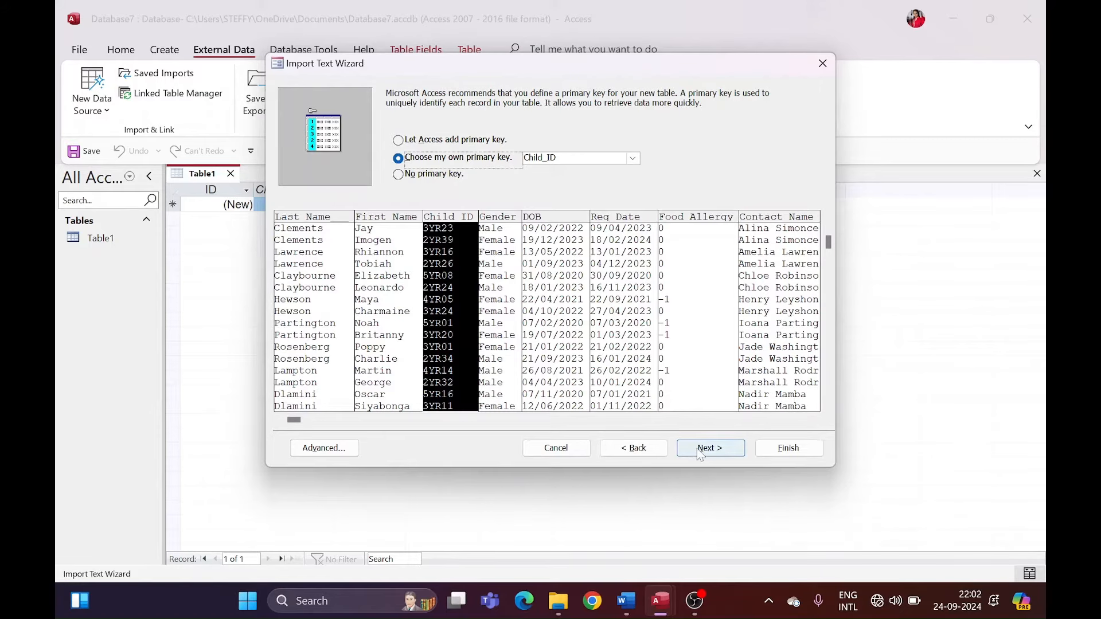
Step: Finish the import without saving the import steps and open the J2421child table
left_click(711, 450)
left_click(790, 449)
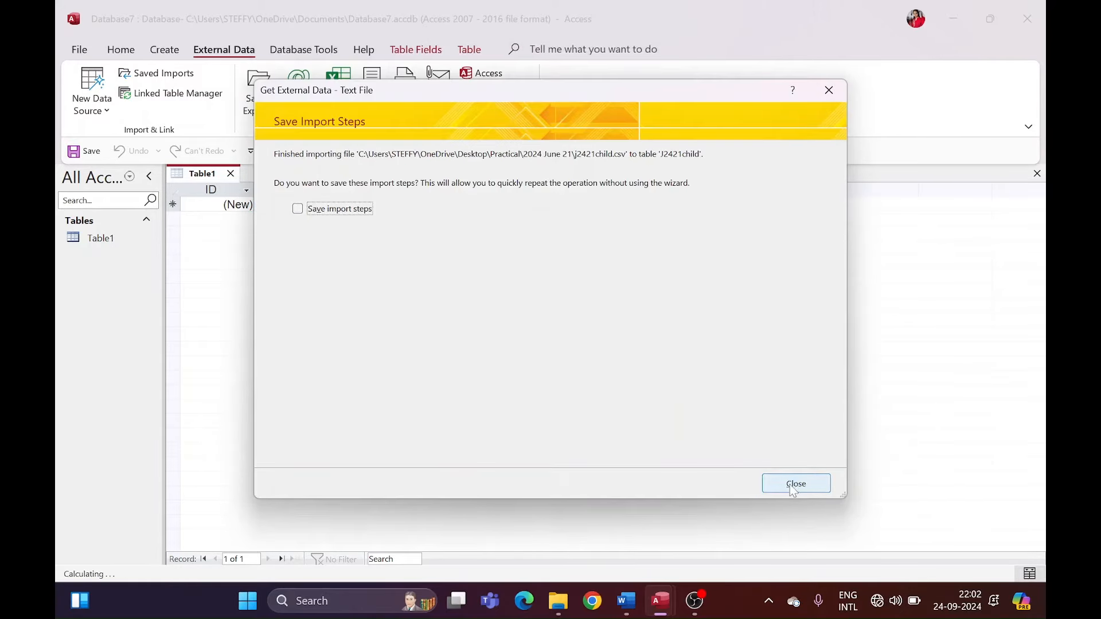
left_click(791, 484)
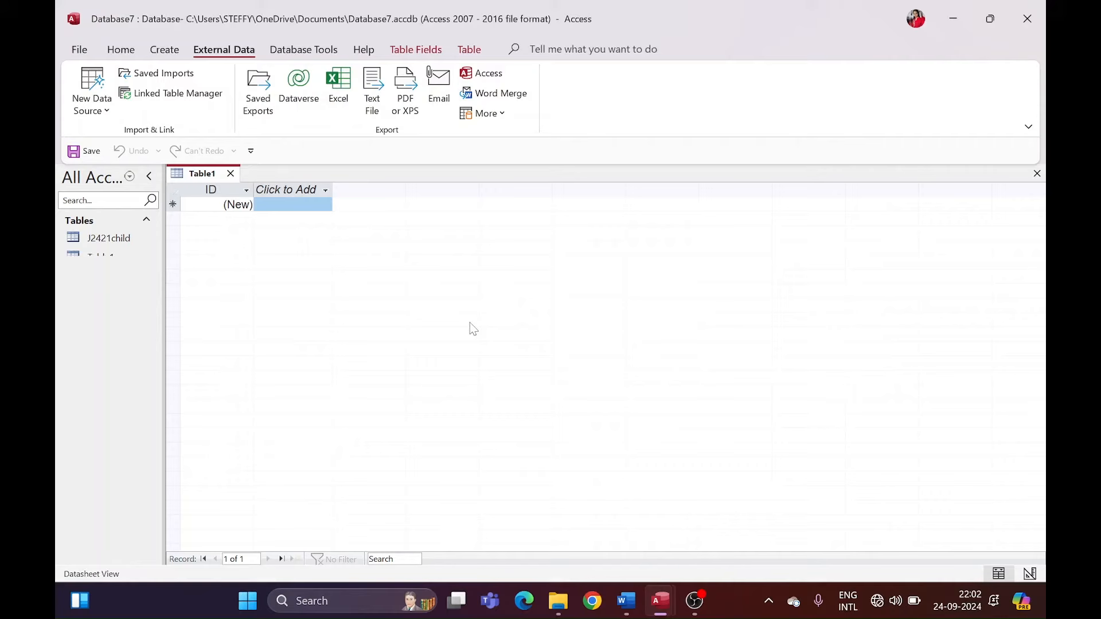
double_click(135, 240)
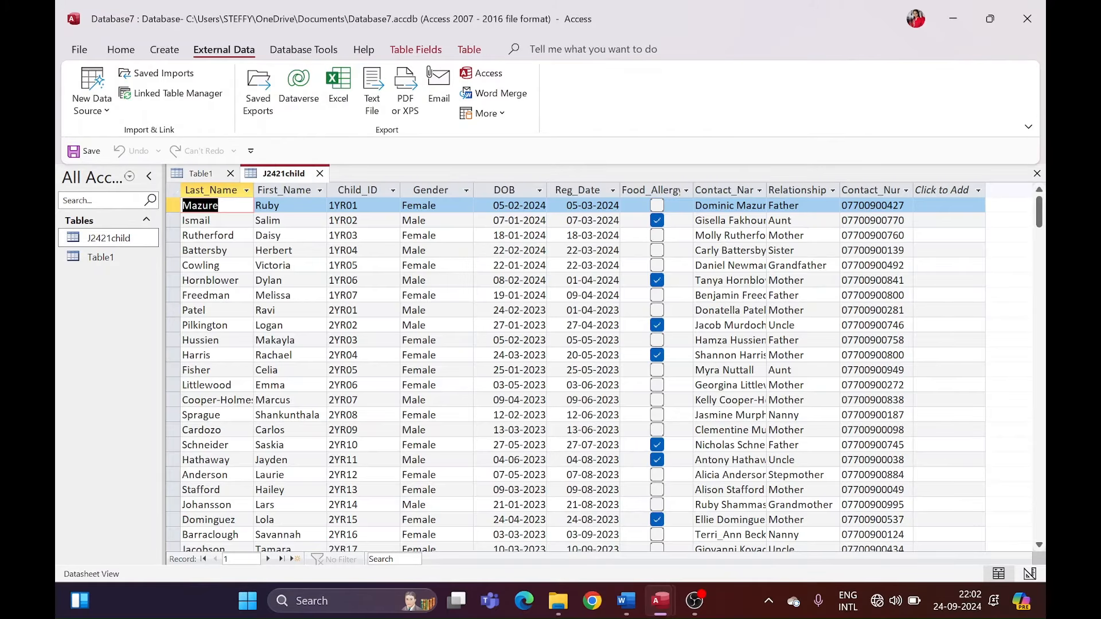
Step: Show the J2421child table in Design View and set the Food_Allergy field's Format property to Yes/No
left_click(636, 189)
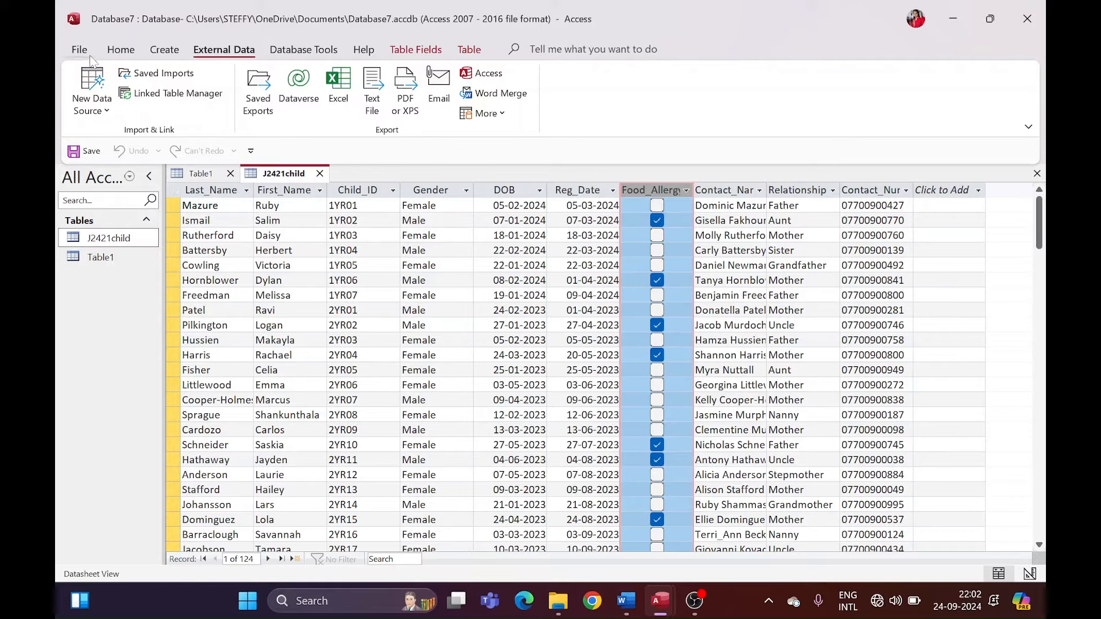
left_click(121, 49)
left_click(90, 114)
left_click(138, 173)
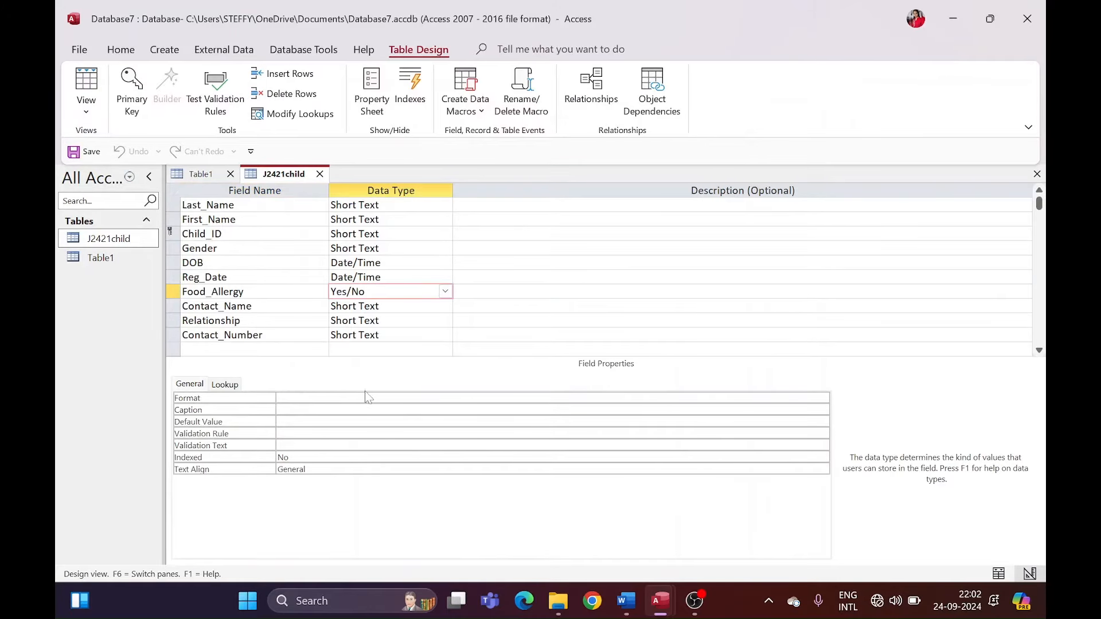
key("F6")
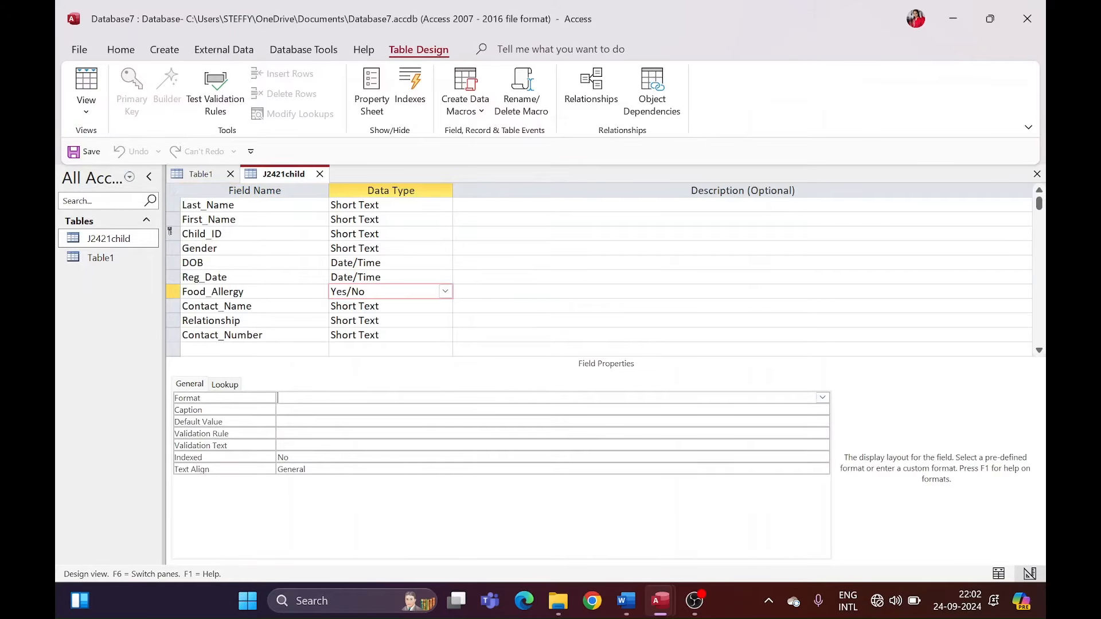
left_click(823, 397)
left_click(812, 424)
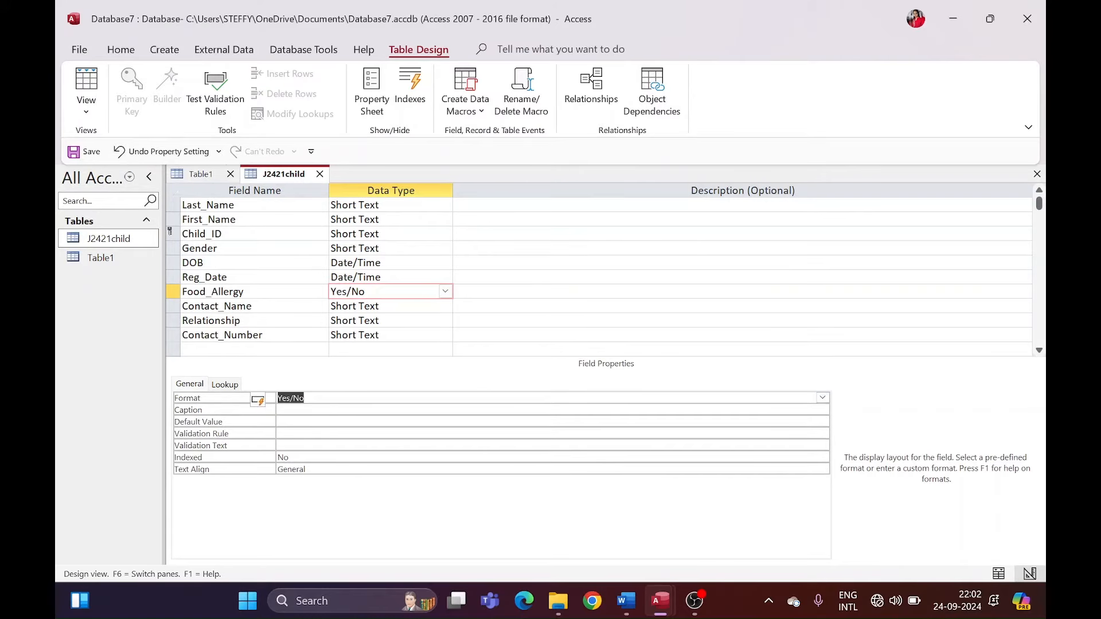
Step: Switch to the Word notes and extend the Boolean/Logical line with "→ Yes/No"
key("alt+Tab")
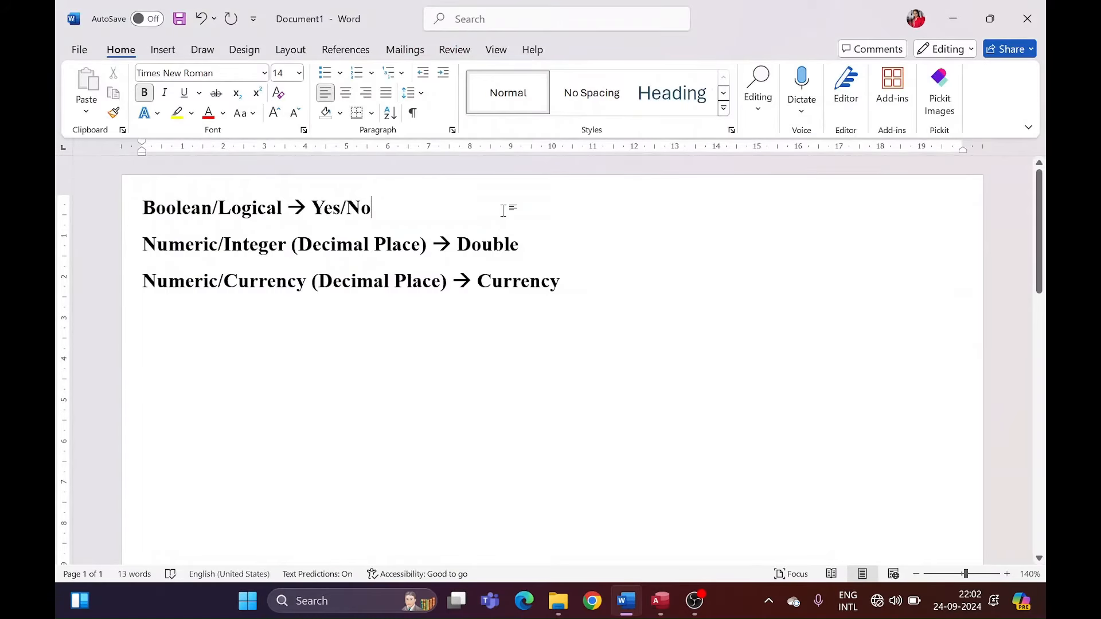
type("-->")
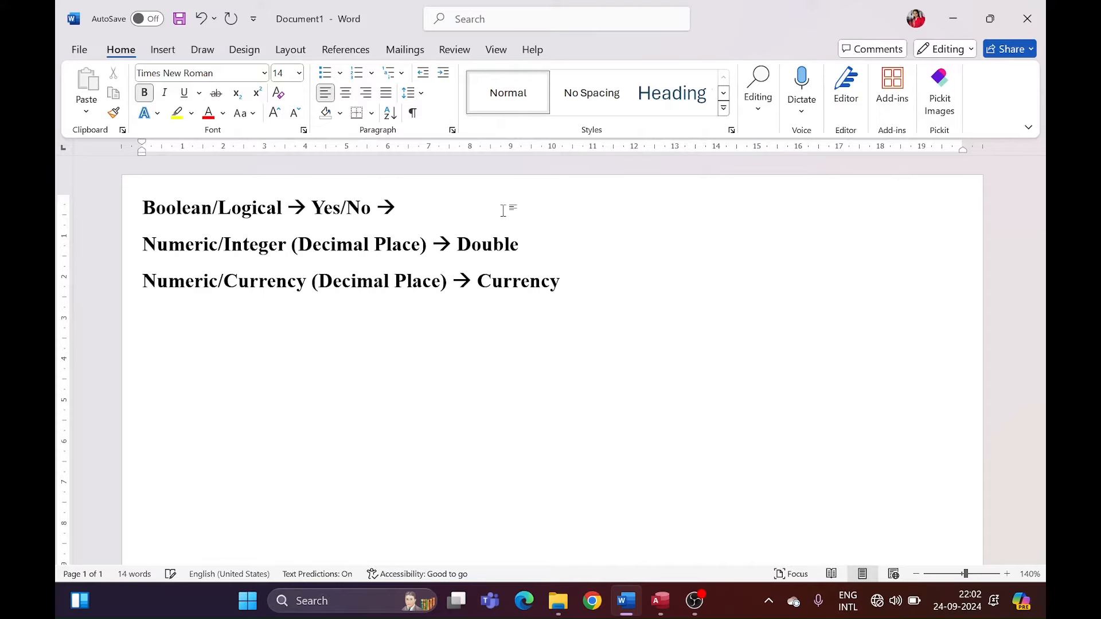
type(" Yes/No")
Step: Return to Access and check the Food_Allergy column in Datasheet View with the new format
key("alt+Tab")
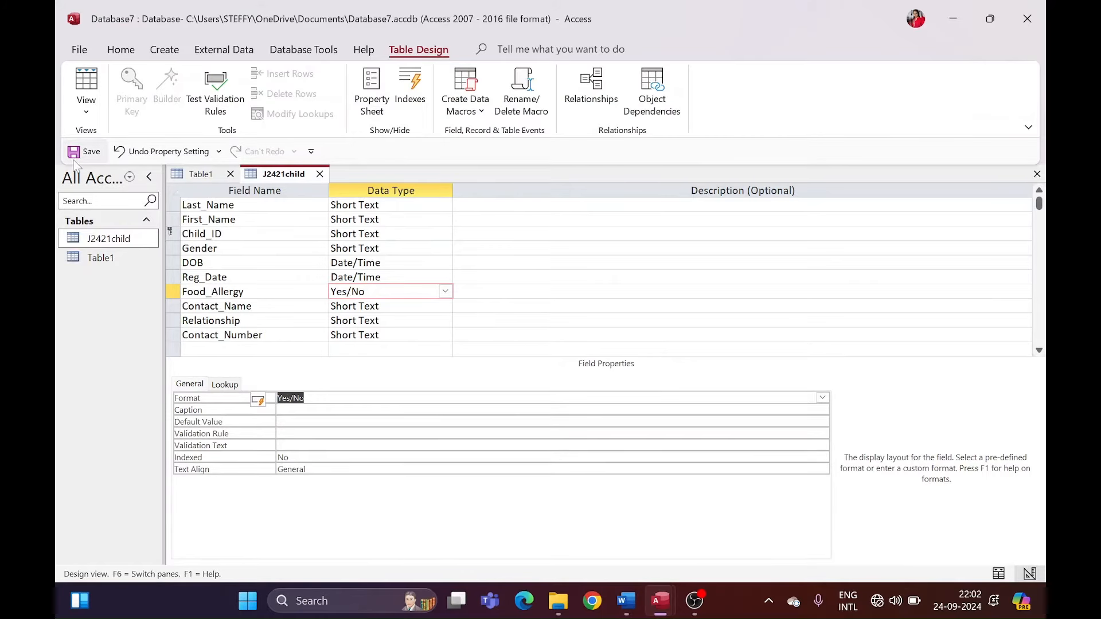
left_click(89, 80)
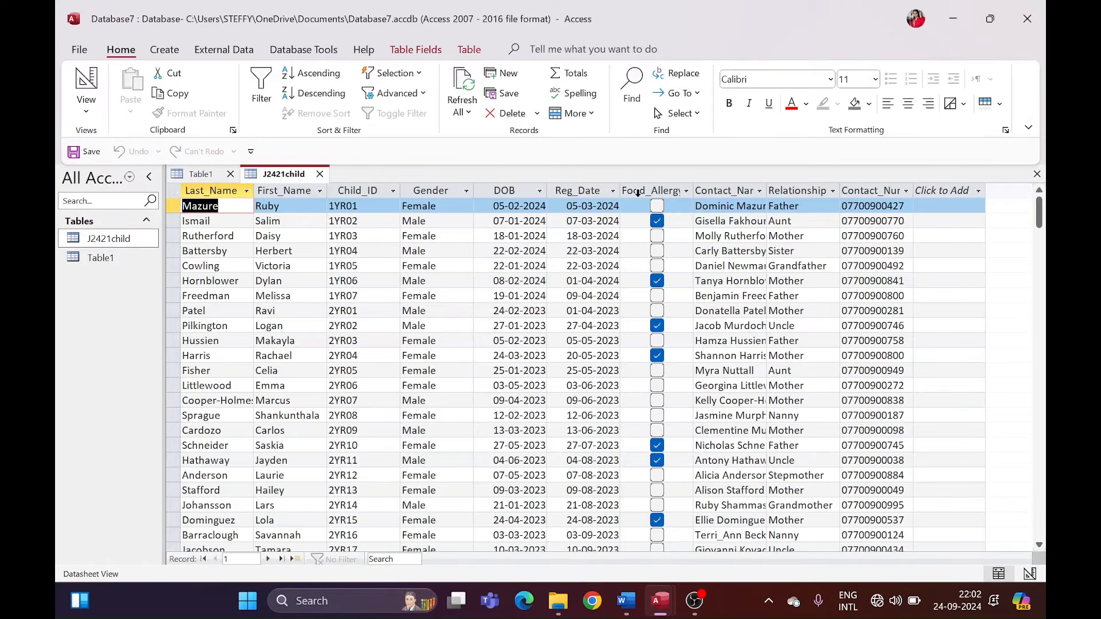
left_click(638, 191)
Step: Set Food_Allergy's Display Control to Text Box in Design View, save the table, check the datasheet, and return to Design View
left_click(86, 106)
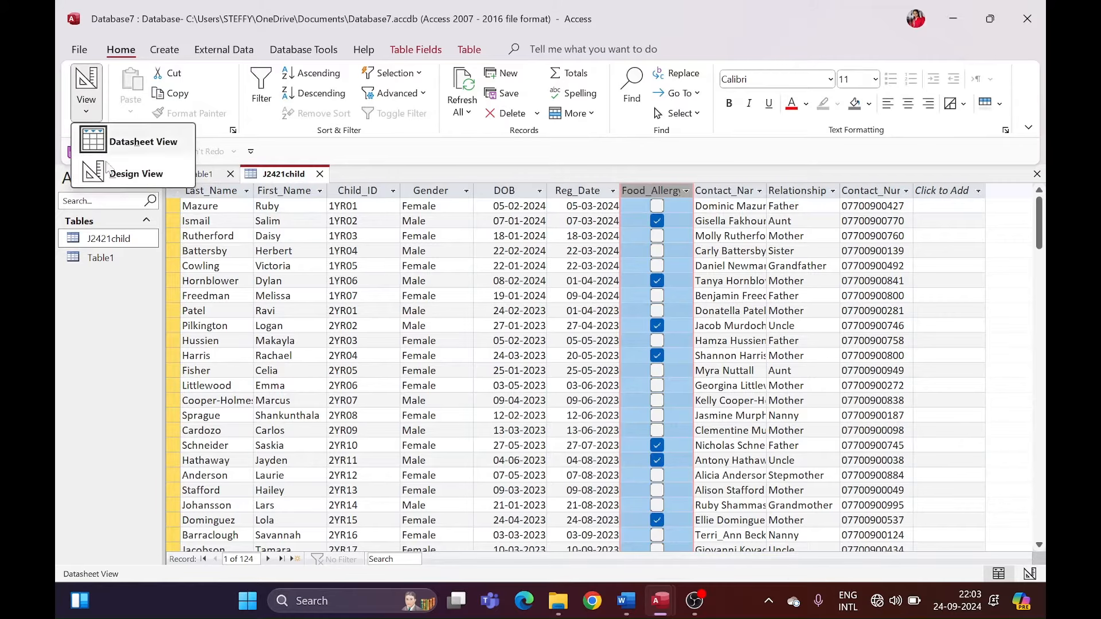
left_click(115, 172)
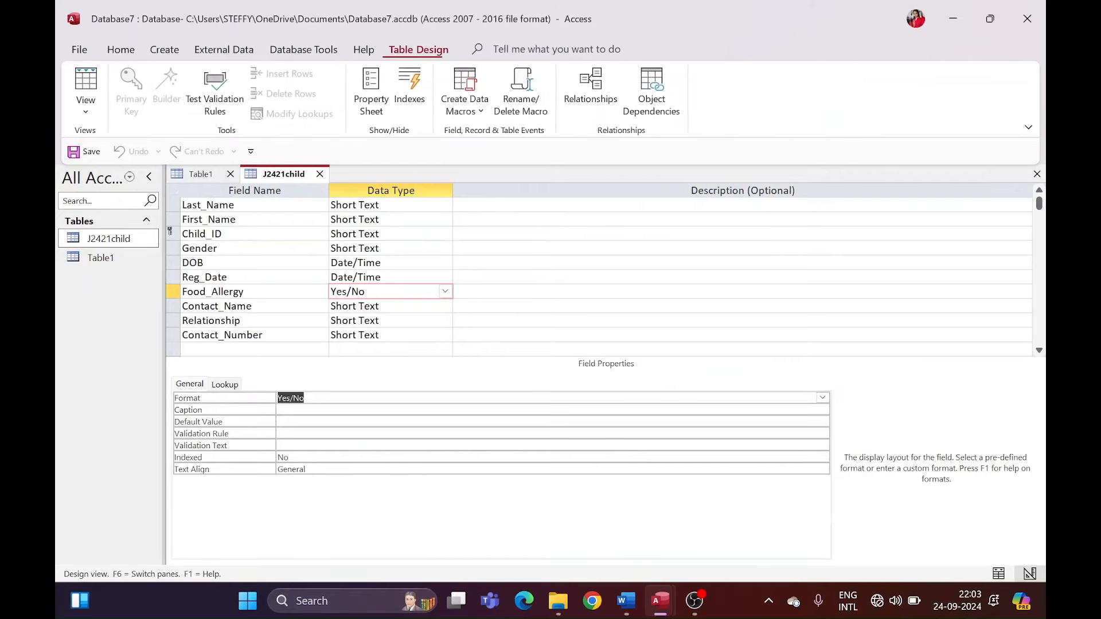
left_click(234, 384)
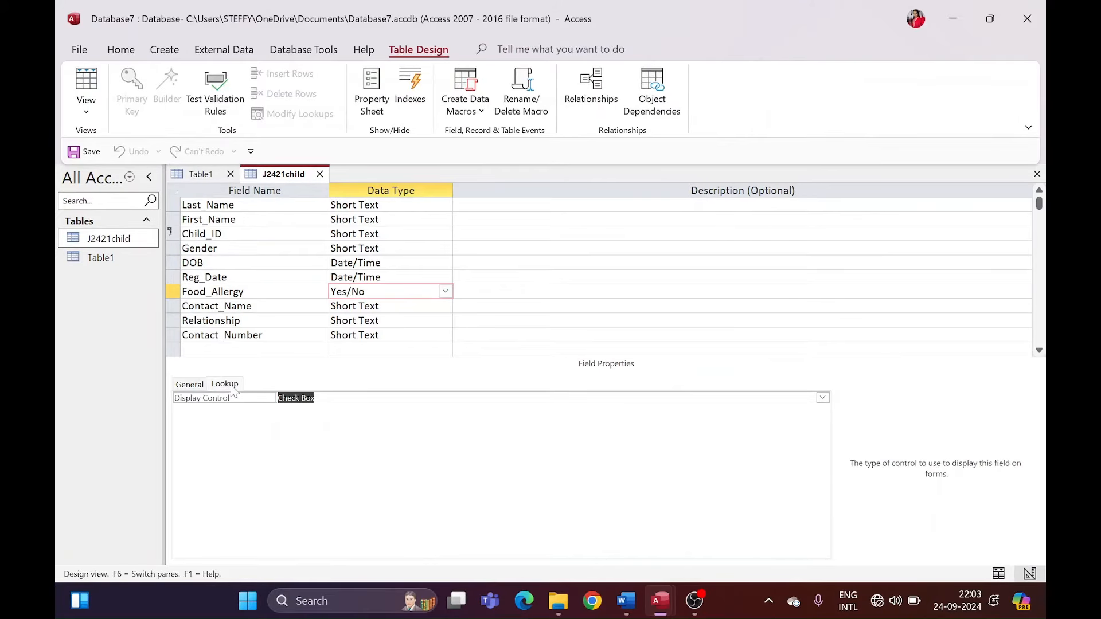
left_click(823, 398)
left_click(774, 421)
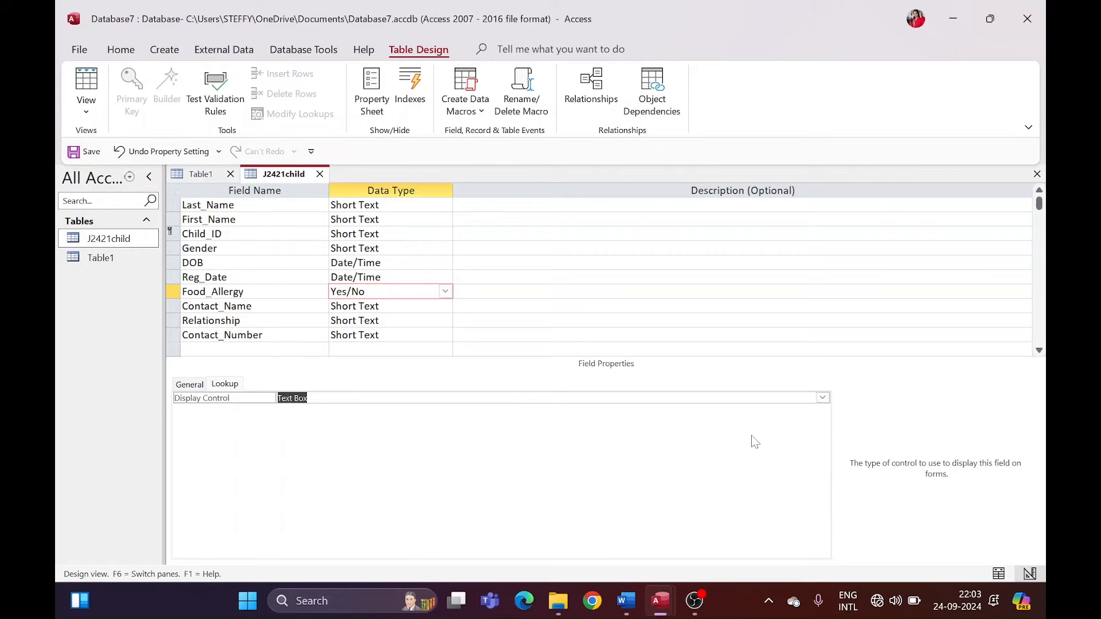
left_click(76, 155)
left_click(87, 82)
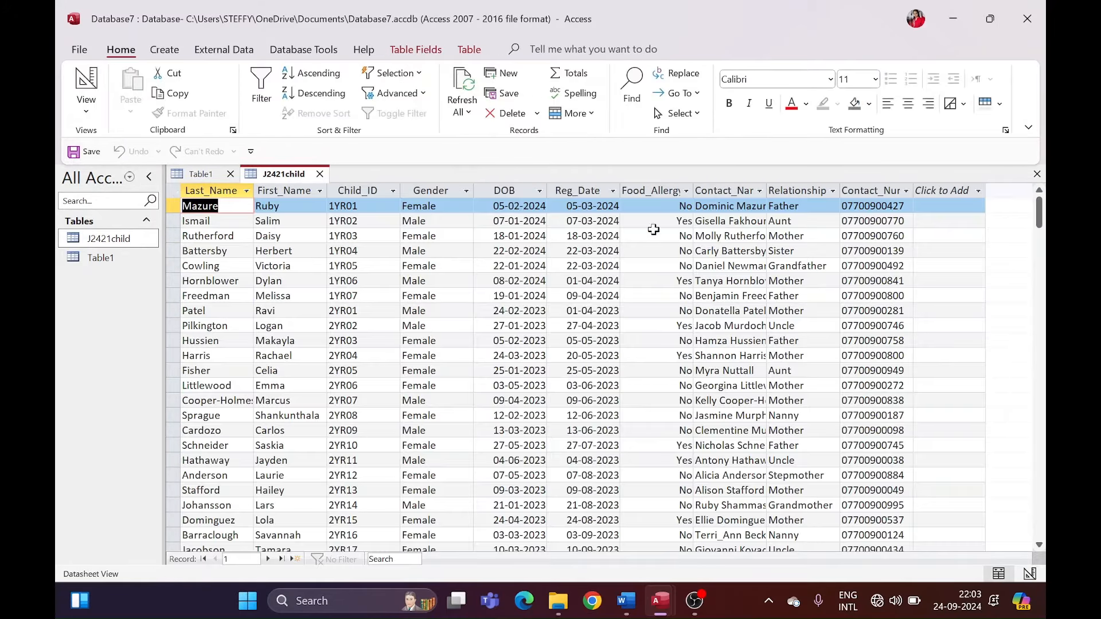
left_click(86, 106)
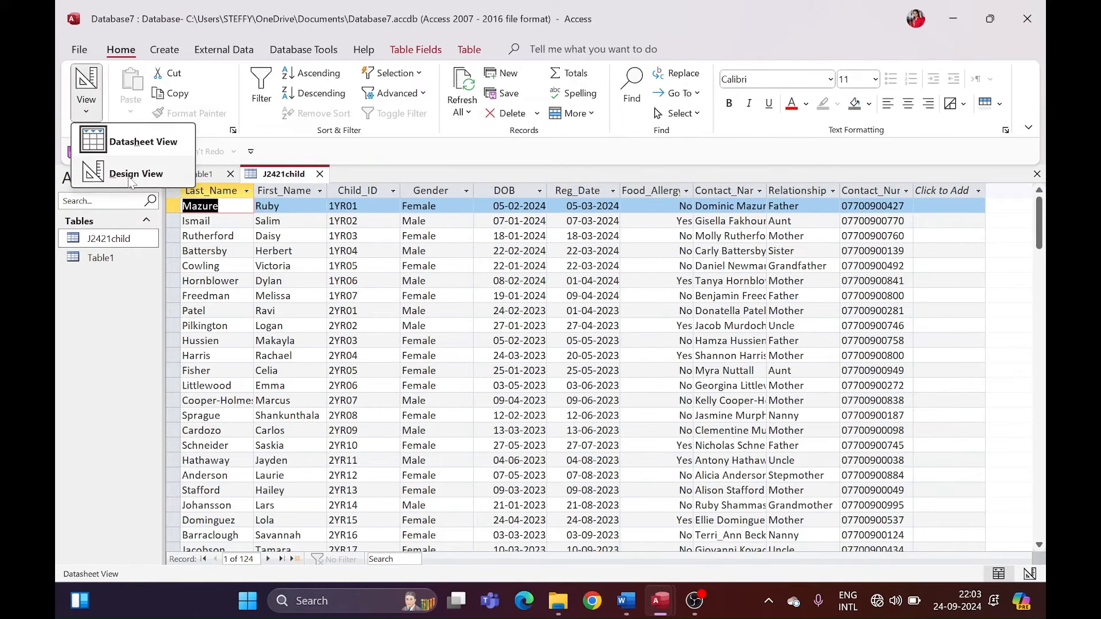
left_click(135, 174)
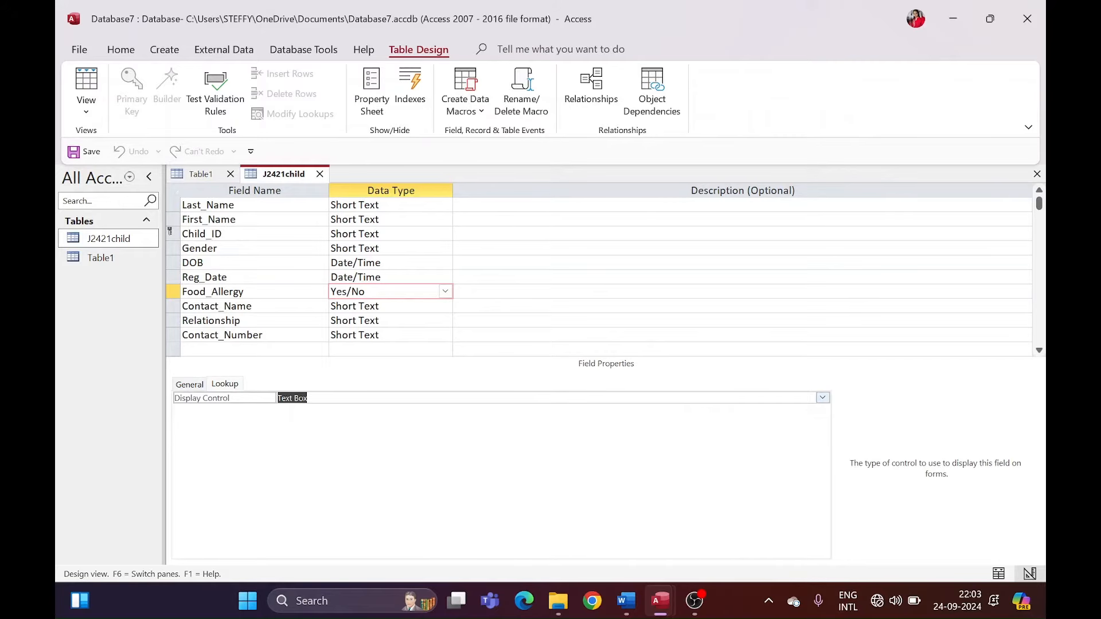
Step: Switch to the Word notes and extend the Numeric/Integer (Decimal Place) line with "→ Fixed →DP"
key("alt+Tab")
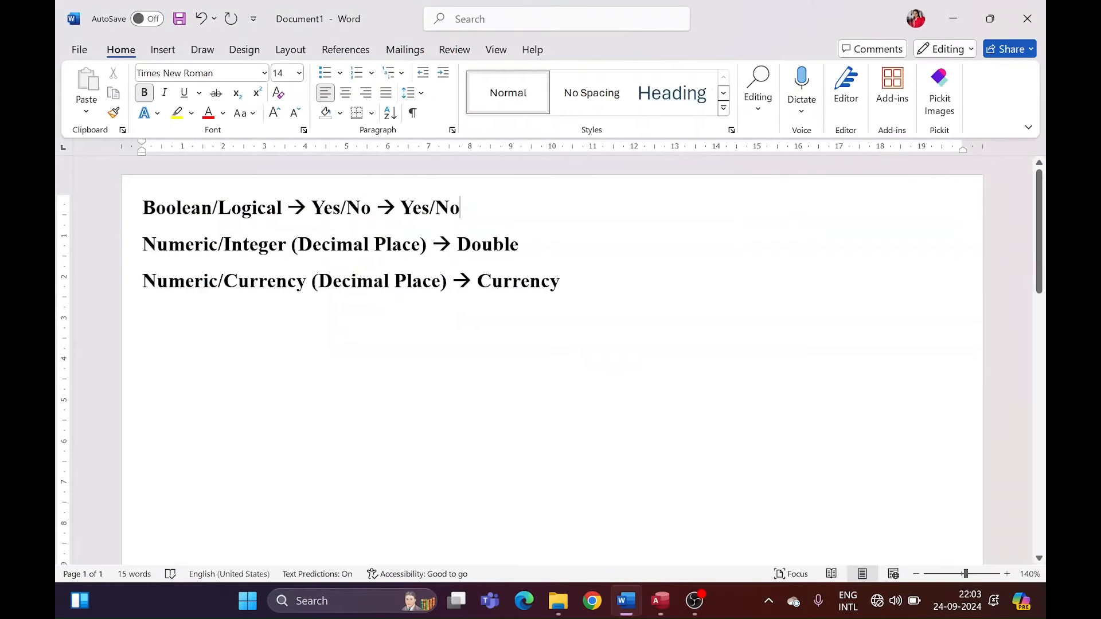
left_click(560, 249)
type("--")
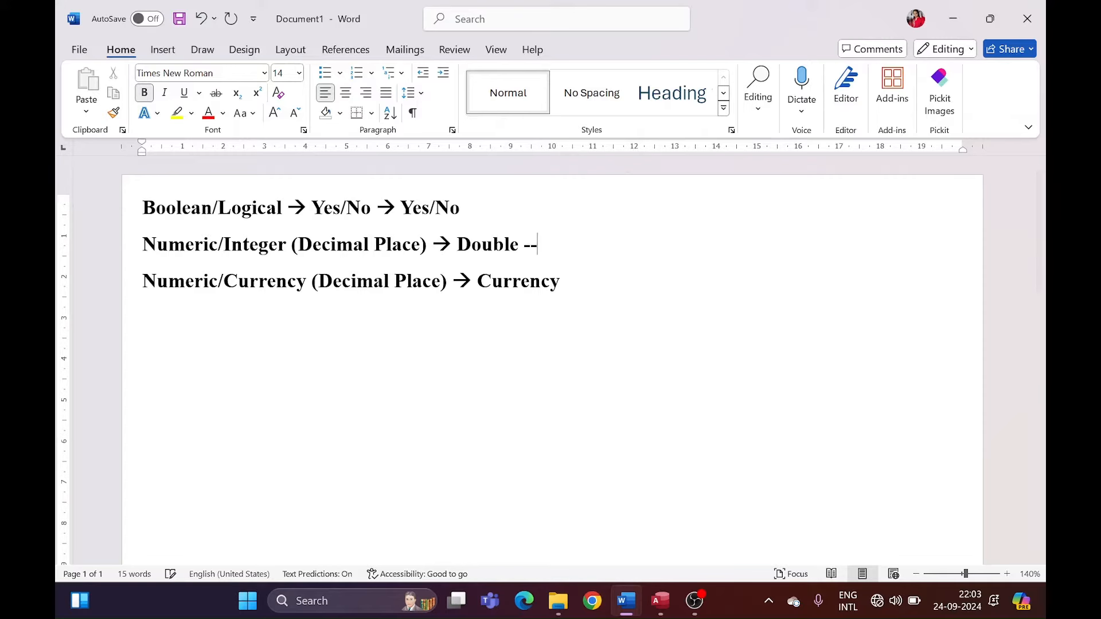
type(">")
type(" Fixed")
type(" --")
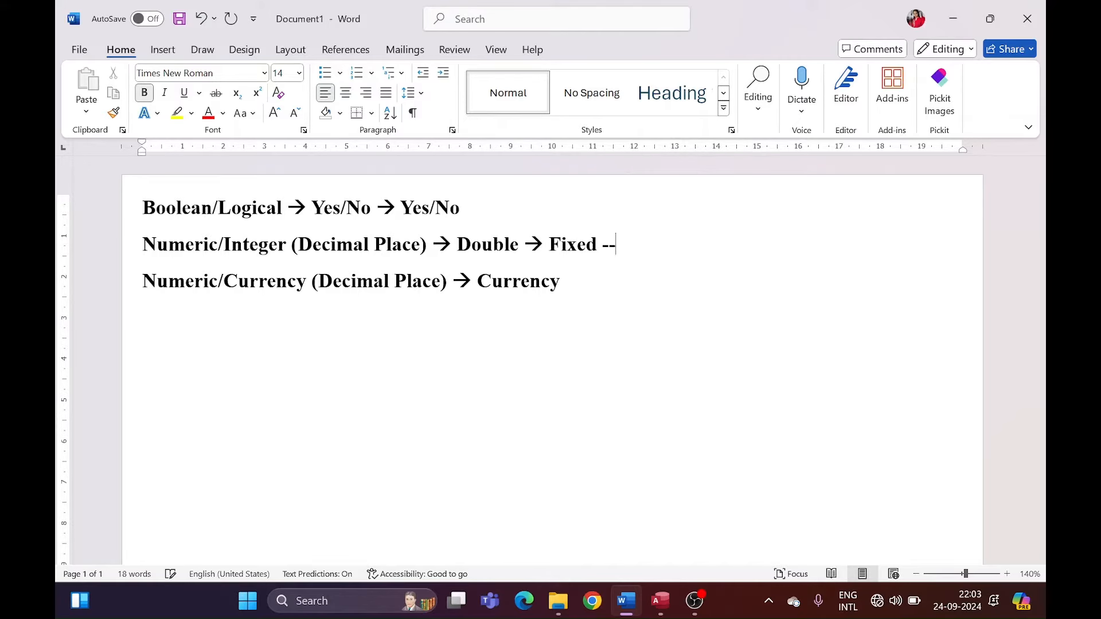
type(">")
type("DP")
Step: Return to Access and look at the Format property among the Relationship field's general properties in the J2421child design
key("alt+Tab")
left_click(410, 321)
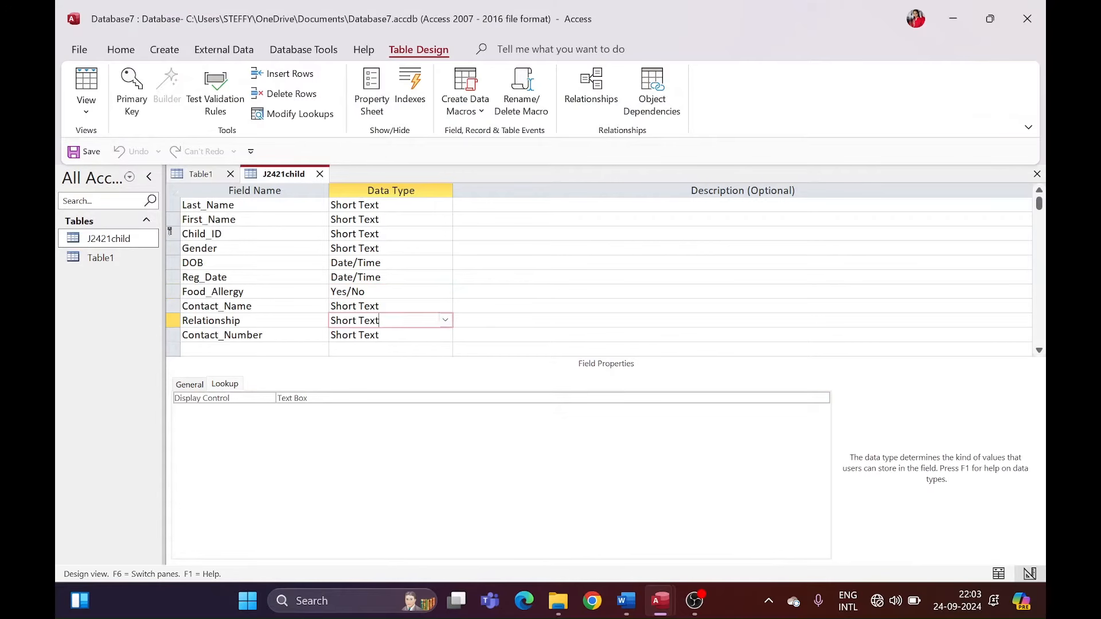
scroll(411, 321, "down", 2)
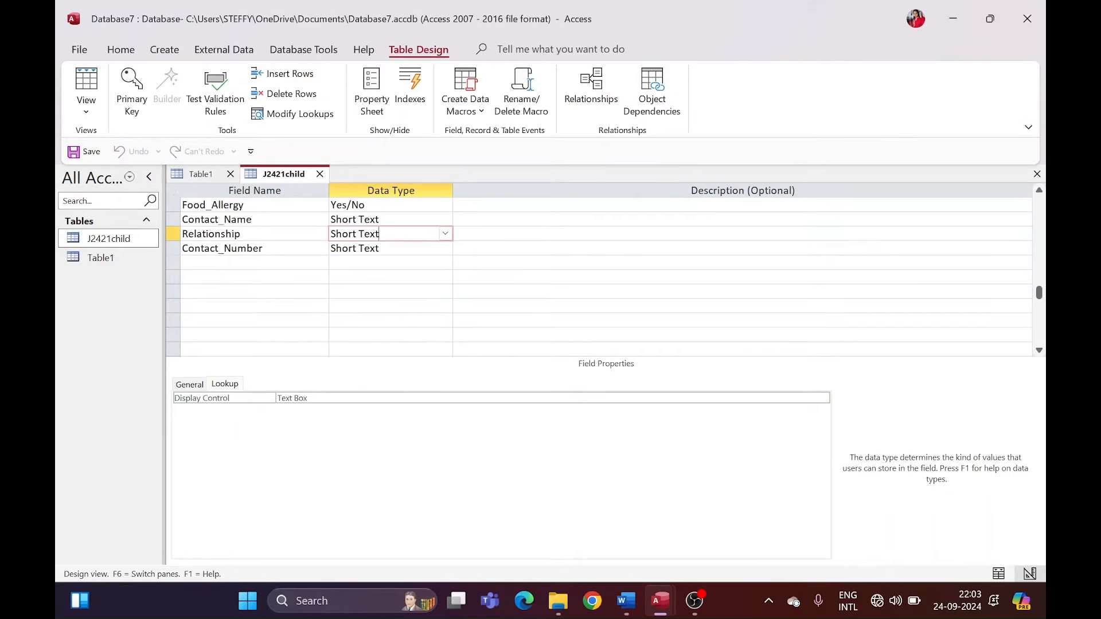
left_click(194, 384)
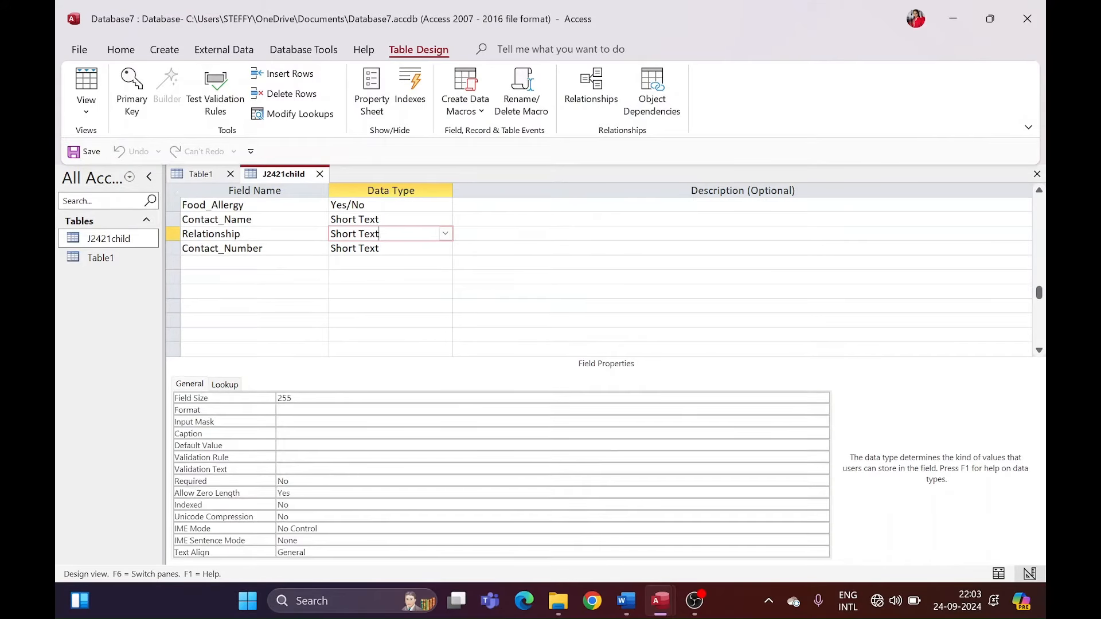
left_click(298, 410)
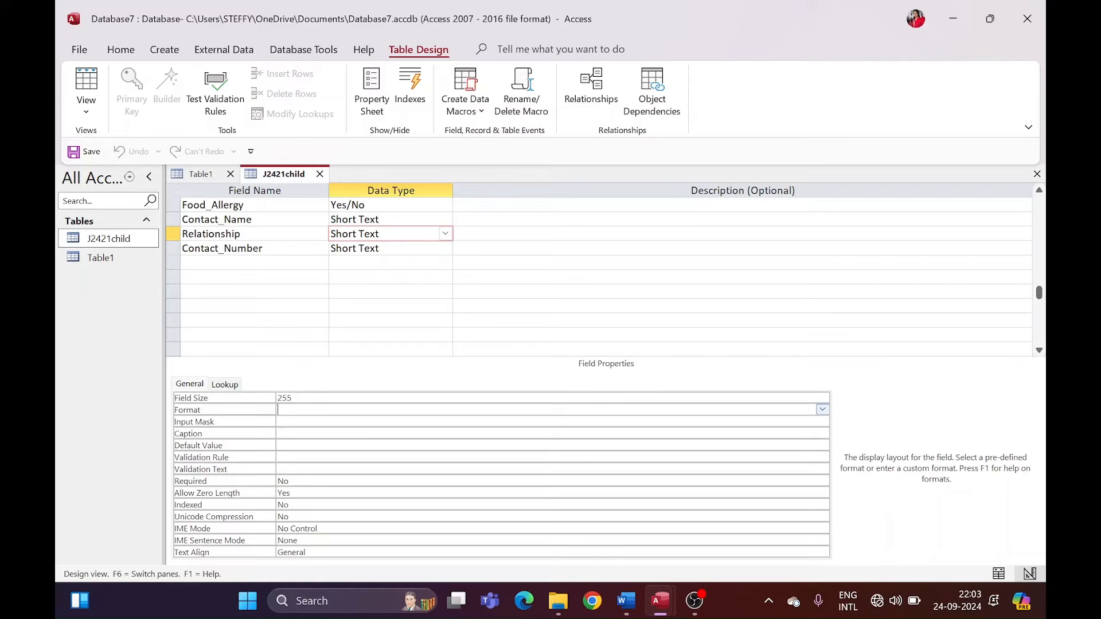
Step: Switch to the Word notes and extend the Numeric/Currency (Decimal Place) line with "→ Euro/Currency →DP"
key("alt+Tab")
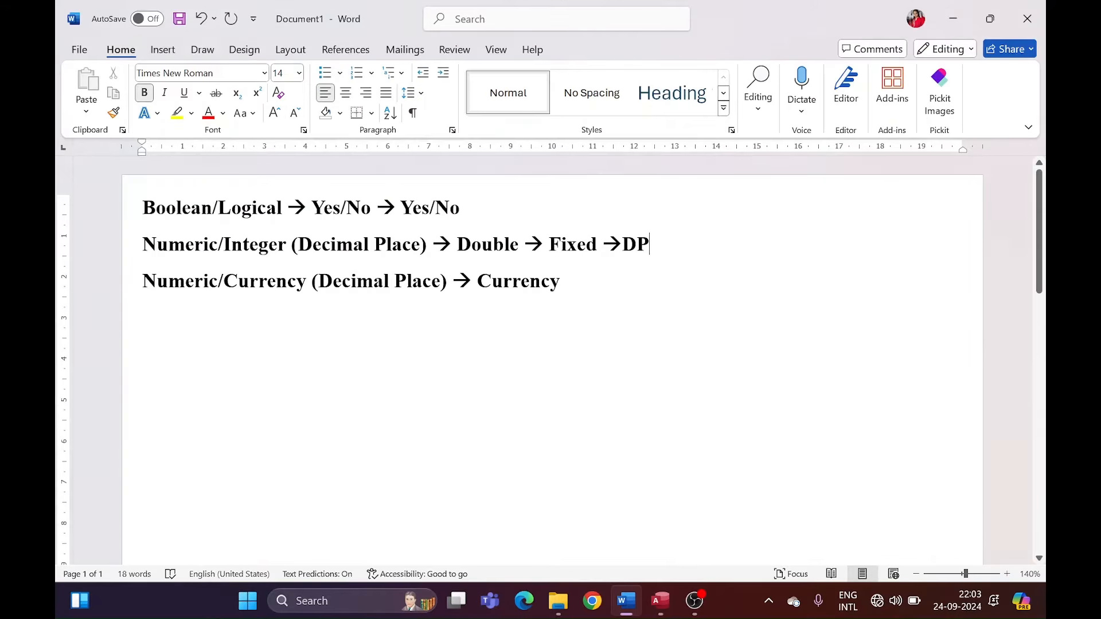
key("Down")
type("--")
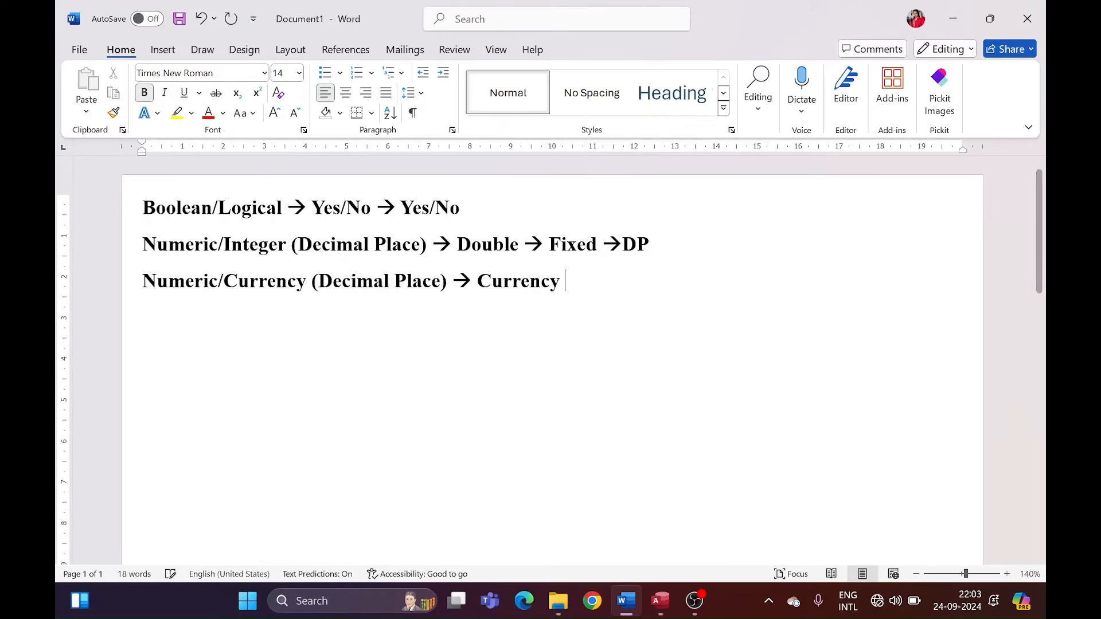
type("> Euro")
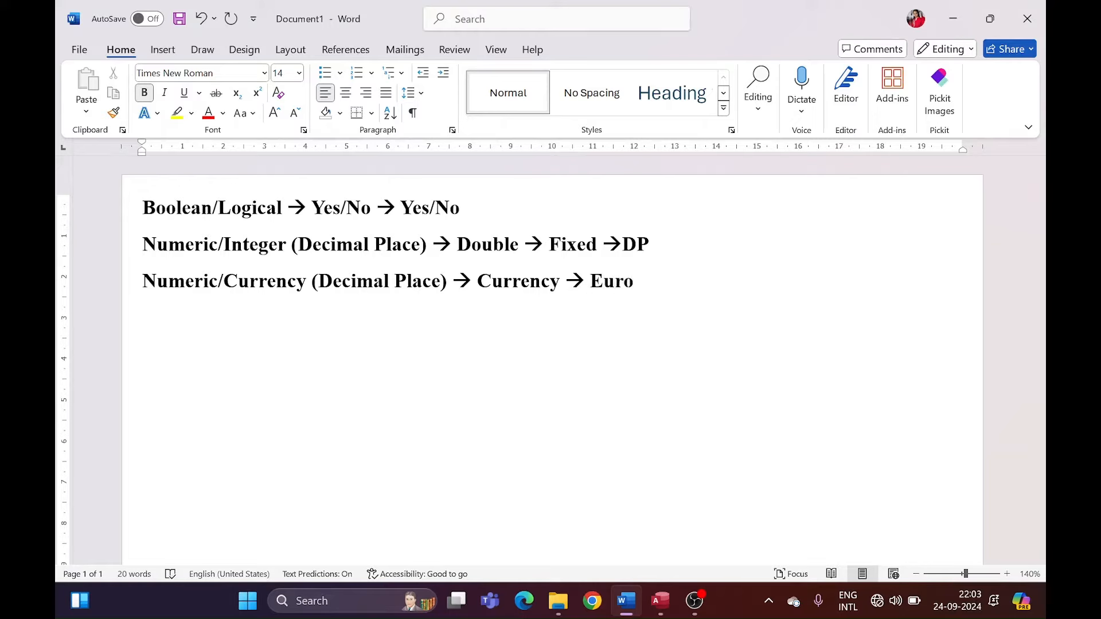
type("/Currency")
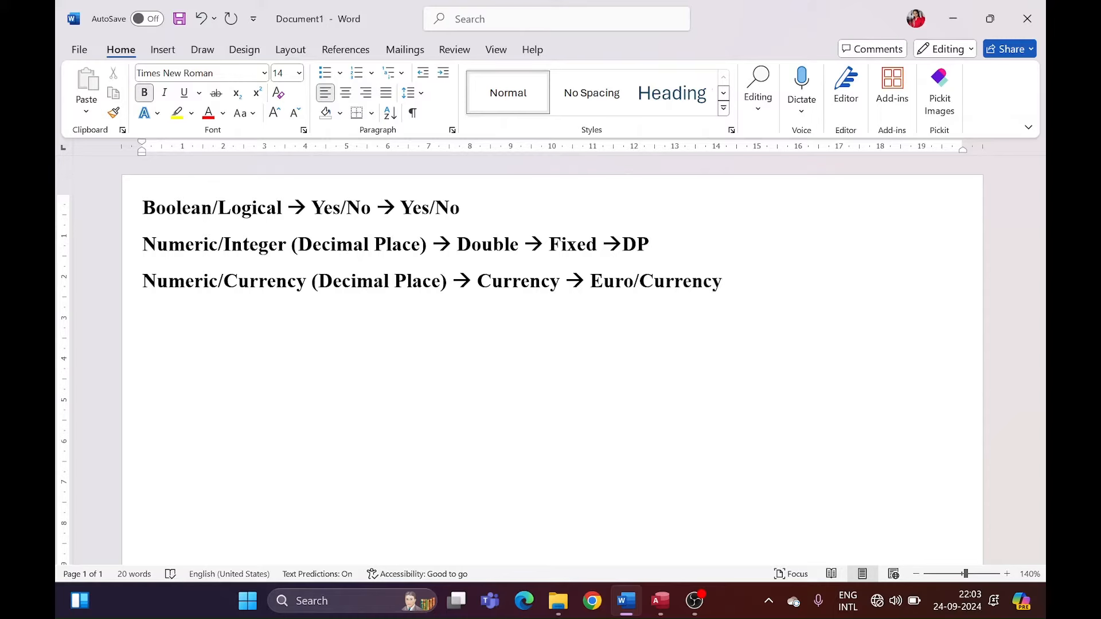
type(" -->")
type("DP")
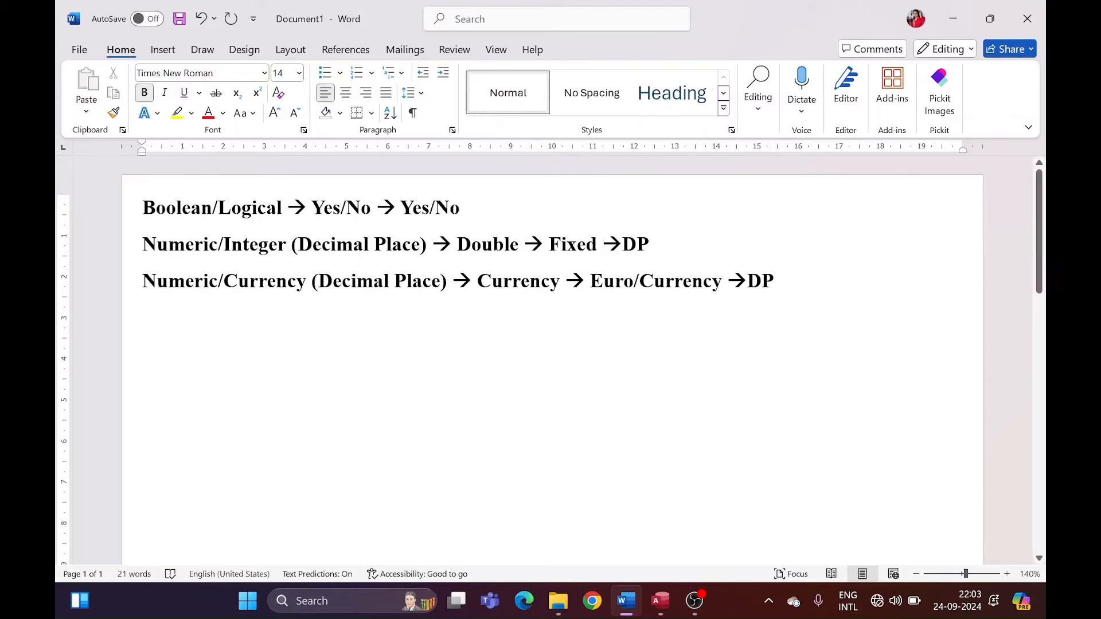
Step: Return to Access and show the J2421child table in Datasheet View to review its records
key("alt+Tab")
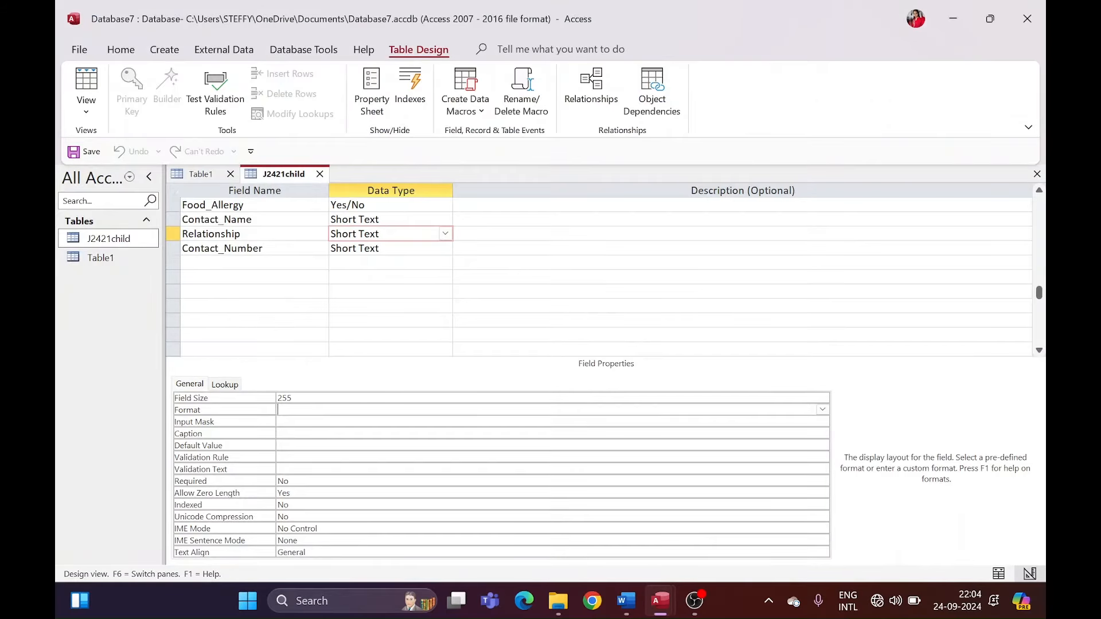
left_click(86, 107)
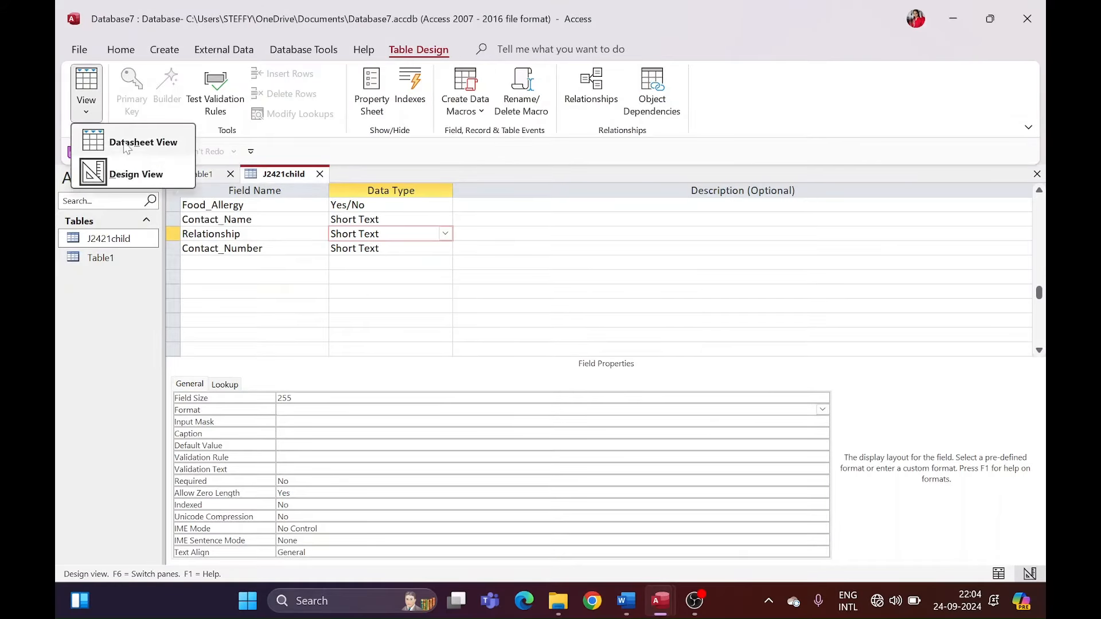
left_click(127, 142)
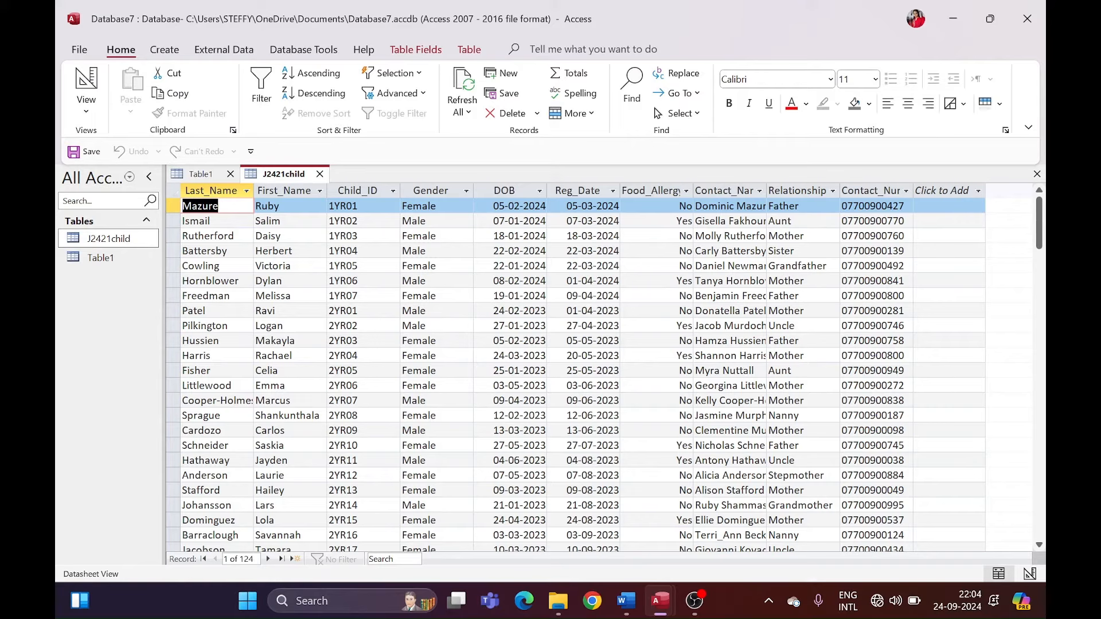
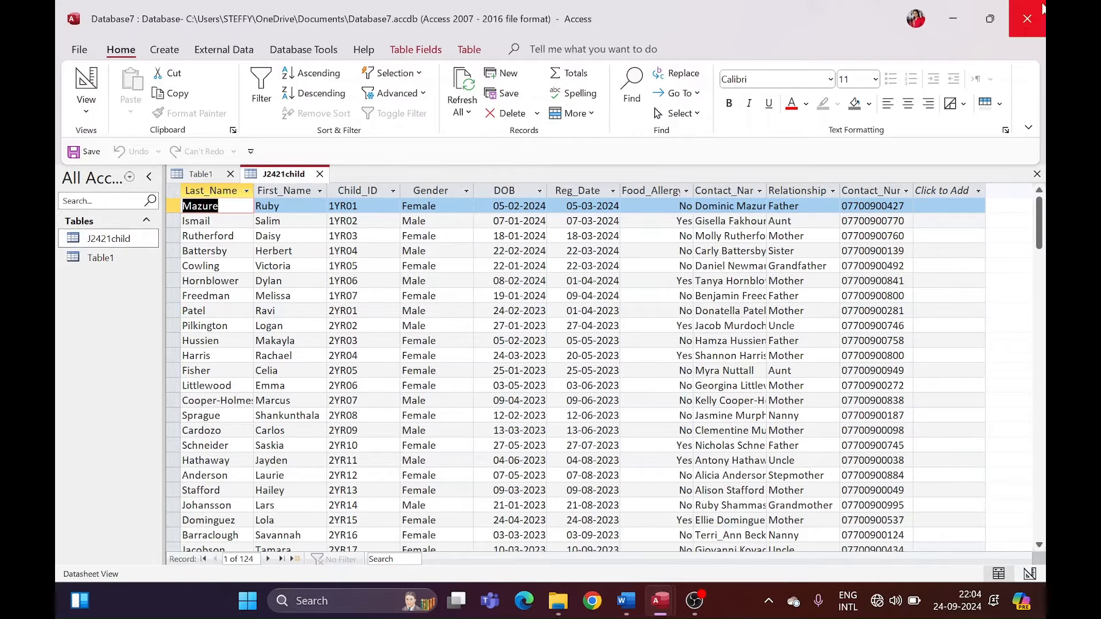
Step: Switch from Database7 to the open CN 1514 P22 database window
left_click(964, 22)
mouse_move(659, 601)
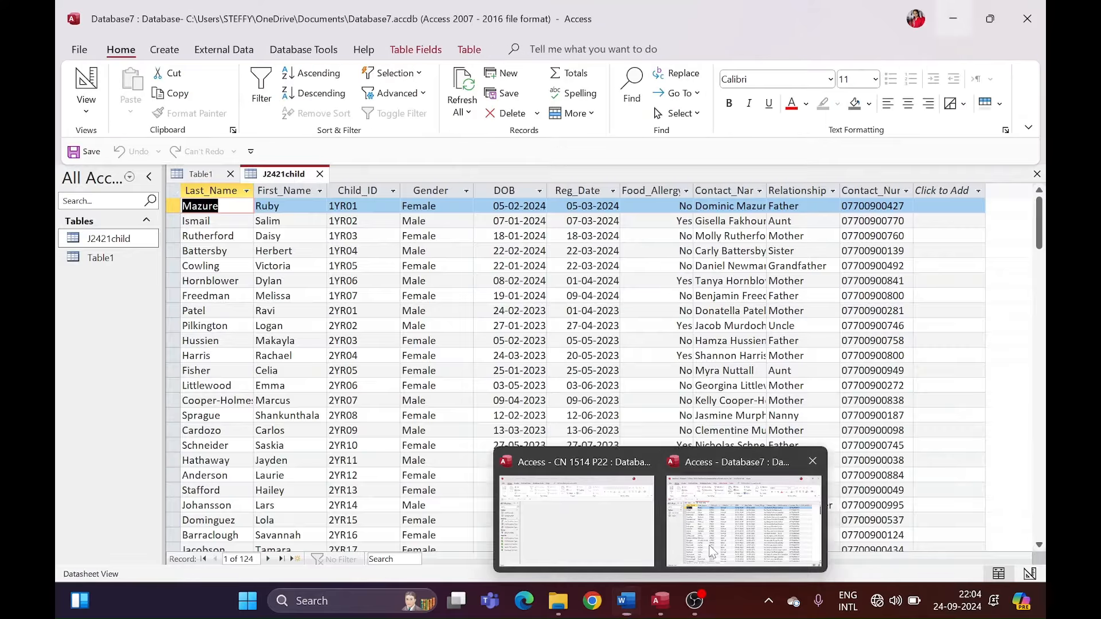
left_click(734, 519)
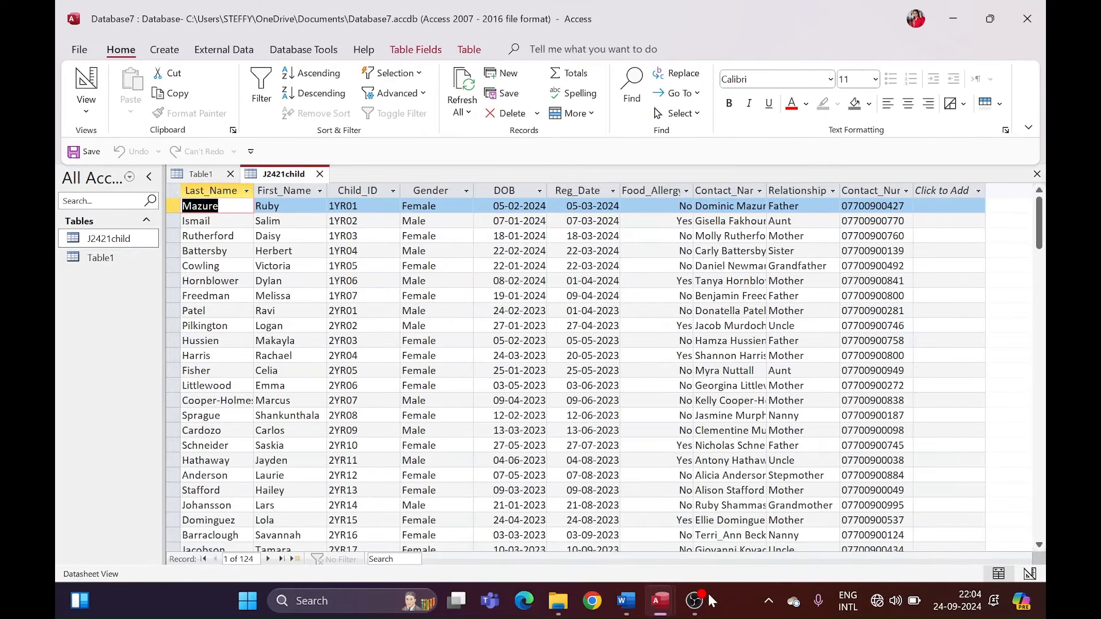
left_click(545, 517)
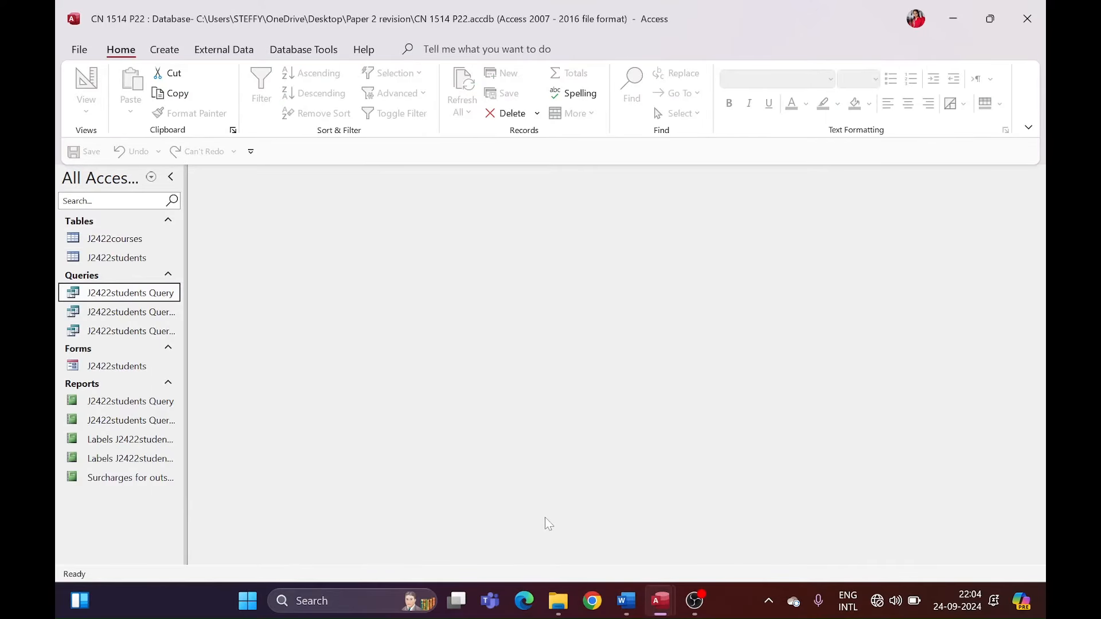
Step: Open the J2422courses and J2422students tables to view their data, and close both
left_click(155, 243)
double_click(155, 244)
double_click(146, 259)
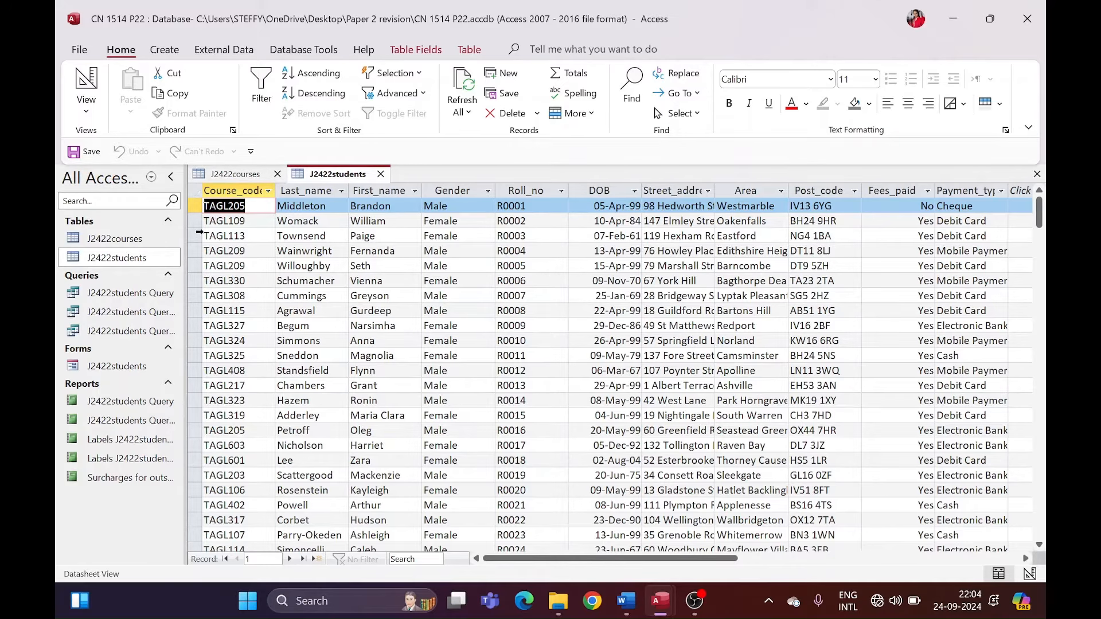
left_click(278, 174)
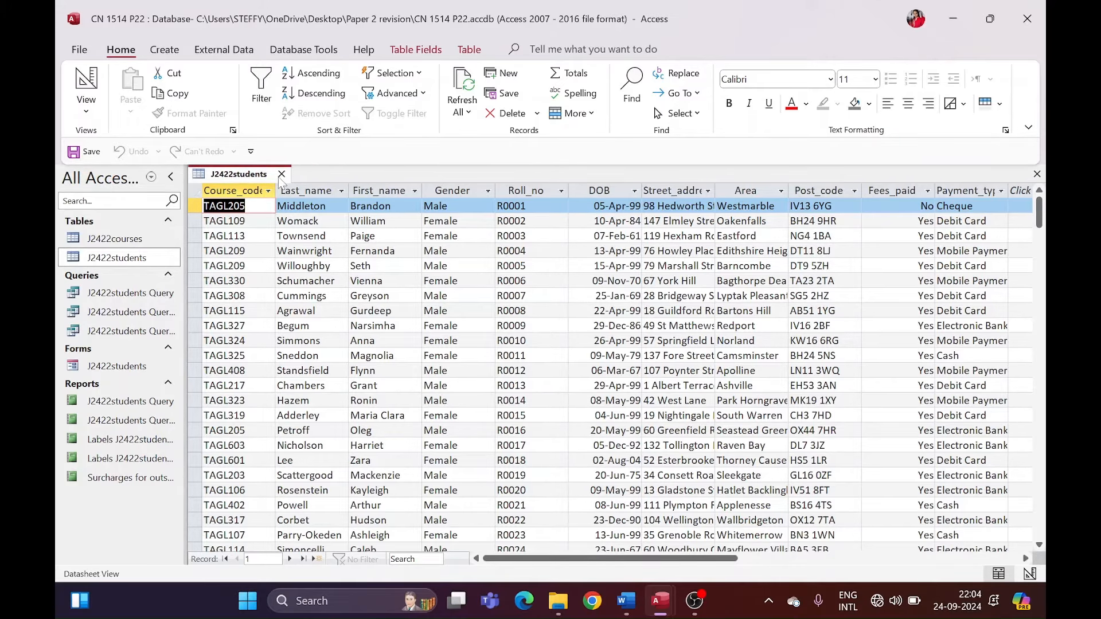
left_click(277, 175)
Step: Examine the relationship between J2422courses and J2422students, including its referential integrity setting, and close the Relationships window
left_click(303, 49)
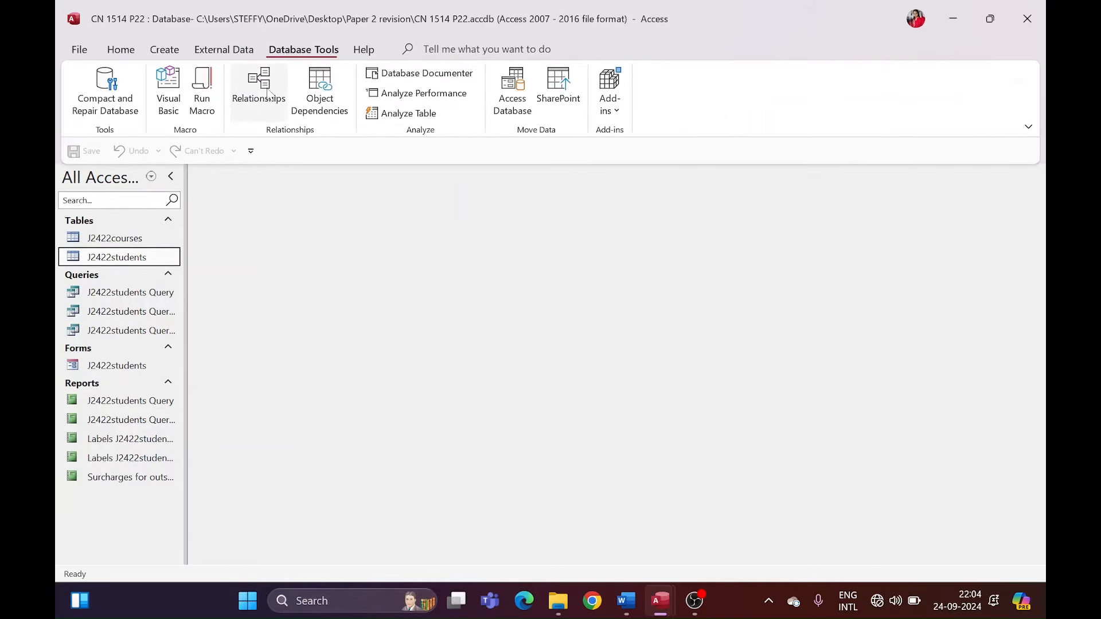
left_click(259, 100)
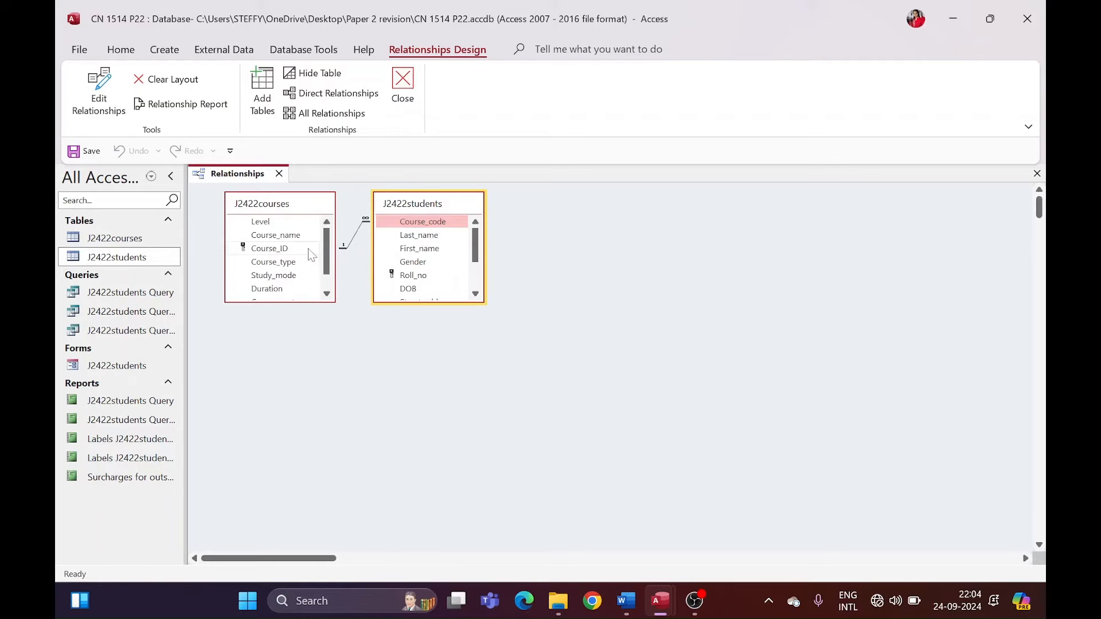
double_click(360, 234)
left_click_drag(433, 147, 243, 329)
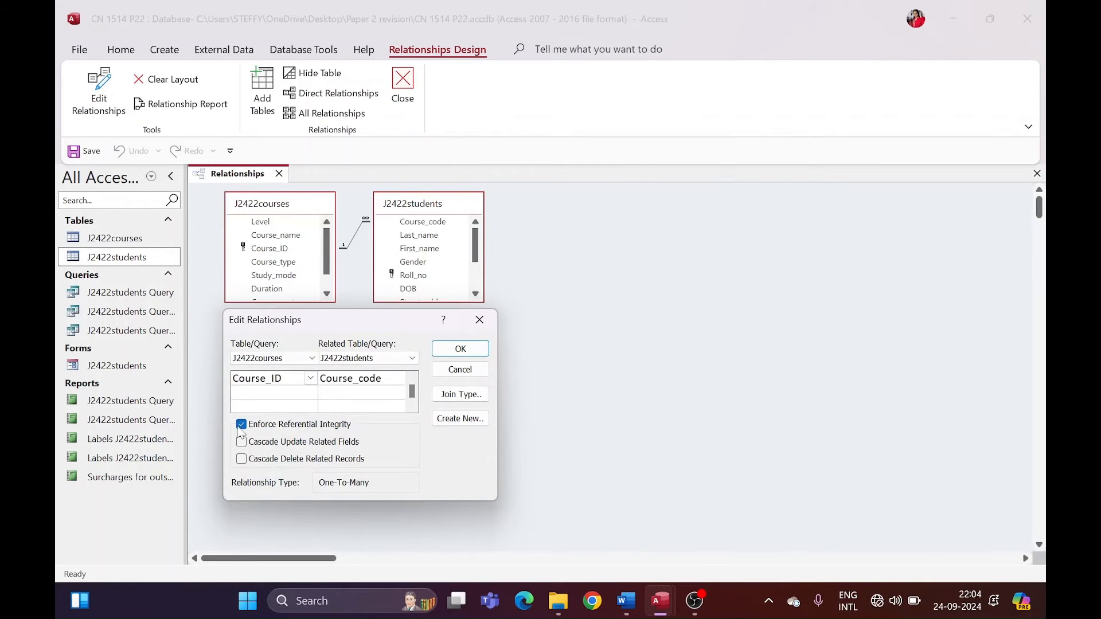
left_click(476, 351)
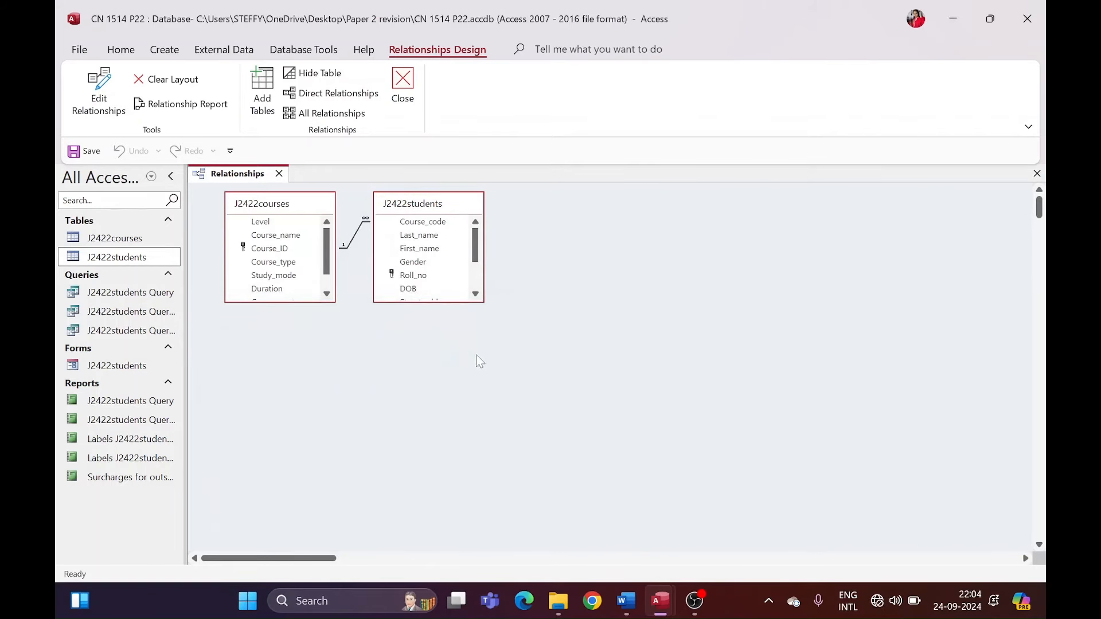
left_click(403, 92)
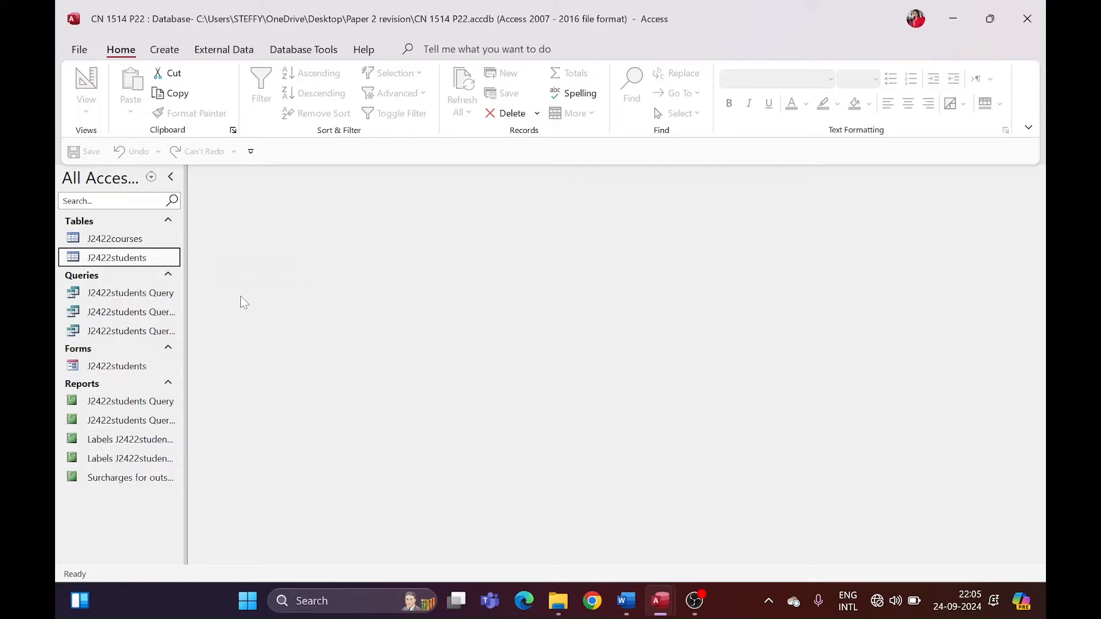
Step: Open the J2422students table and bring up the commands for creating new database objects
double_click(142, 259)
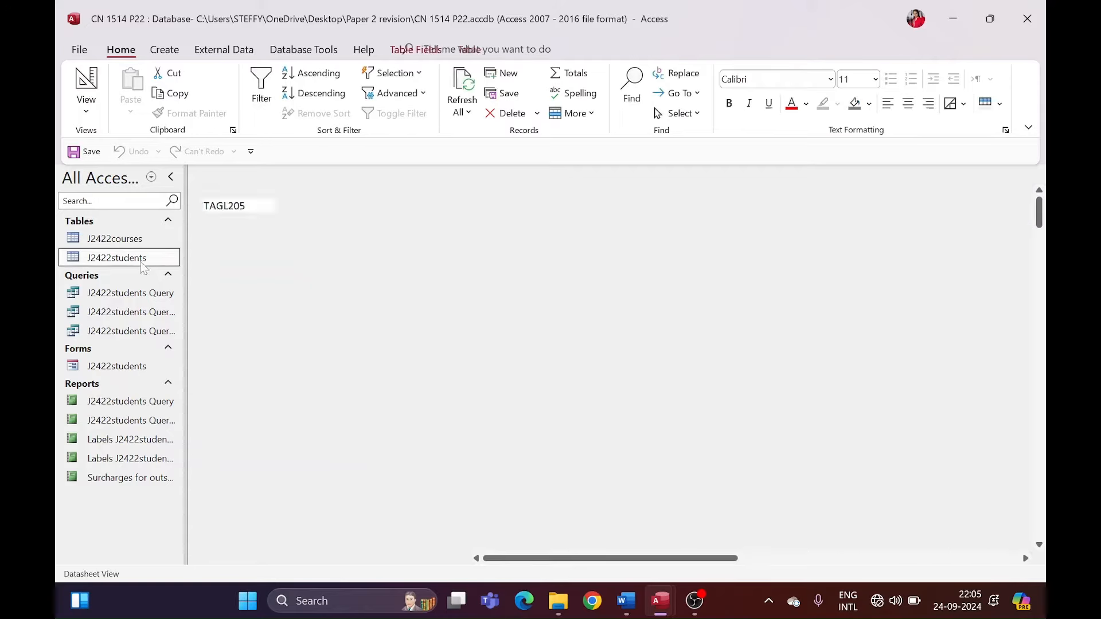
left_click(164, 50)
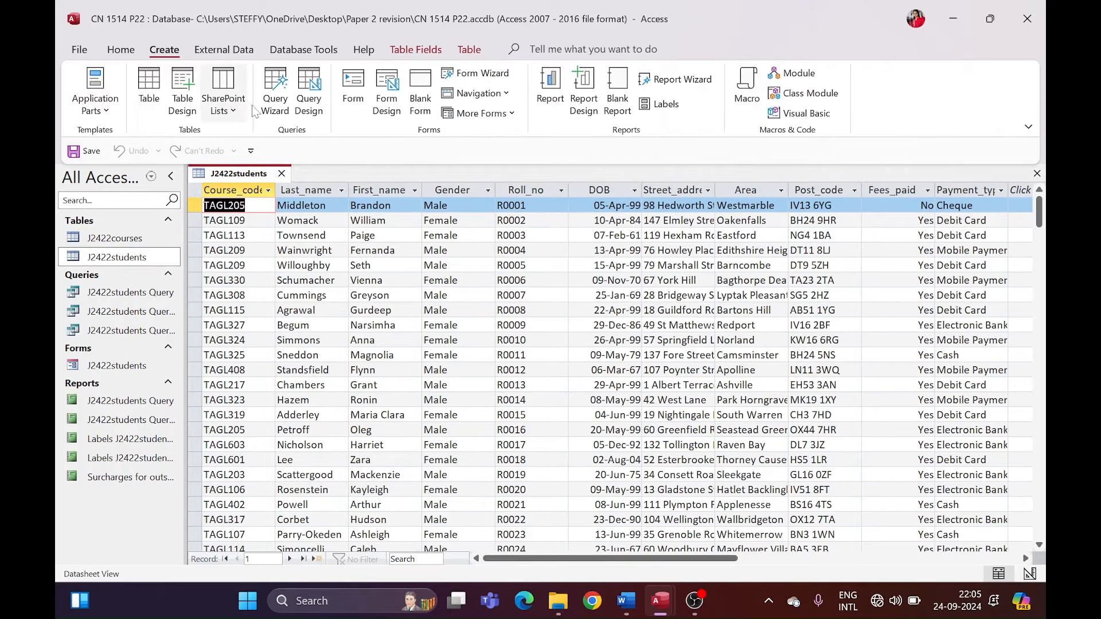
Step: Start a Simple Query Wizard query and include all fields from the J2422students and J2422courses tables
left_click(276, 92)
left_click(598, 335)
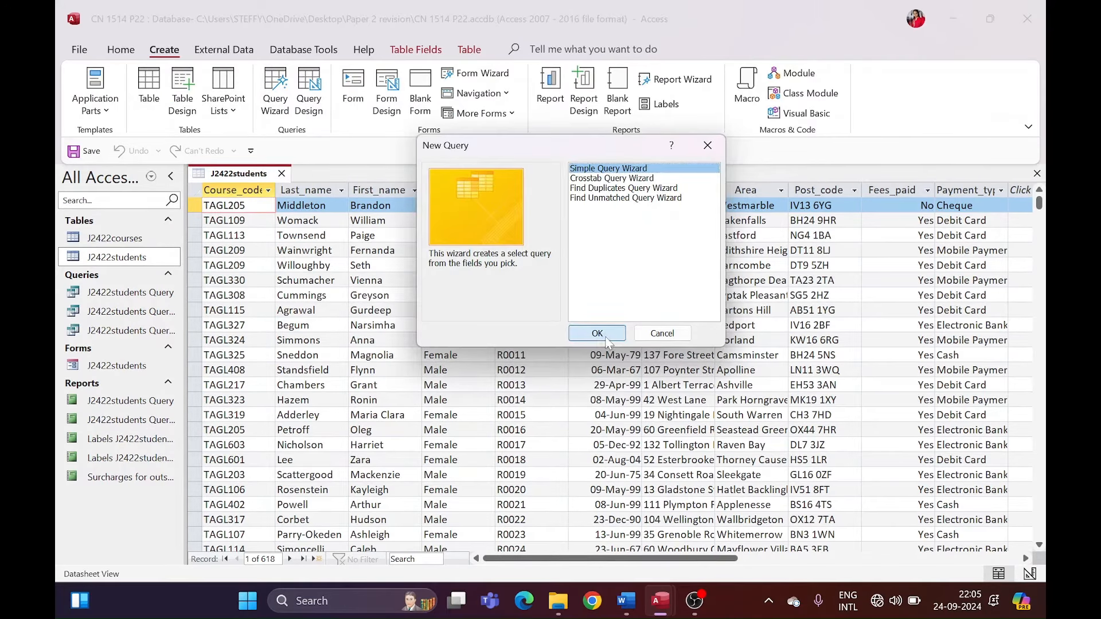
left_click(522, 275)
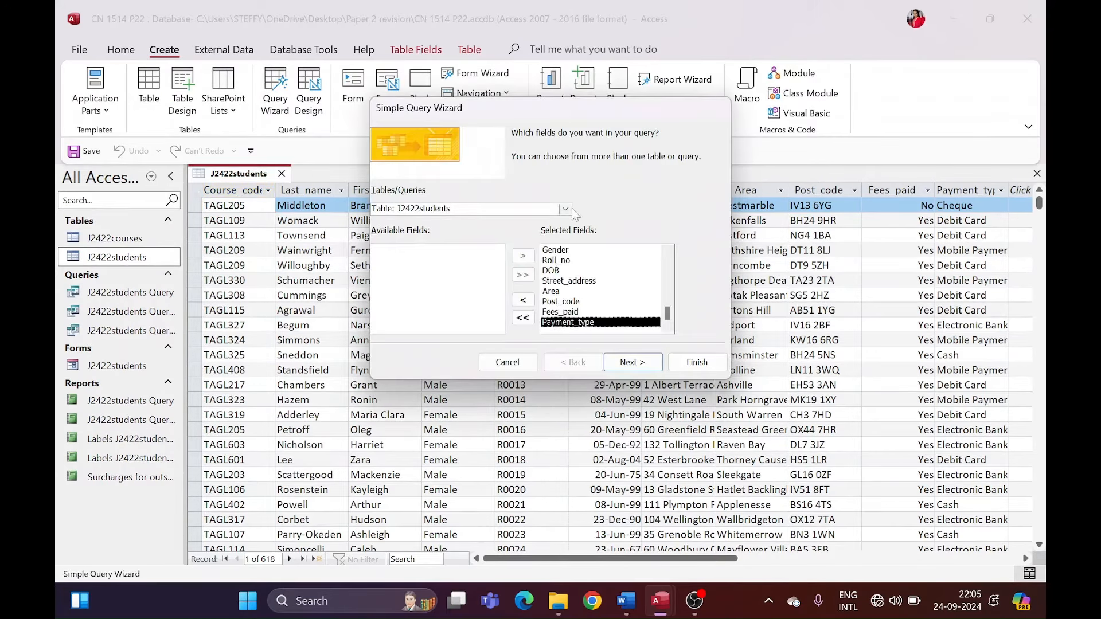
left_click(566, 208)
left_click(549, 222)
left_click(522, 275)
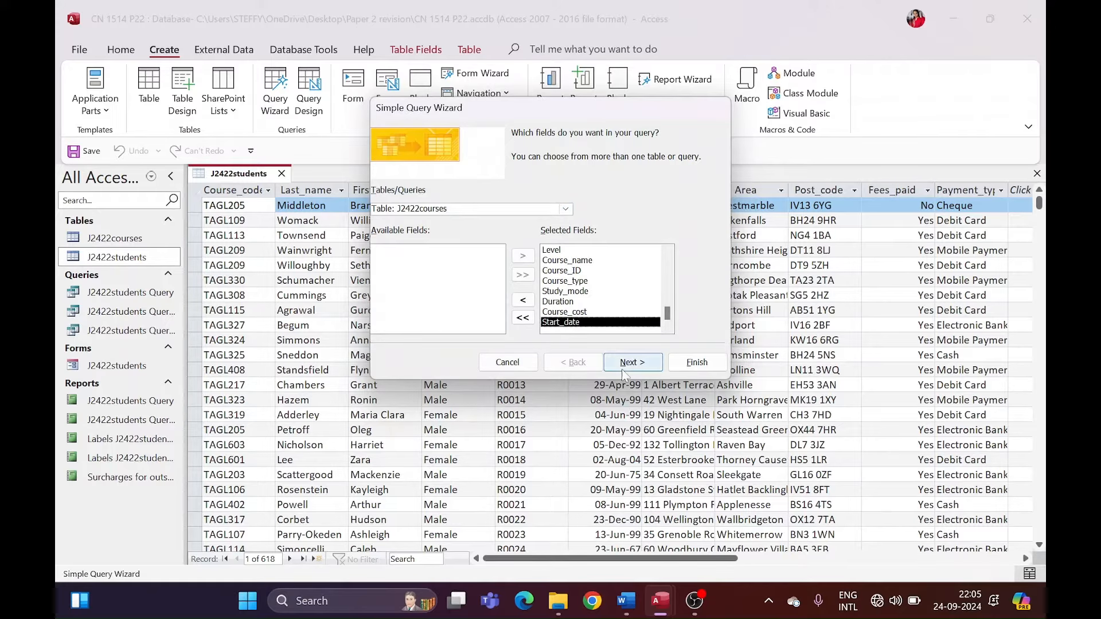
Step: Finish the query wizard with the option to modify the query design, and select the Criteria row in the design grid
left_click(632, 359)
left_click(634, 360)
left_click(507, 278)
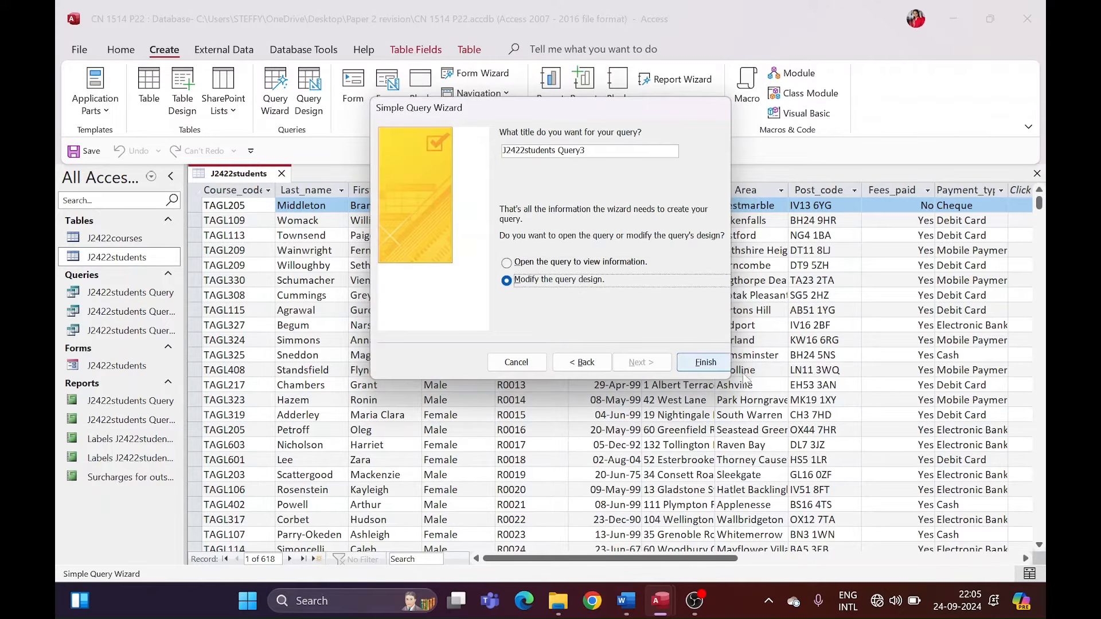
left_click(709, 364)
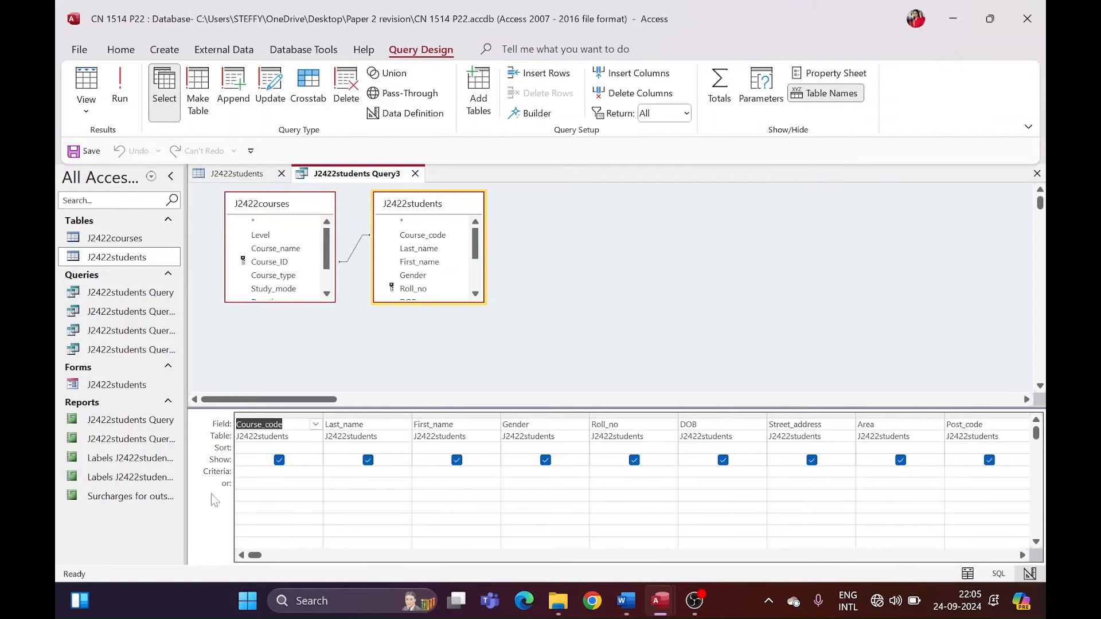
left_click(236, 473)
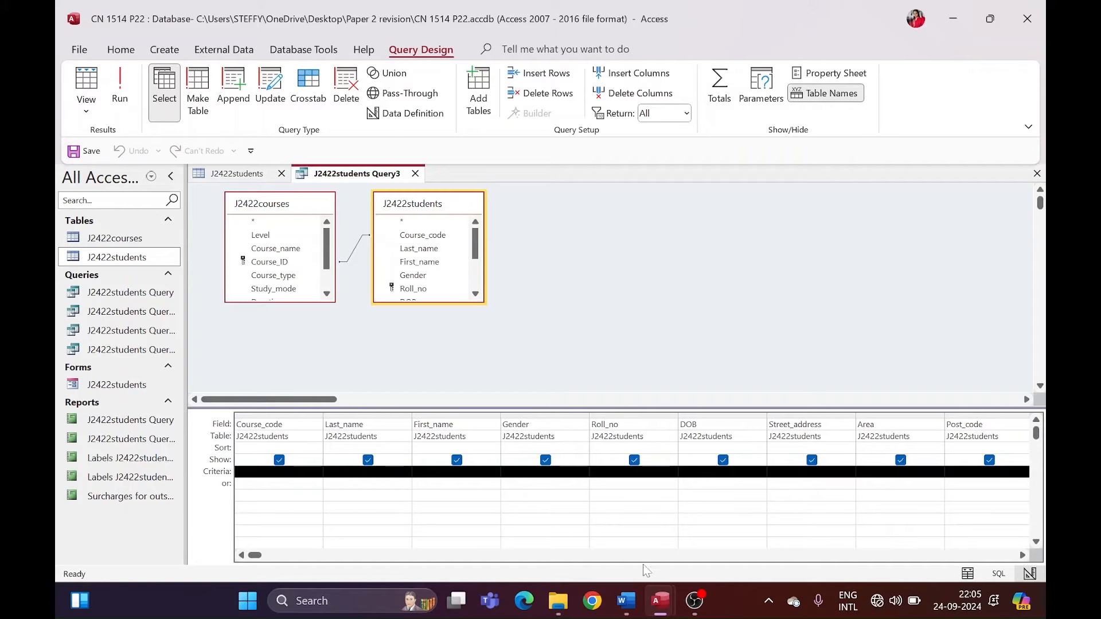
Step: Switch to the Word notes document and add a new line reading "Day is Monday →" below the Numeric/Currency line
left_click(633, 594)
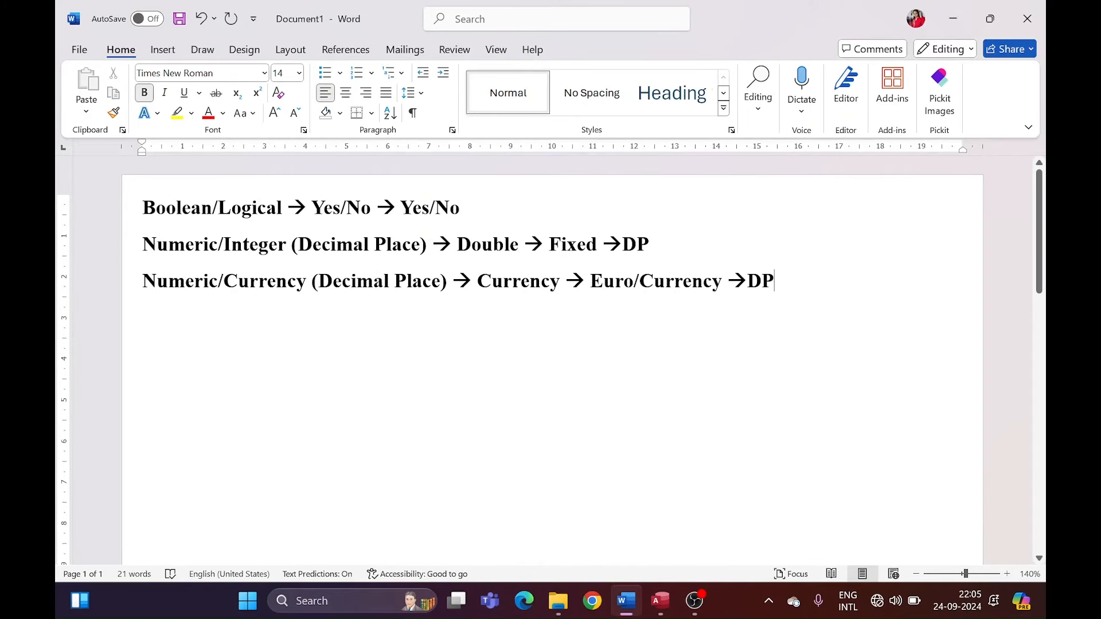
key("Return")
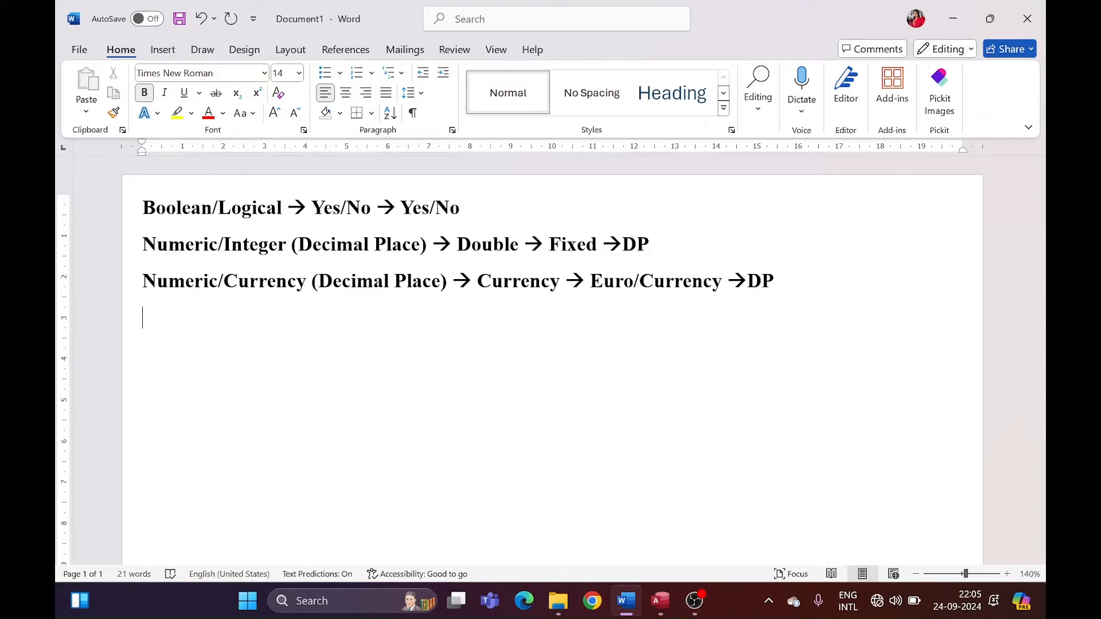
type("Day is Monday")
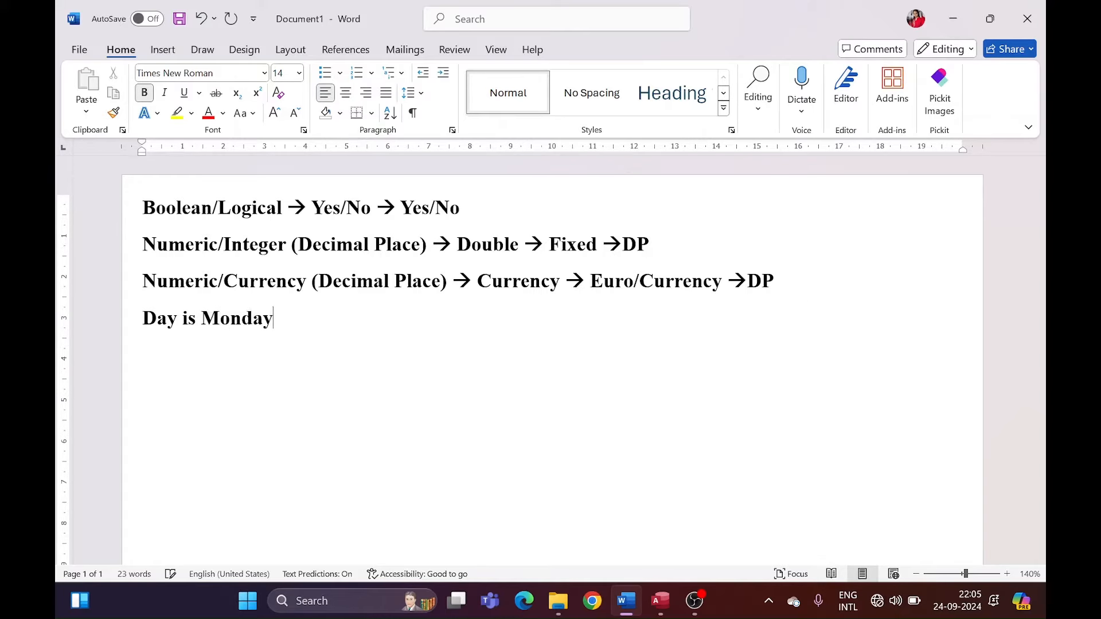
type(" -->")
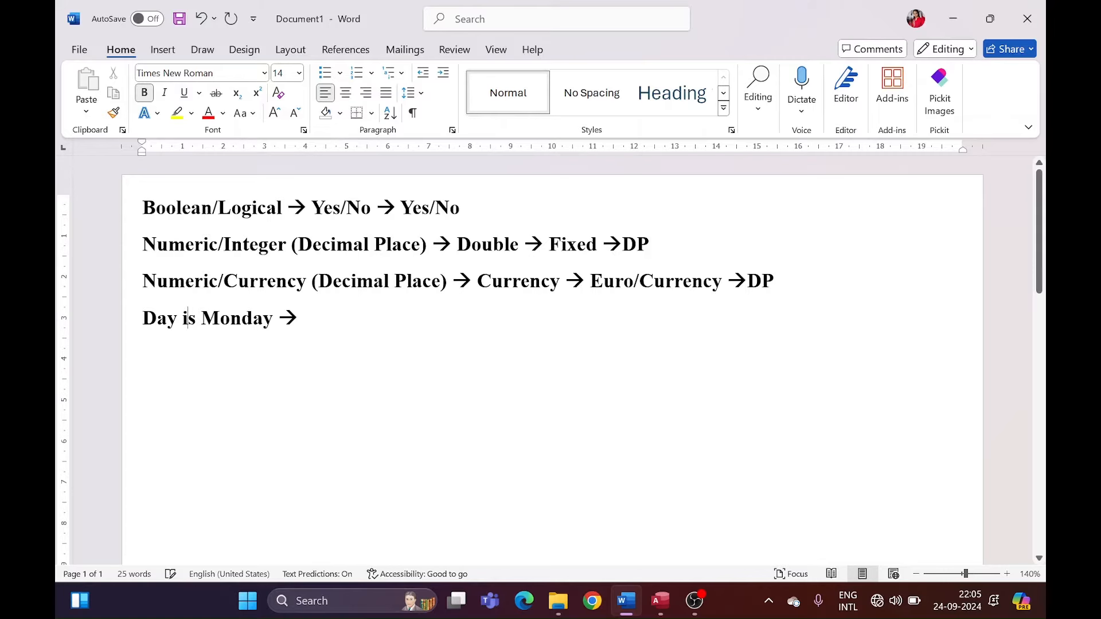
Step: Highlight the word "is" in yellow and complete the line with "Monday" after the arrow
double_click(188, 317)
left_click(251, 296)
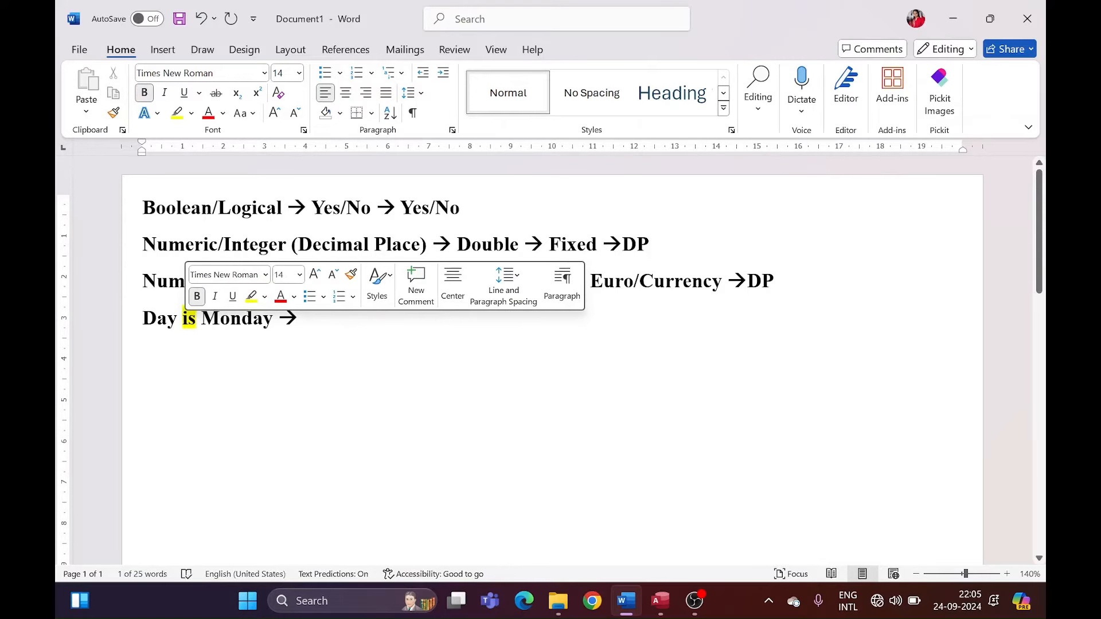
left_click(188, 318)
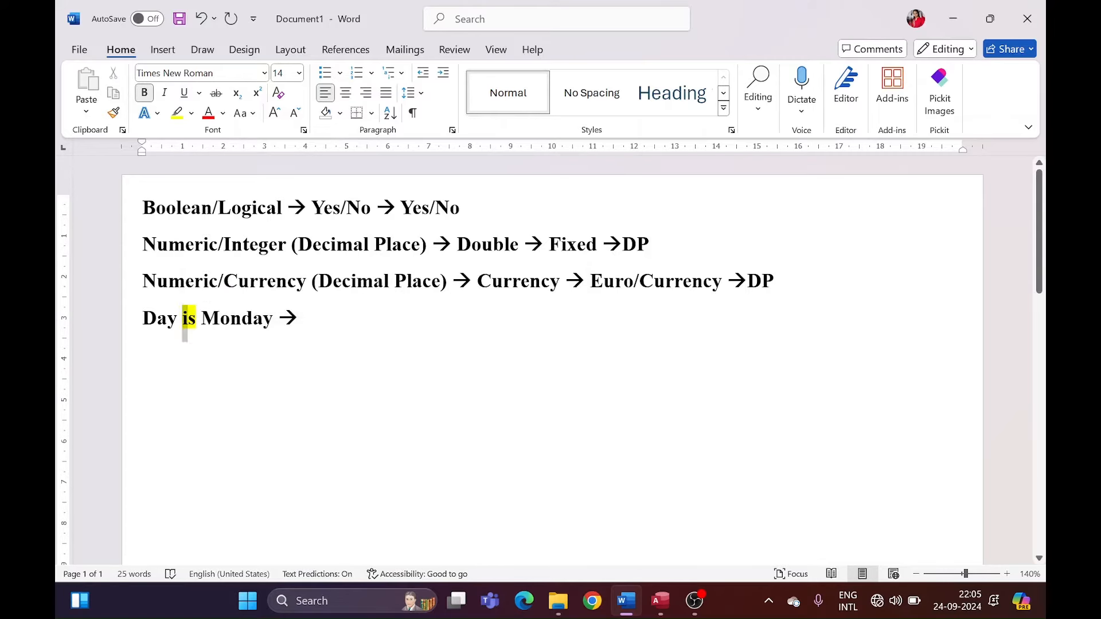
left_click_drag(187, 319, 274, 318)
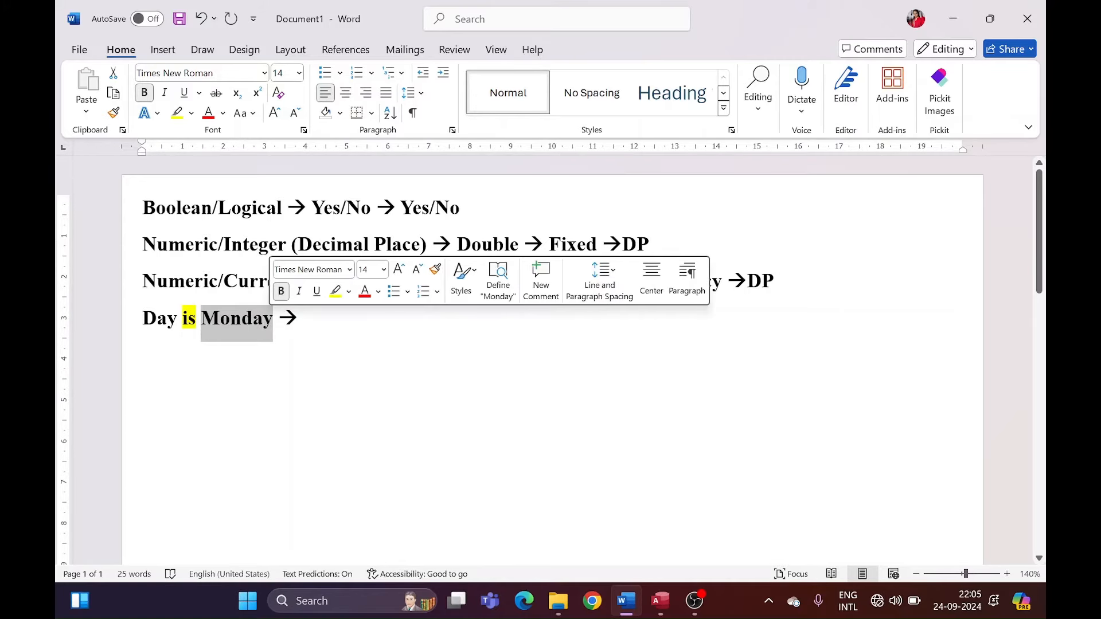
left_click(299, 319)
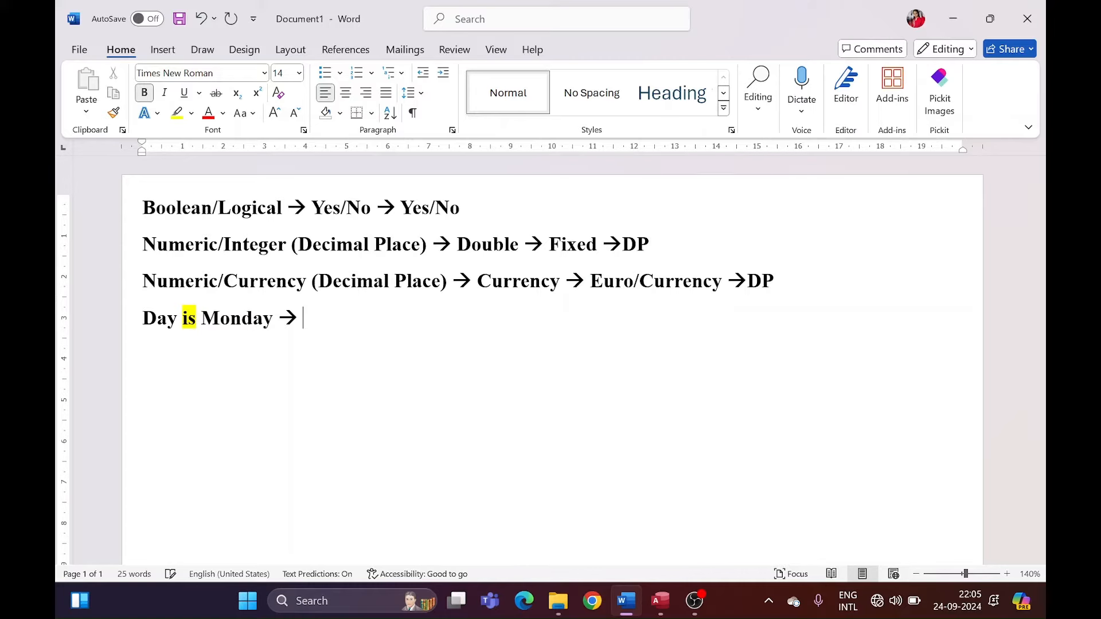
type("Monday")
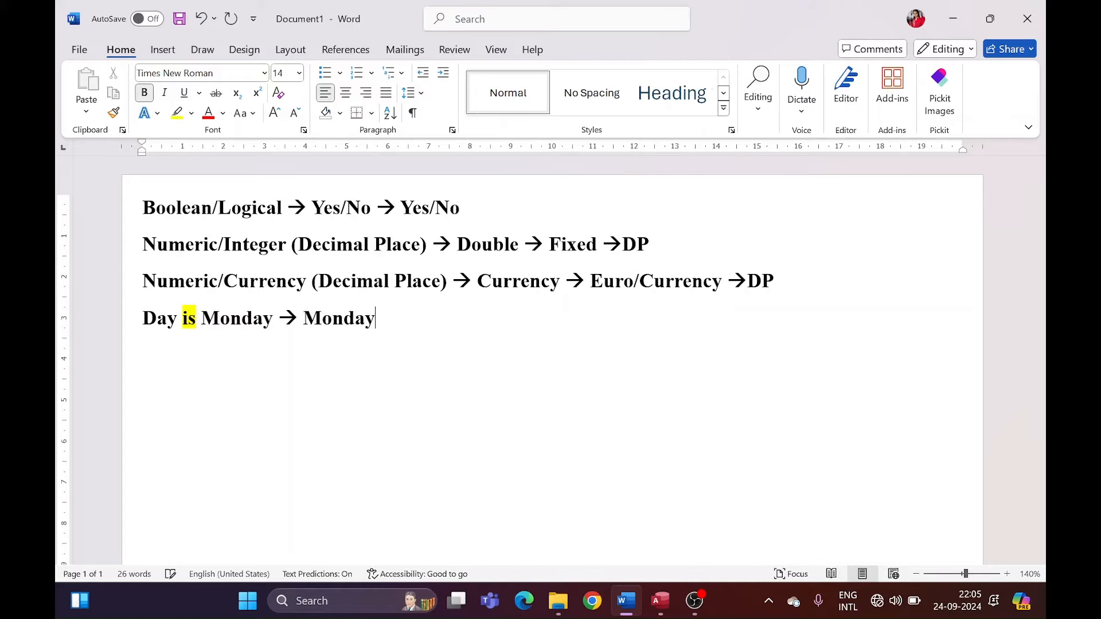
Step: Add a new line reading "Day includes Monday" and highlight the word "includes" in yellow
key("Return")
type("Day ")
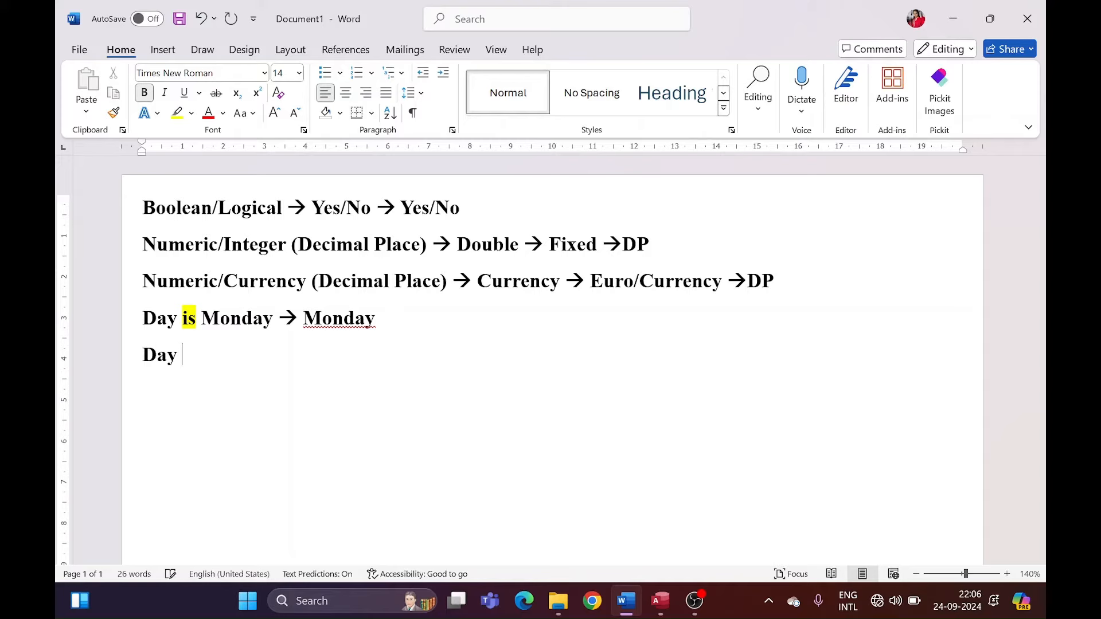
type("include")
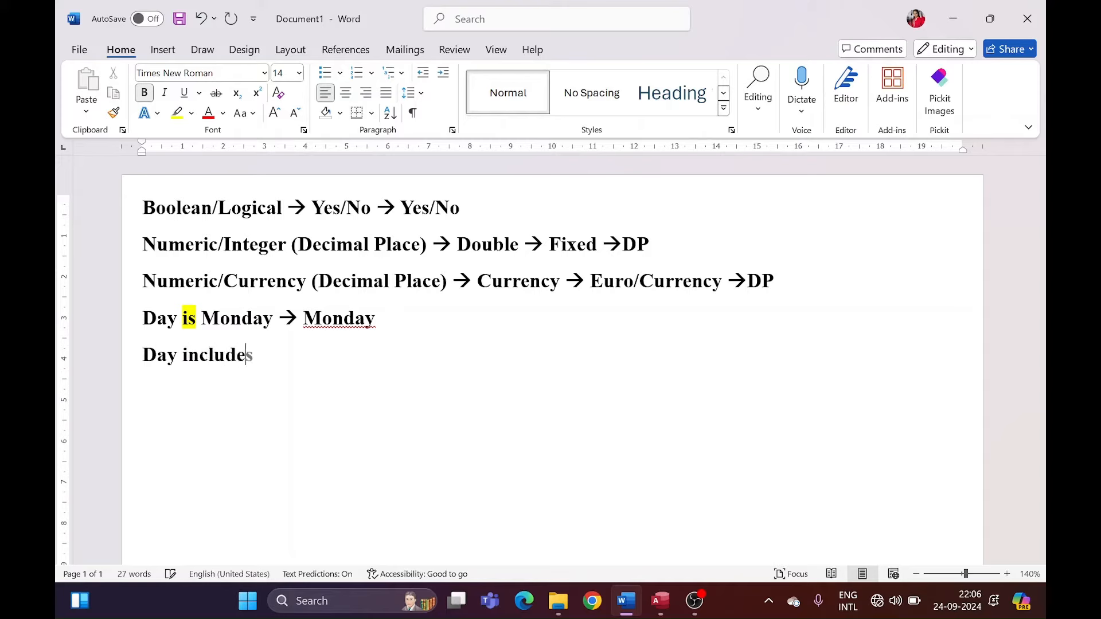
type("s Monday")
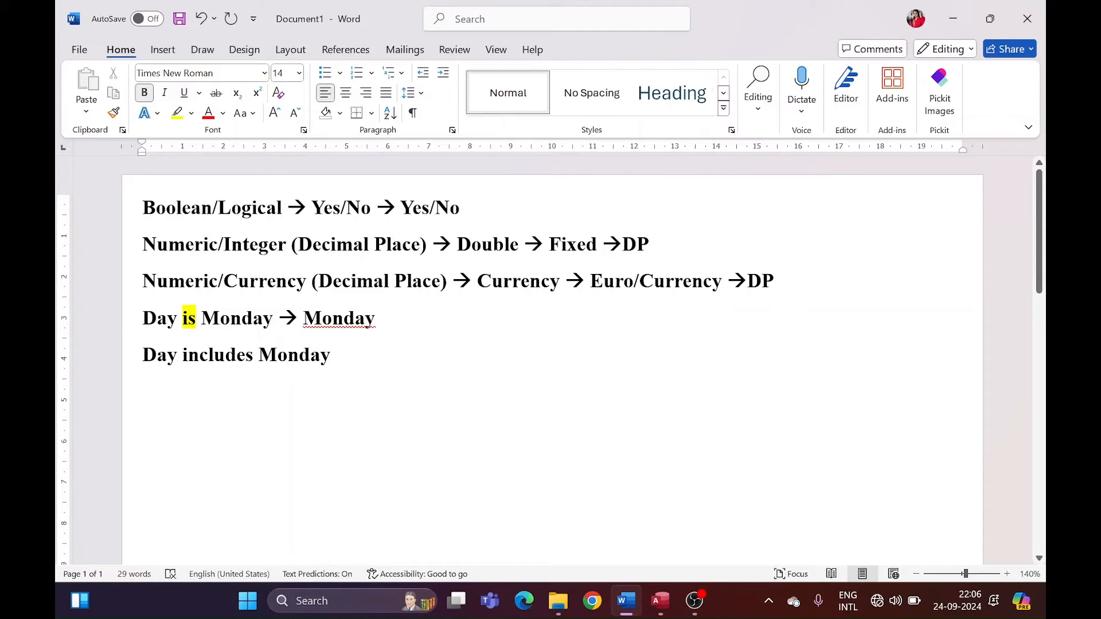
double_click(199, 355)
left_click(268, 332)
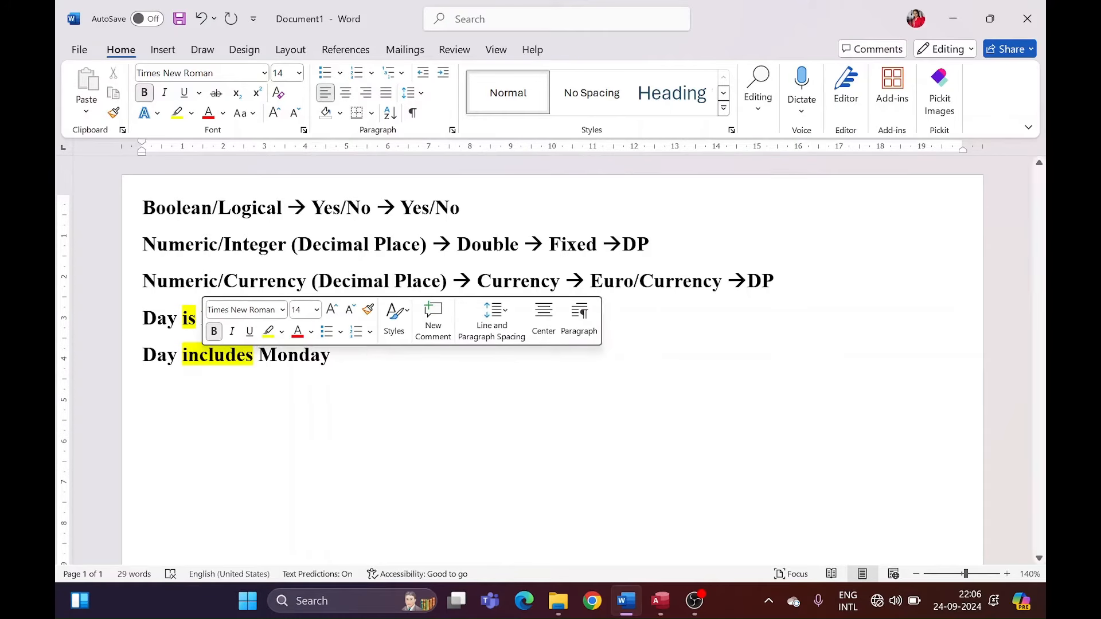
Step: Complete the "Day includes Monday" line with an arrow followed by "Like *Monday*"
left_click(331, 355)
type("-->")
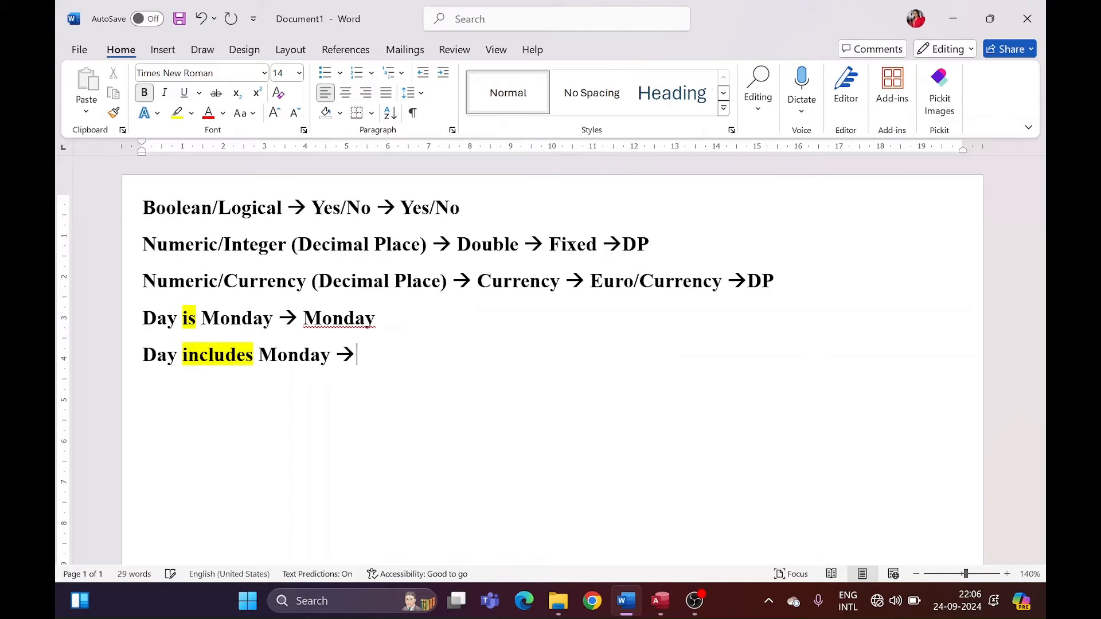
type(" Like")
type(" *")
type("Monday")
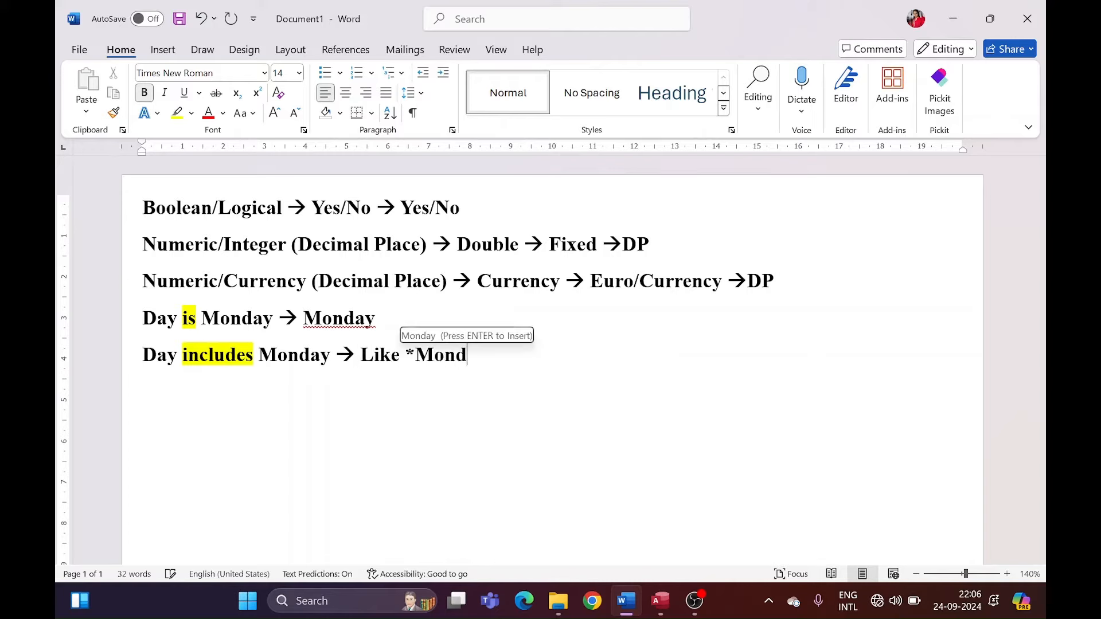
type("*")
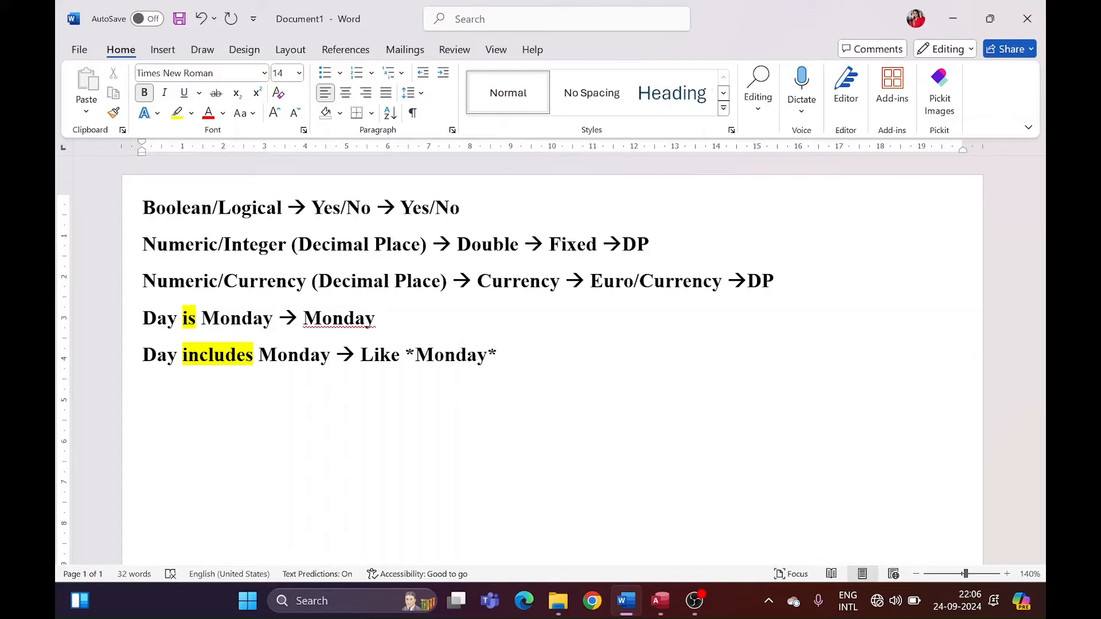
Step: Add a new line reading "Day contains Monday → Like *Monday*" and highlight the word "contains" in yellow
type("Day con")
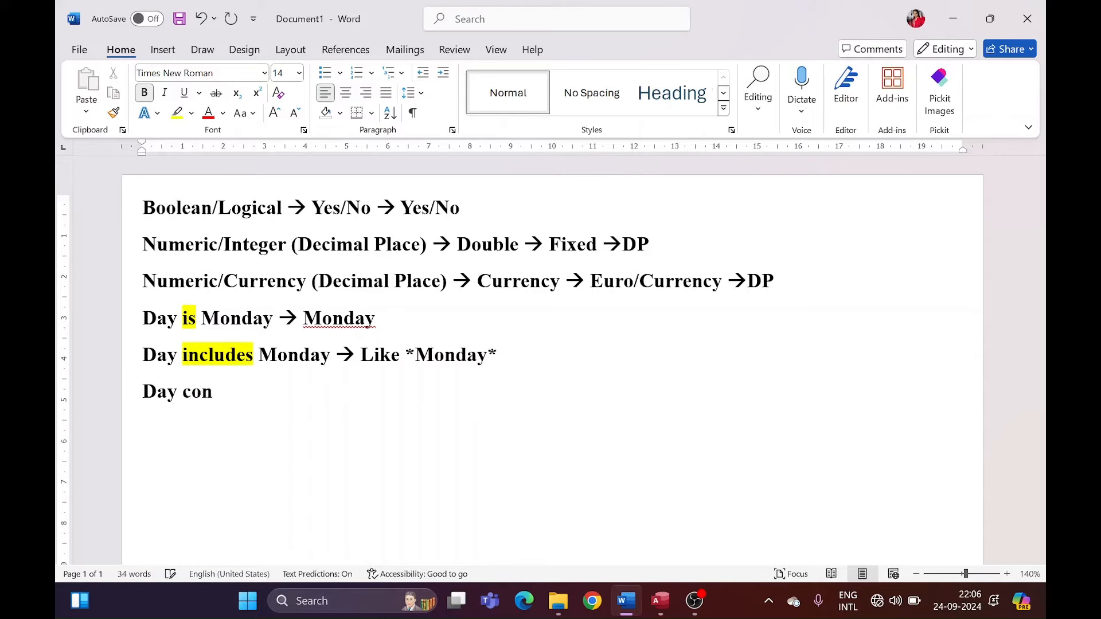
type("tains Monday -")
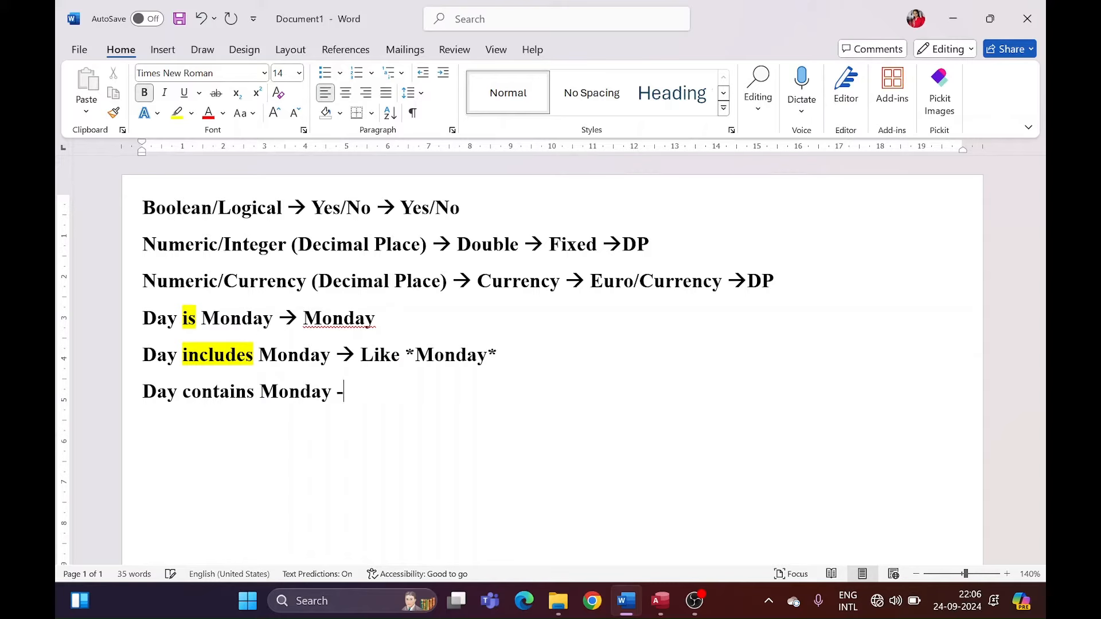
type("-> Like *M")
type("onday")
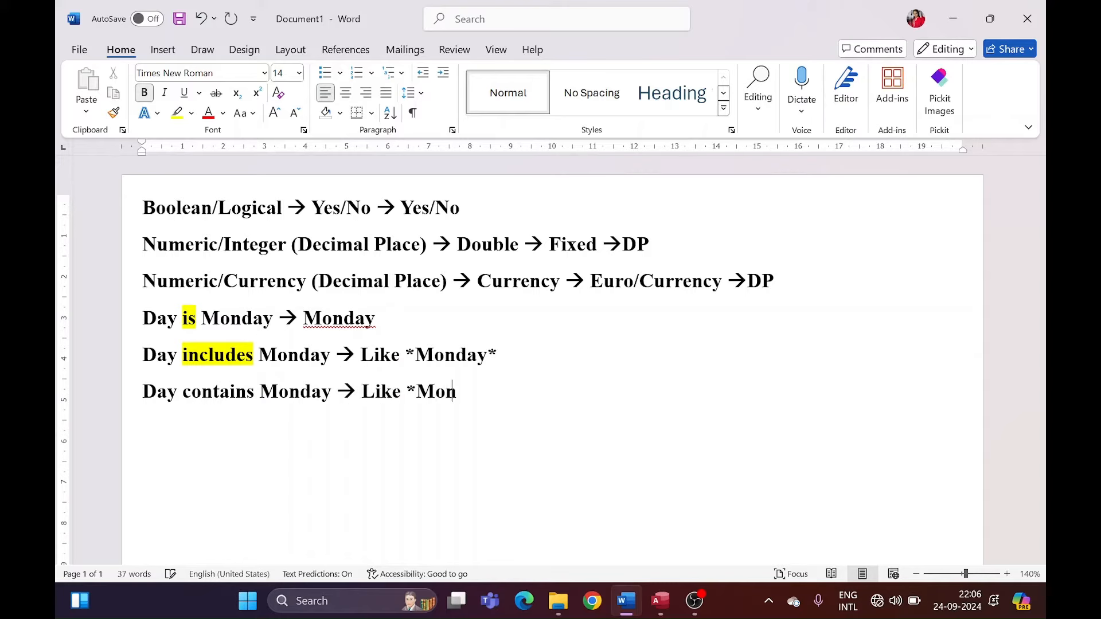
type("*")
double_click(219, 392)
left_click(291, 371)
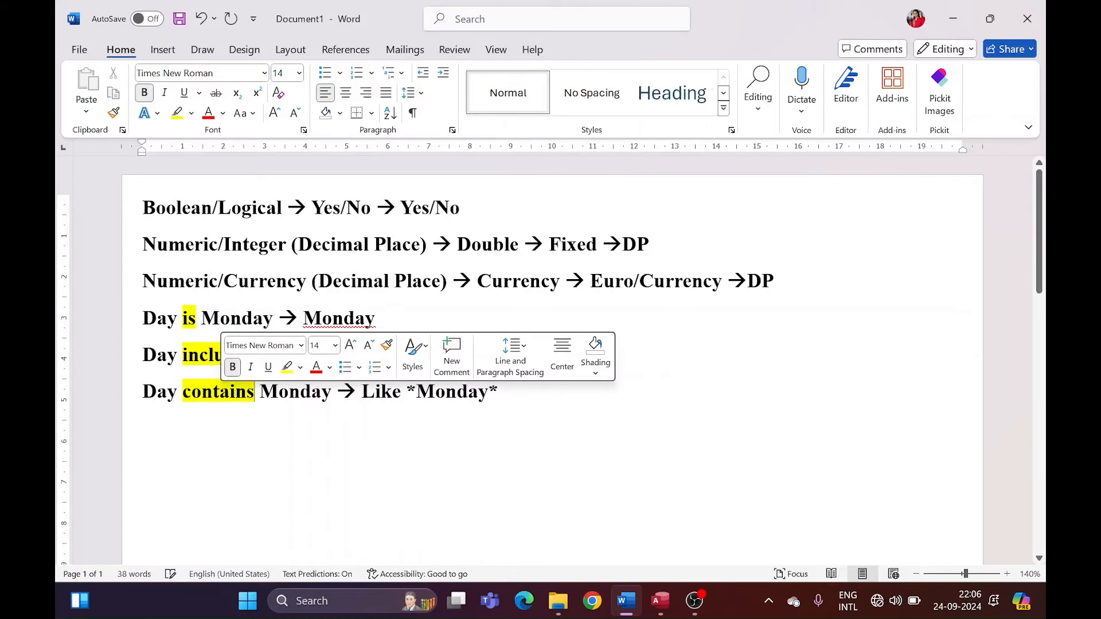
Step: Add a new line reading "Day begins with Monday →" below the "contains" line
key("Down")
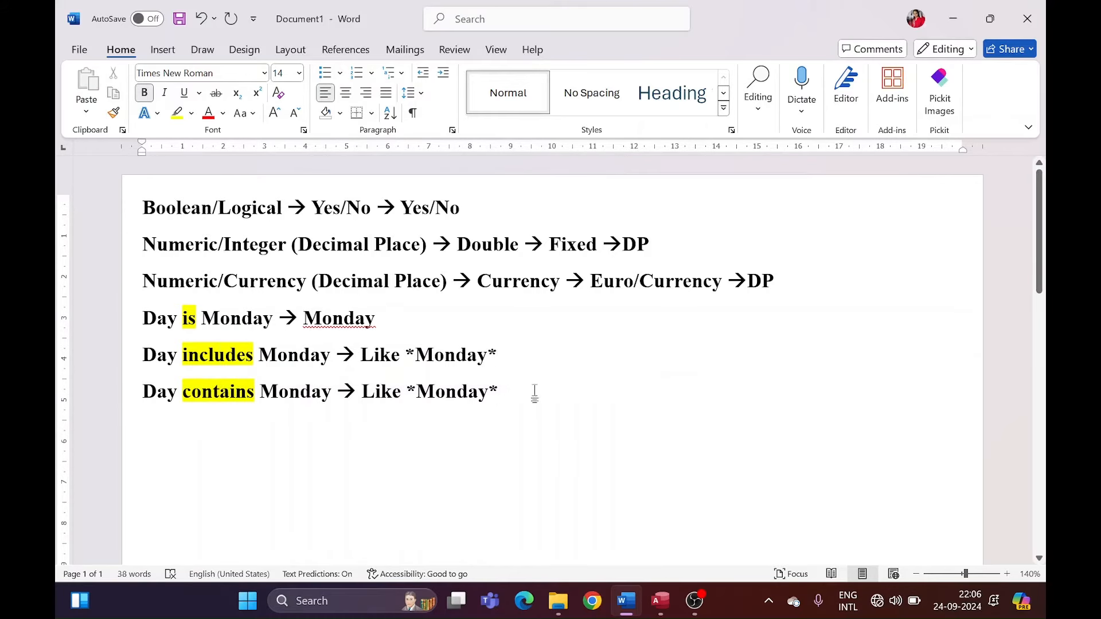
type("Day")
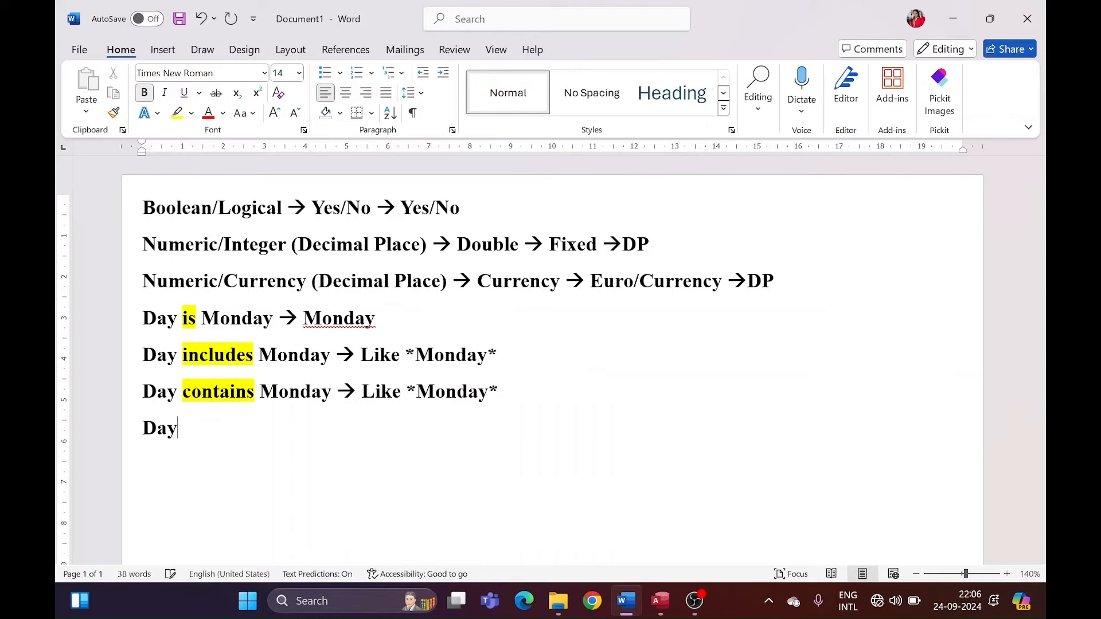
type(" begins with")
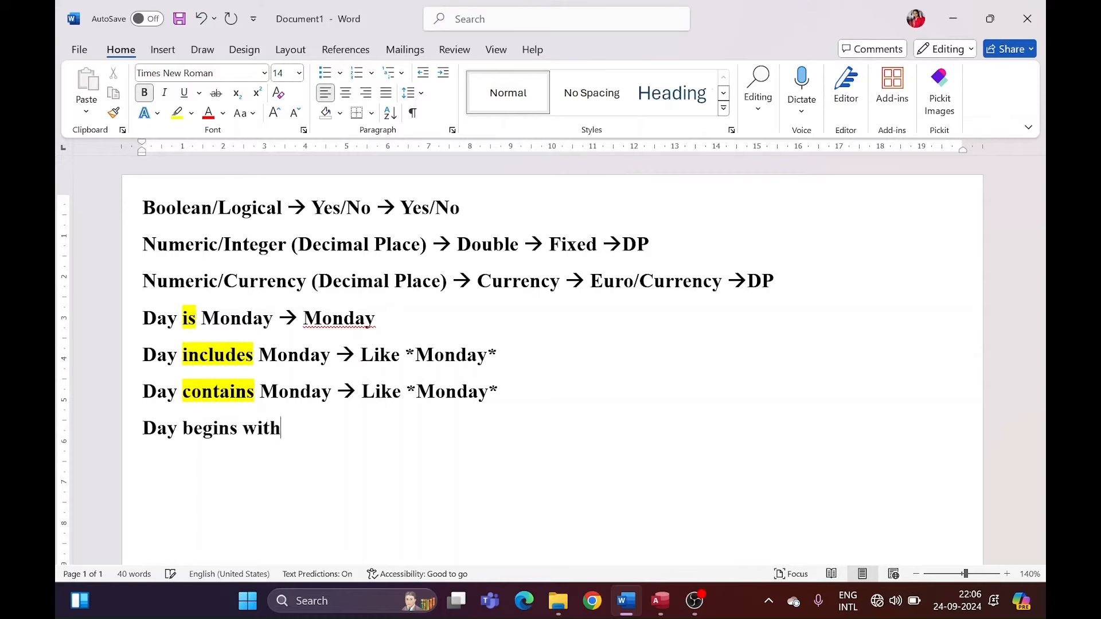
type(" Monday")
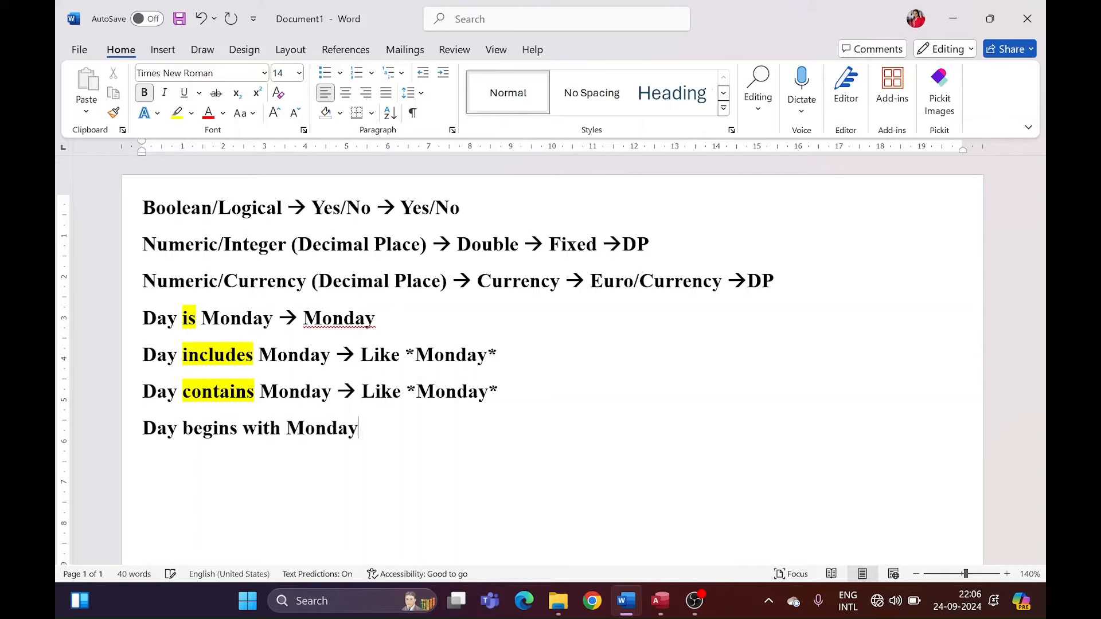
type(" -->")
Step: Highlight the word "begins" in yellow and complete the line with "Like Monday*" after the arrow
double_click(211, 429)
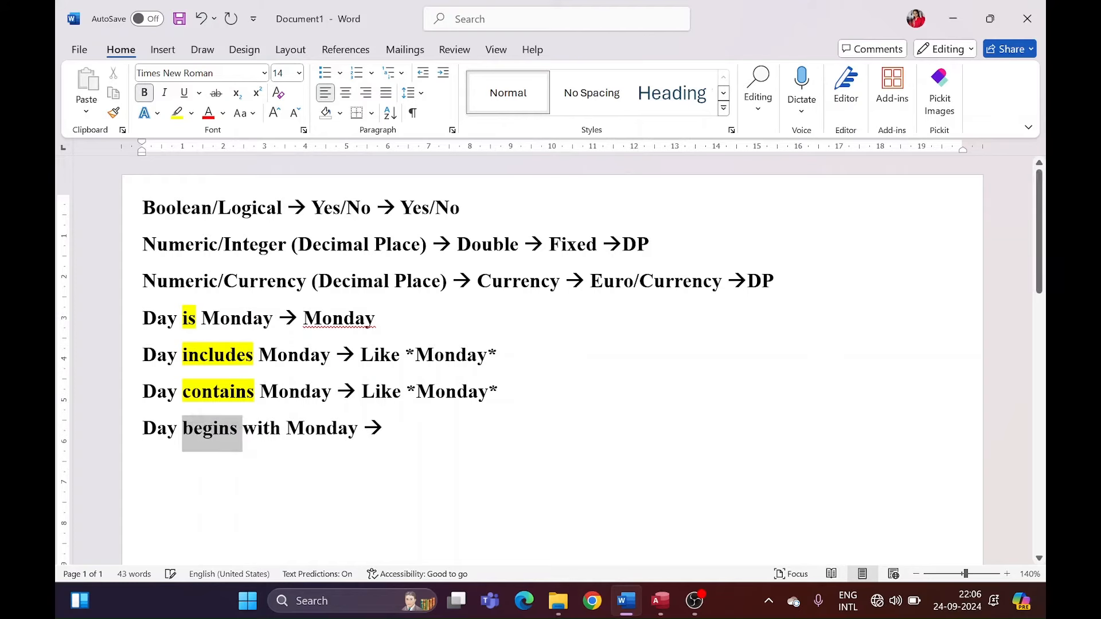
left_click(259, 402)
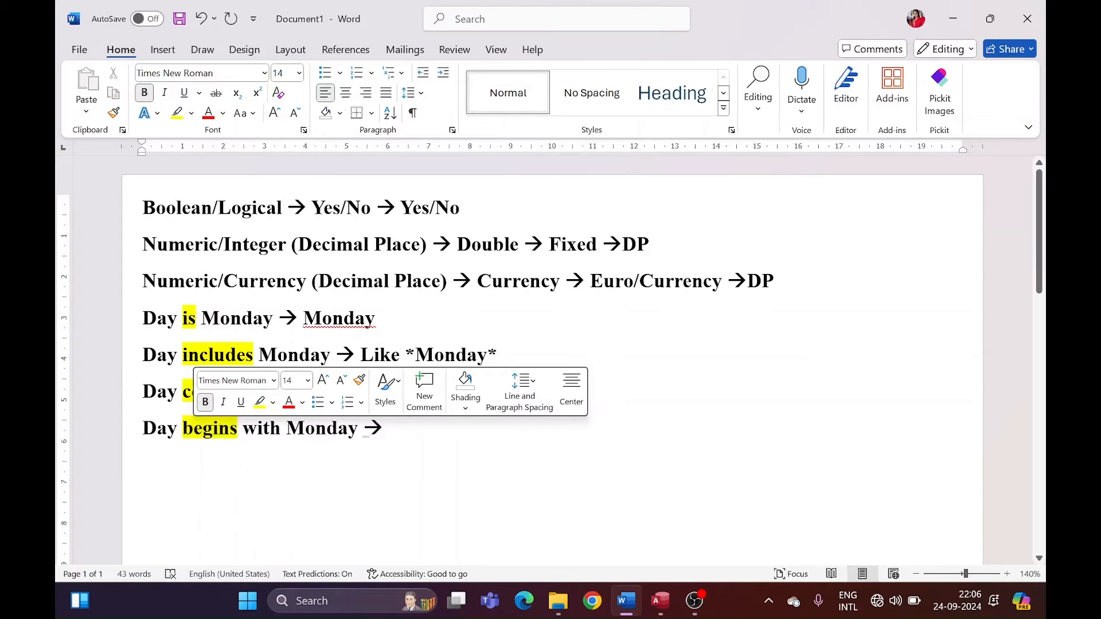
key("End")
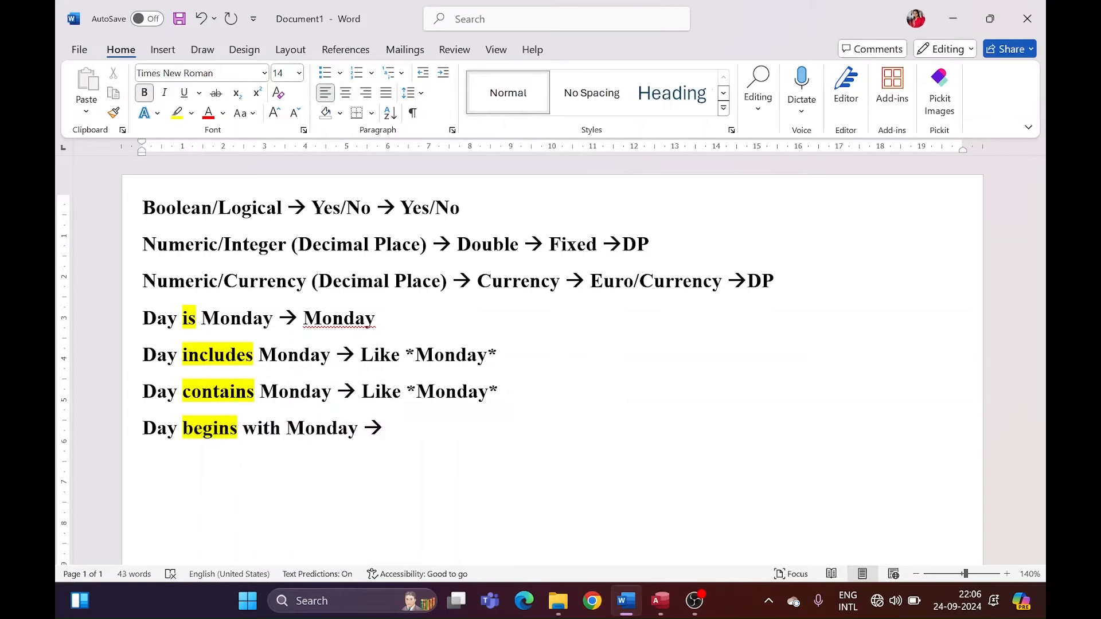
type("Like Monday")
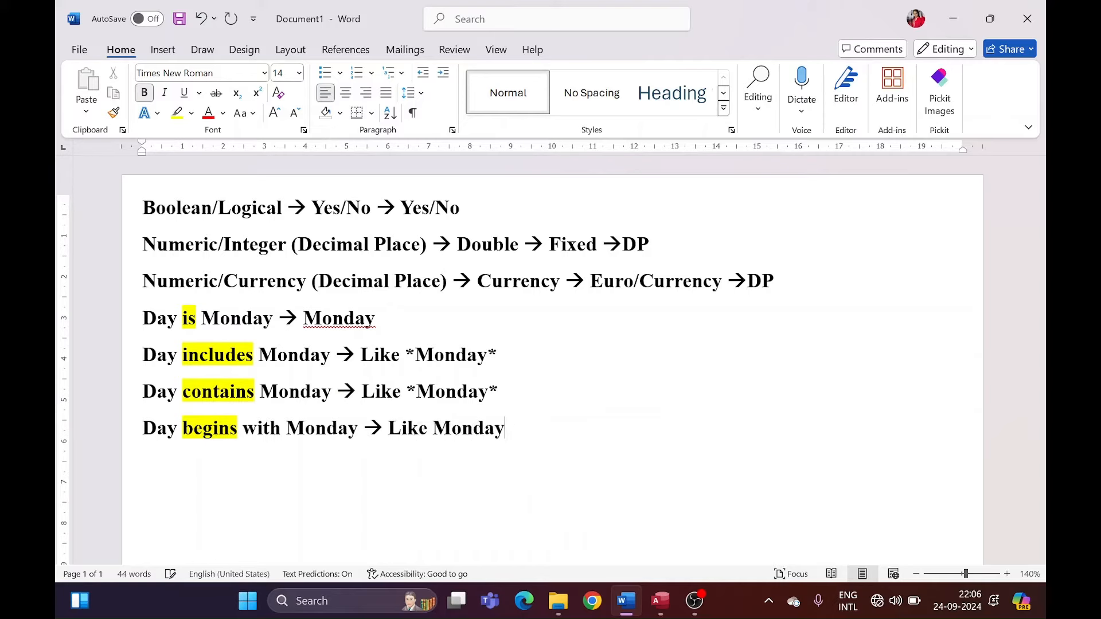
type("*")
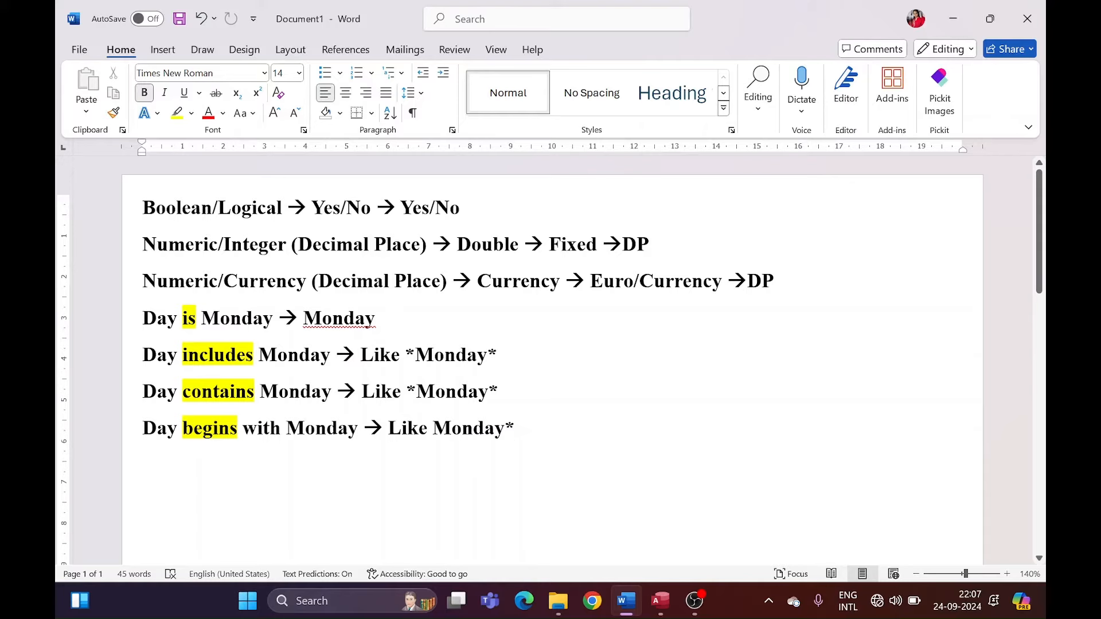
Step: Add a new line reading "Day ends with Monday →" below the "begins" line
left_click_drag(514, 429, 506, 428)
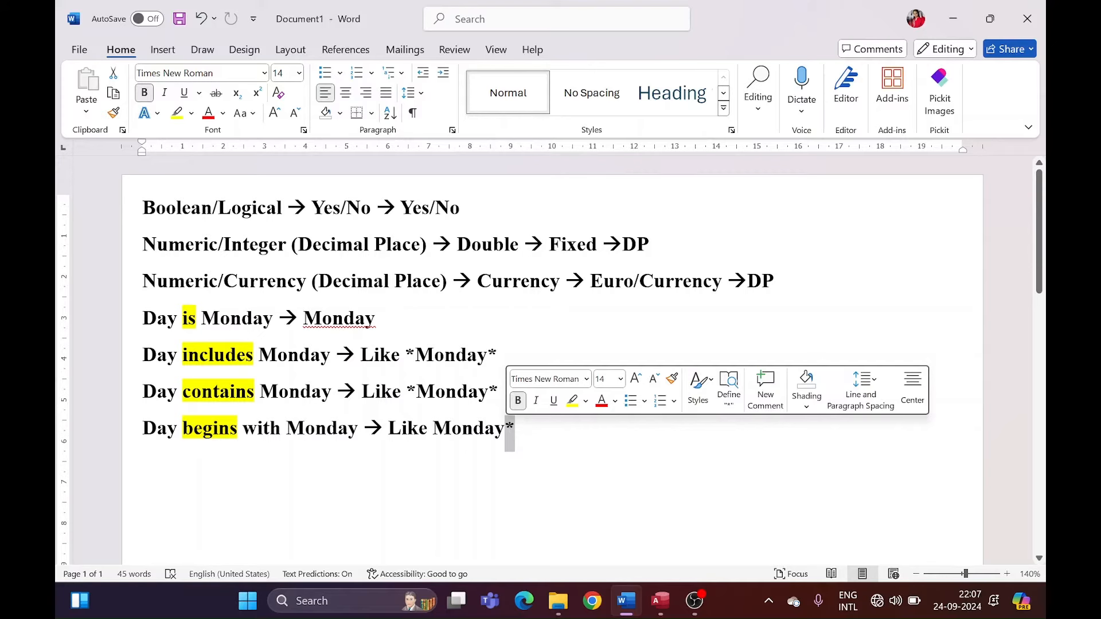
key("Right")
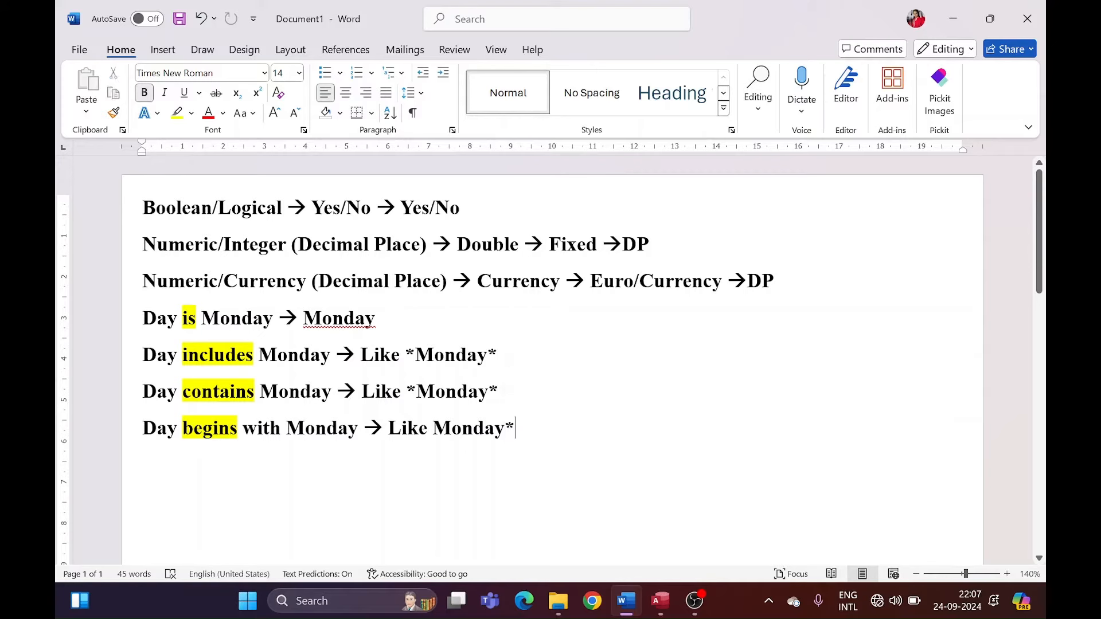
key("Return")
type("Day ")
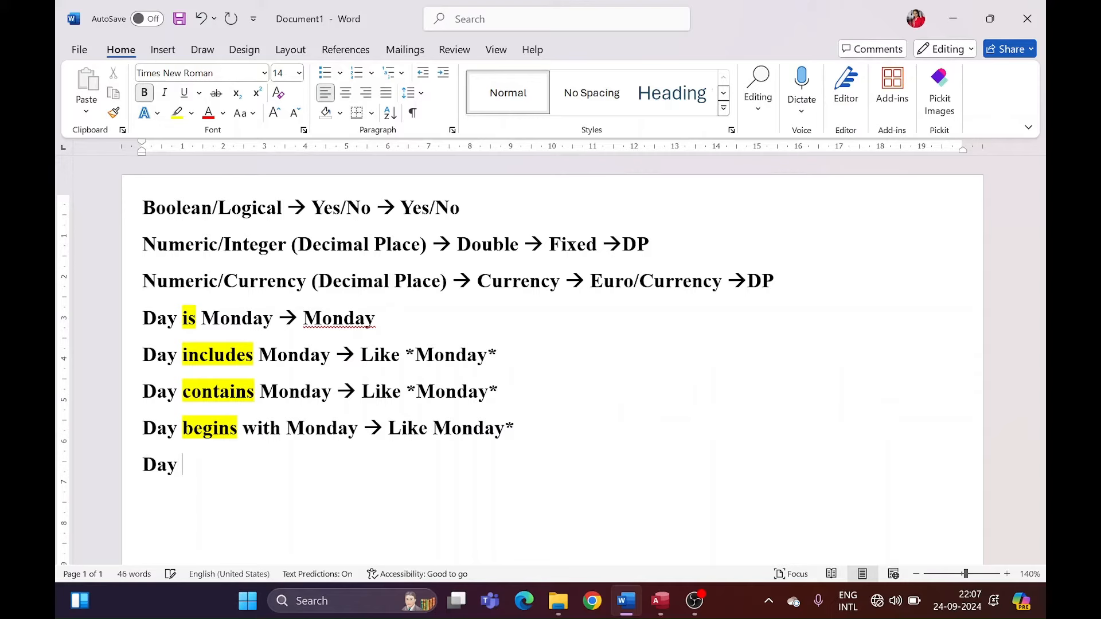
type("ends")
key("Tab")
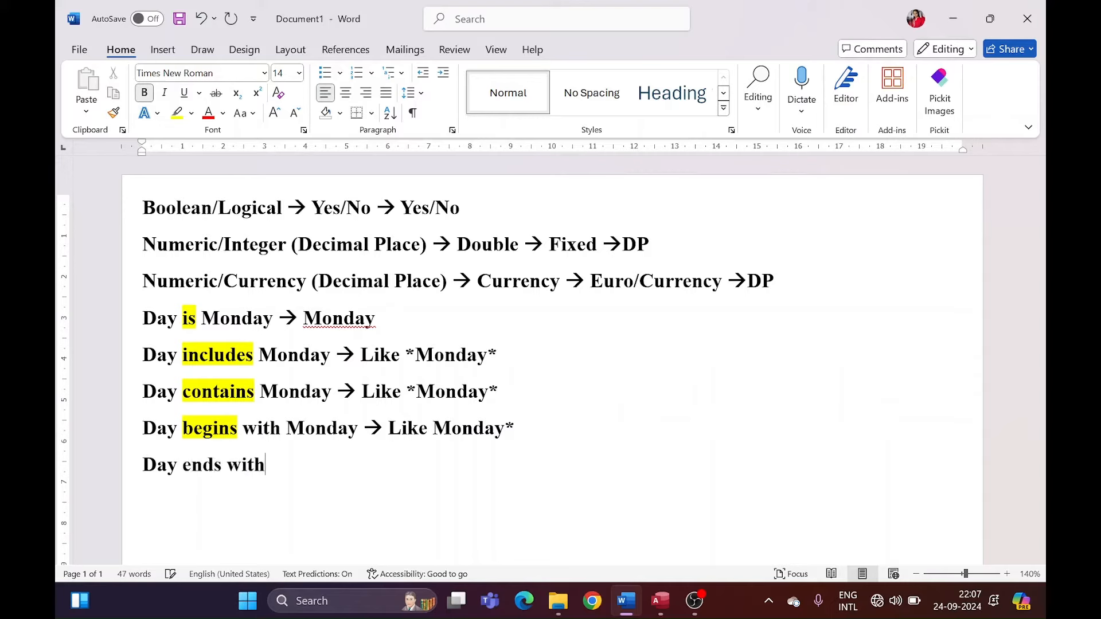
type("Mond")
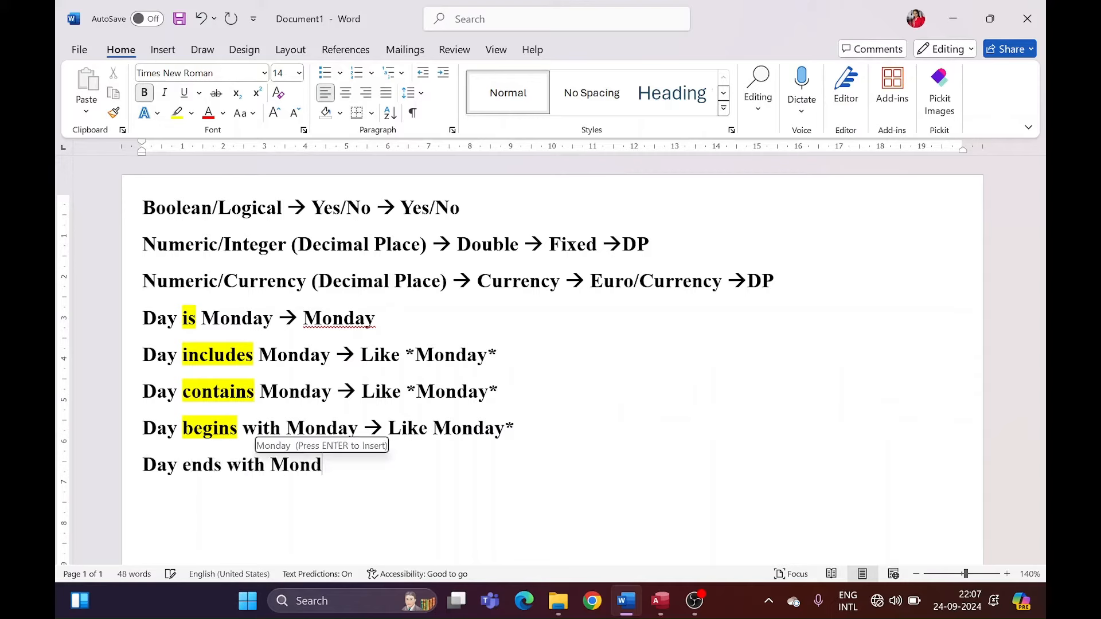
type("ay -->")
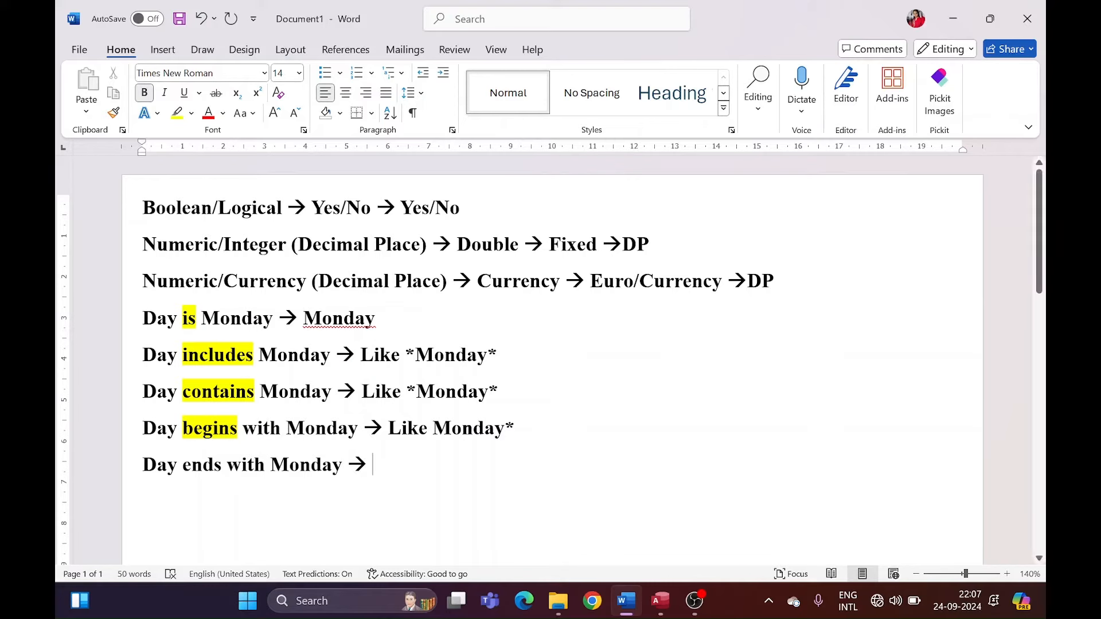
Step: Highlight the word "ends" in yellow and complete the line with "Like *Monday" after the arrow
double_click(202, 464)
left_click(260, 439)
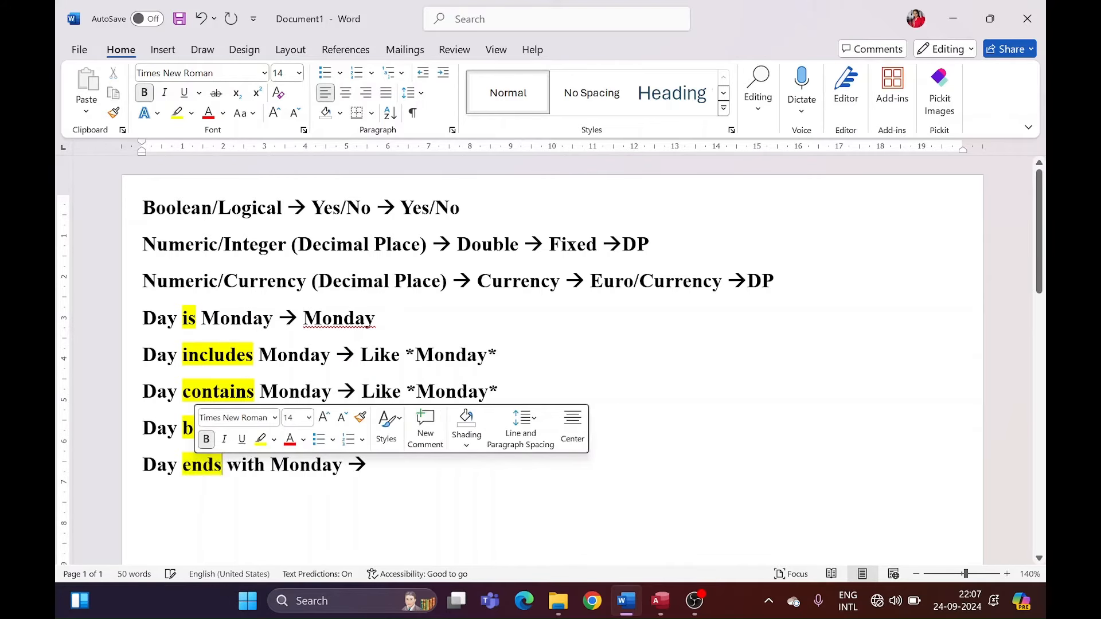
left_click(374, 465)
type("Lik")
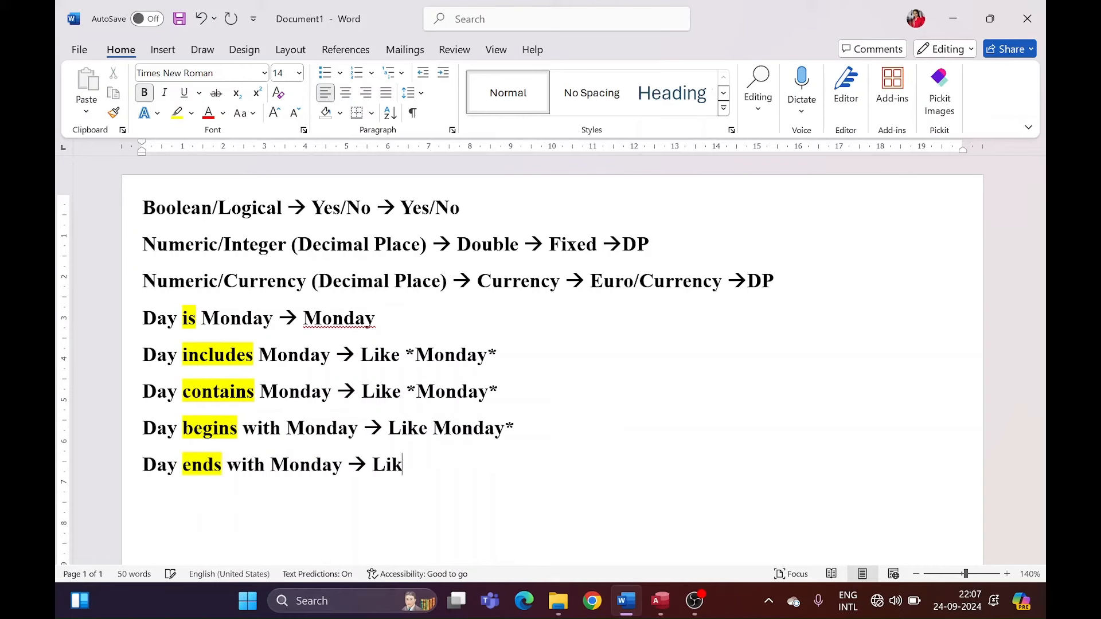
type("e *Monday")
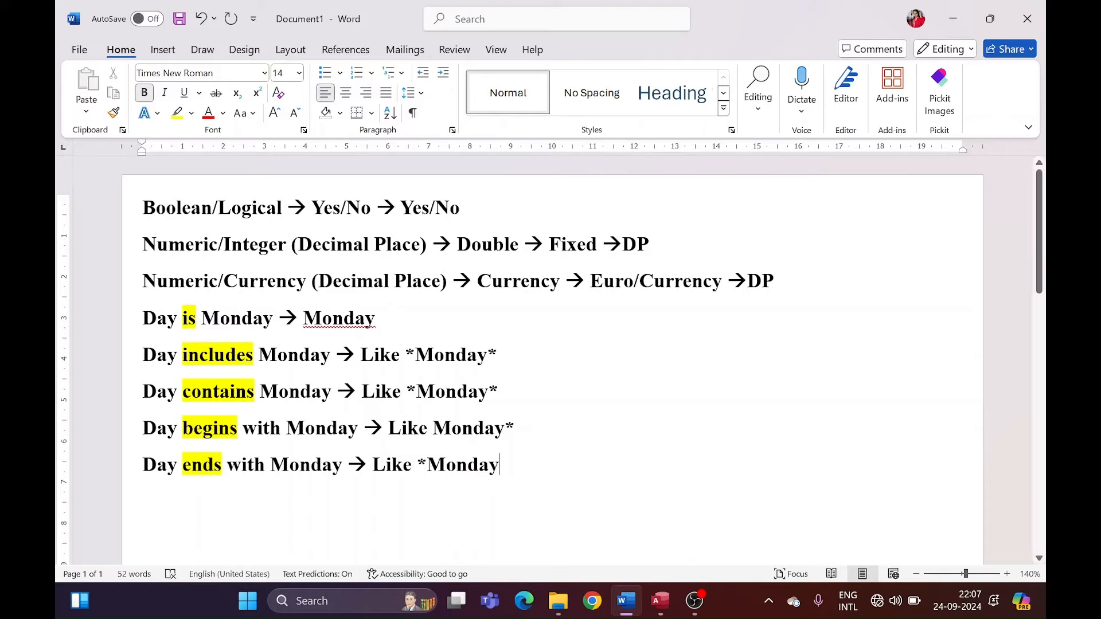
Step: Add a new line reading "Day is Sunday or Monday →" below the "ends" line
key("Return")
type("Day")
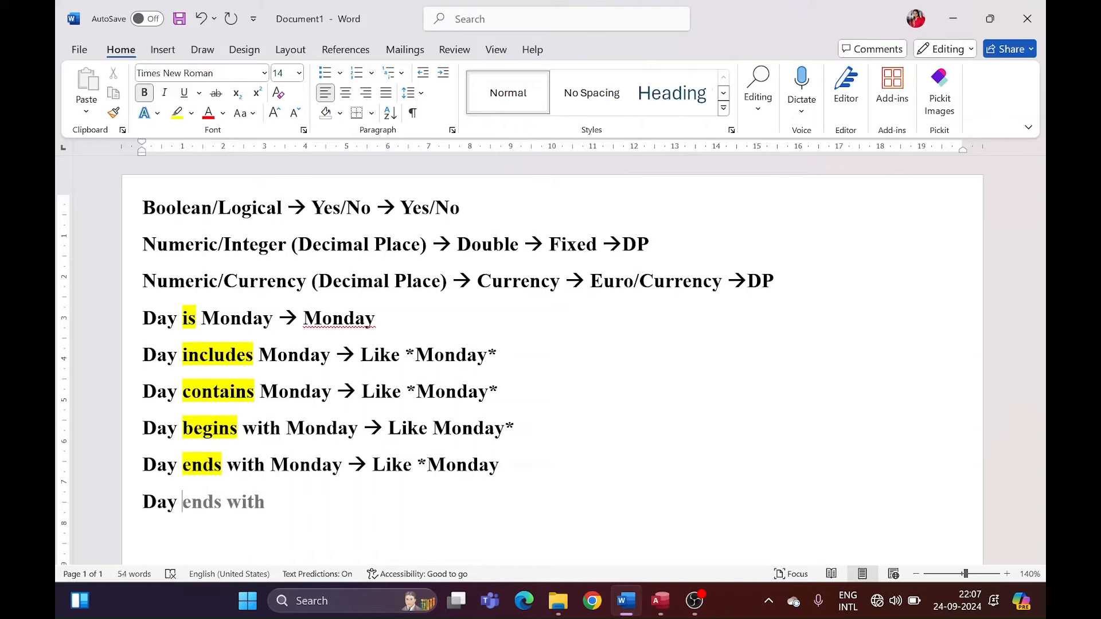
type(" is ")
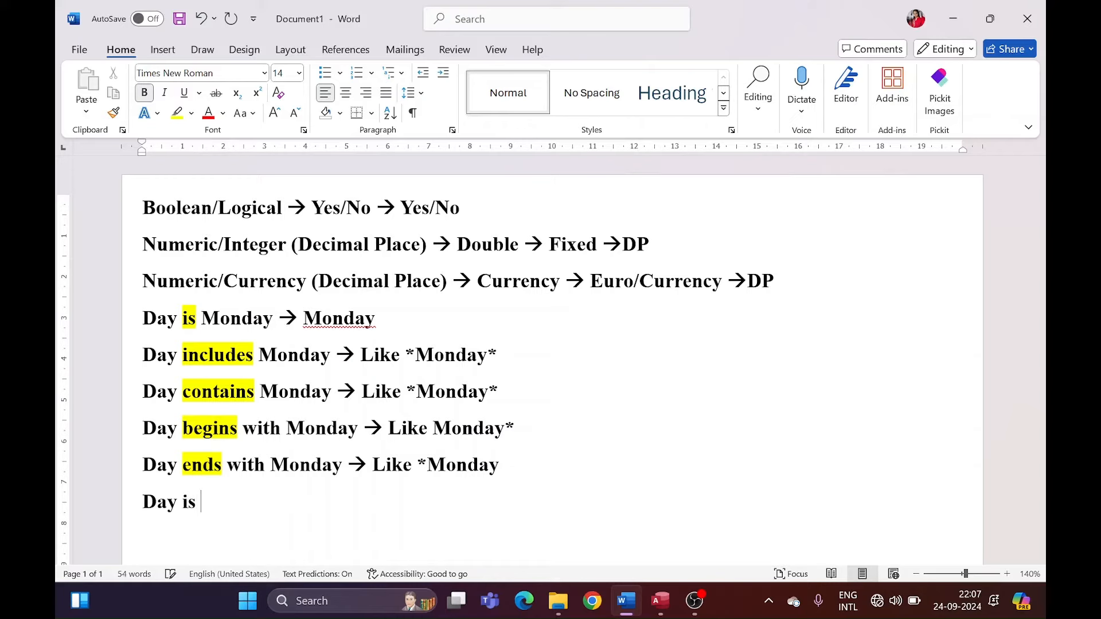
type("Sunday o")
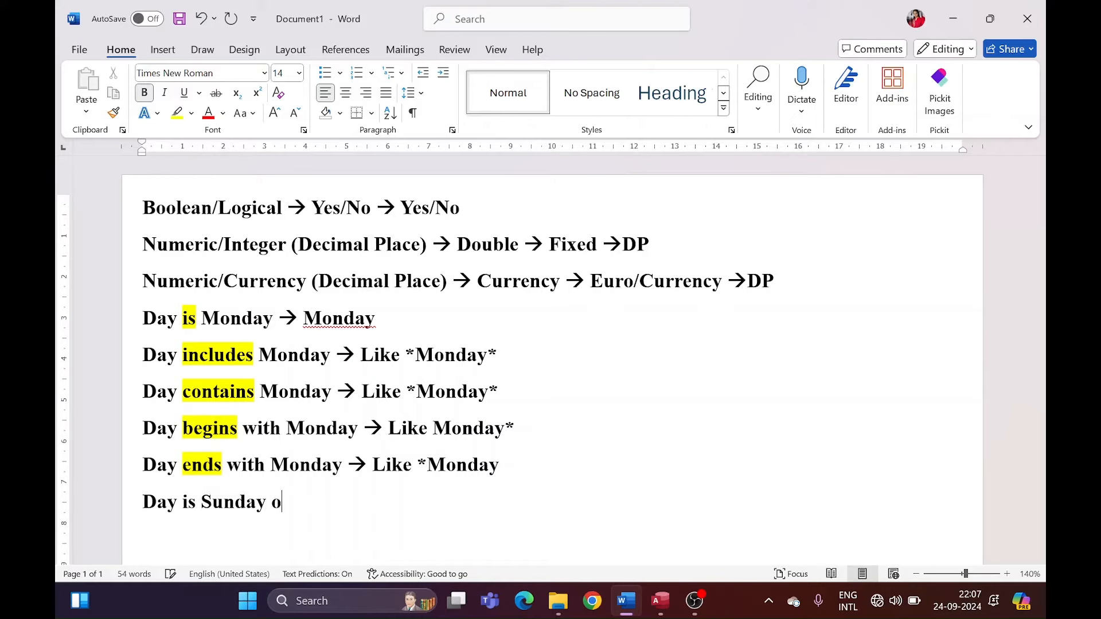
type("r Mon")
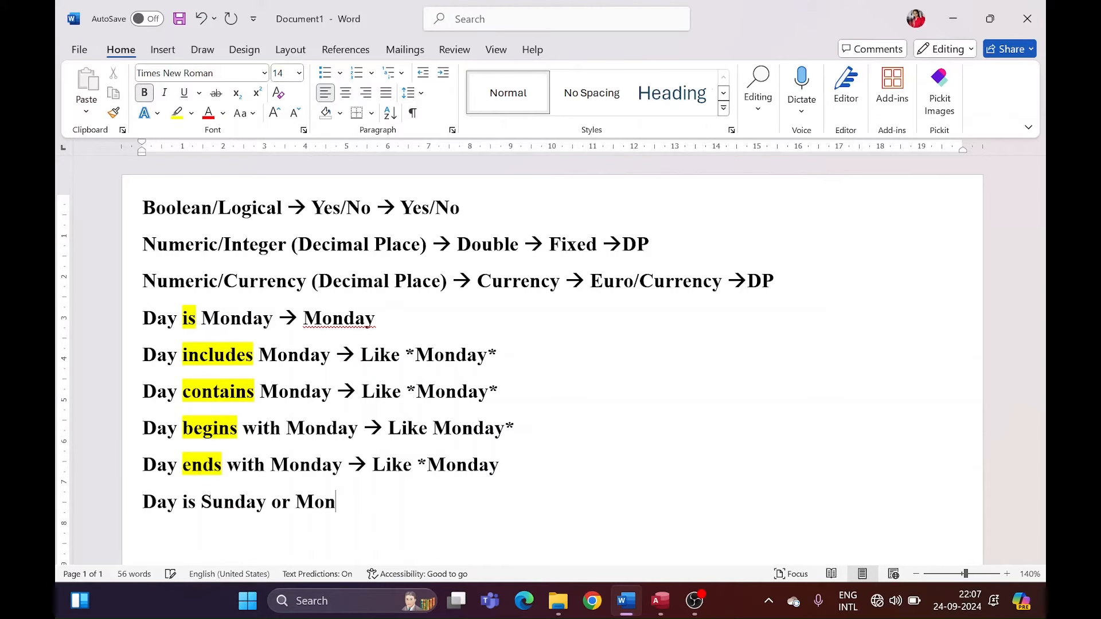
type("day -->")
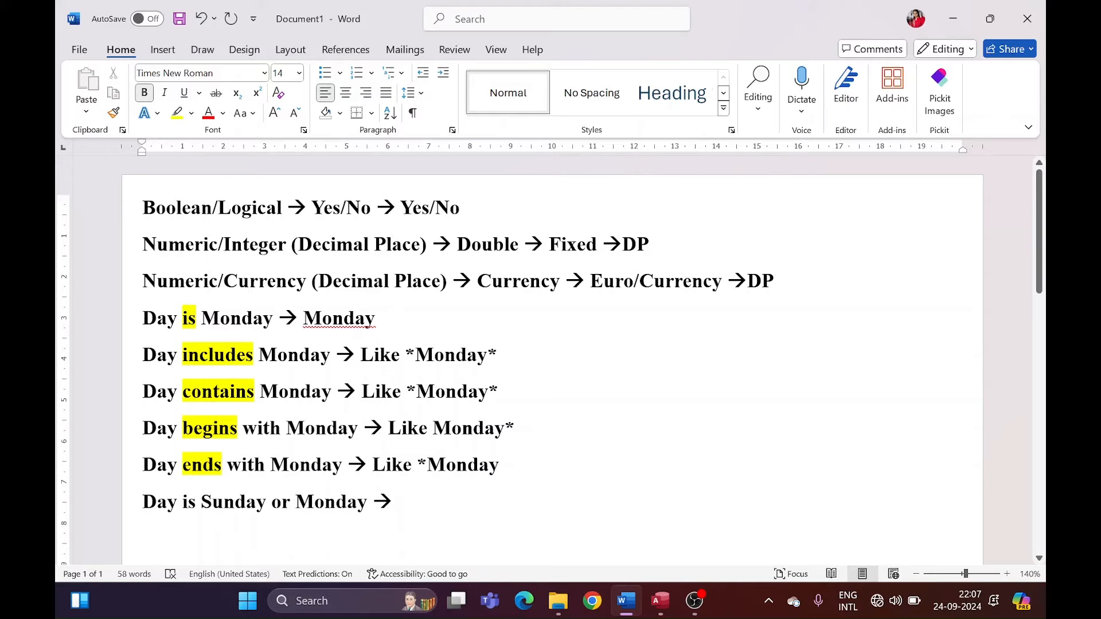
Step: Highlight the word "is" in yellow in the last line and complete it with "Sunday Or Monday" after the arrow
double_click(189, 503)
left_click(252, 476)
left_click(367, 326)
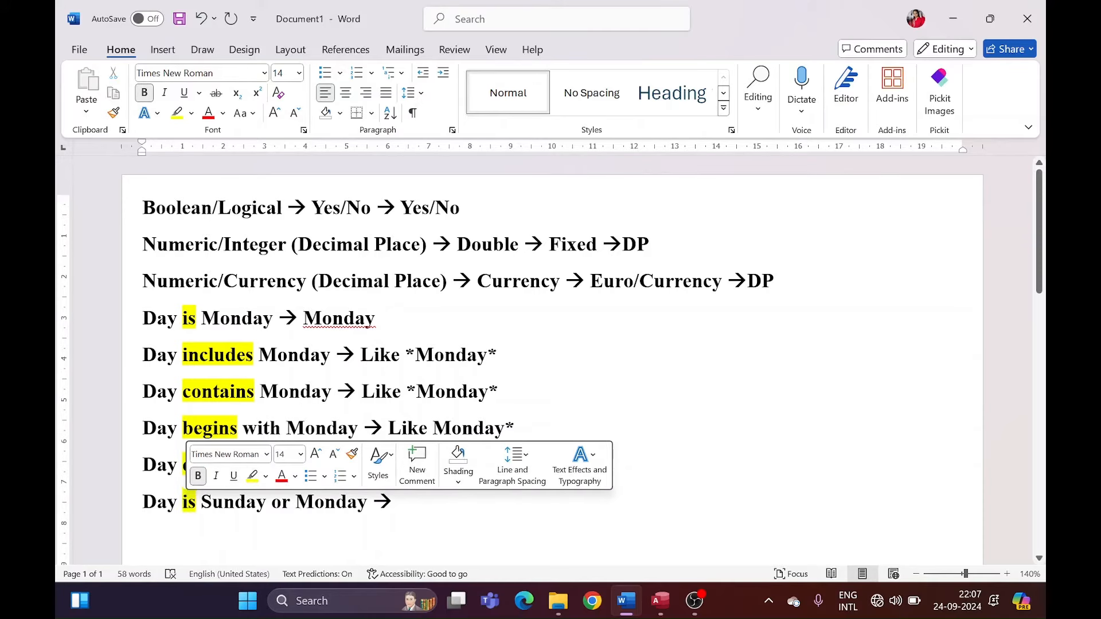
left_click_drag(201, 502, 302, 511)
key("End")
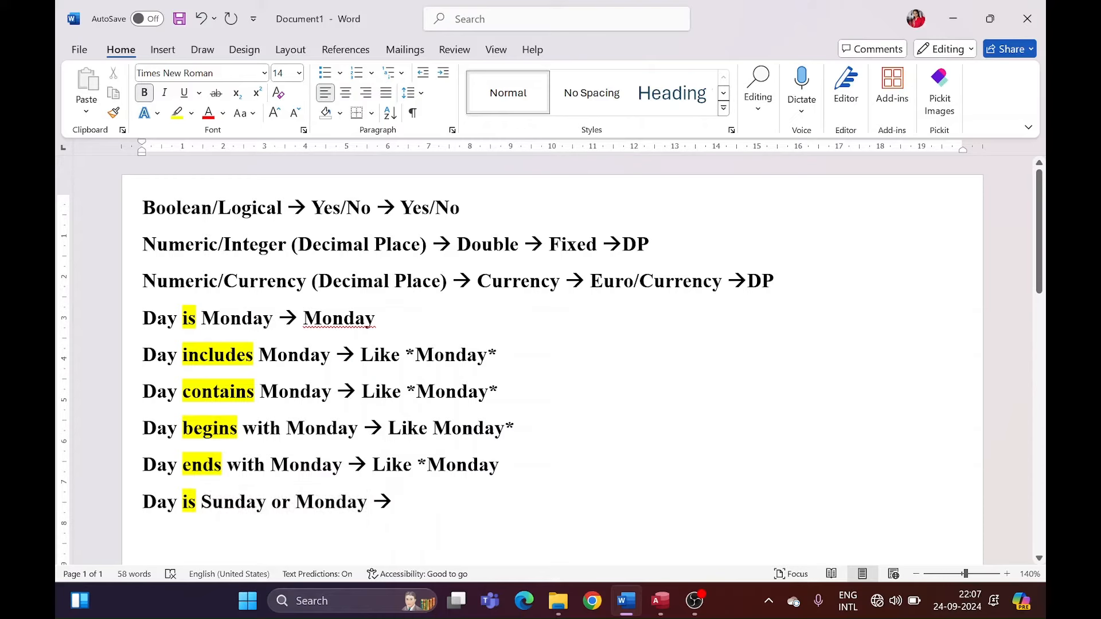
type("Mo")
key("BackSpace")
key("BackSpace")
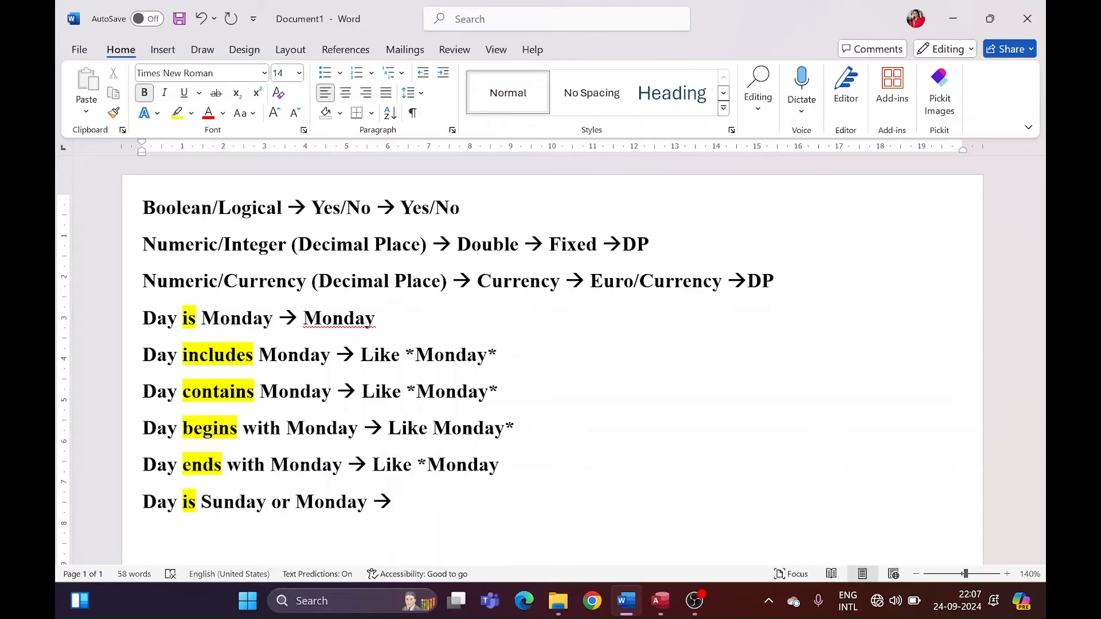
type("Sunday Or")
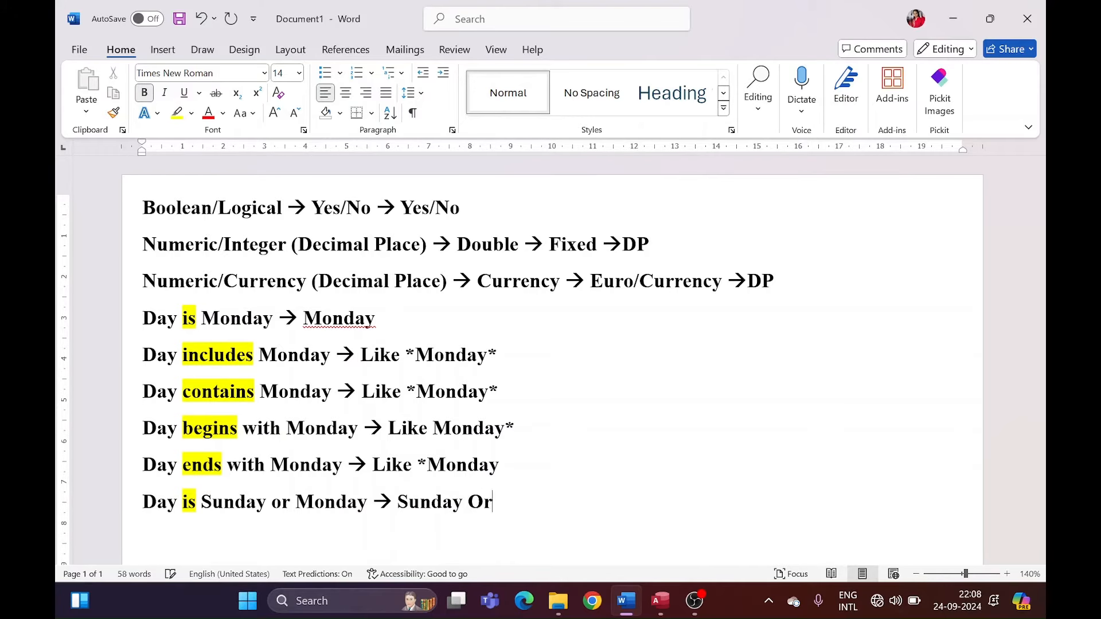
type(" Monday")
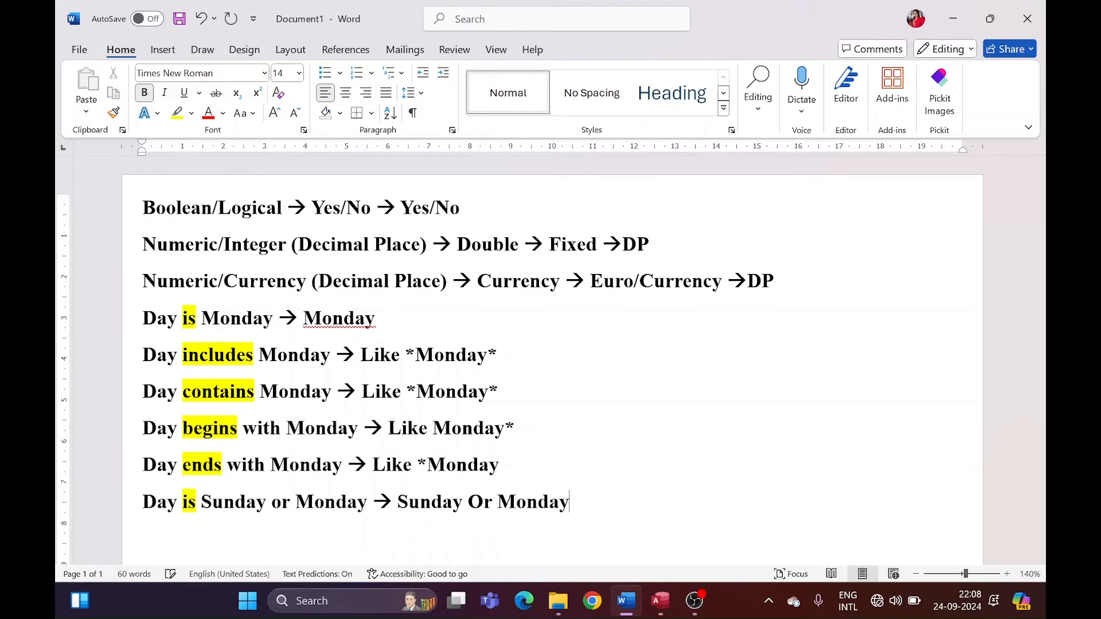
Step: Add a new line reading "Greater than 20 → >20" below the "Sunday or Monday" line
key("Return")
scroll(367, 325, "down", 5)
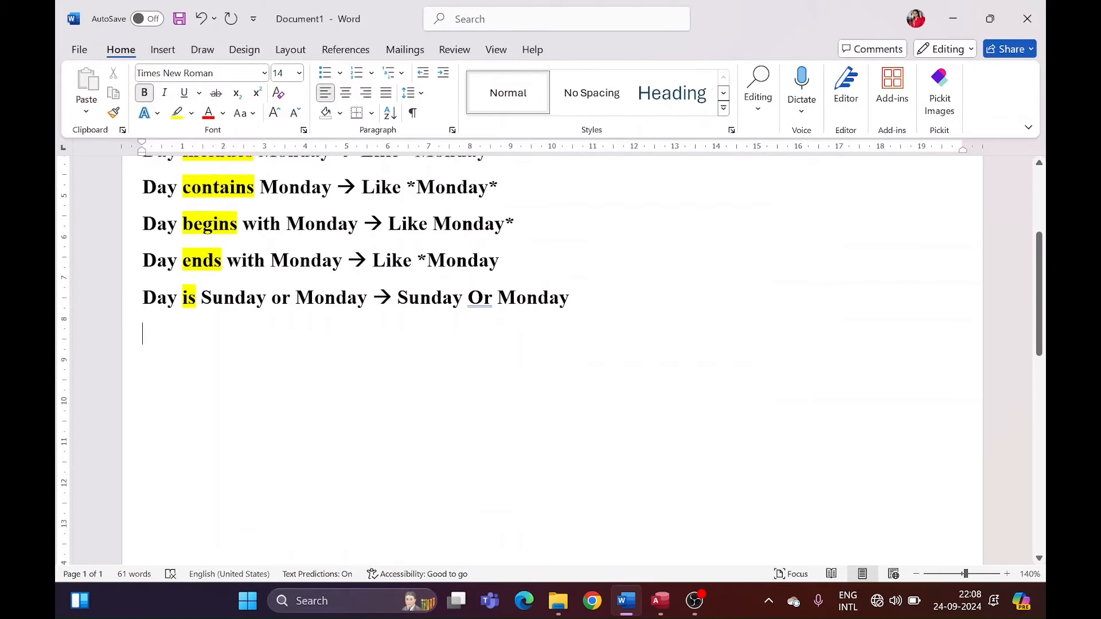
type("G")
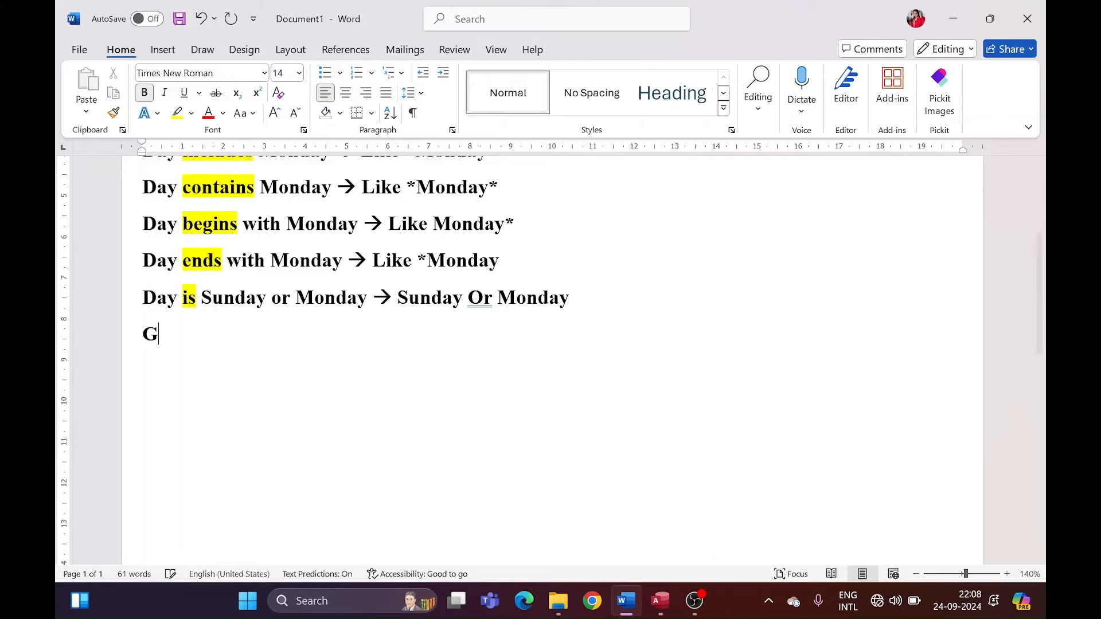
type("reater than ")
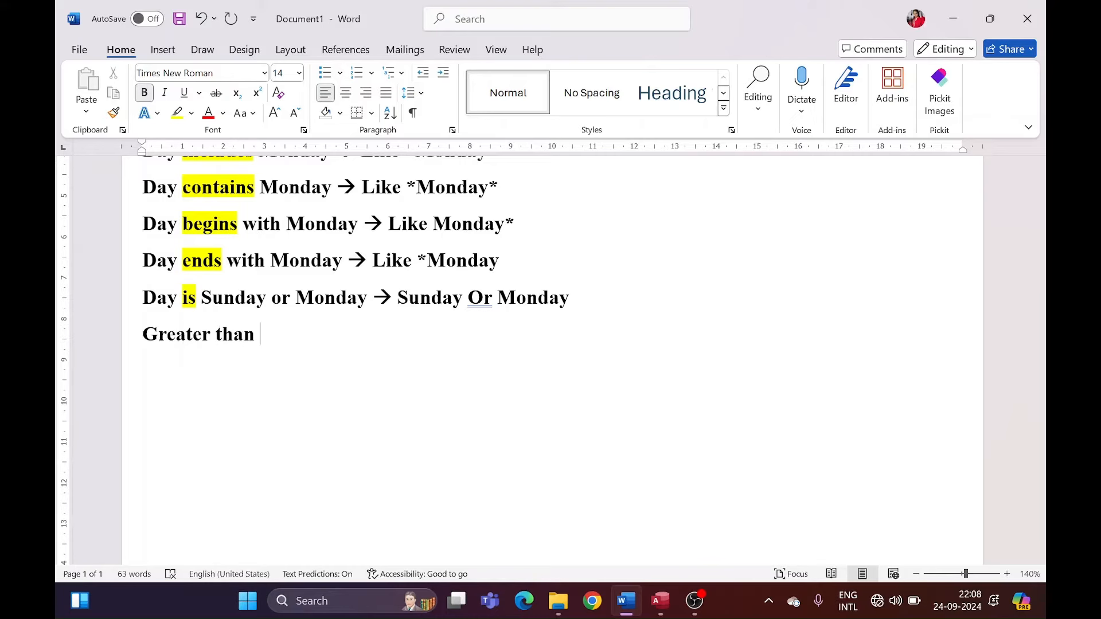
type("20 --")
type("> ")
type(">20")
type(", ")
type("Gre")
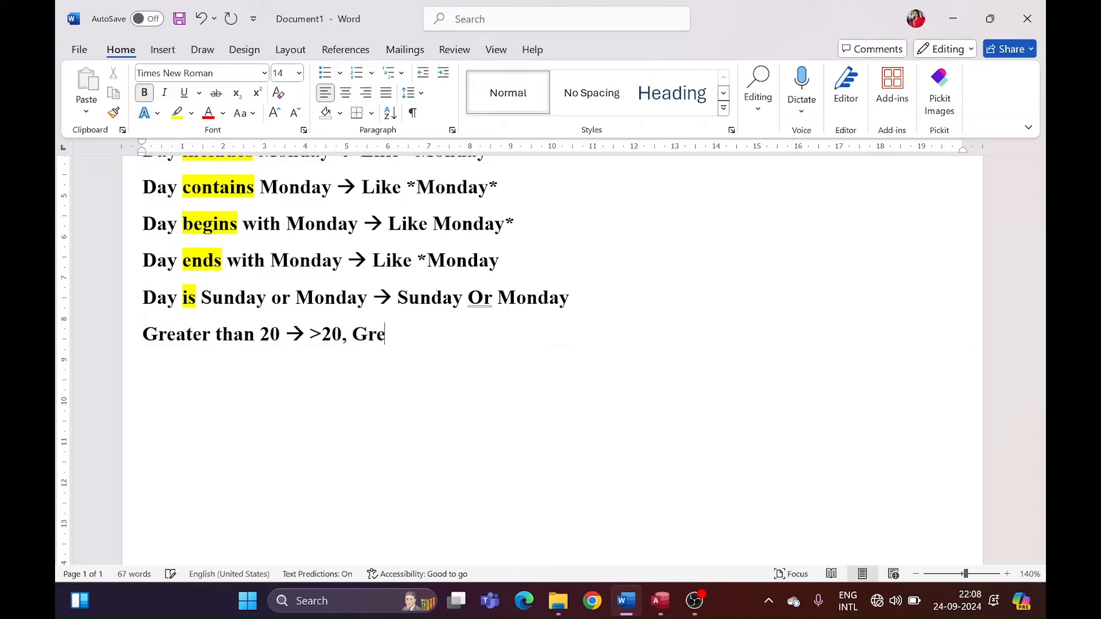
type("ate")
key("BackSpace")
key("ctrl+BackSpace")
key("BackSpace")
key("BackSpace")
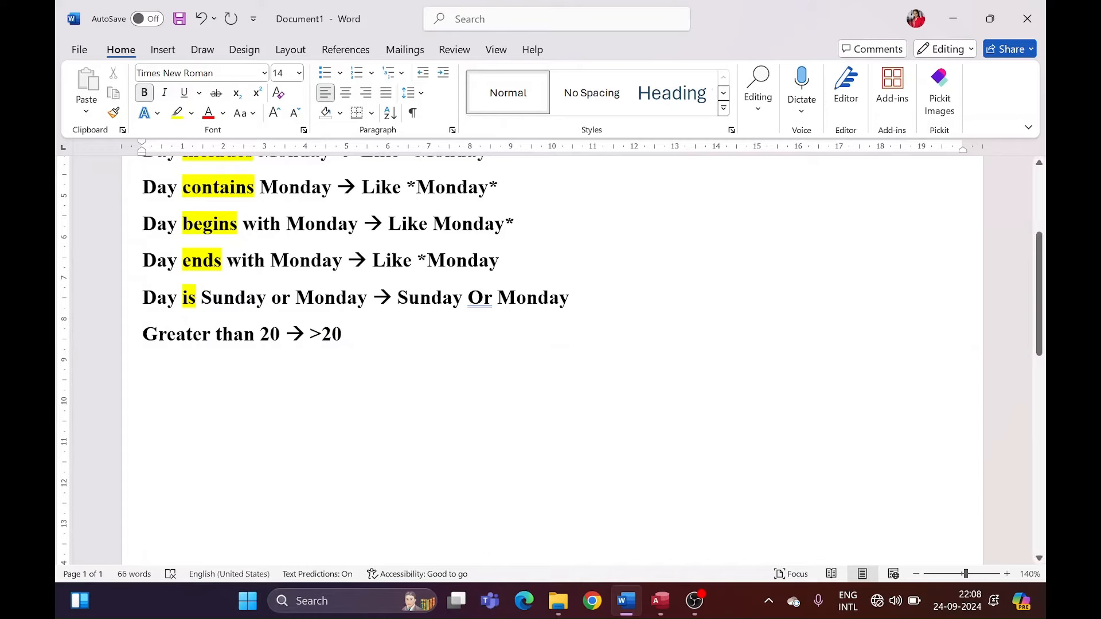
Step: Change the "Greater than" line to read "Greater than equal 20 → >=20"
left_click(261, 334)
type("equal")
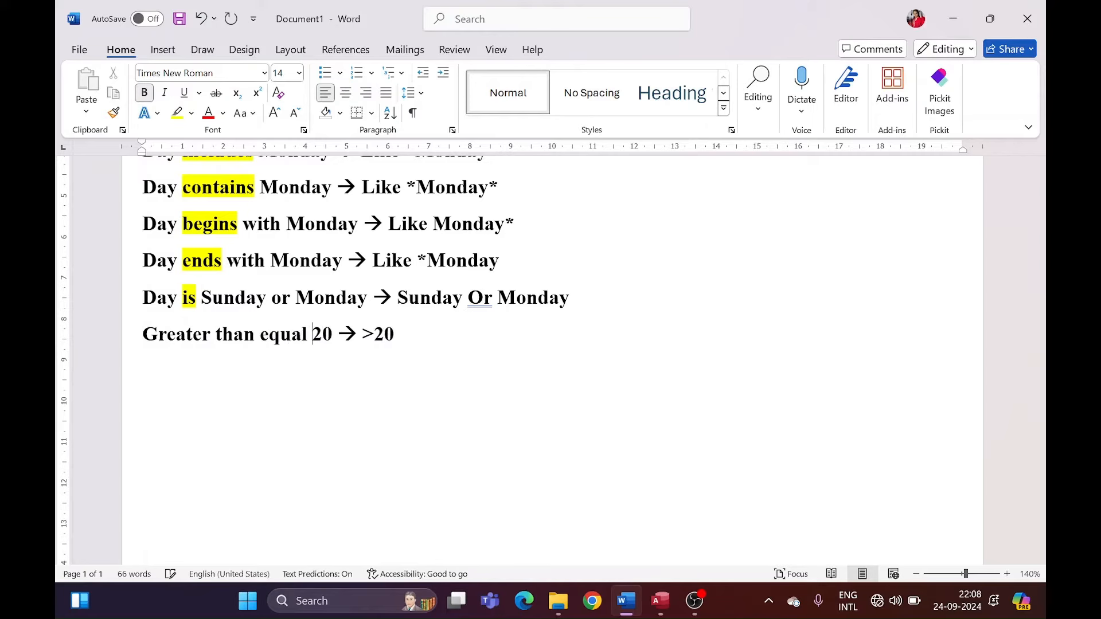
left_click(375, 335)
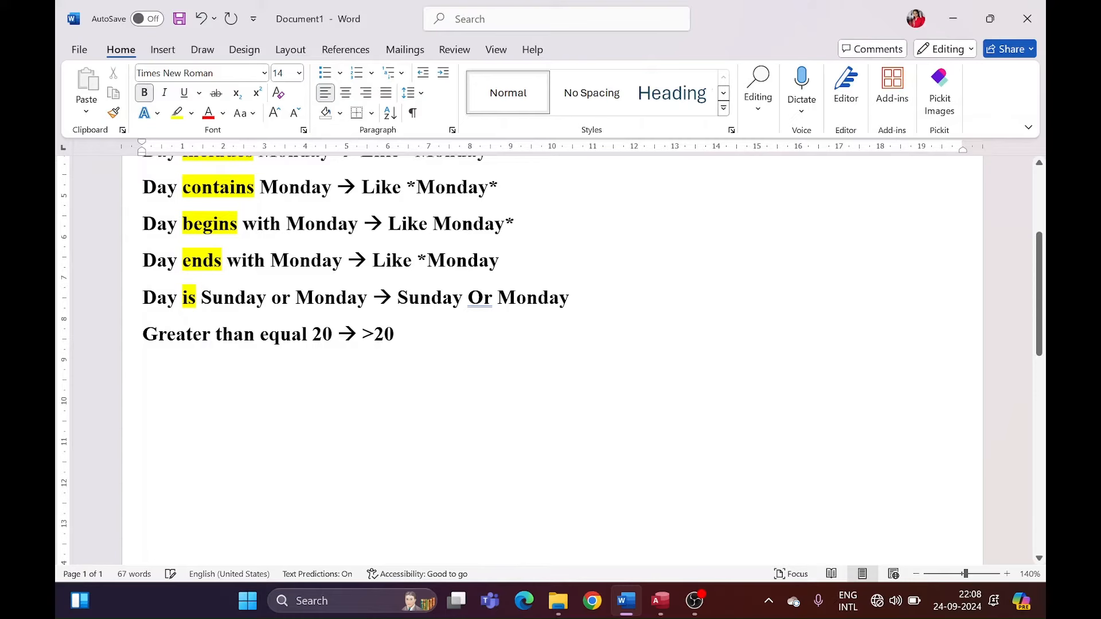
type("=")
Step: Add a new line reading "Less → <20 <=20" below the "Greater than equal" line, followed by an empty line
left_click(407, 334)
key("Return")
type("Less -->")
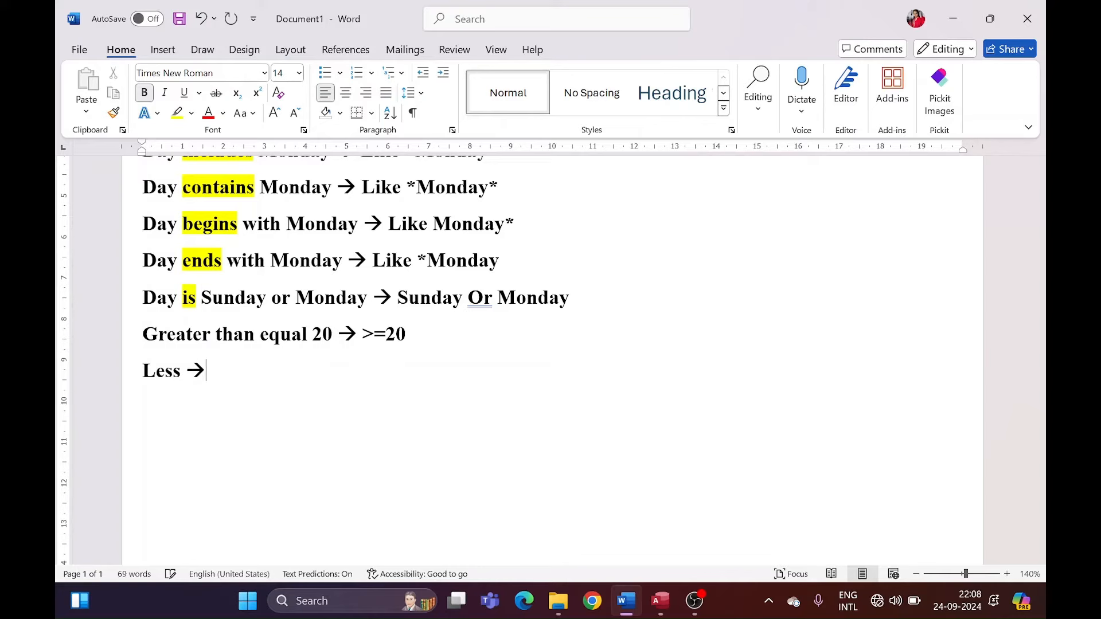
type(" <20 <=20")
key("Return")
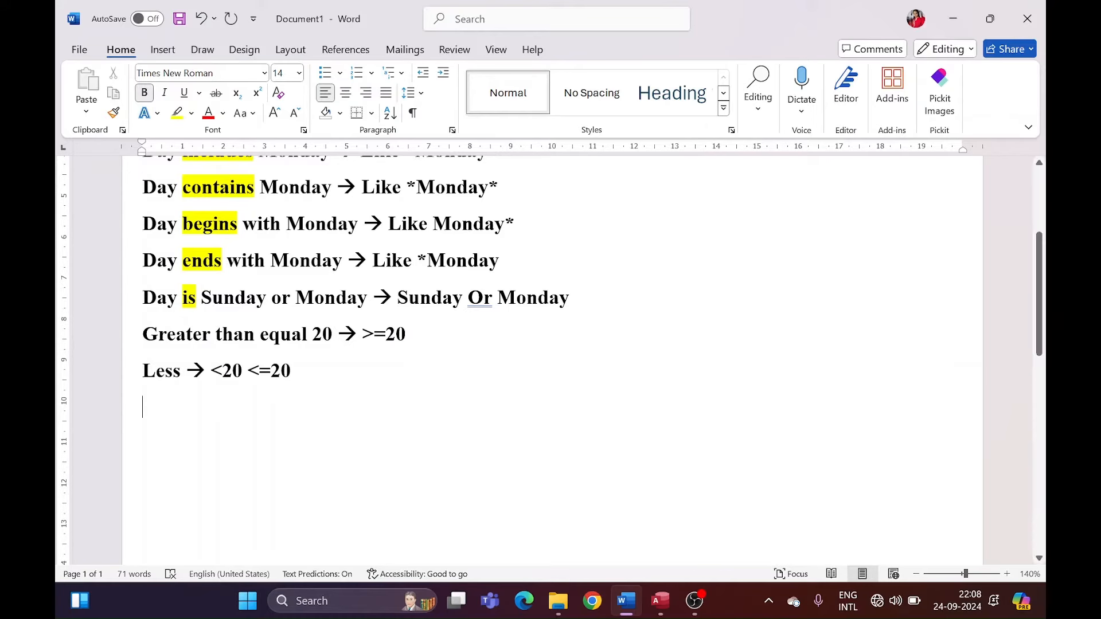
scroll(269, 416, "down", 1)
scroll(269, 416, "up", 1)
left_click(695, 601)
left_click(921, 438)
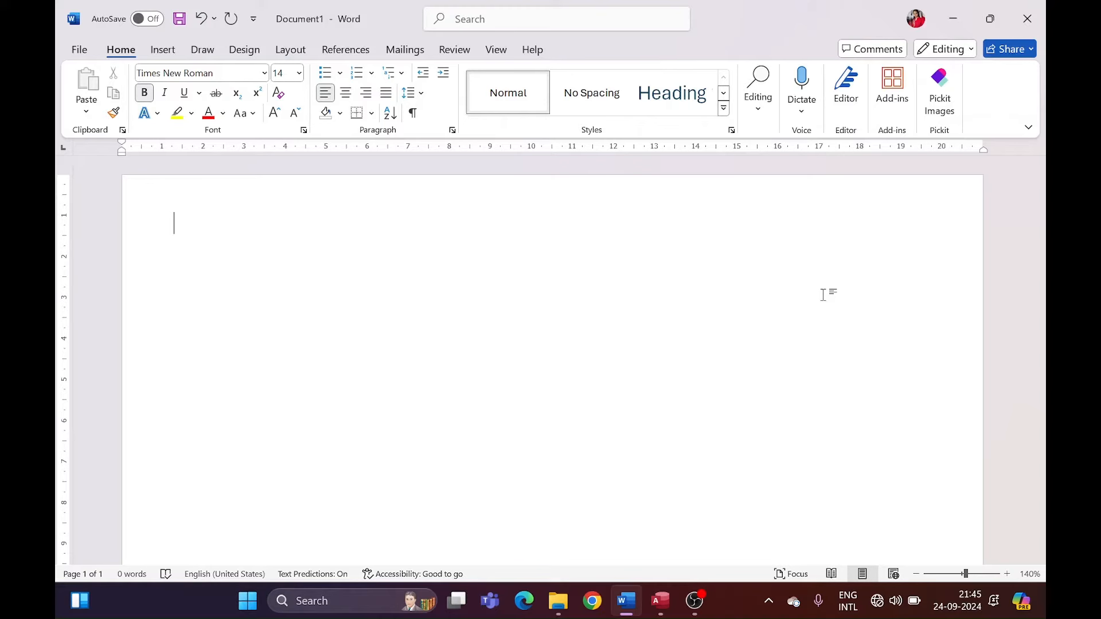
Step: Write "2011 and later → >=2011" as the first line of the blank document
type("20")
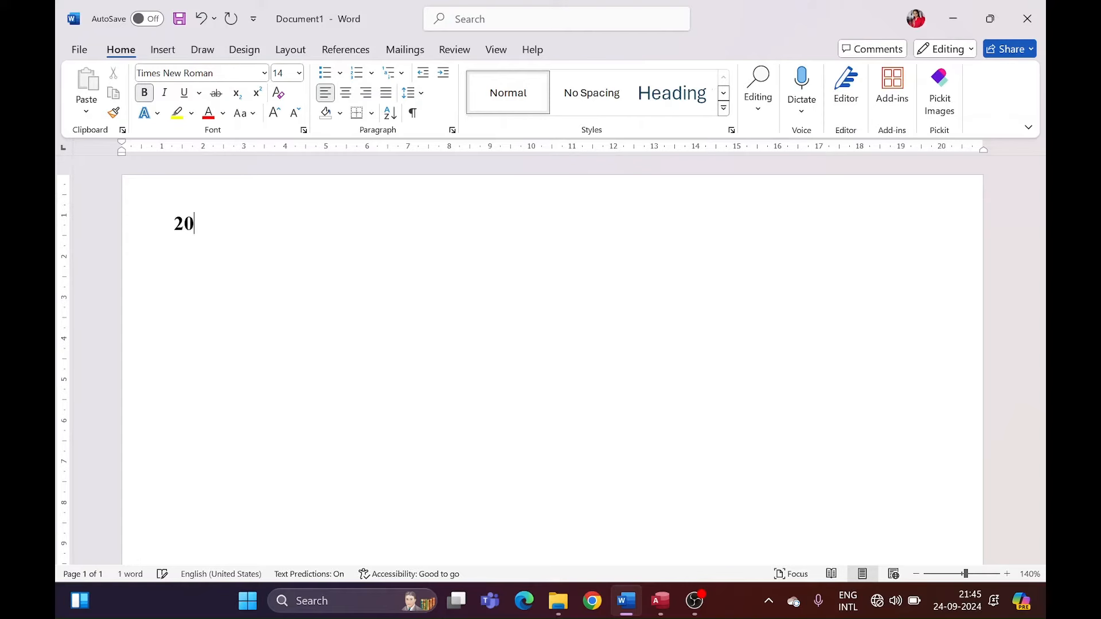
type("11 and later ")
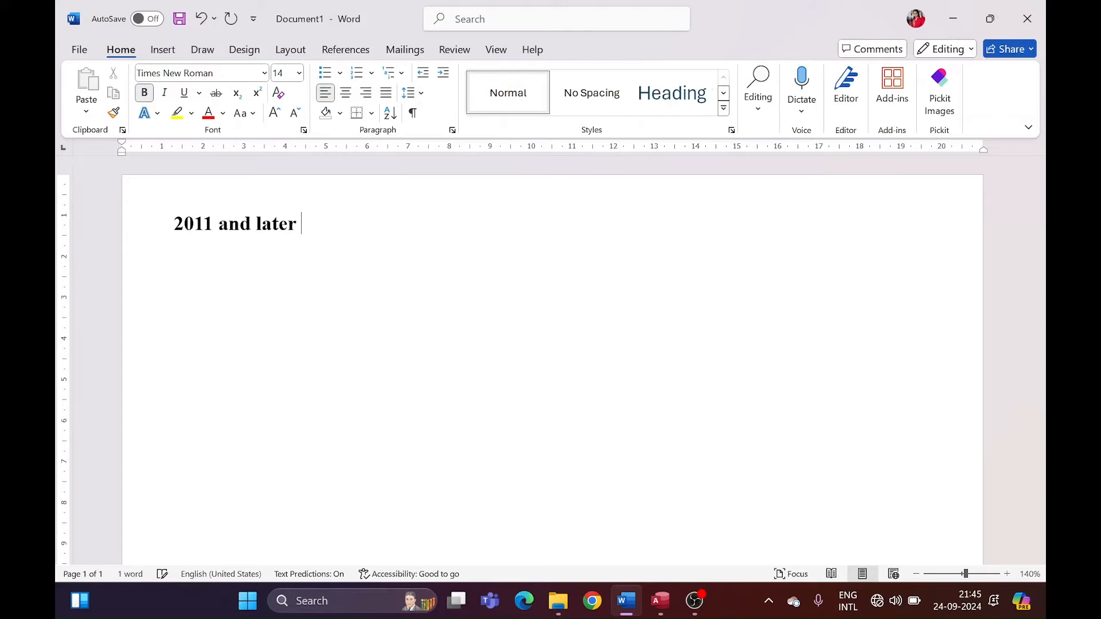
type("--> ")
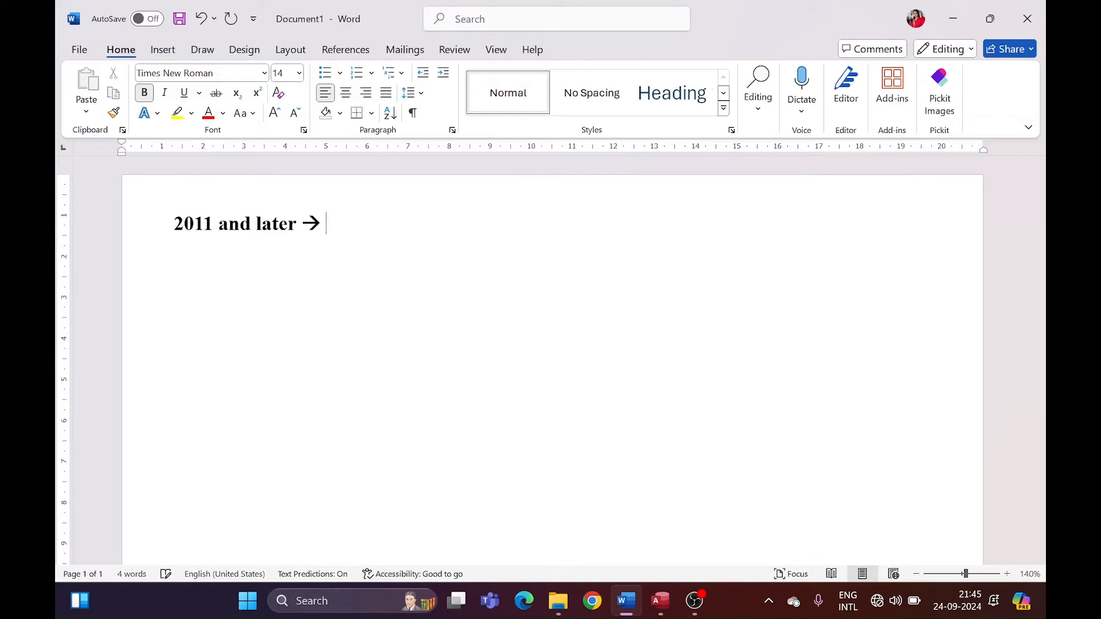
type(">=2011before")
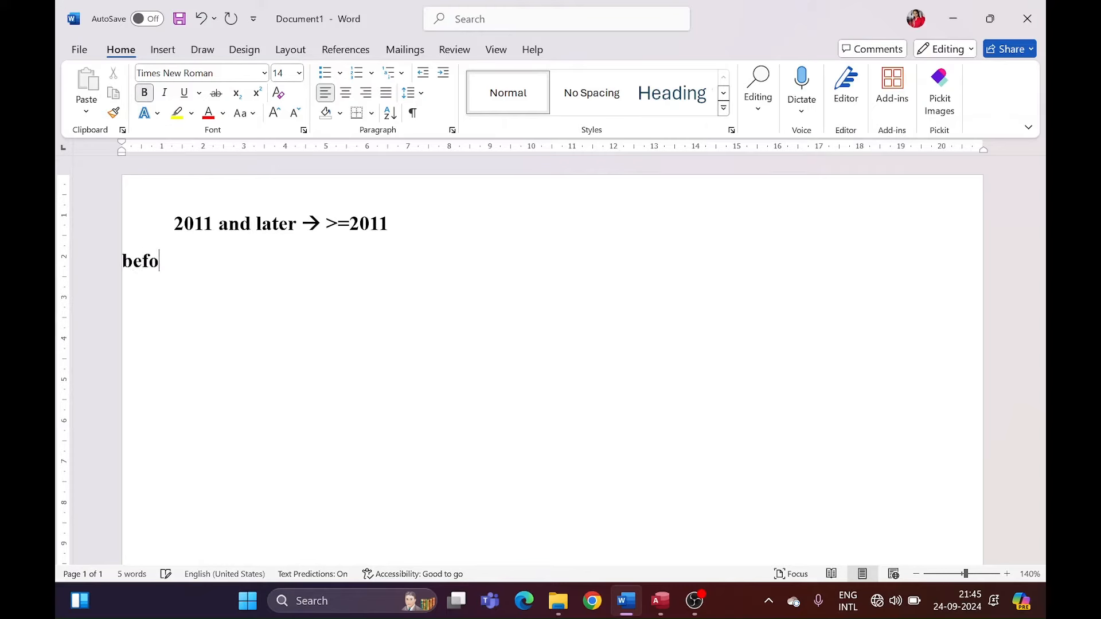
Step: Add an indented line reading "Before → <" below the "2011 and later" line, replacing the unindented lowercase text
key("BackSpace")
key("BackSpace")
key("BackSpace")
key("BackSpace")
key("BackSpace")
key("BackSpace")
key("Tab")
type("n")
key("BackSpace")
type("Before --")
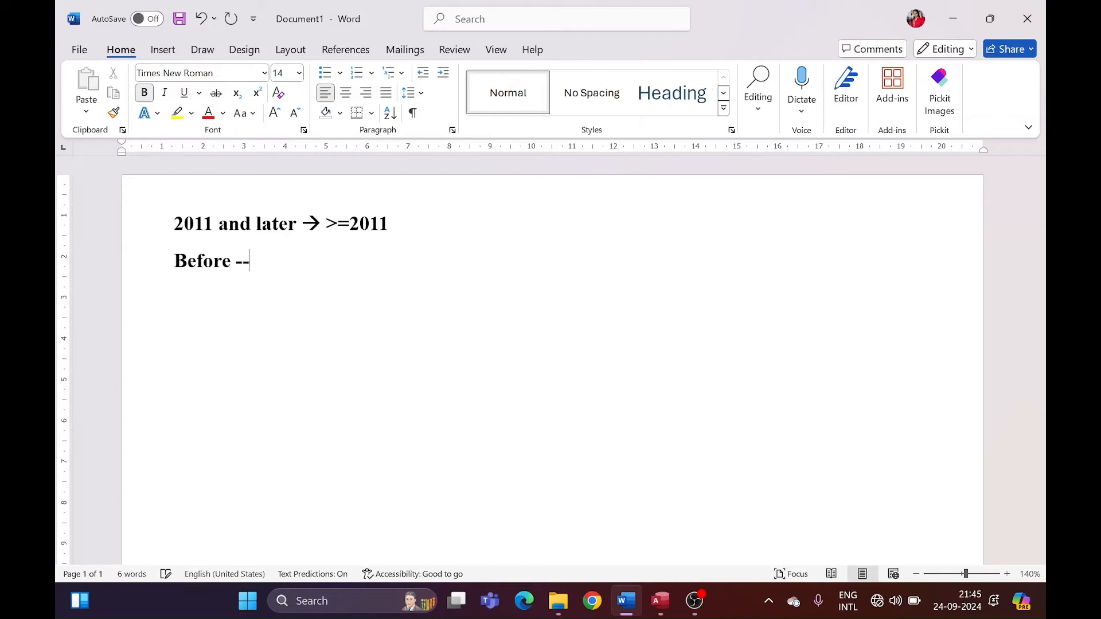
type(">")
type(" <")
key("Return")
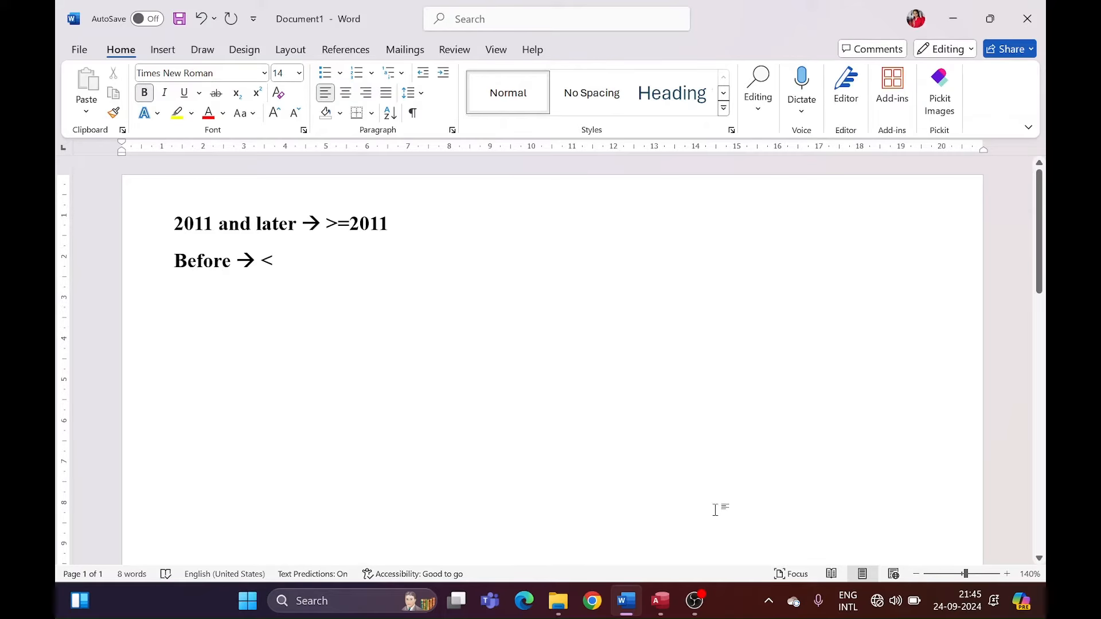
Step: Switch to Access and place the cursor in the empty field cell after Start_date in the J2422students Query2 design
left_click(695, 600)
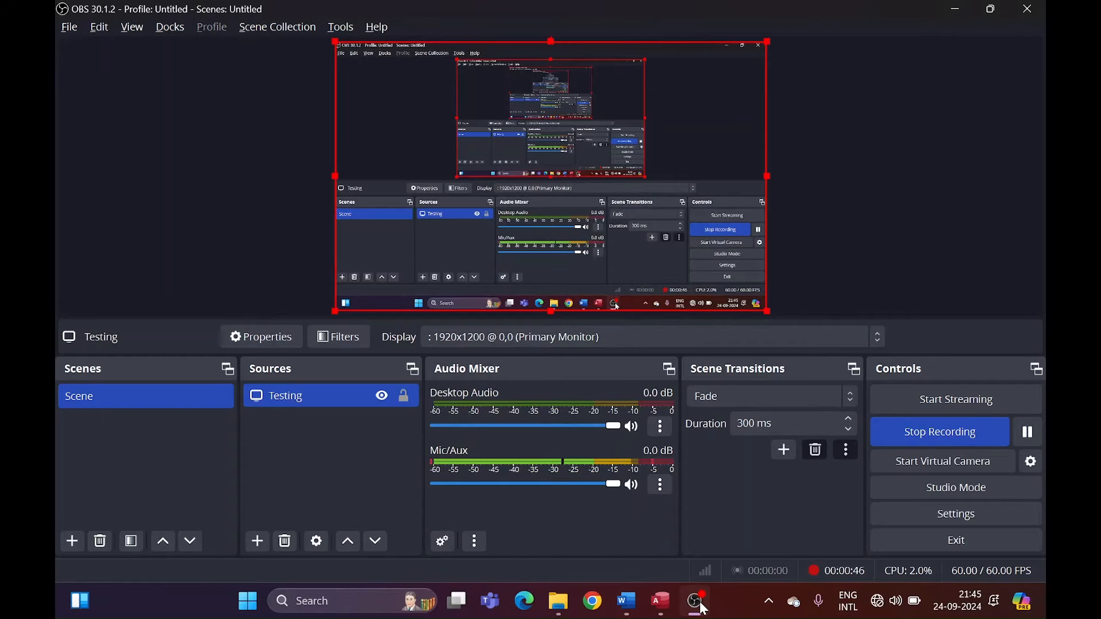
left_click(703, 608)
left_click(660, 601)
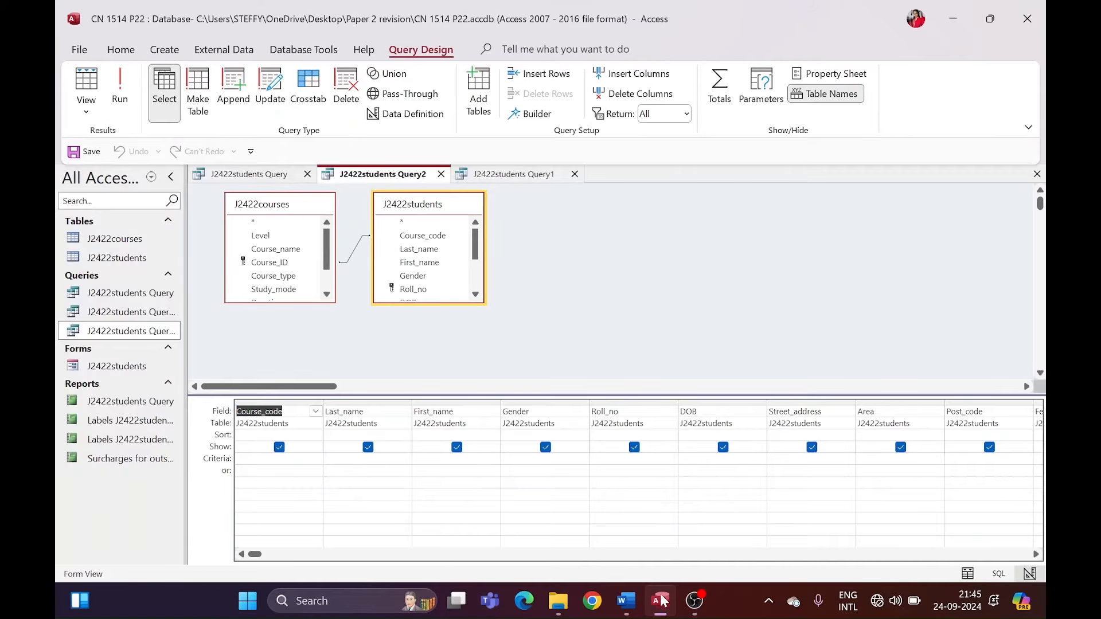
left_click_drag(1036, 553, 1037, 555)
left_click(896, 412)
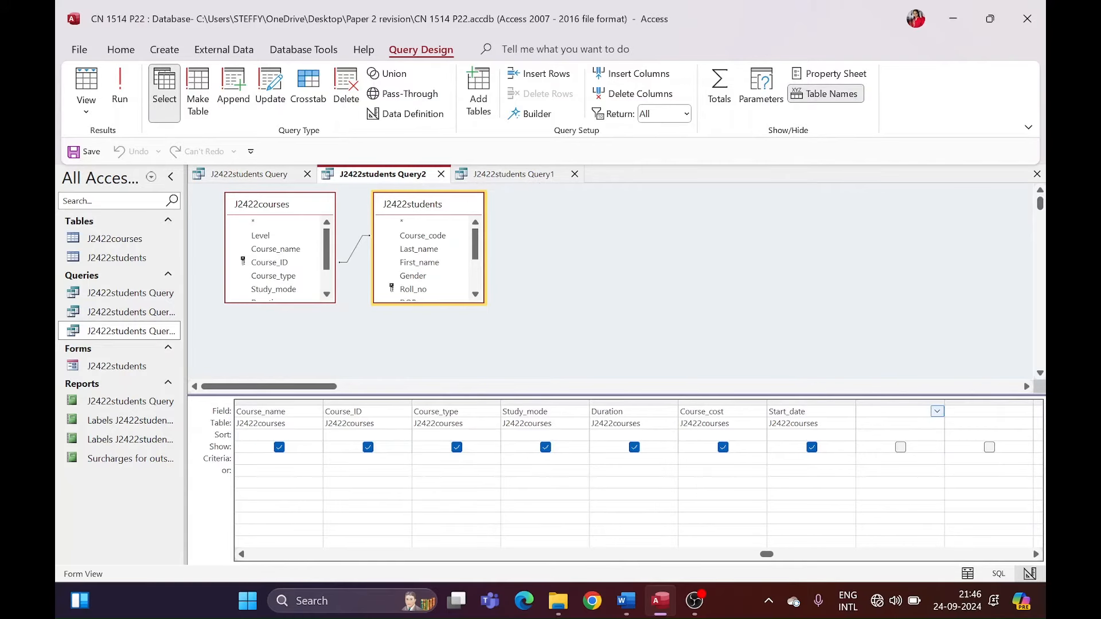
Step: Switch to Word and add the line "New Field name:Calculation (a+b)*c" below the "Before" line
left_click(626, 601)
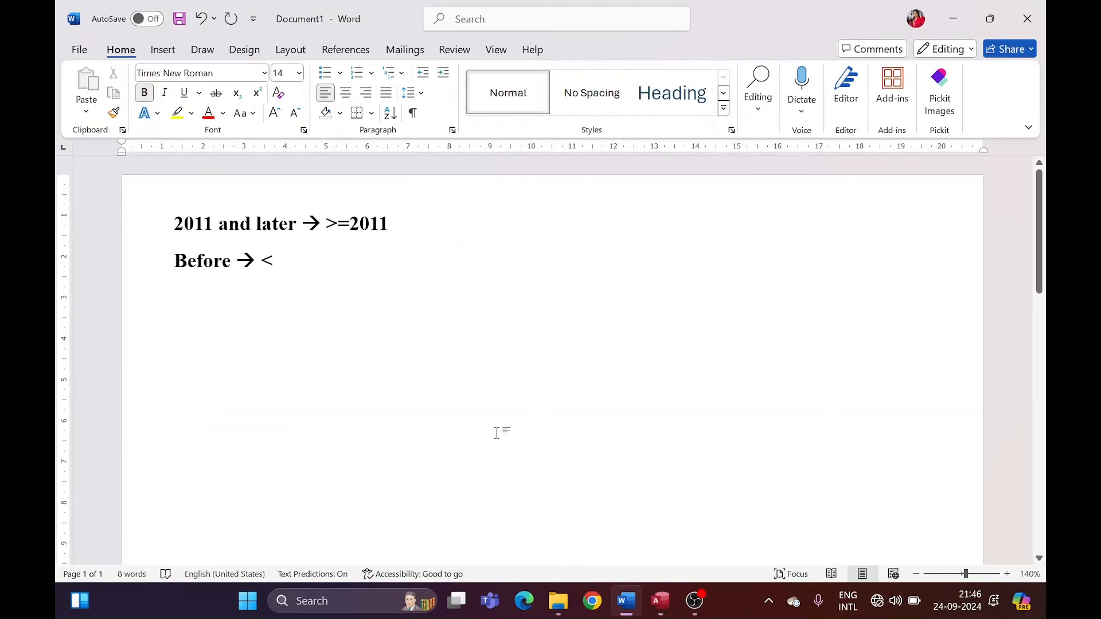
type("New")
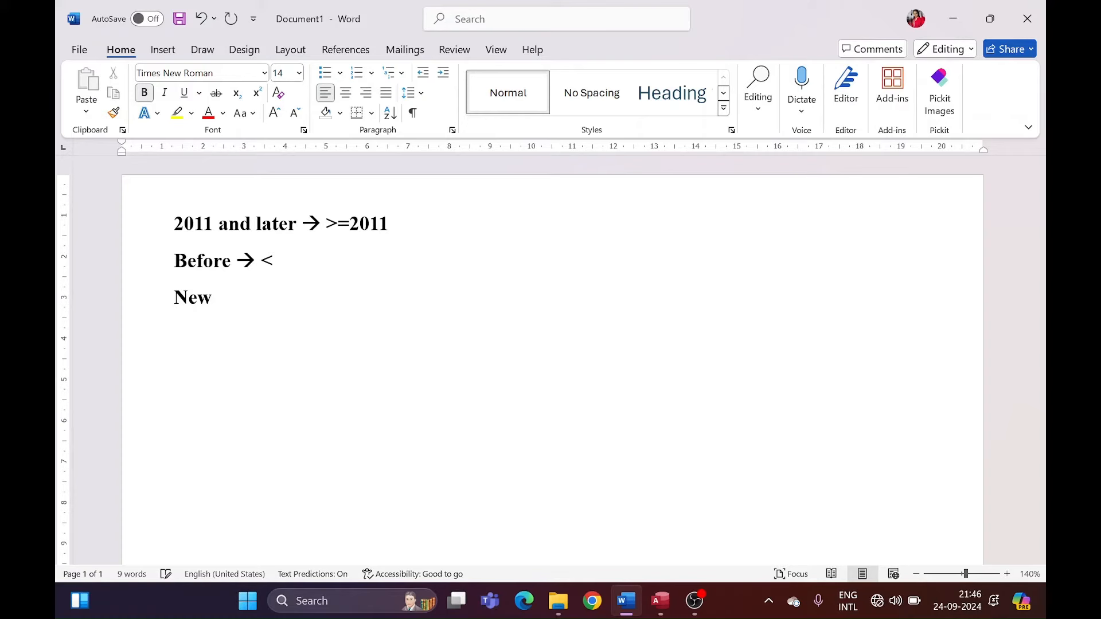
type(" F")
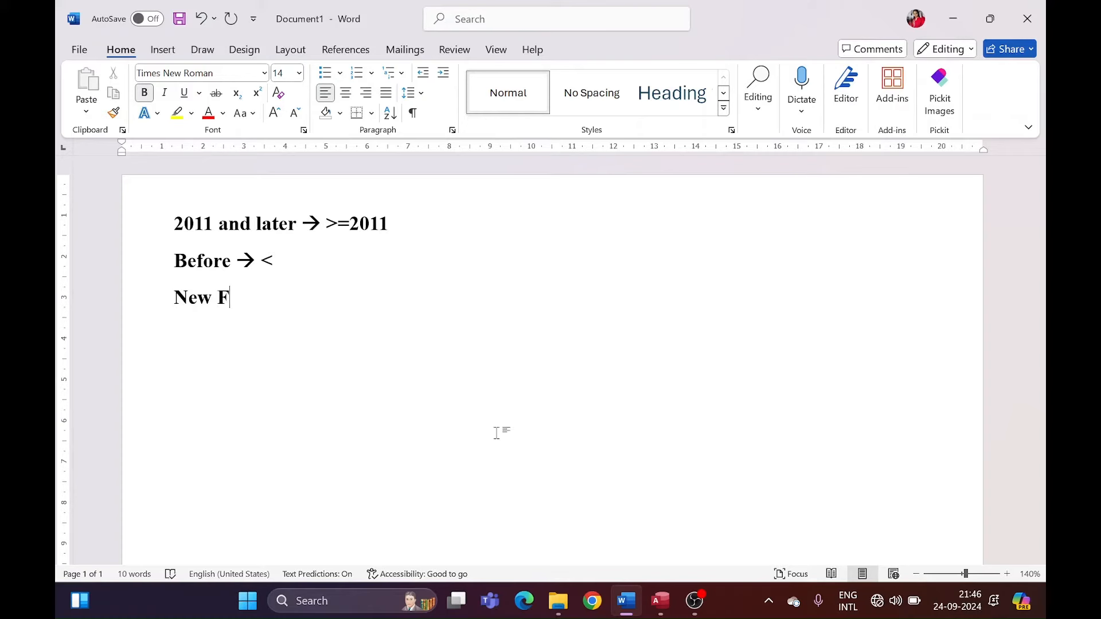
type("ield name:")
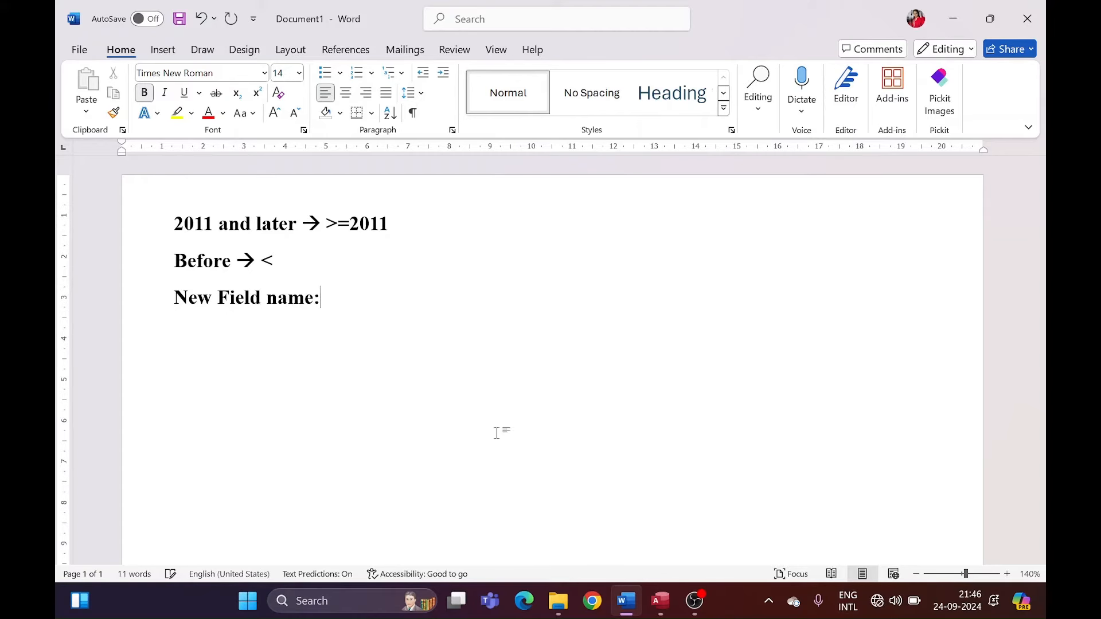
type("Calculation")
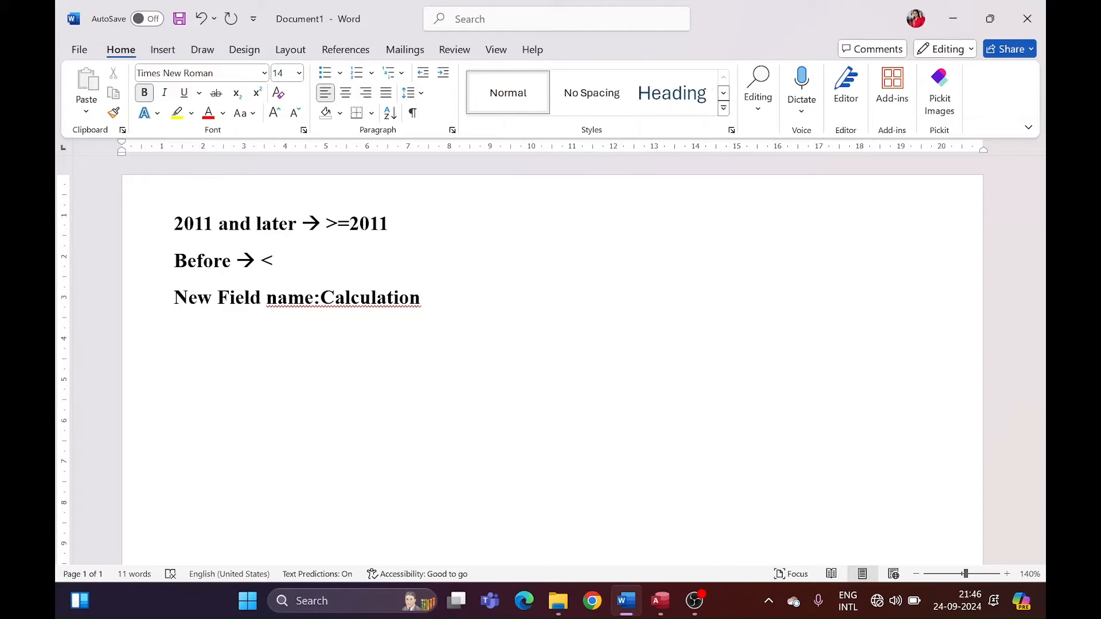
type("  (a+b)*c")
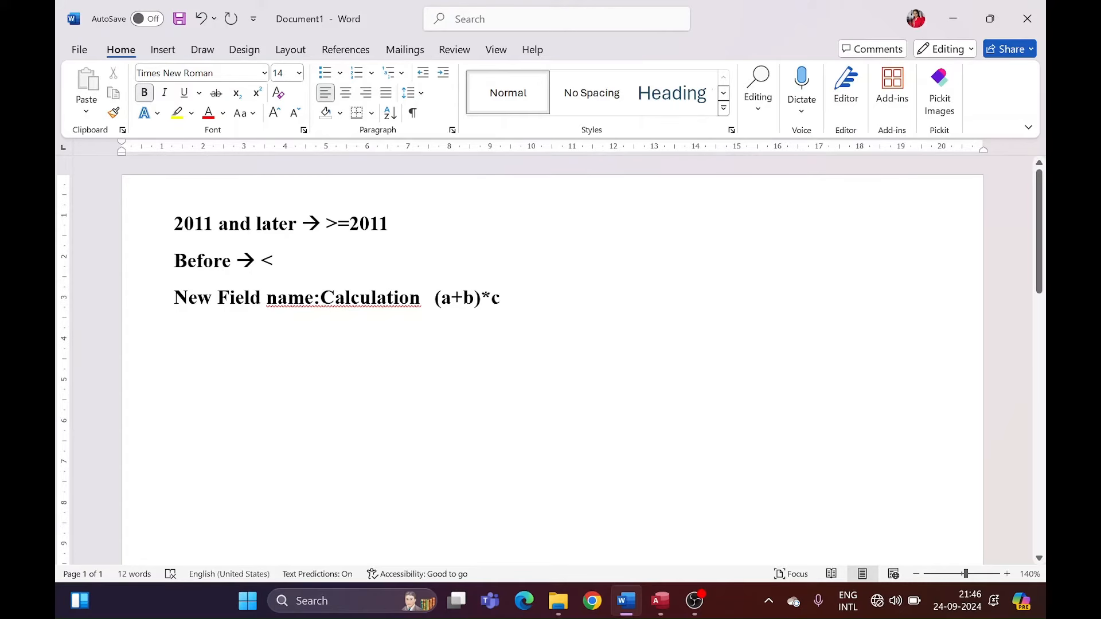
left_click_drag(442, 299, 500, 299)
left_click(501, 298)
Step: Add the line "NFN:([a]+[b])*[c]" below the "New Field name" line
key("Return")
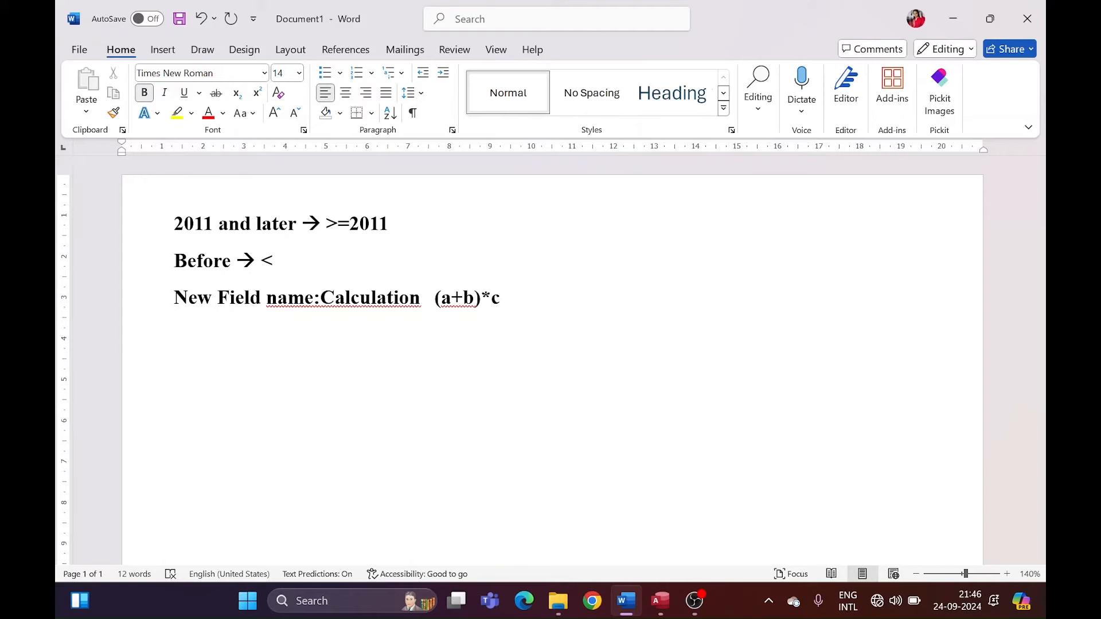
type("N")
type("FN")
type(":")
type("(")
key("ctrl+z")
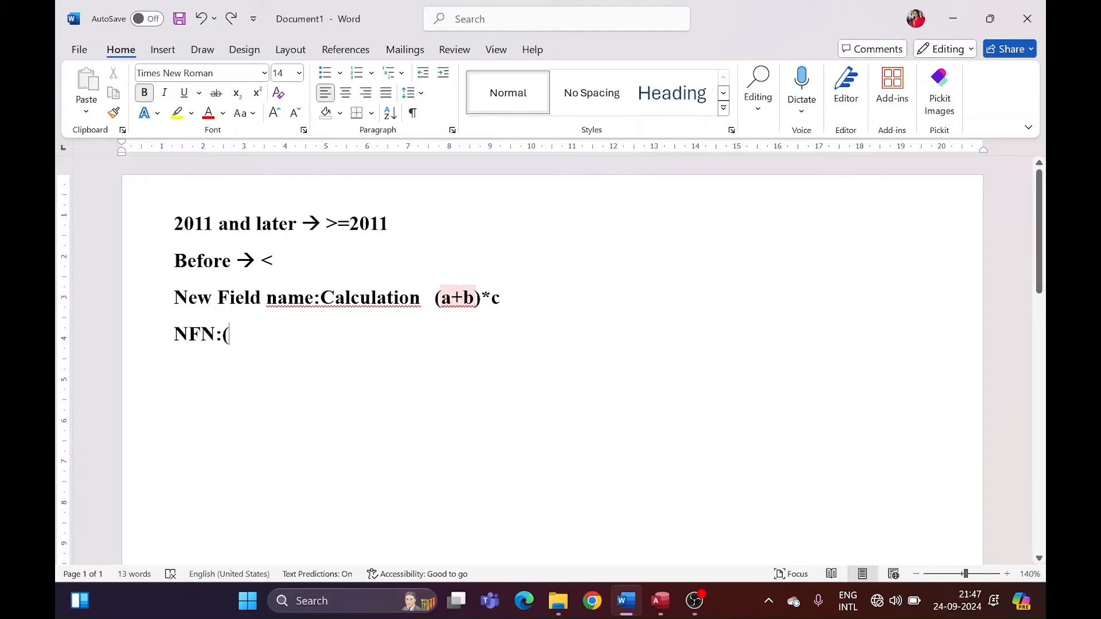
type("[a")
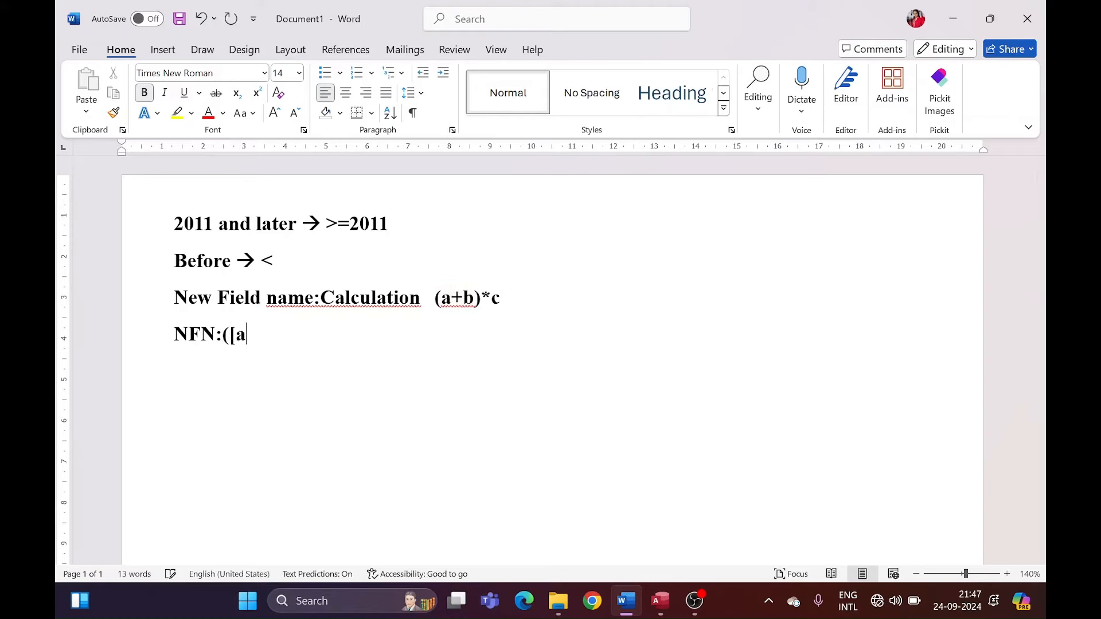
type("]+[b])*[")
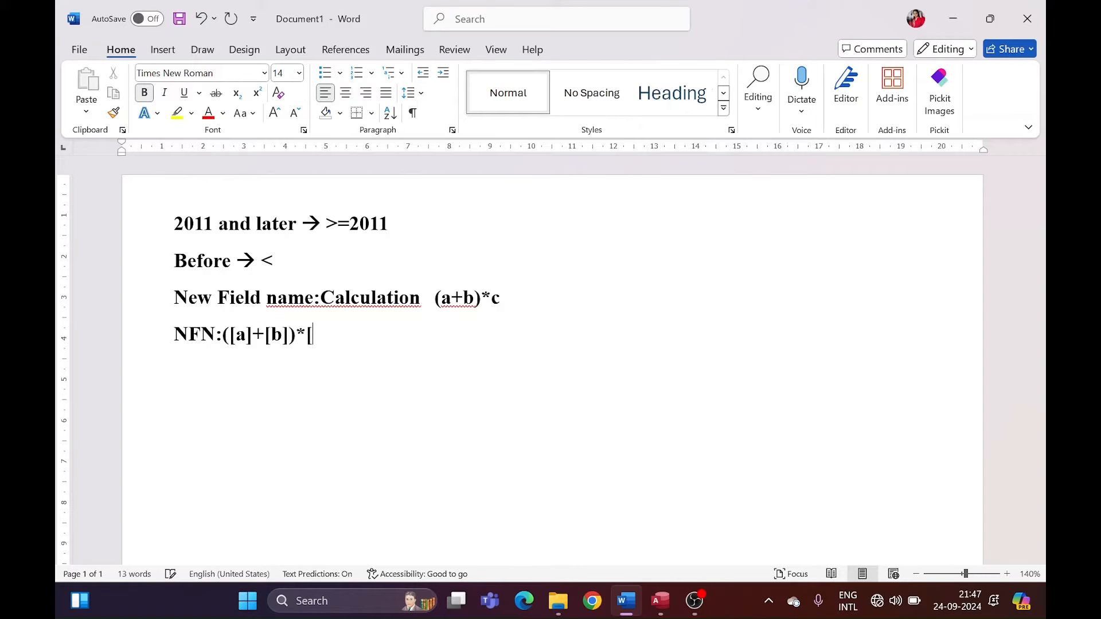
type("c]")
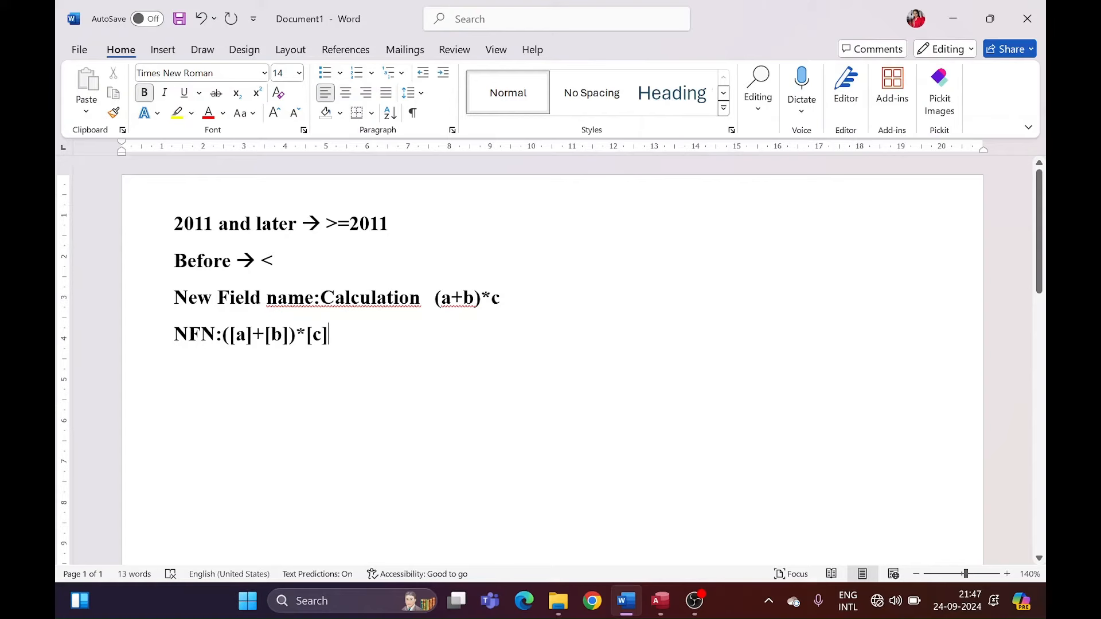
key("Home")
key("End")
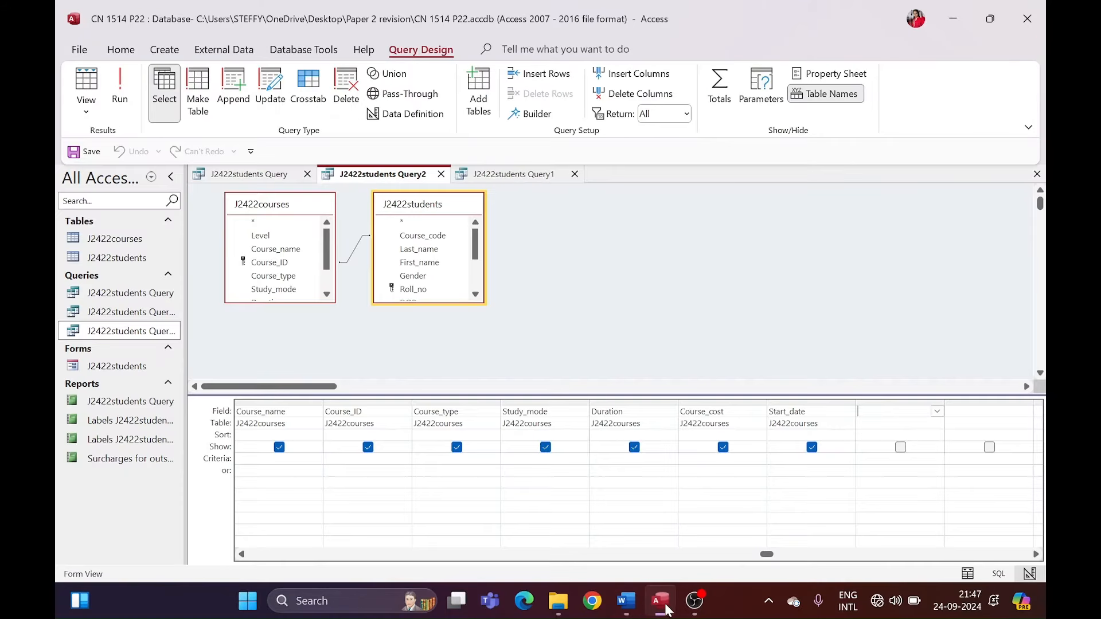
Step: Switch to Access and view the query's Property Sheet, temporarily showing the empty column after Start_date
left_click(662, 602)
left_click(900, 447)
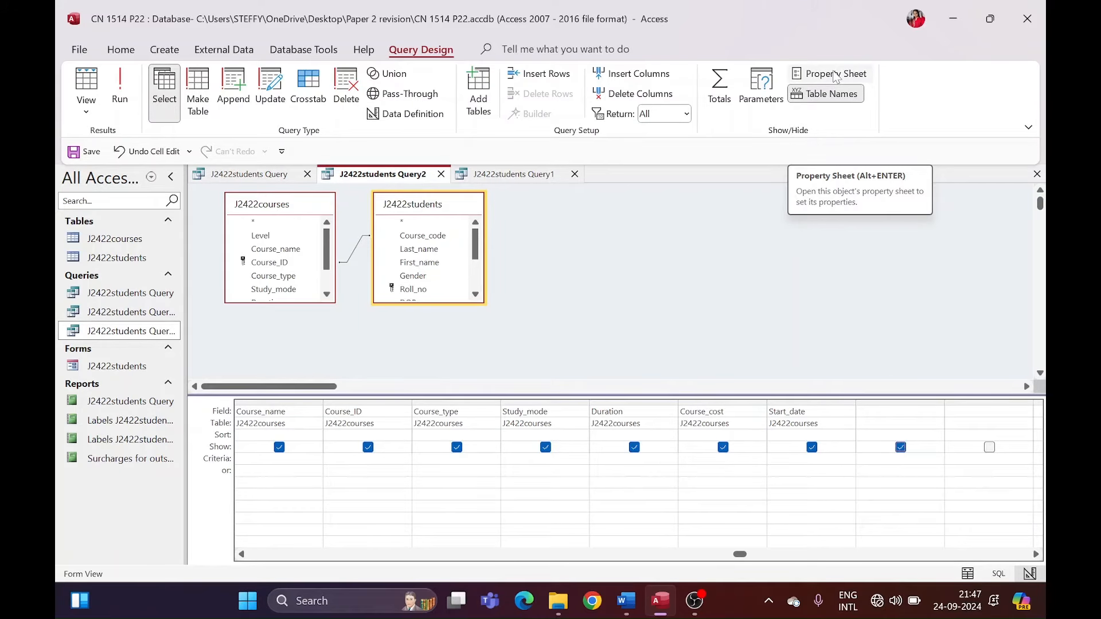
left_click(834, 76)
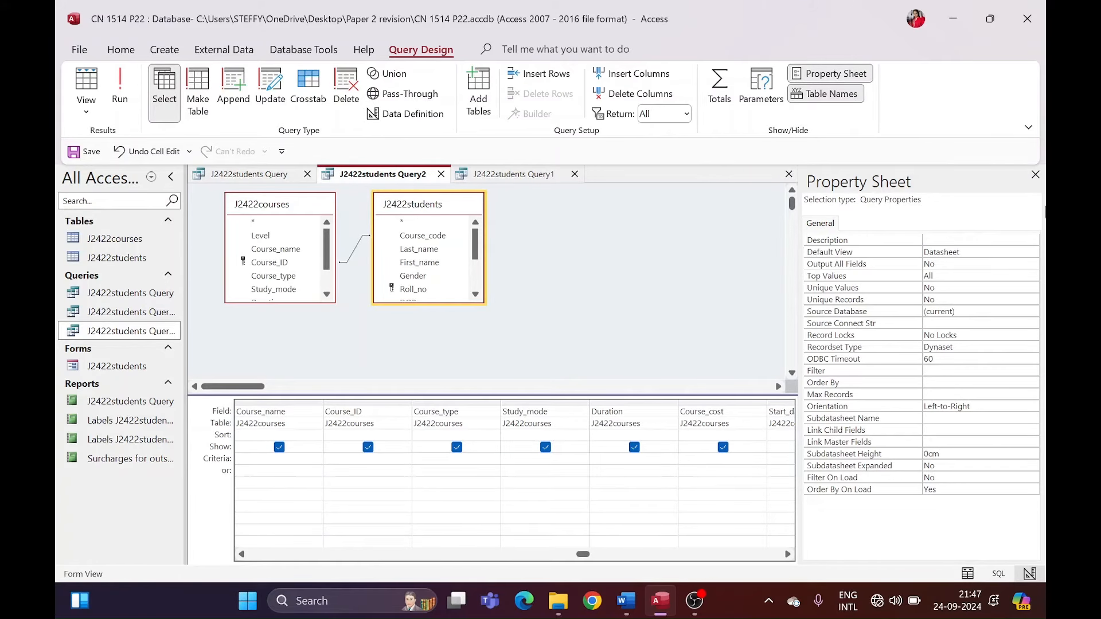
left_click(1035, 174)
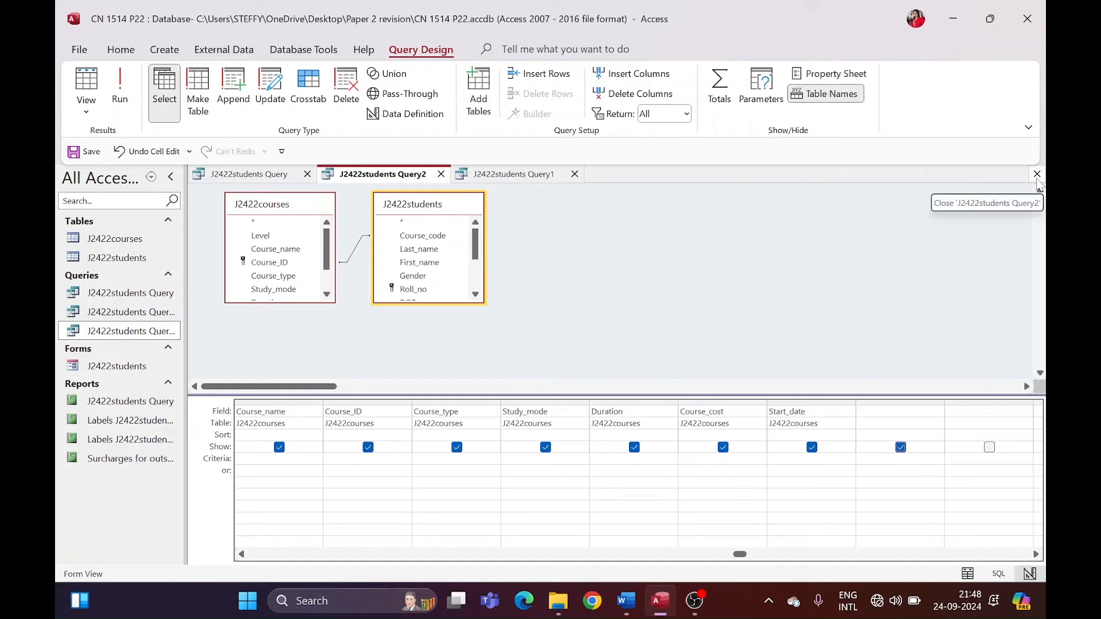
left_click(680, 506)
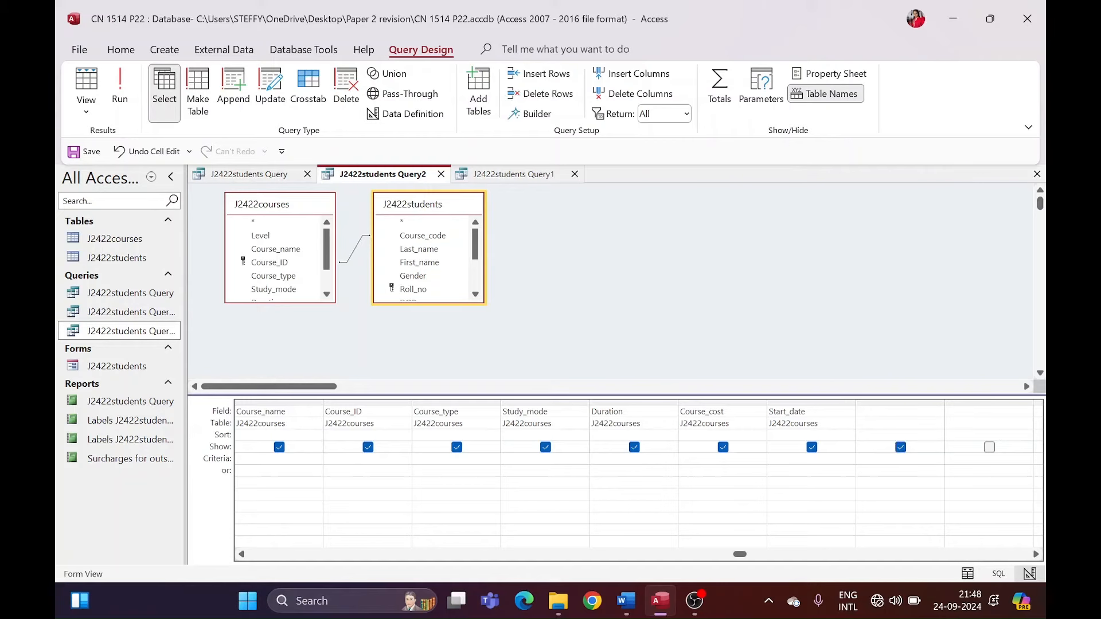
left_click(901, 447)
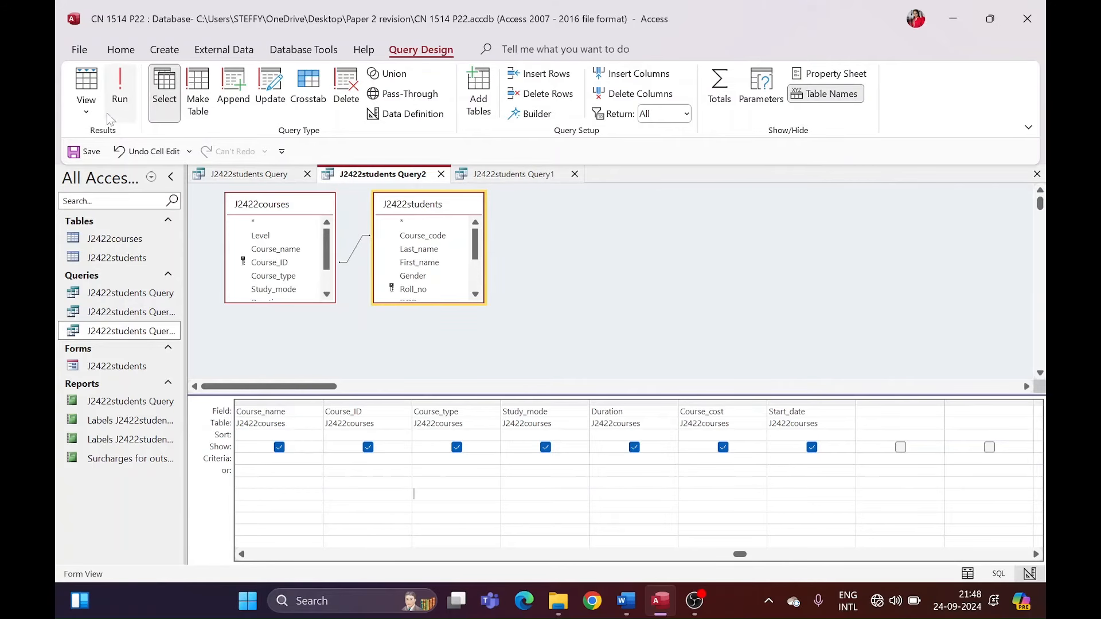
Step: Run J2422students Query2 and open the J2422students Query datasheet
left_click(120, 86)
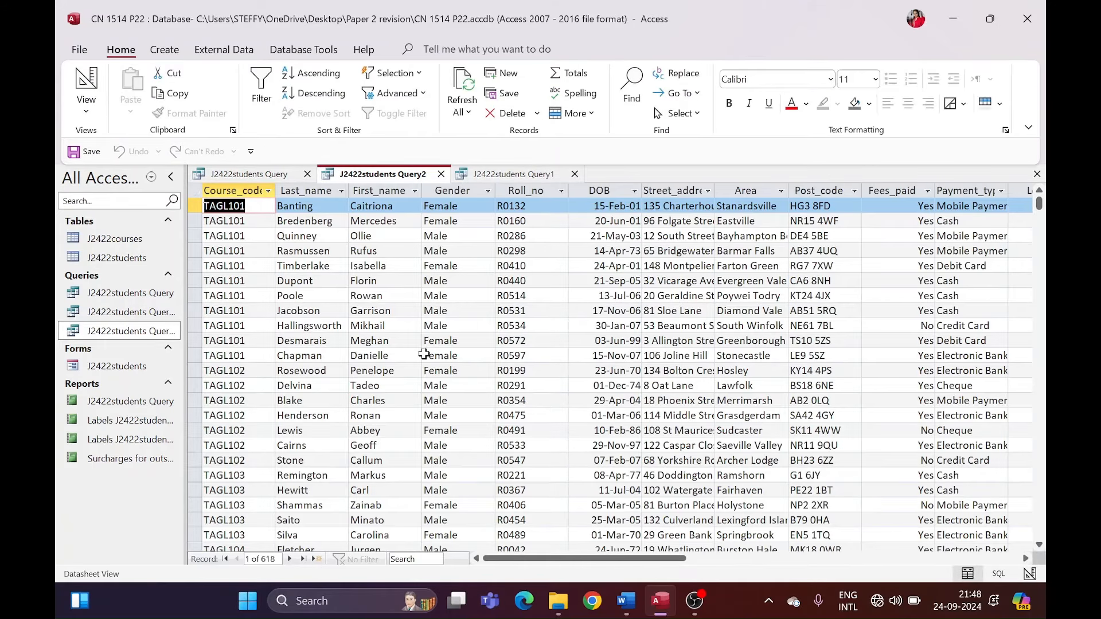
left_click(133, 295)
double_click(136, 301)
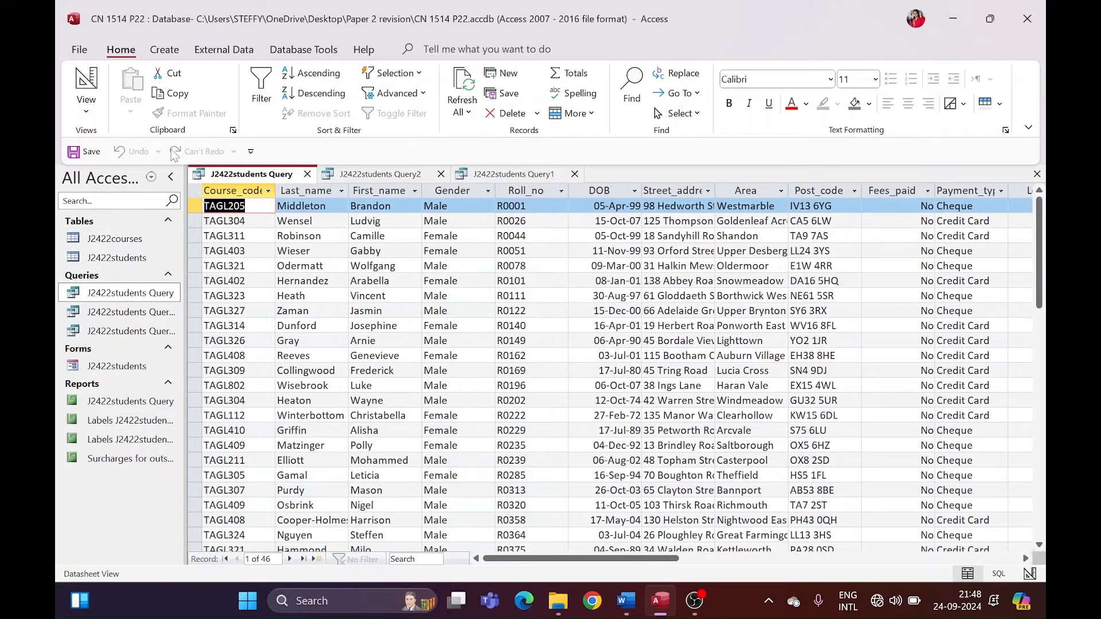
Step: Start a wizard report on J2422students Query with Course_code, Last_name, First_name, Gender, Roll_no, DOB and Street_address
left_click(164, 49)
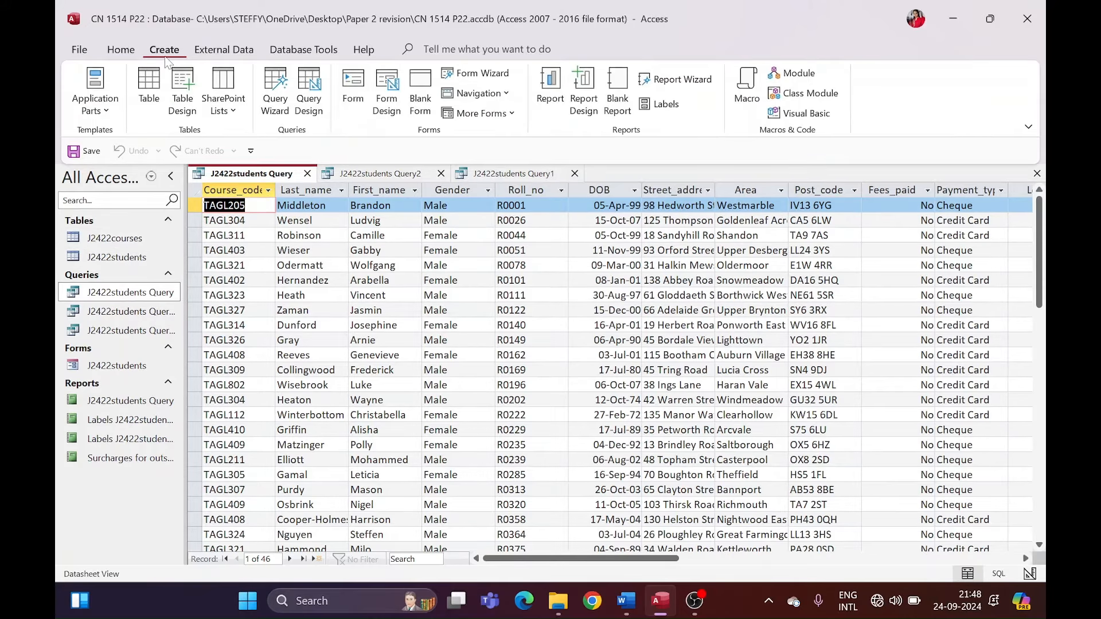
left_click(665, 80)
double_click(421, 255)
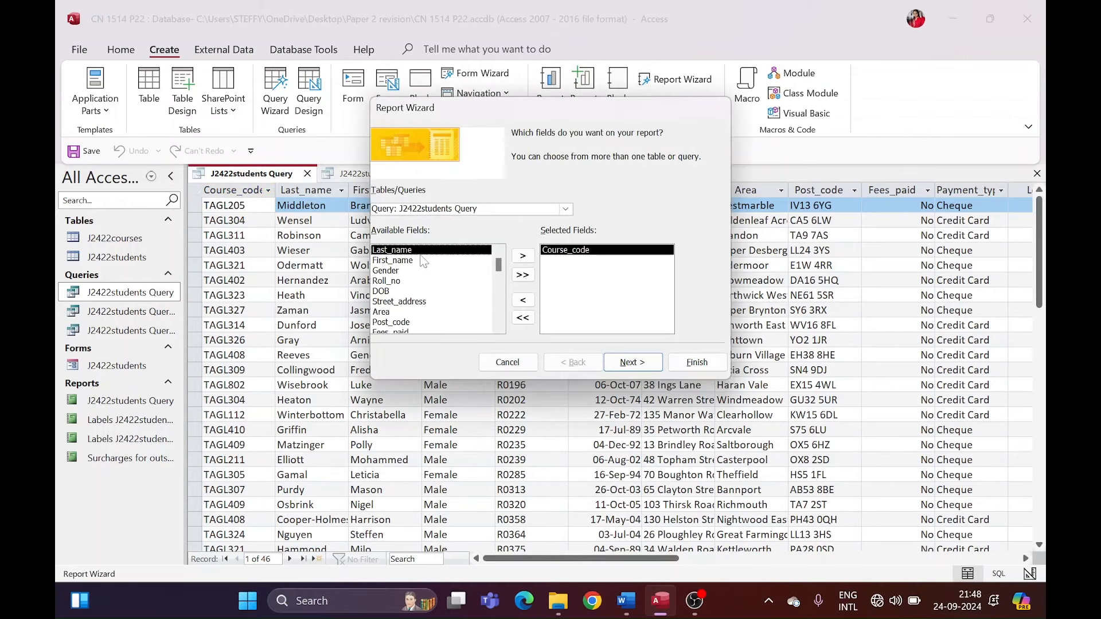
double_click(421, 255)
double_click(421, 256)
double_click(422, 255)
double_click(421, 254)
double_click(422, 254)
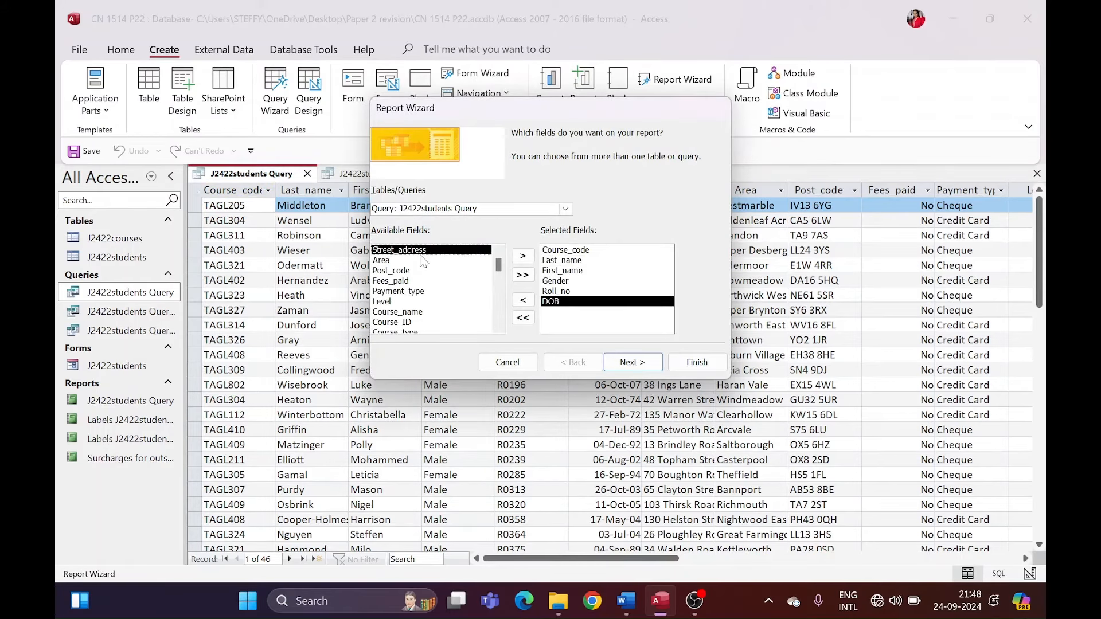
double_click(421, 255)
Step: Finish the report with default grouping, no sorting, stepped layout and landscape orientation, opening it for design changes
left_click(621, 364)
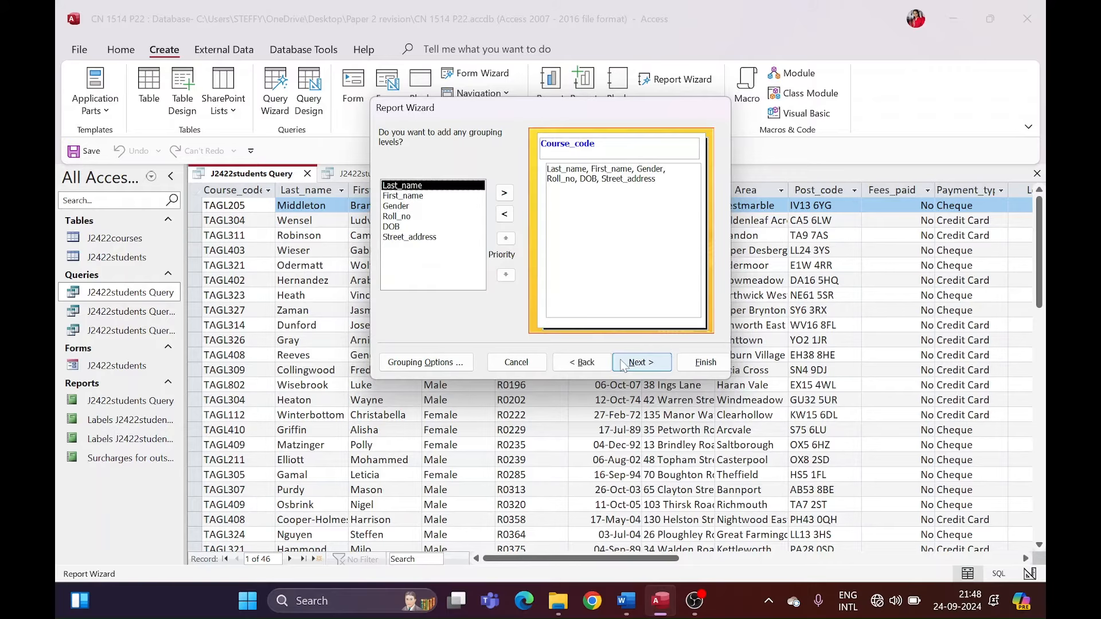
left_click(624, 365)
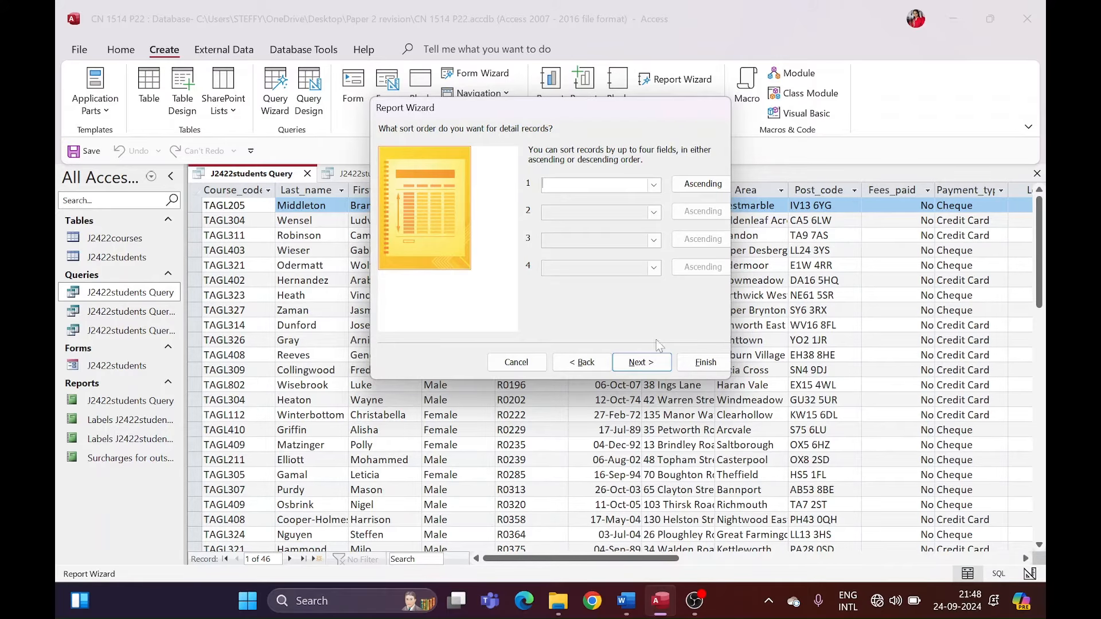
left_click(658, 360)
left_click(685, 192)
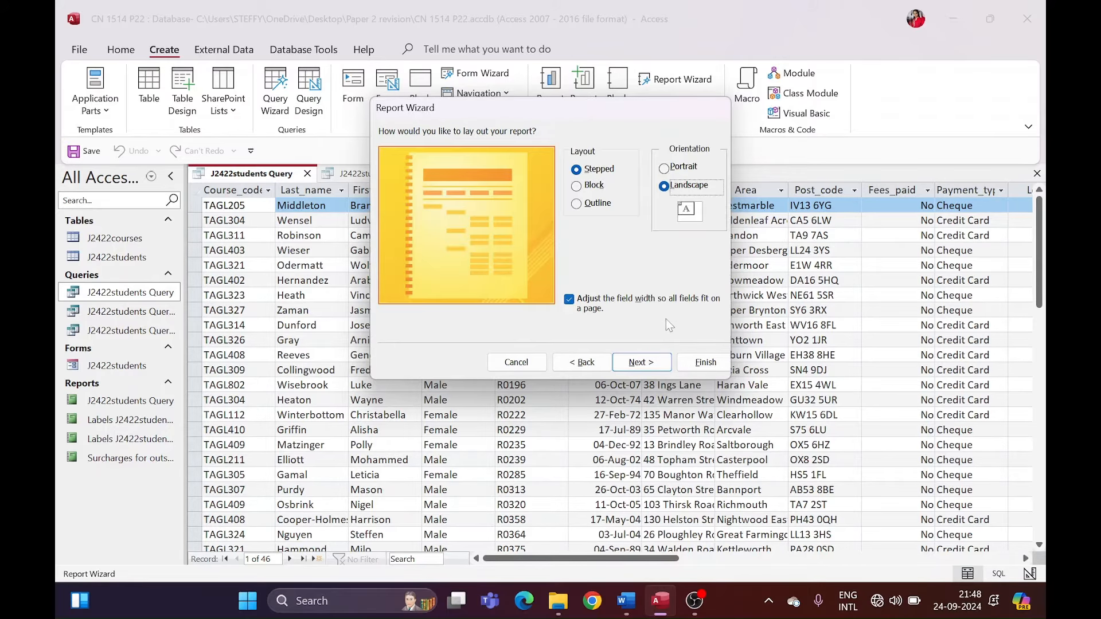
left_click(641, 361)
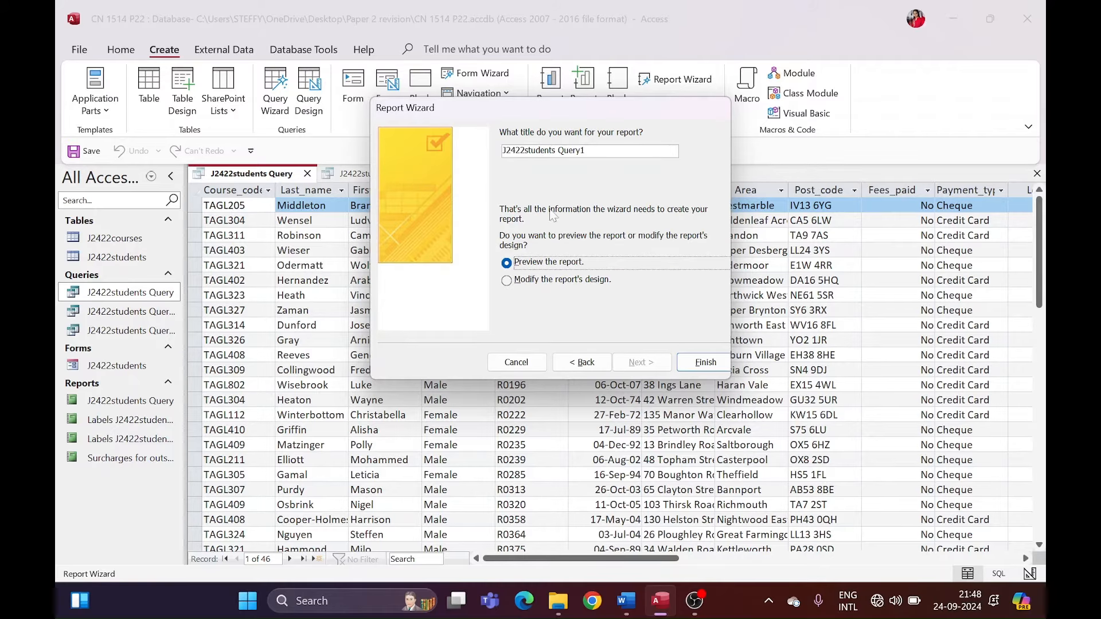
left_click(545, 281)
left_click(680, 363)
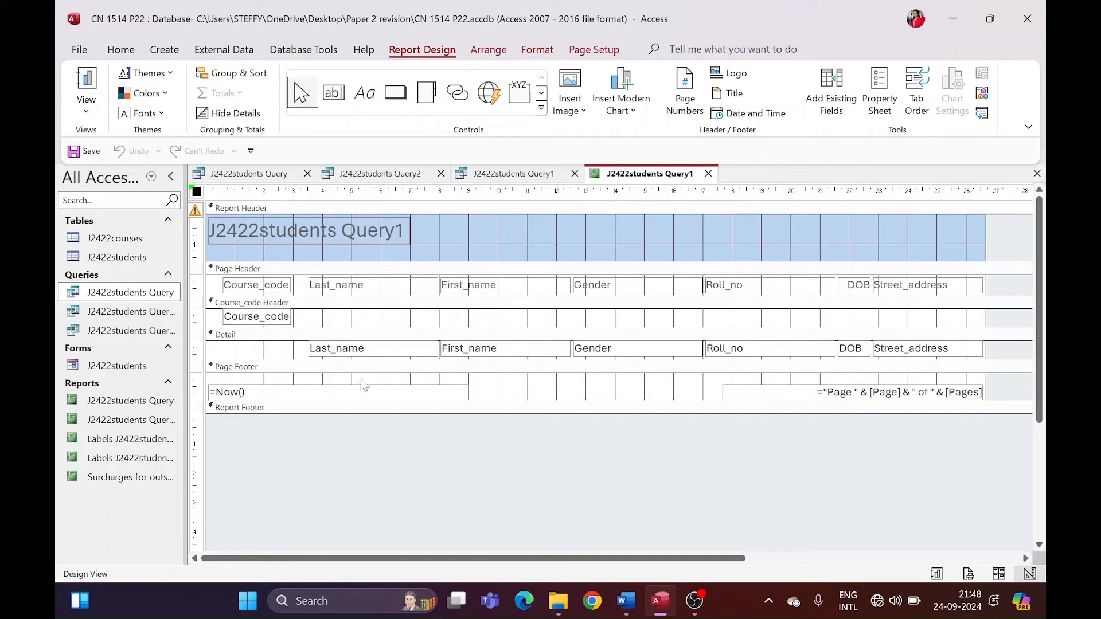
Step: Add a page footer label between the date and page number reading "Name CN" plus the candidate number, nudged slightly right
left_click(372, 98)
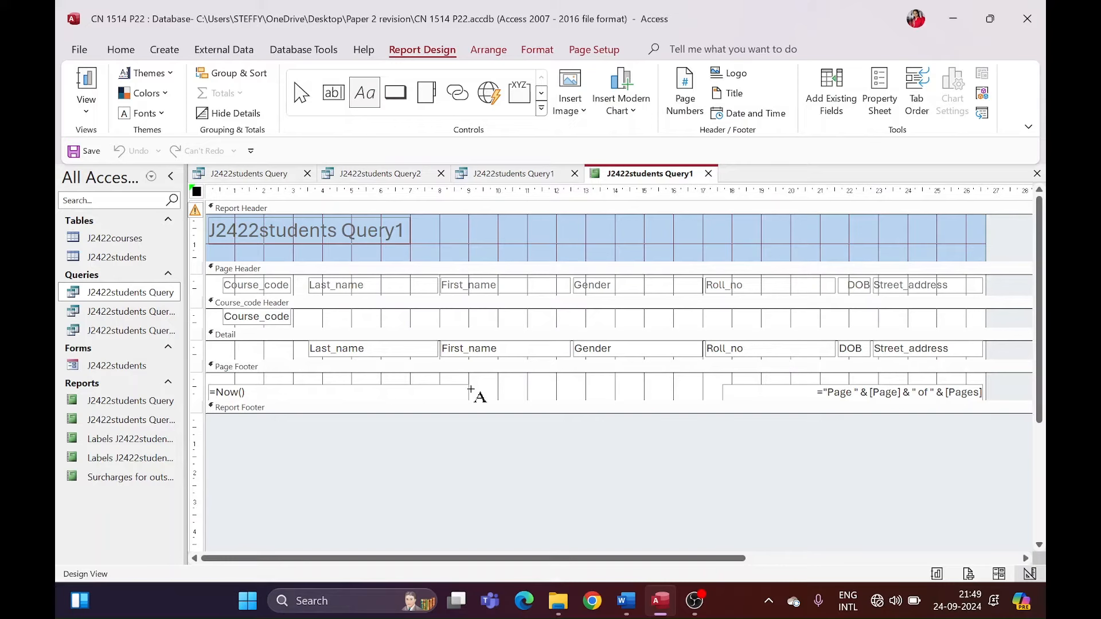
left_click_drag(472, 379, 688, 396)
type("Name")
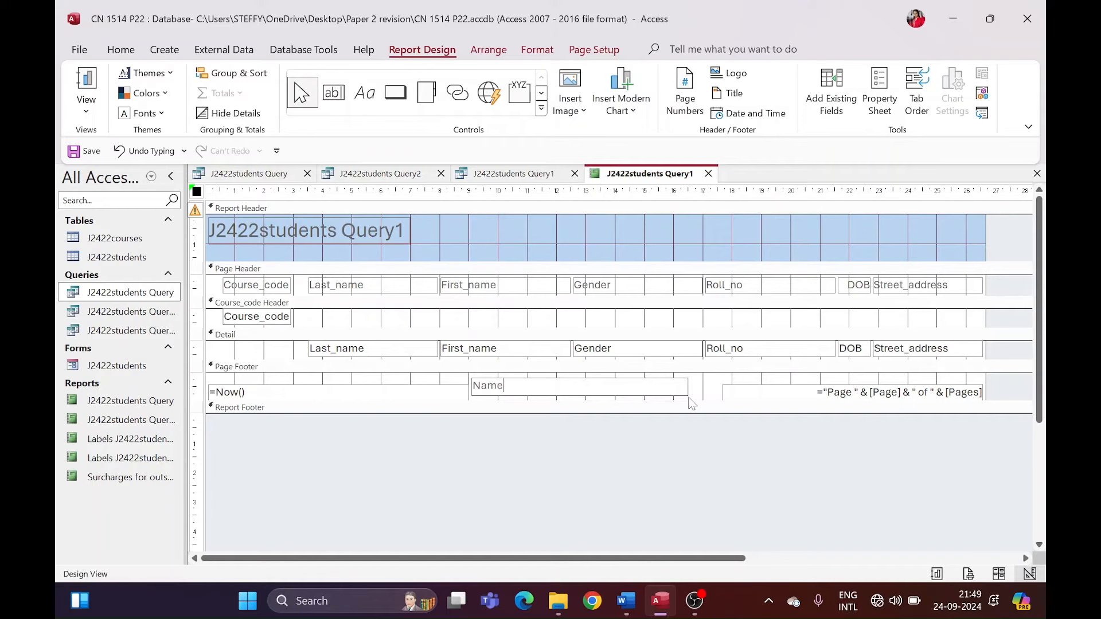
type(" CN 1514")
left_click(450, 387)
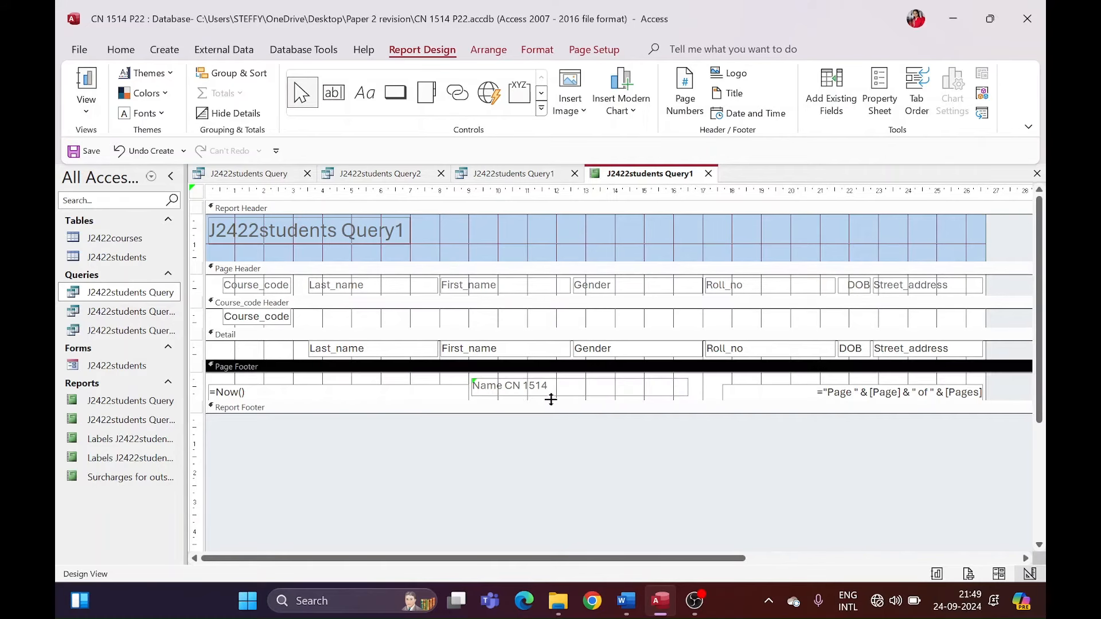
left_click(563, 396)
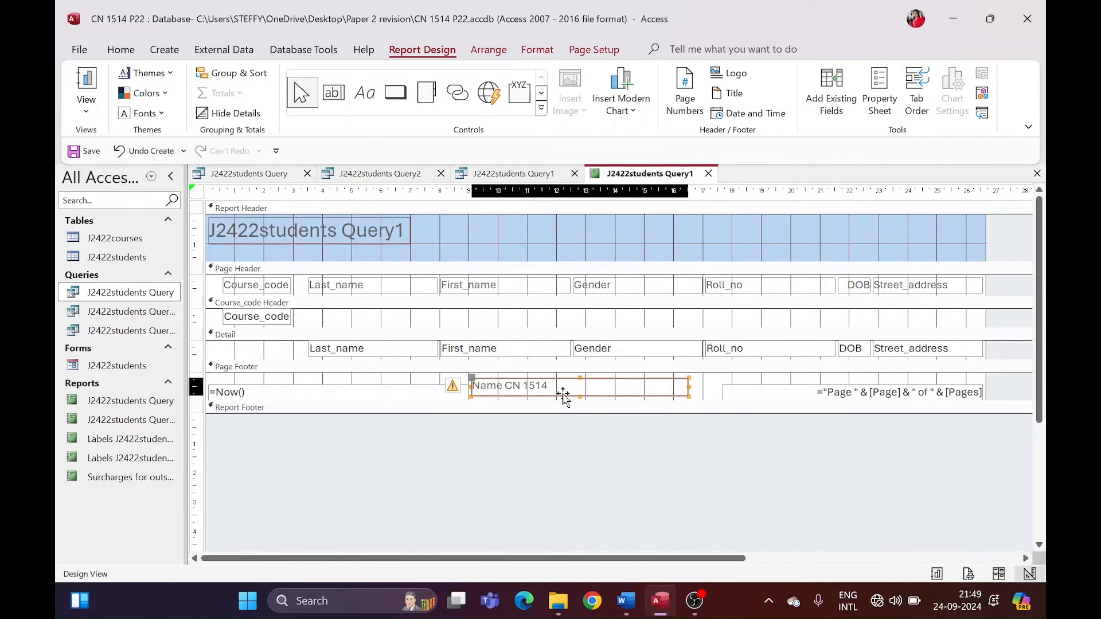
left_click_drag(563, 395, 566, 397)
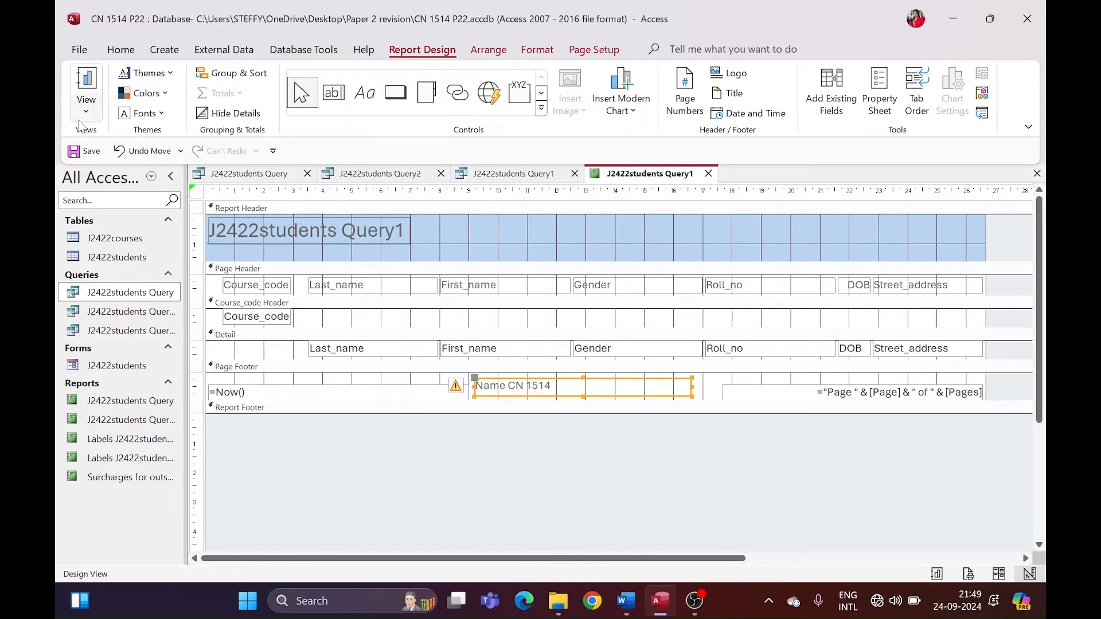
Step: Preview the report and check the page footer label on each page, closing the preview at the end
left_click(86, 103)
left_click(126, 175)
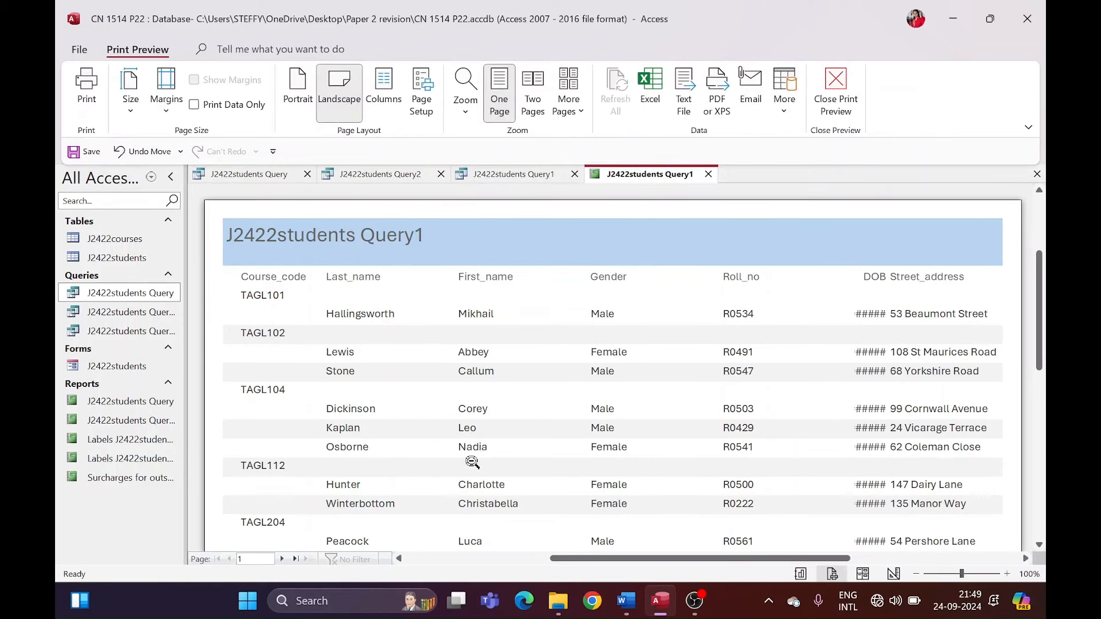
scroll(277, 567, "down", 2)
scroll(401, 487, "down", 6)
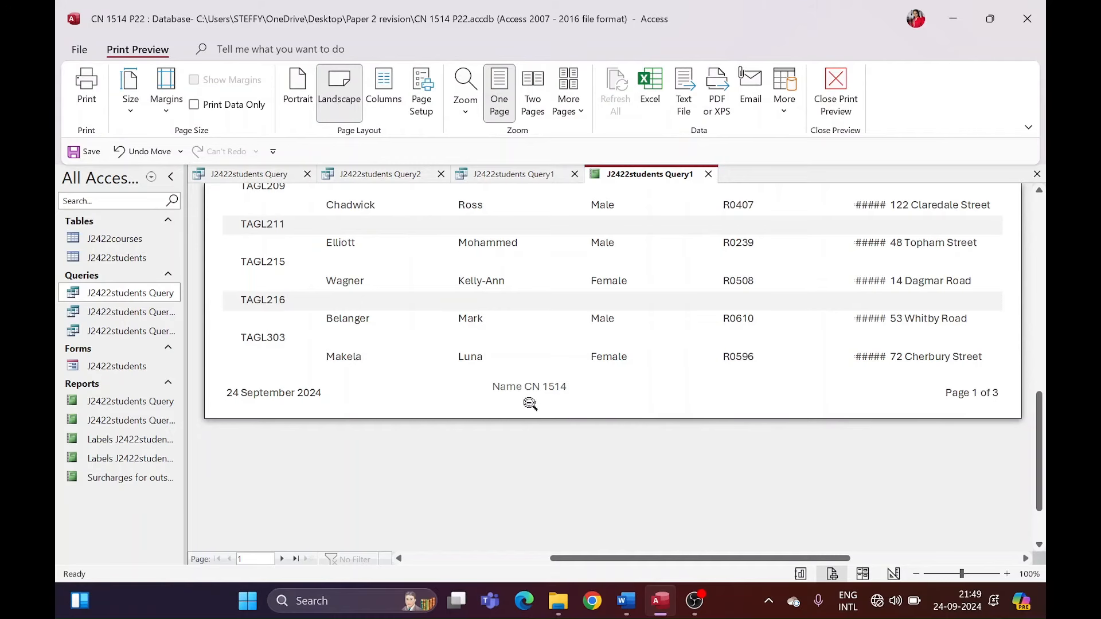
left_click(282, 558)
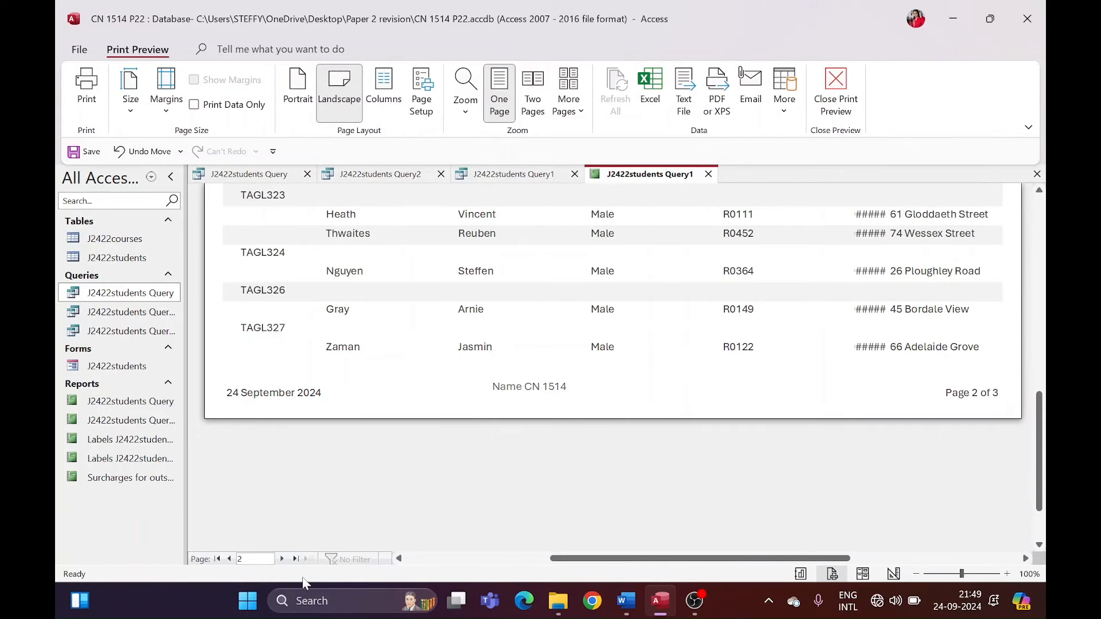
left_click(283, 559)
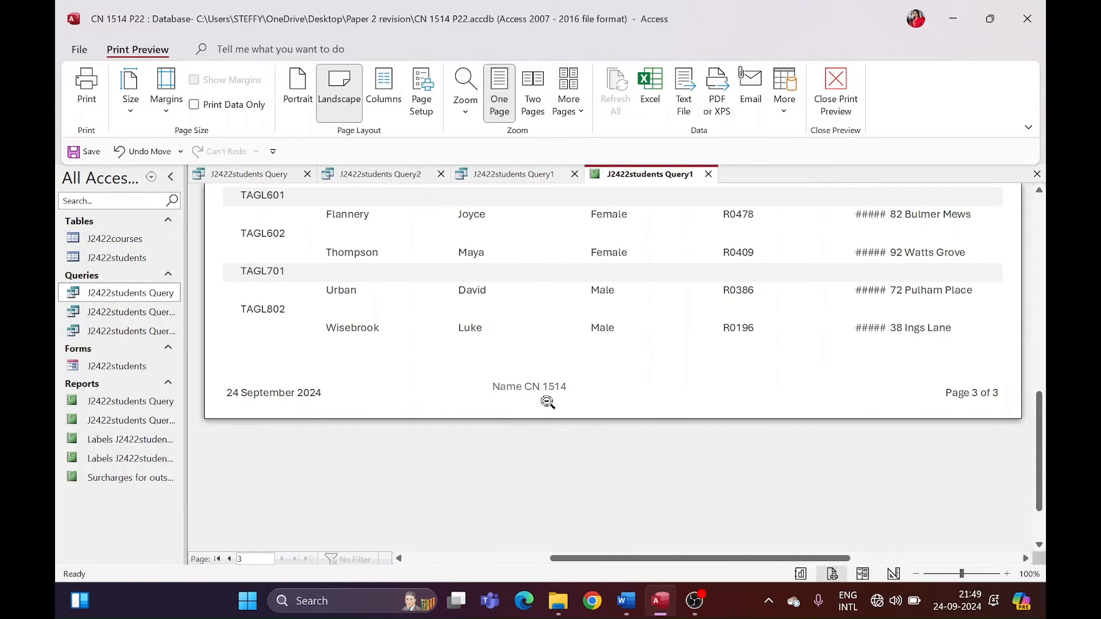
left_click(854, 108)
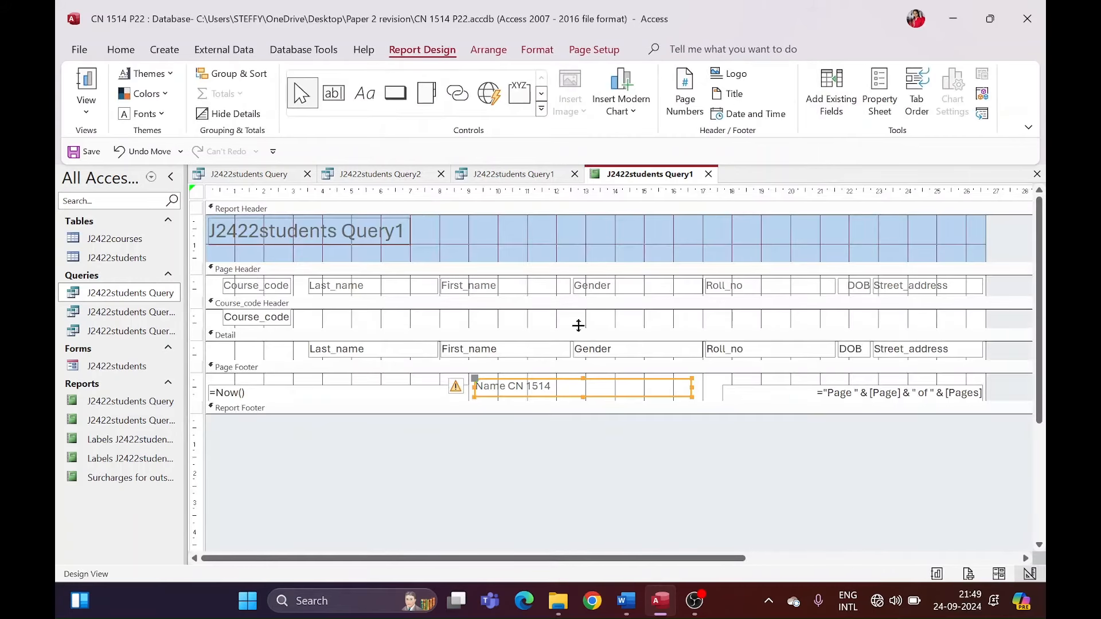
Step: Expand the report footer to just over 1 cm, move the candidate label into it and preview the report
left_click_drag(535, 413, 533, 453)
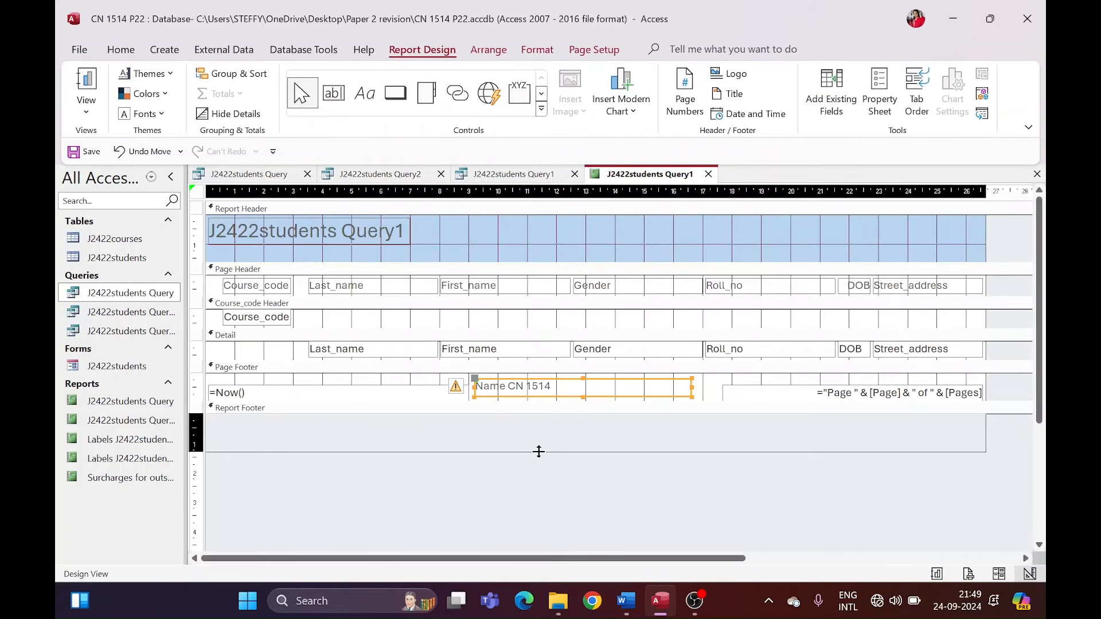
left_click_drag(567, 397, 566, 439)
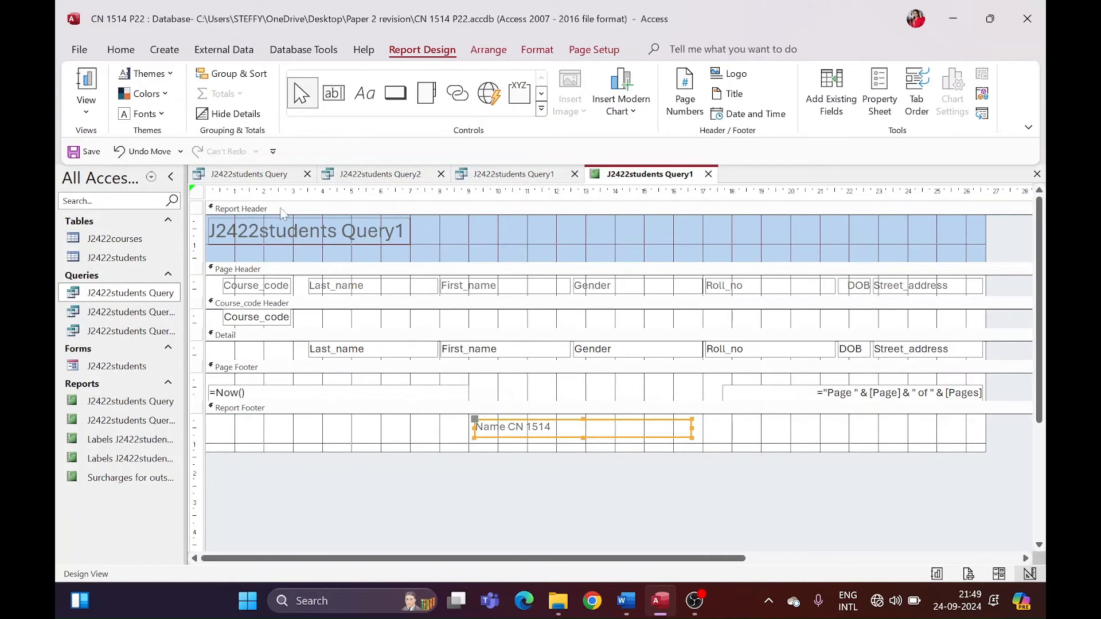
left_click(86, 106)
left_click(143, 178)
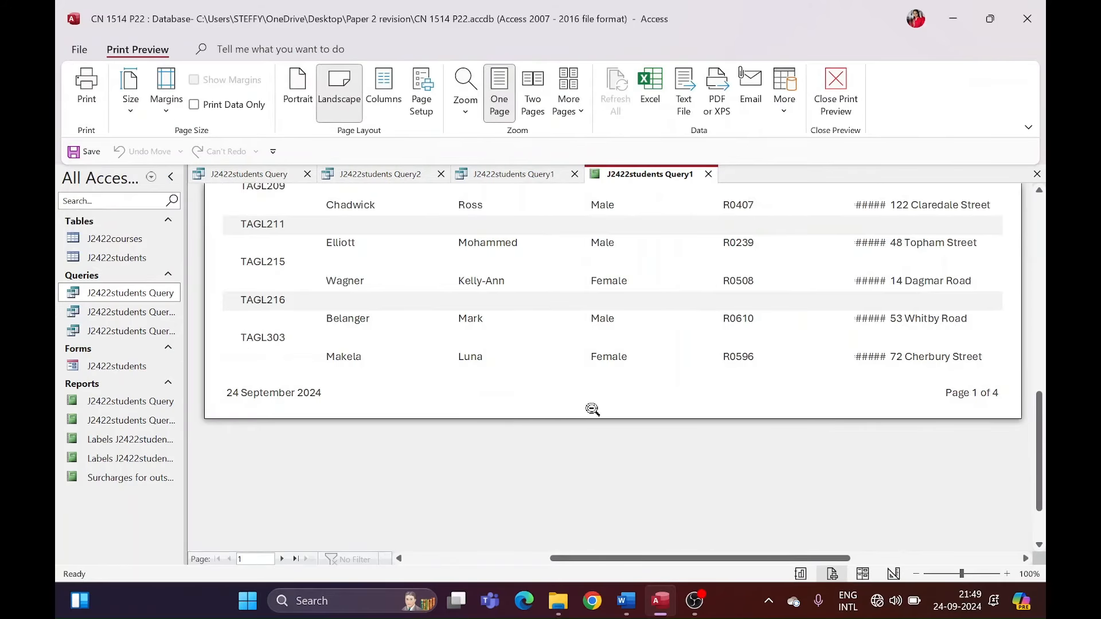
Step: Check the previewed pages through the last one for where the report footer label prints, closing the preview at the end
left_click(282, 559)
left_click(282, 559)
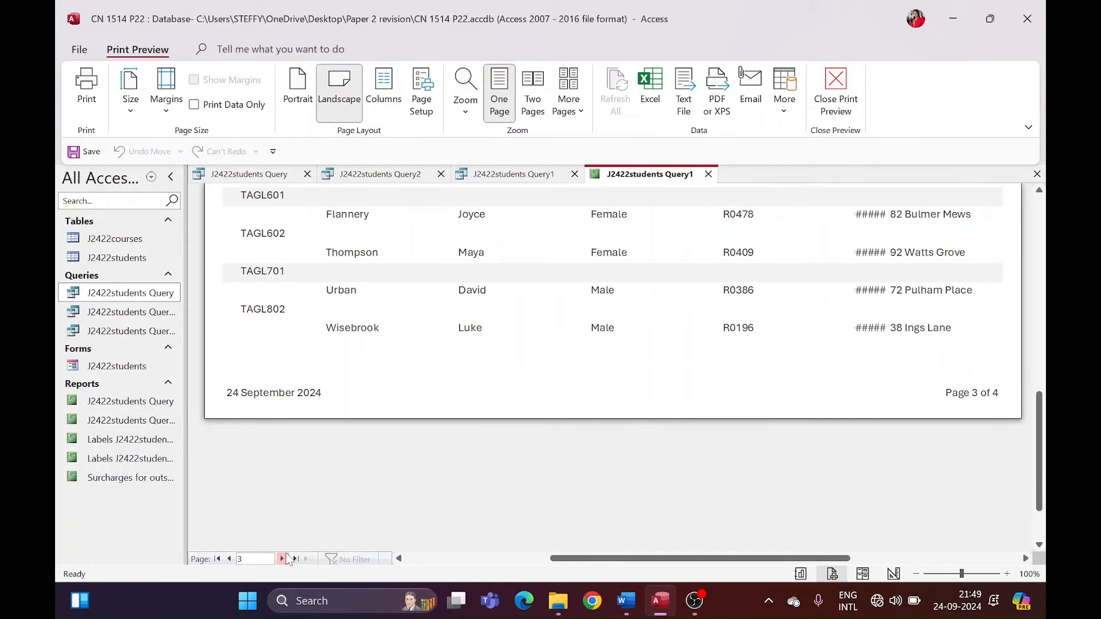
left_click(285, 559)
scroll(513, 438, "up", 5)
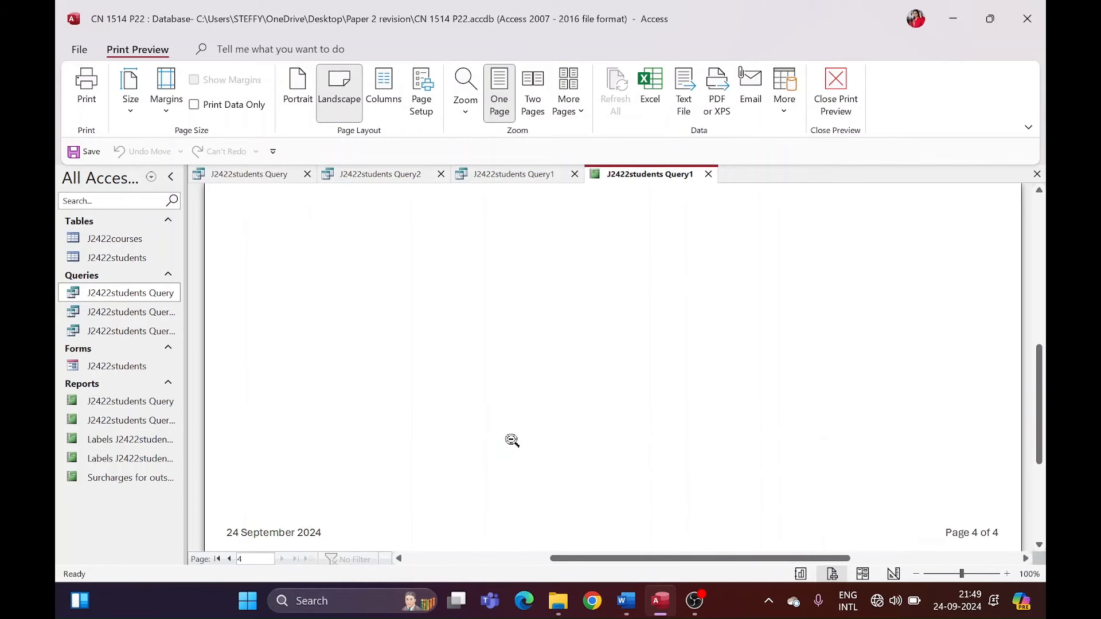
scroll(512, 439, "up", 2)
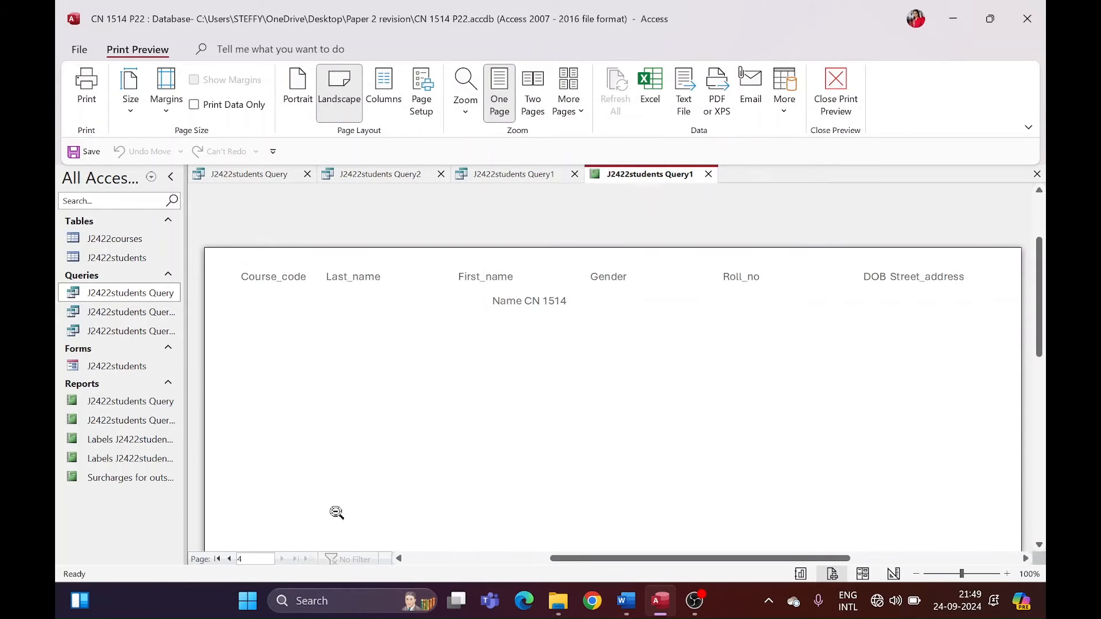
left_click(230, 559)
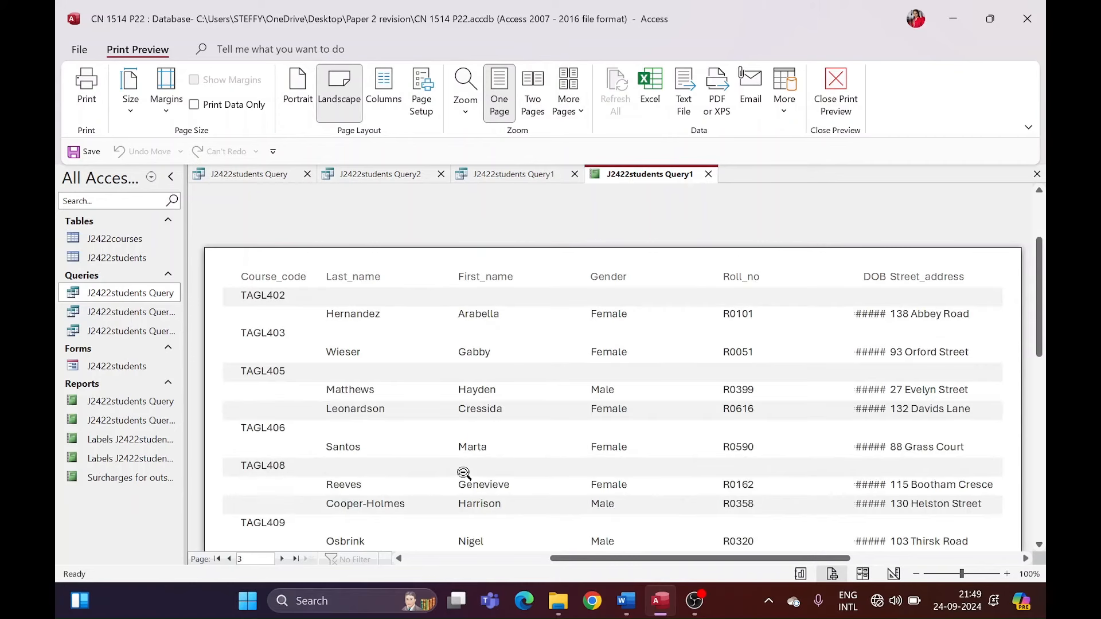
scroll(464, 475, "down", 3)
scroll(463, 475, "down", 2)
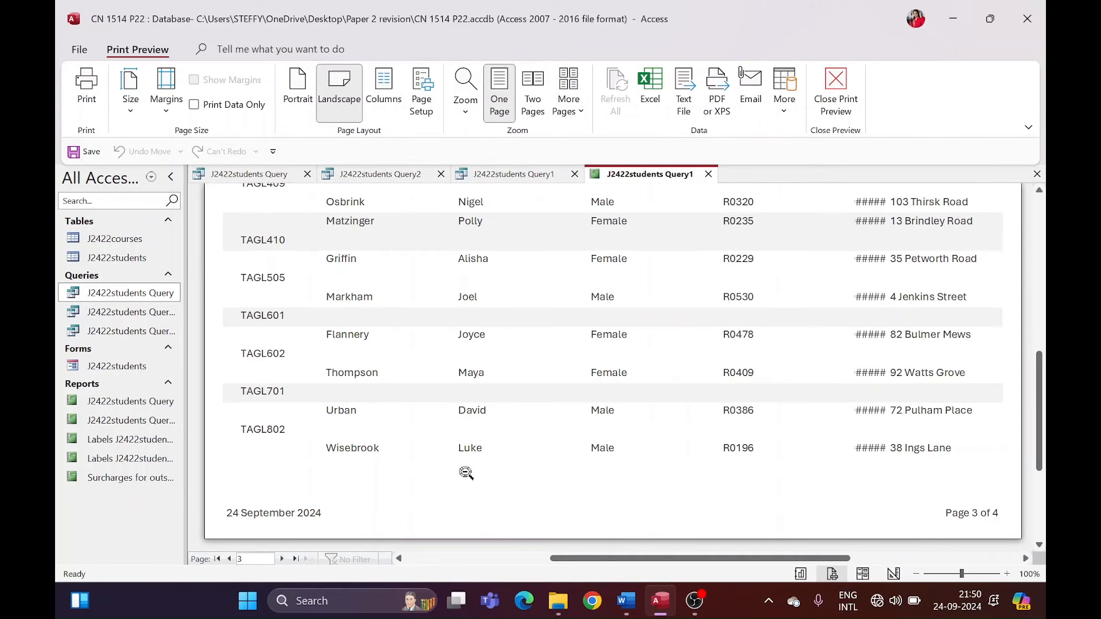
left_click(835, 106)
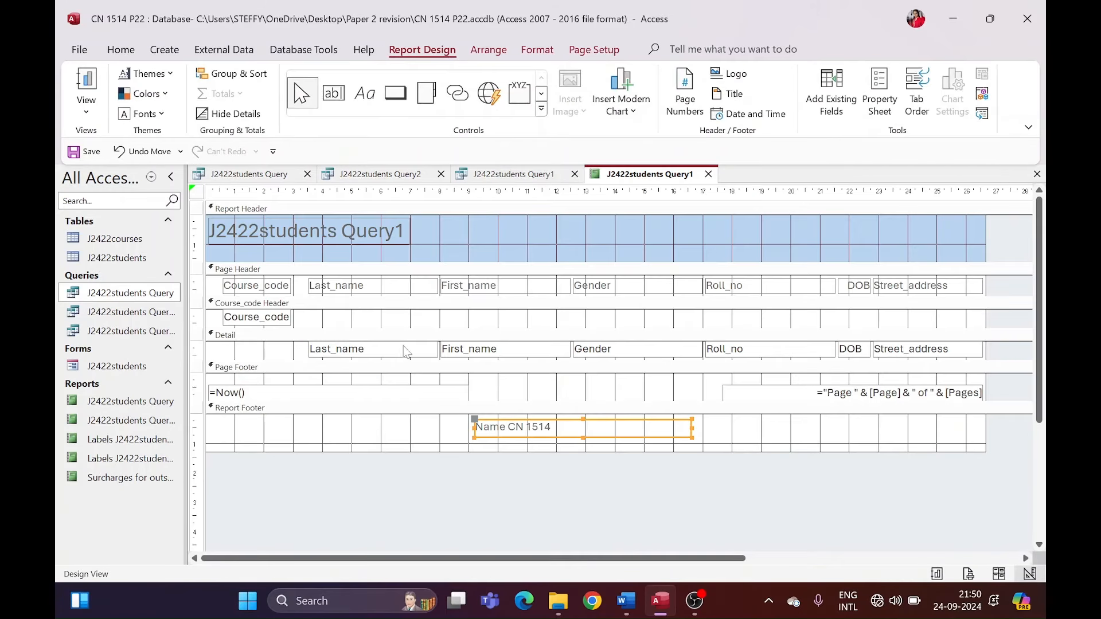
Step: Move the candidate label back into the page footer between the date and page number, and collapse the report footer
left_click_drag(532, 439, 533, 400)
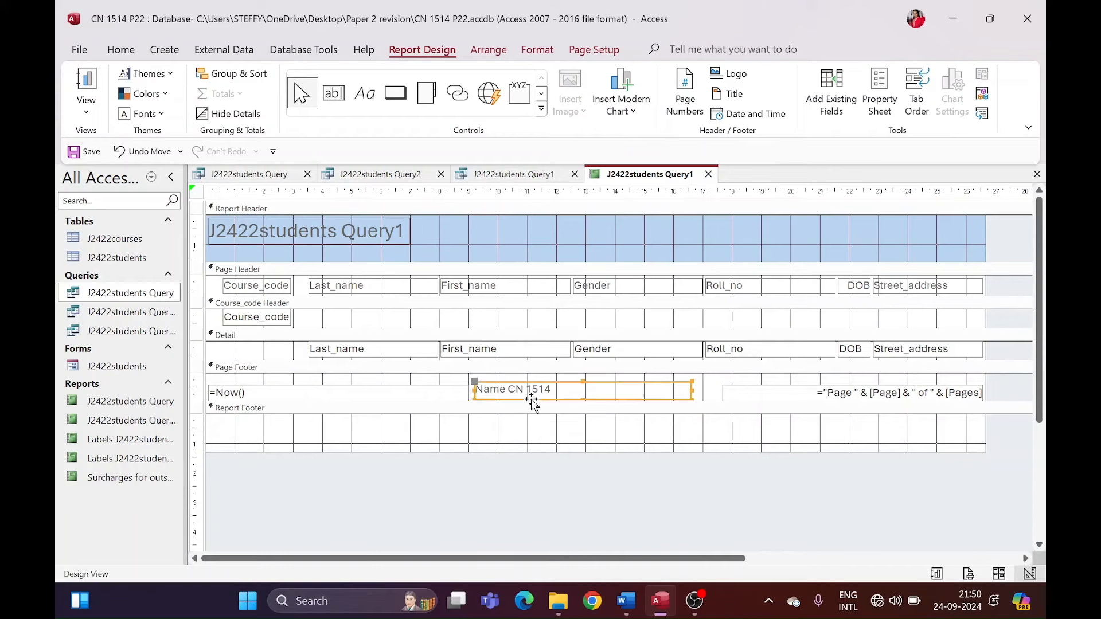
left_click_drag(564, 451, 561, 414)
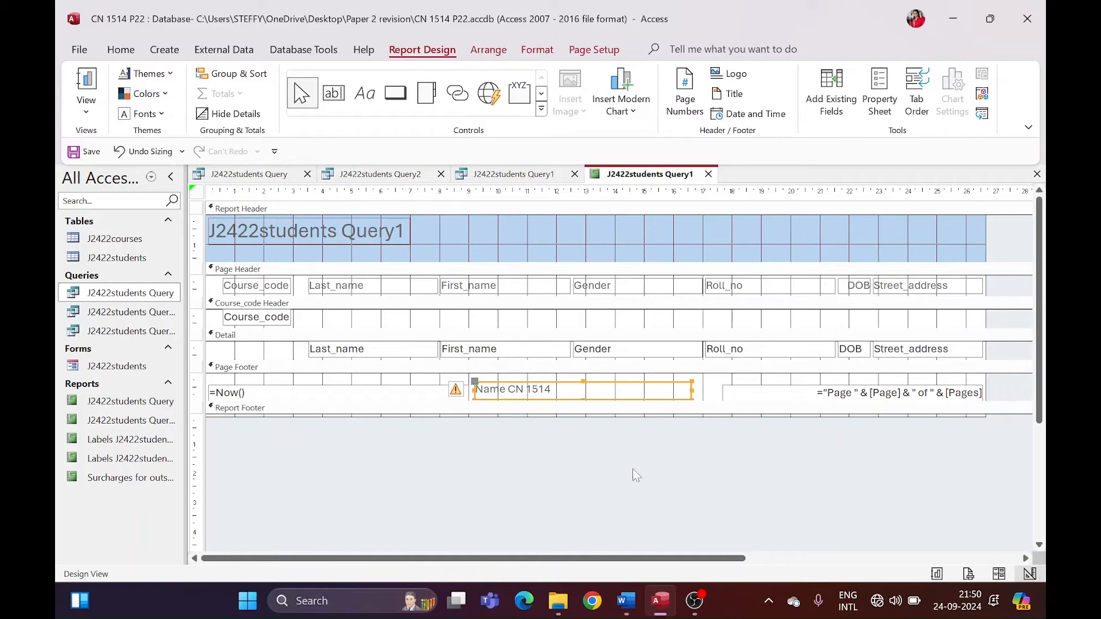
left_click(694, 600)
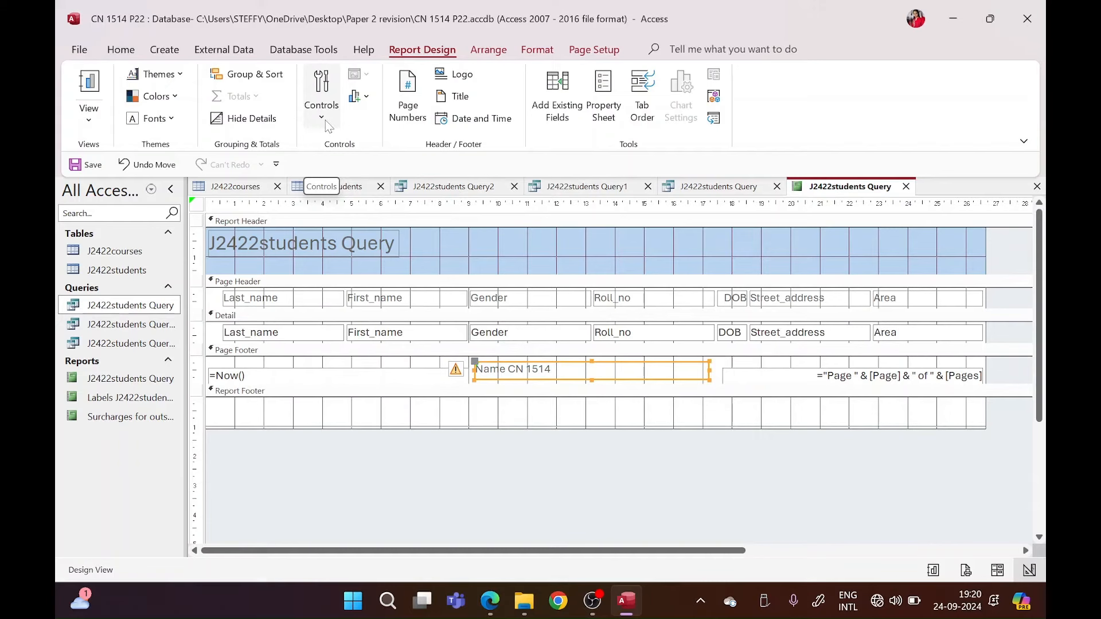
Step: Add a text box about 6 cm wide in the J2422students Query report's footer and open its caption for editing
left_click(326, 119)
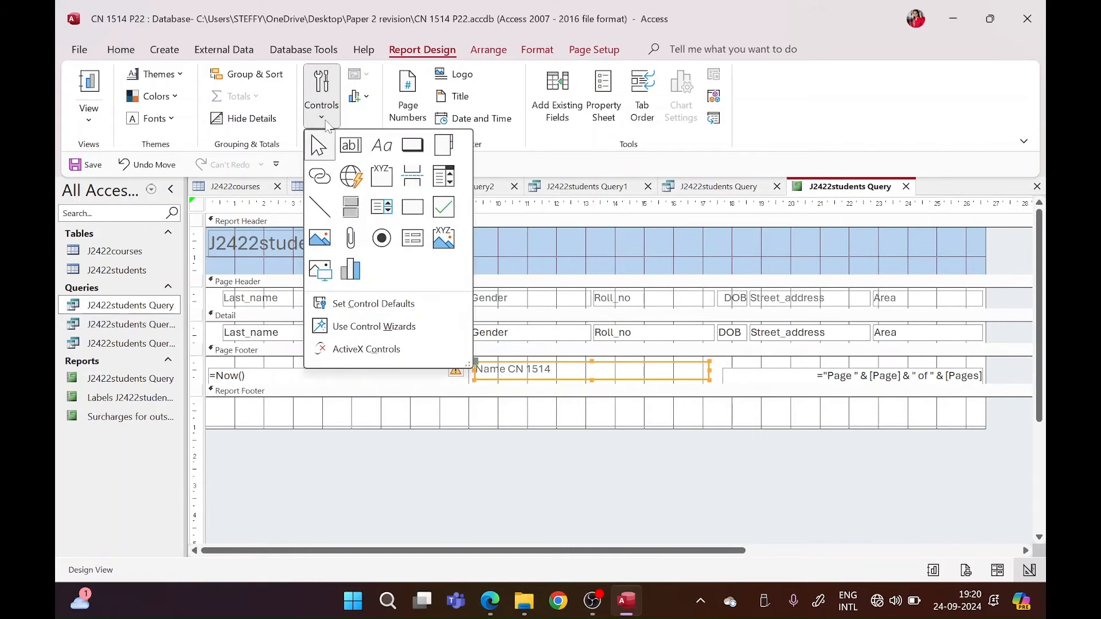
left_click(352, 147)
left_click_drag(506, 405, 678, 418)
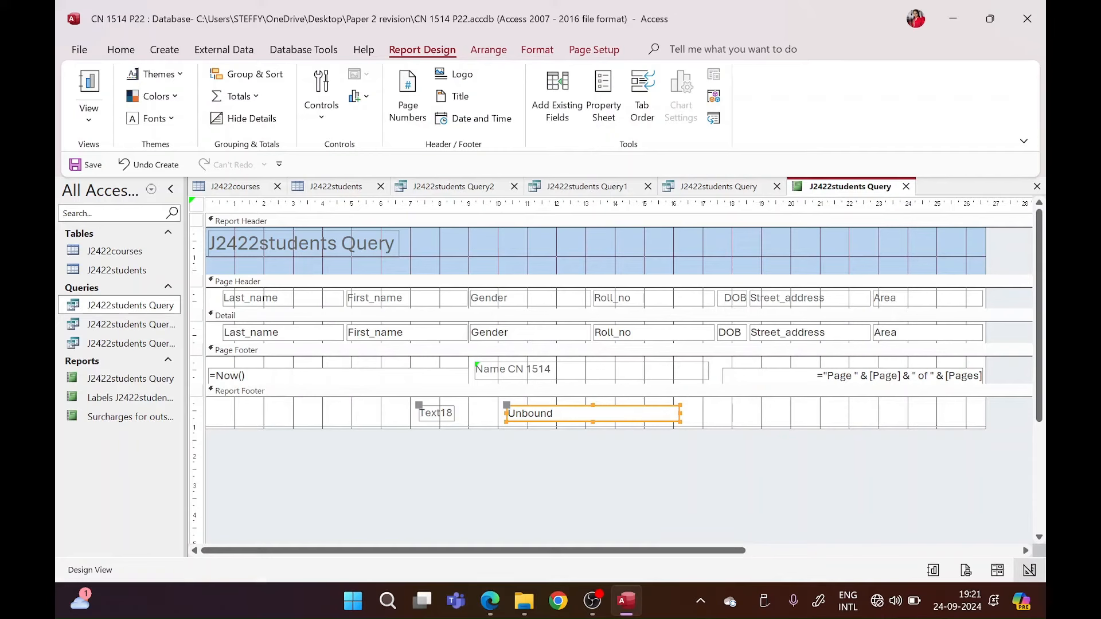
left_click(539, 411)
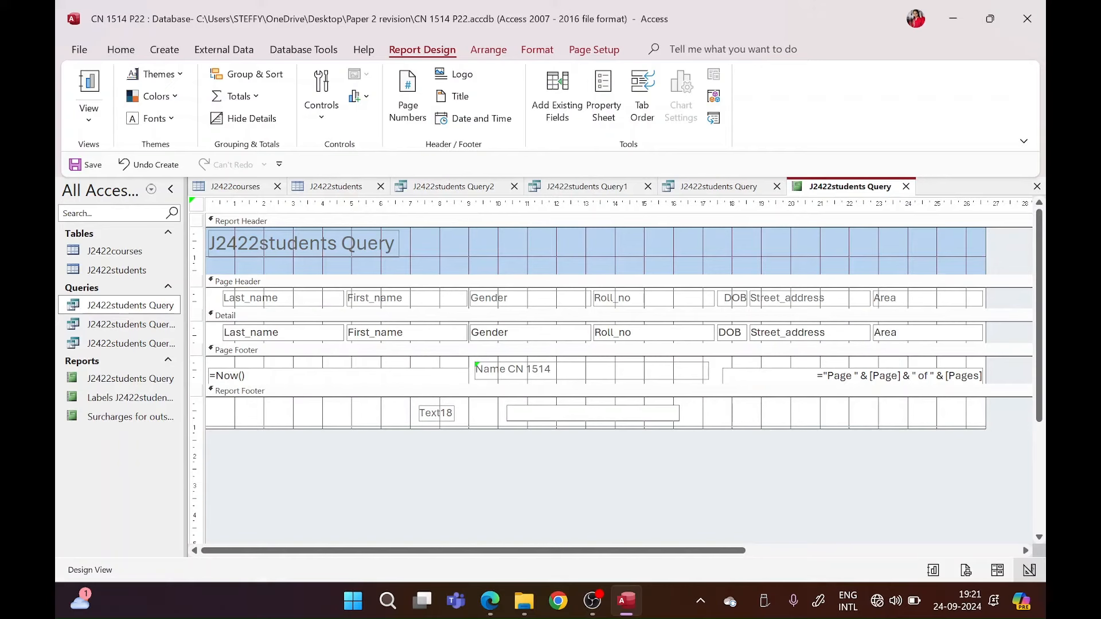
left_click(437, 414)
left_click(437, 414)
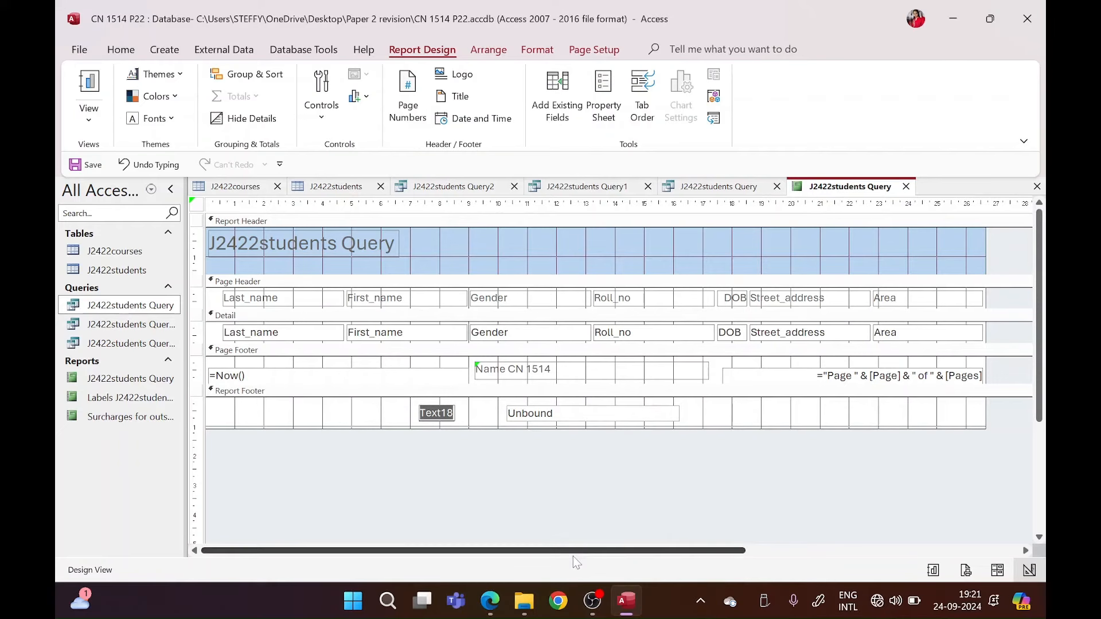
Step: Switch to Working.pdf in Edge and go to the blank space below the calculated field formula
mouse_move(484, 602)
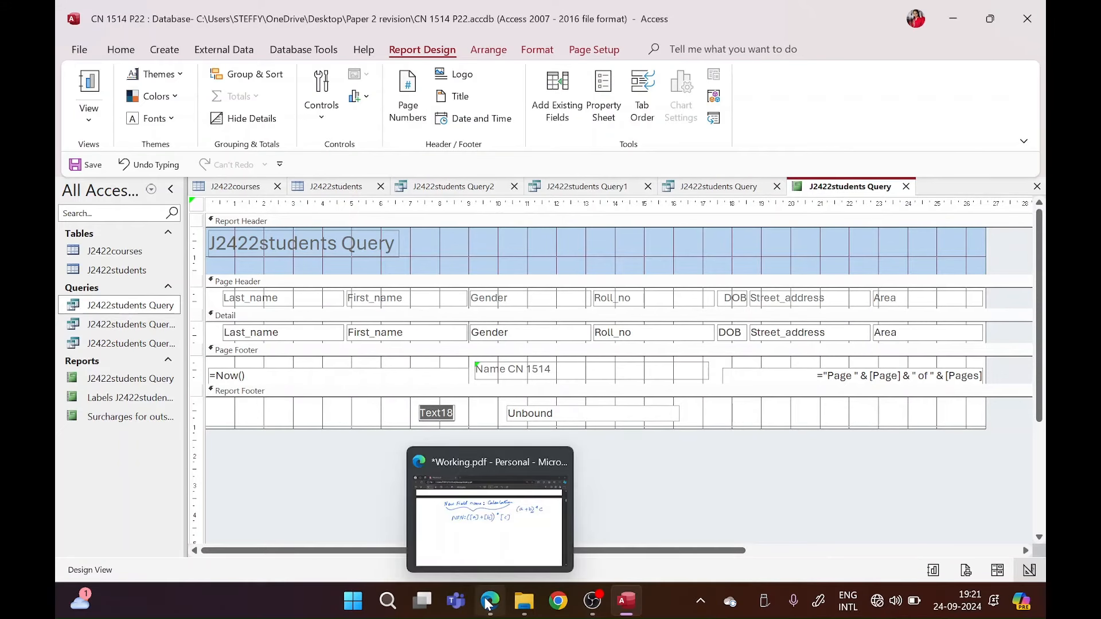
left_click(485, 602)
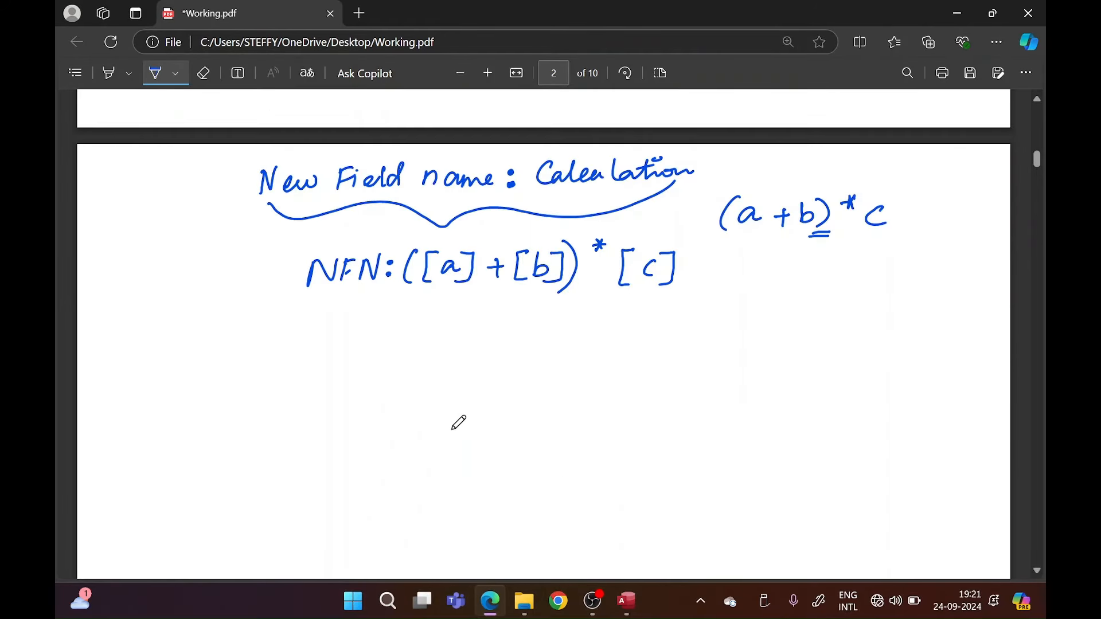
scroll(451, 428, "down", 5)
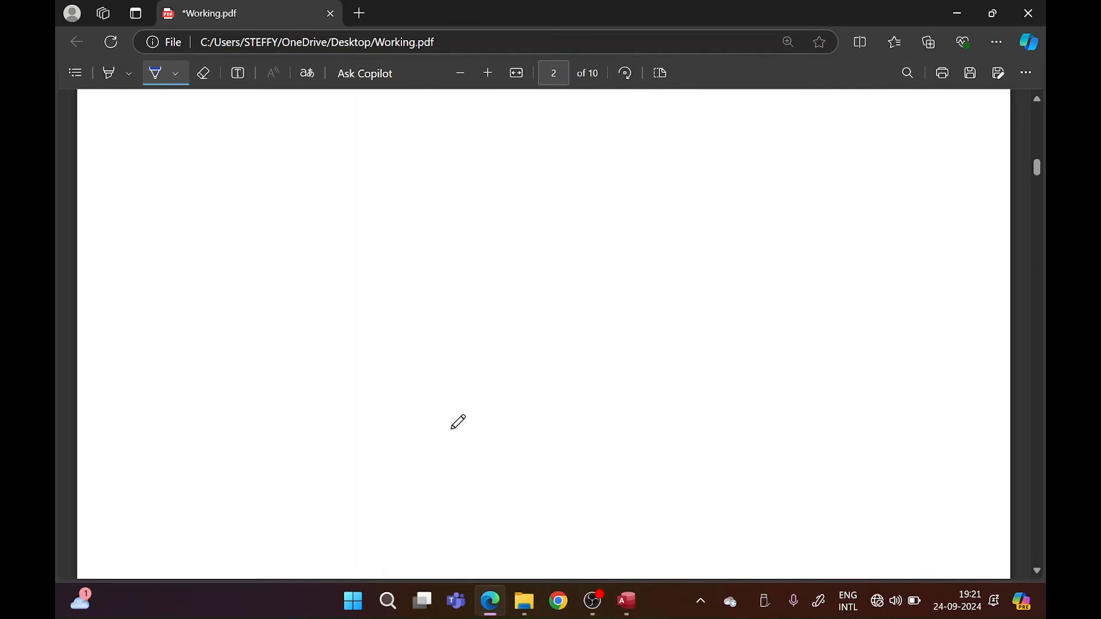
left_click(595, 607)
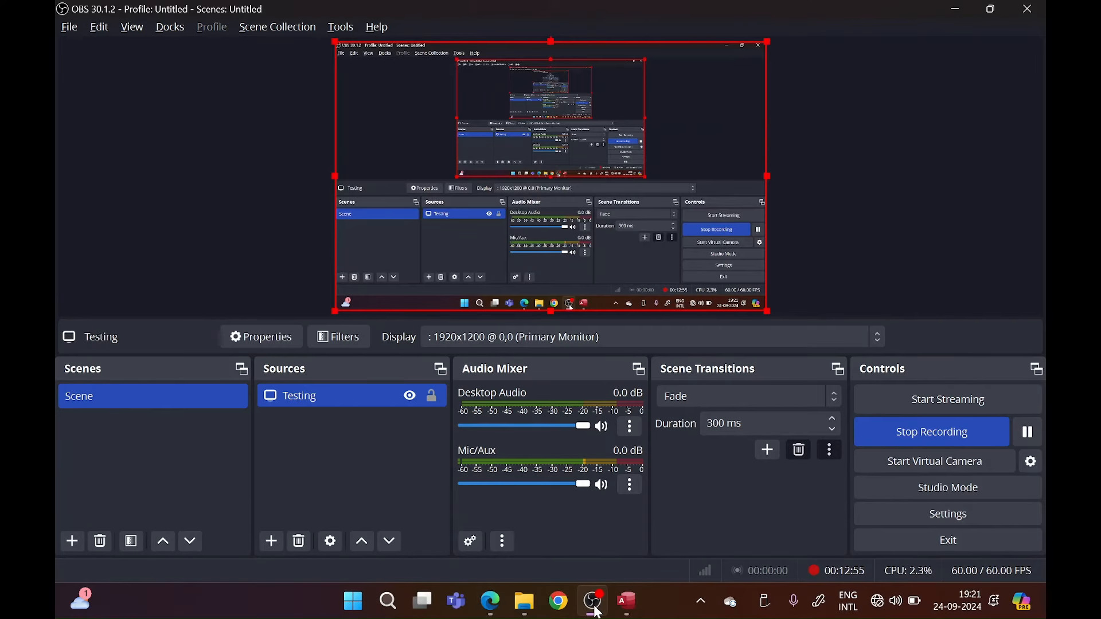
left_click(595, 609)
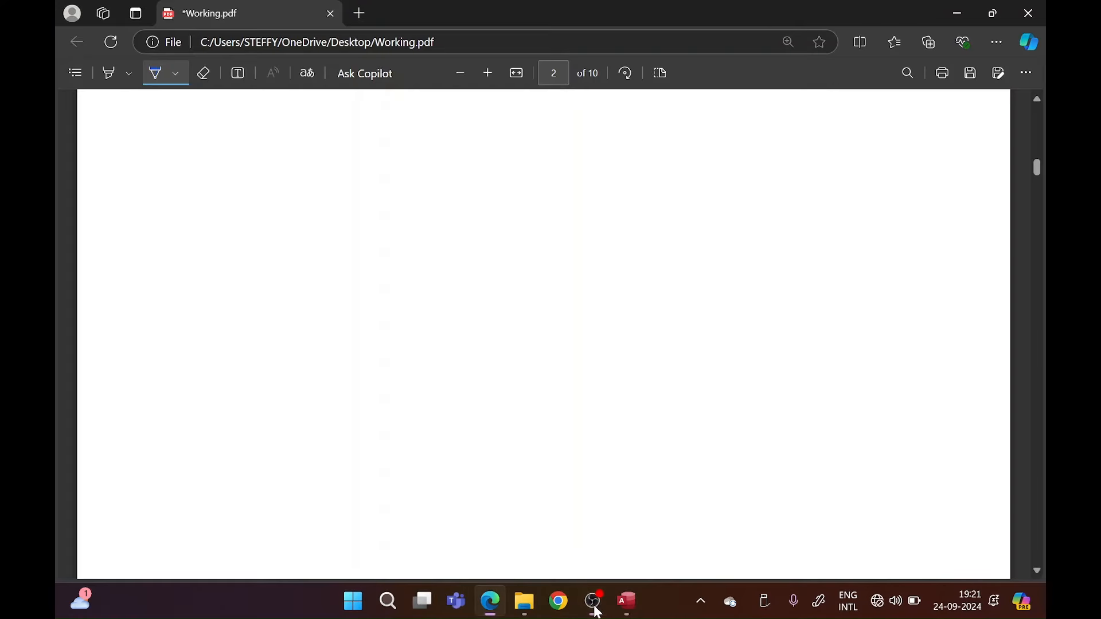
left_click(614, 467)
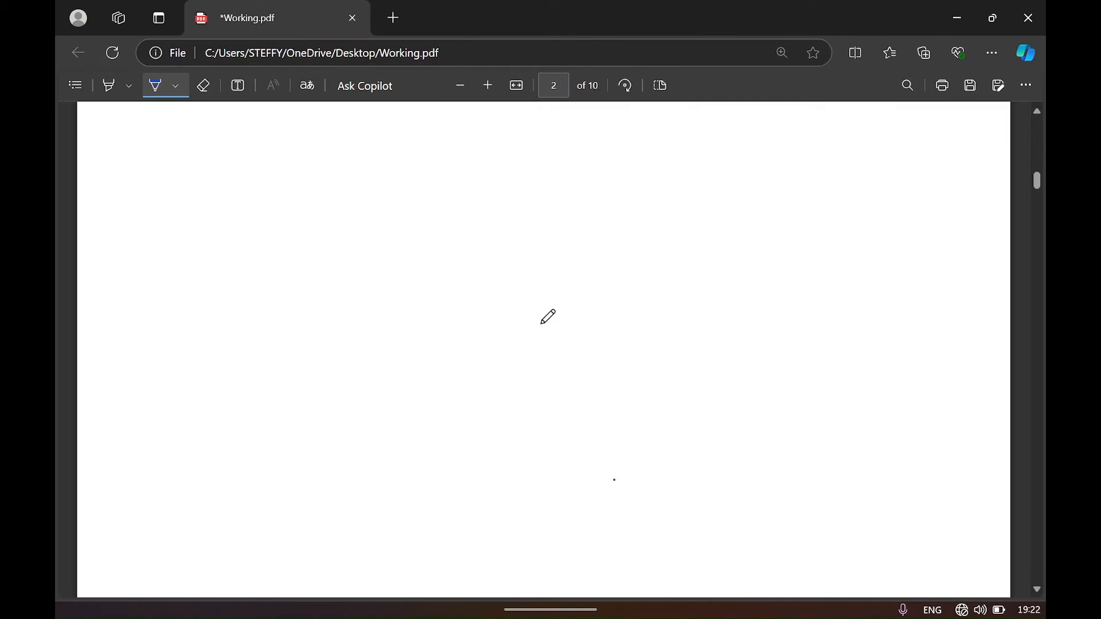
scroll(548, 317, "up", 2)
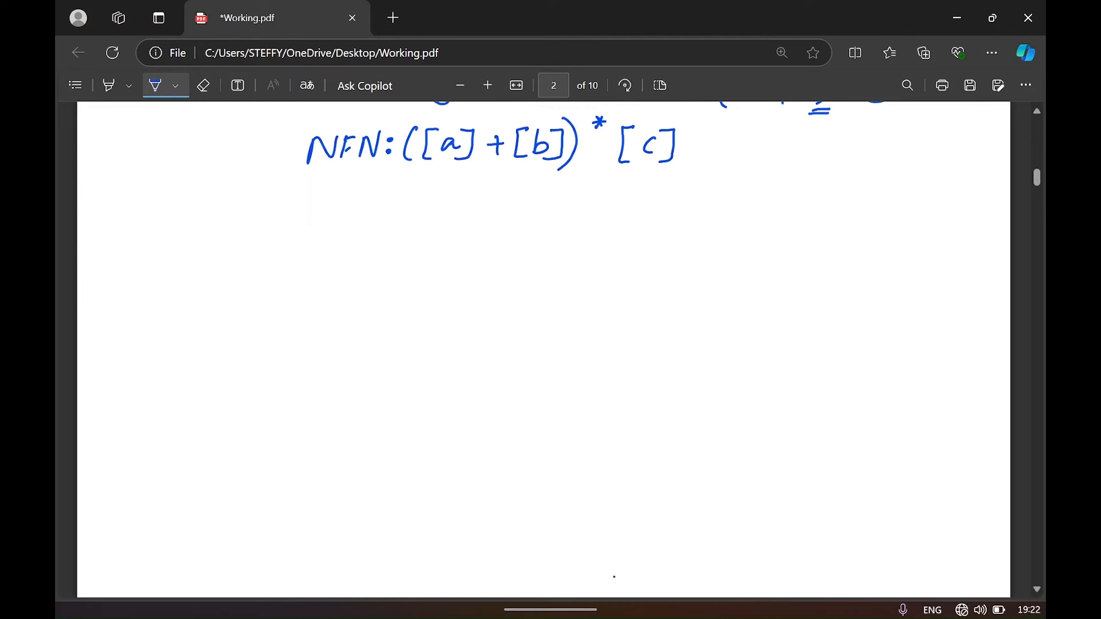
Step: Handwrite note 1, "Total number of ⇒ =Sum(FN)", below the calculated field formula
left_click(188, 231)
mouse_move(179, 225)
left_mouse_down()
mouse_move(178, 236)
mouse_move(223, 237)
left_mouse_up()
mouse_move(212, 213)
left_mouse_down()
mouse_move(232, 211)
mouse_move(258, 235)
mouse_move(262, 220)
left_mouse_up()
left_click_drag(278, 224, 284, 232)
mouse_move(287, 228)
left_mouse_down()
mouse_move(292, 206)
mouse_move(338, 230)
left_mouse_up()
mouse_move(344, 215)
left_mouse_down()
mouse_move(357, 230)
mouse_move(402, 228)
left_mouse_up()
left_click_drag(405, 221, 421, 226)
mouse_move(427, 227)
left_mouse_down()
mouse_move(442, 213)
mouse_move(503, 238)
mouse_move(552, 214)
left_mouse_up()
left_click_drag(531, 223, 552, 222)
mouse_move(546, 207)
left_mouse_down()
mouse_move(546, 228)
mouse_move(596, 214)
left_mouse_up()
left_click_drag(574, 223, 606, 223)
mouse_move(631, 209)
left_mouse_down()
mouse_move(686, 227)
mouse_move(697, 217)
left_mouse_up()
left_click_drag(697, 202, 709, 201)
left_click_drag(698, 209, 707, 209)
left_click_drag(717, 217, 737, 196)
left_click_drag(739, 193, 745, 223)
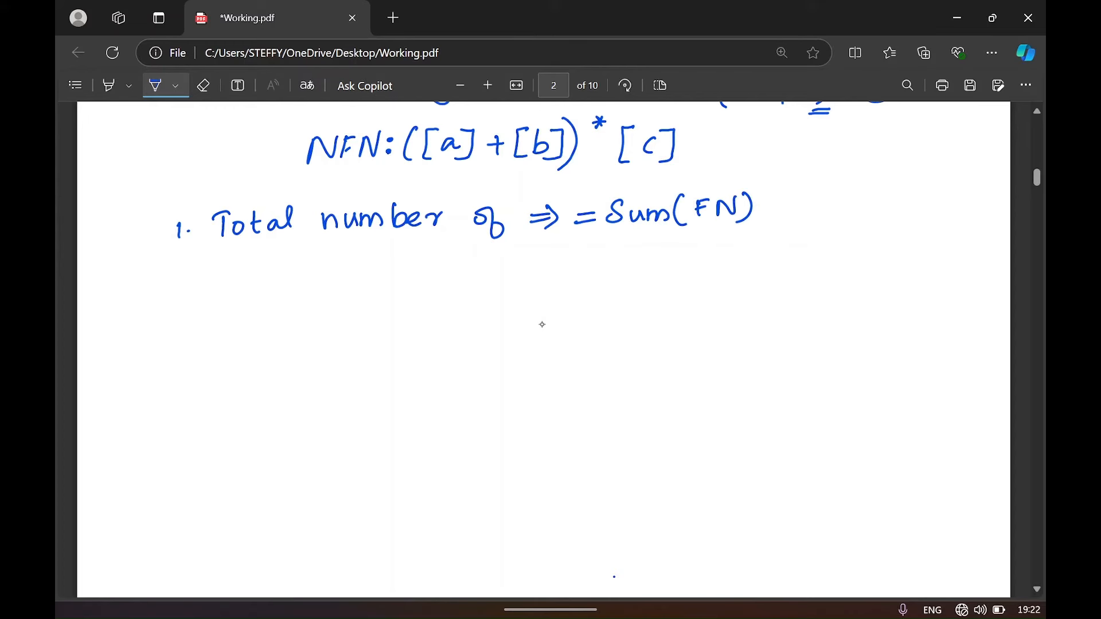
Step: Handwrite notes 2 to 4: total number of records as =Count(*), average as =Avg(FN), and greatest, latest as =Max(FN)
mouse_move(170, 276)
left_mouse_down()
mouse_move(172, 291)
mouse_move(189, 291)
left_mouse_up()
left_click(191, 287)
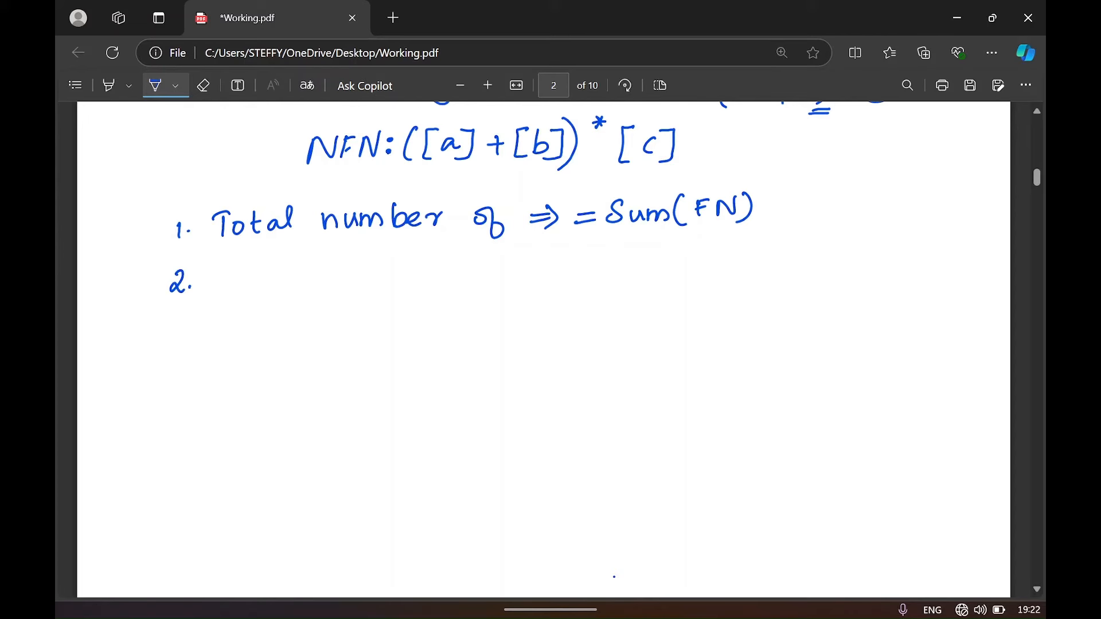
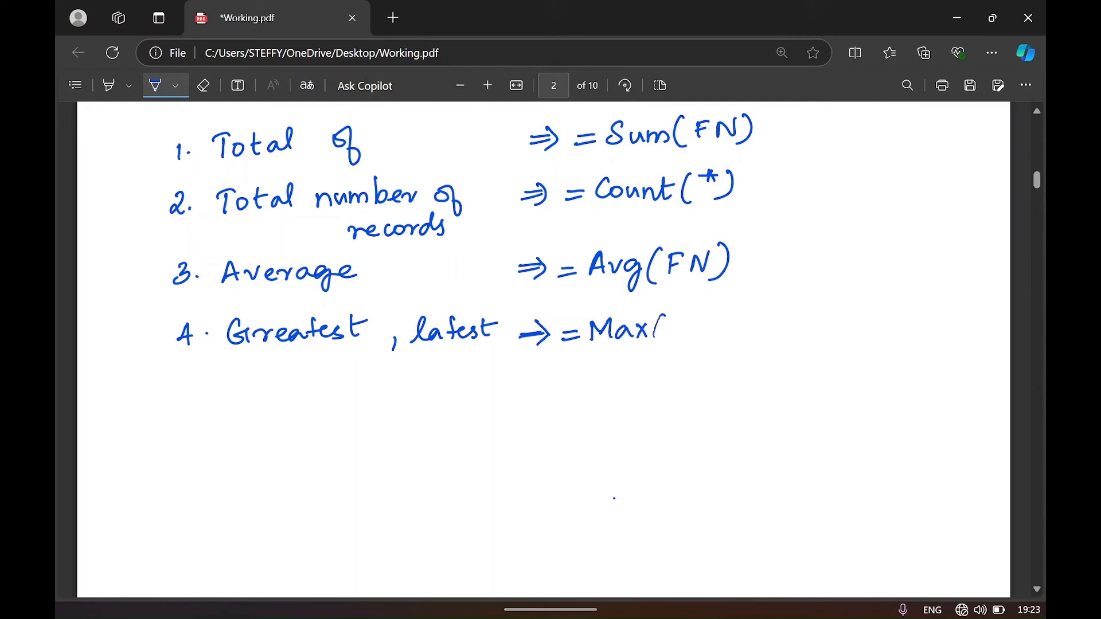
left_click_drag(677, 319, 674, 341)
left_click_drag(675, 320, 687, 317)
mouse_move(696, 336)
left_mouse_down()
mouse_move(717, 314)
mouse_move(718, 343)
left_mouse_up()
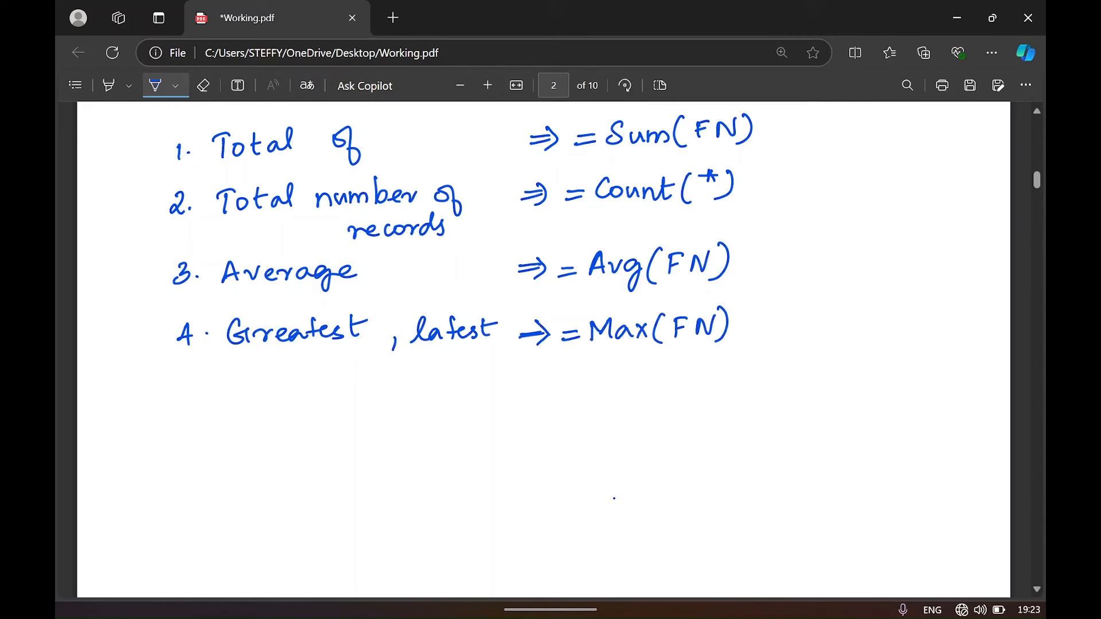
Step: Handwrite note 5, "Smallest, earliest → =Min(FN)", below the Max note
left_click_drag(183, 380, 180, 400)
left_click(204, 392)
mouse_move(182, 381)
left_mouse_down()
mouse_move(233, 402)
mouse_move(288, 403)
mouse_move(262, 396)
mouse_move(276, 405)
mouse_move(338, 401)
mouse_move(357, 383)
mouse_move(447, 388)
left_mouse_up()
mouse_move(461, 378)
left_mouse_down()
mouse_move(458, 399)
mouse_move(468, 398)
left_mouse_up()
left_click_drag(471, 393, 493, 397)
left_click_drag(498, 378, 499, 398)
left_click_drag(492, 385, 549, 389)
left_click_drag(524, 397, 595, 384)
left_click_drag(574, 395, 596, 394)
mouse_move(604, 396)
left_mouse_down()
mouse_move(608, 377)
mouse_move(624, 394)
left_mouse_up()
left_click_drag(628, 384, 654, 402)
left_click(629, 377)
left_click_drag(675, 375, 672, 395)
mouse_move(672, 376)
left_mouse_down()
mouse_move(714, 370)
mouse_move(711, 396)
left_mouse_up()
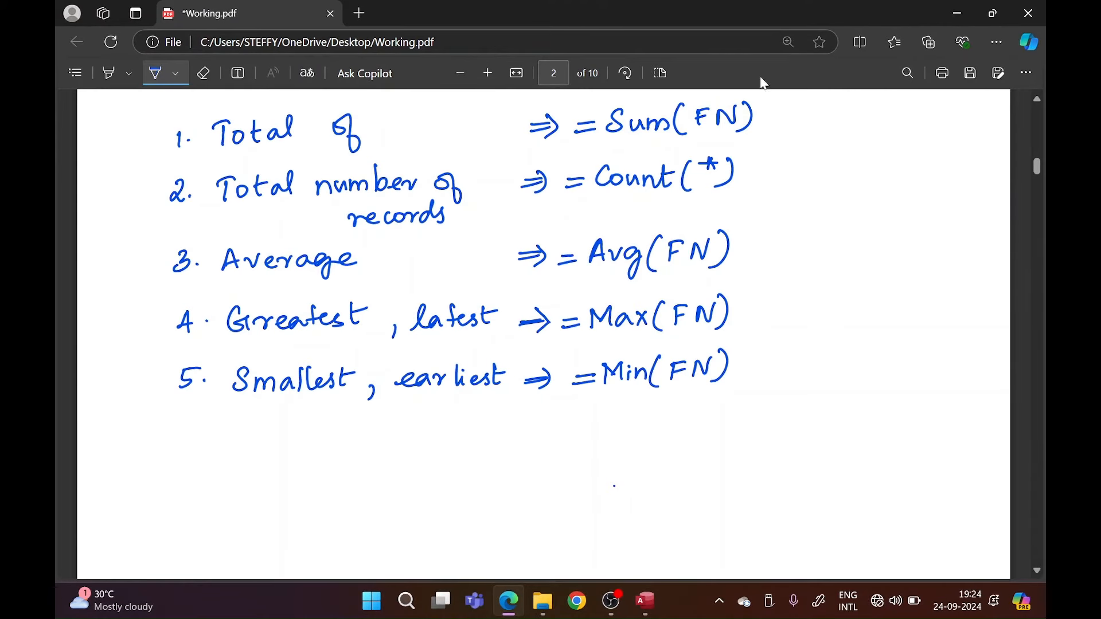
Step: Switch back to Access and open the J2422students Query report in print preview
left_click(642, 602)
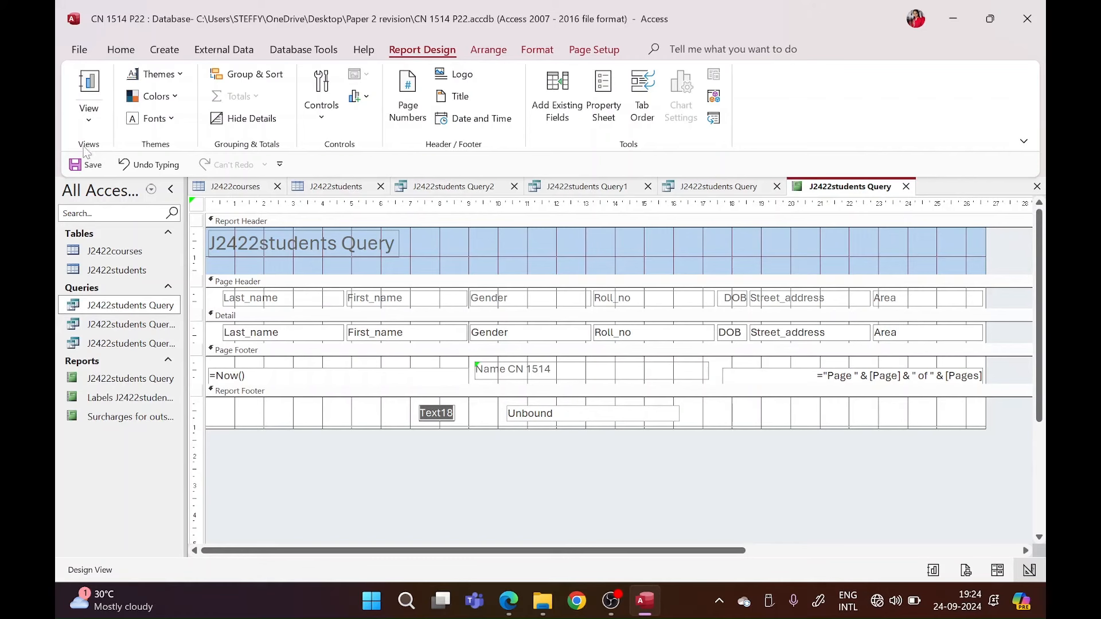
left_click(89, 109)
left_click(138, 186)
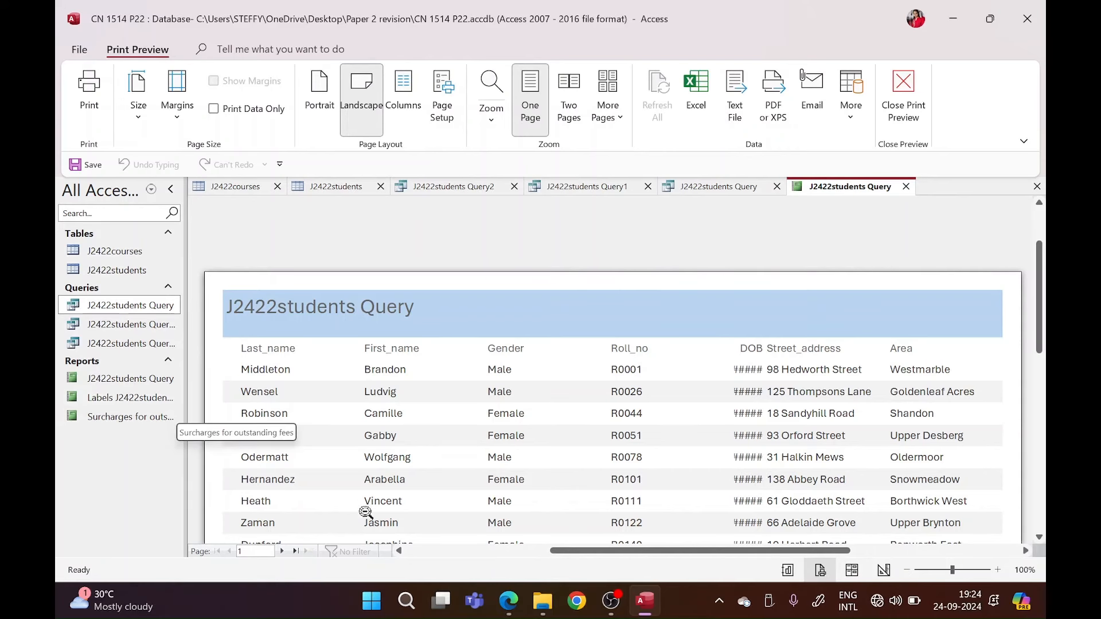
Step: Start a Form Wizard form from the J2422students table with the First_name, Gender, Roll_no, DOB and Street_address fields
double_click(133, 308)
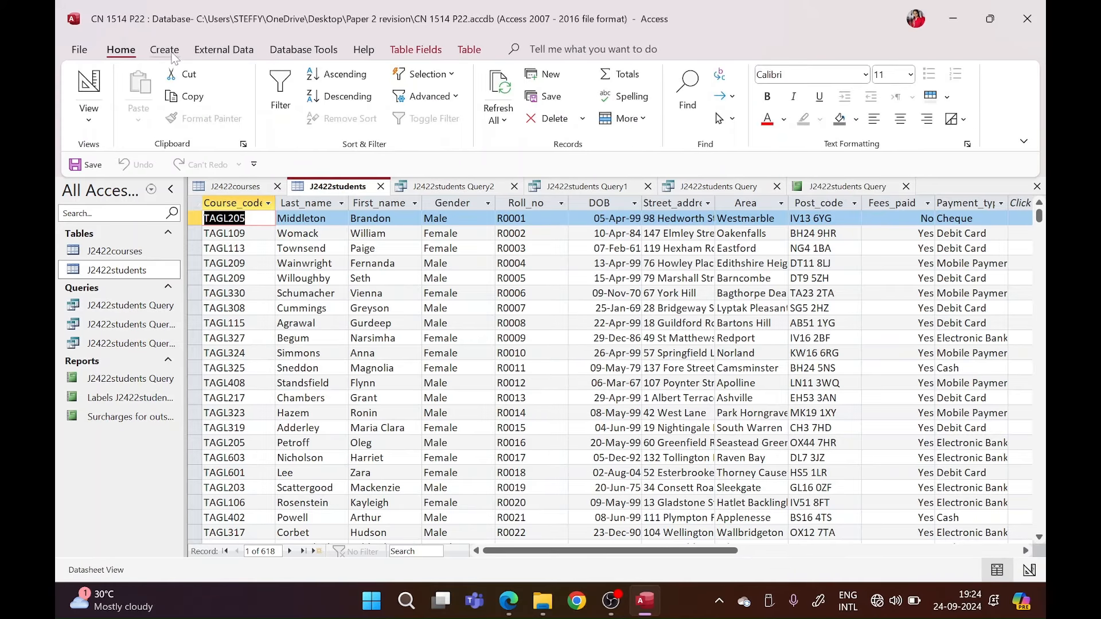
left_click(172, 54)
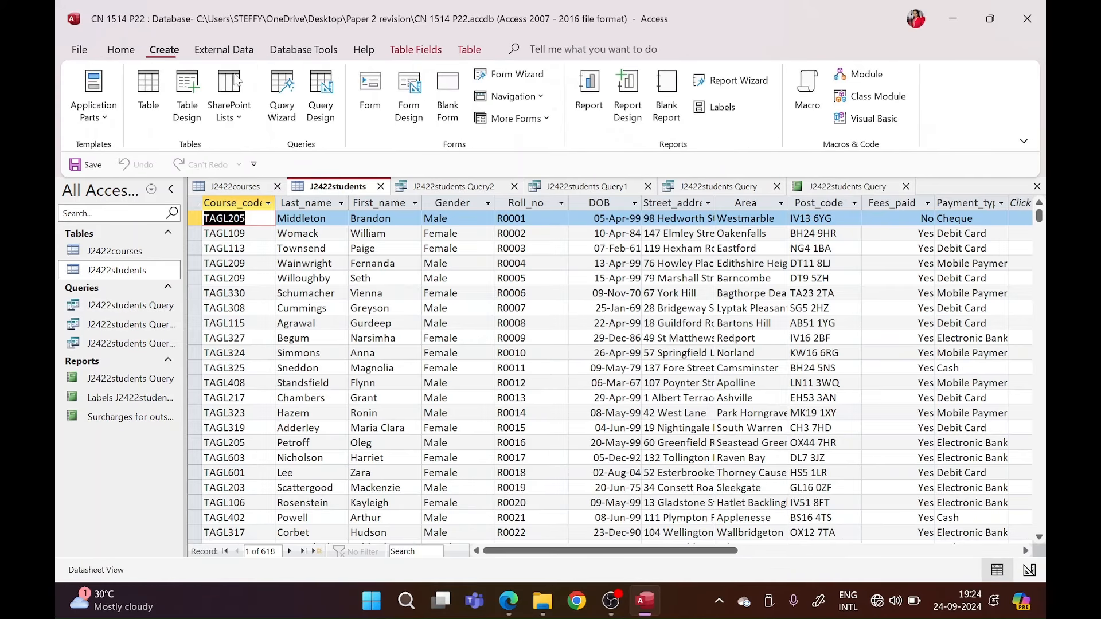
left_click(516, 74)
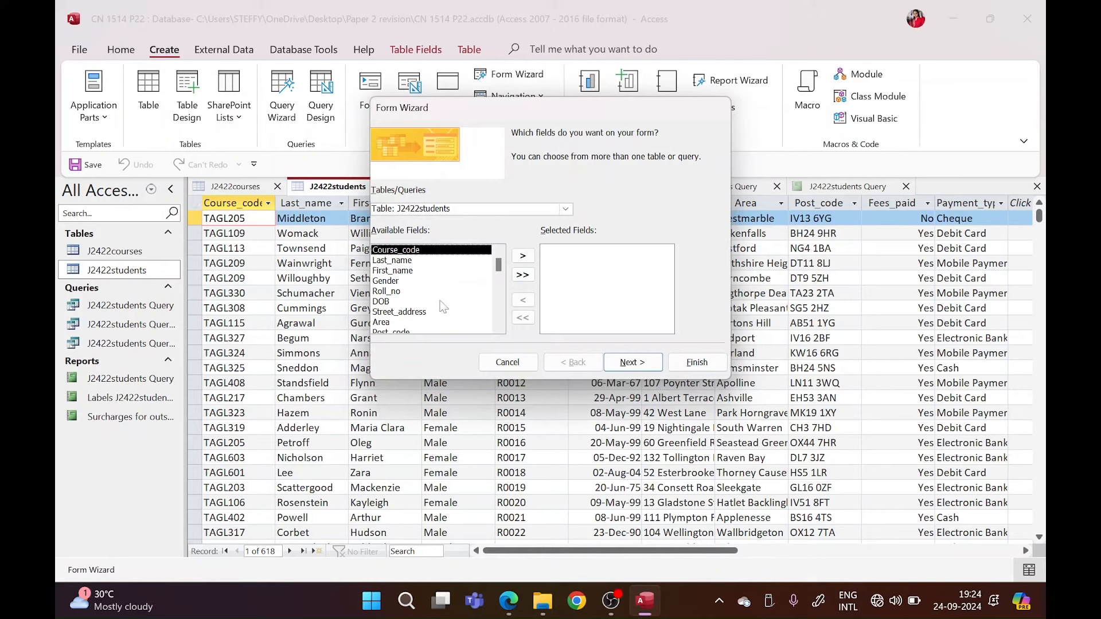
double_click(413, 271)
double_click(414, 271)
double_click(414, 270)
double_click(415, 273)
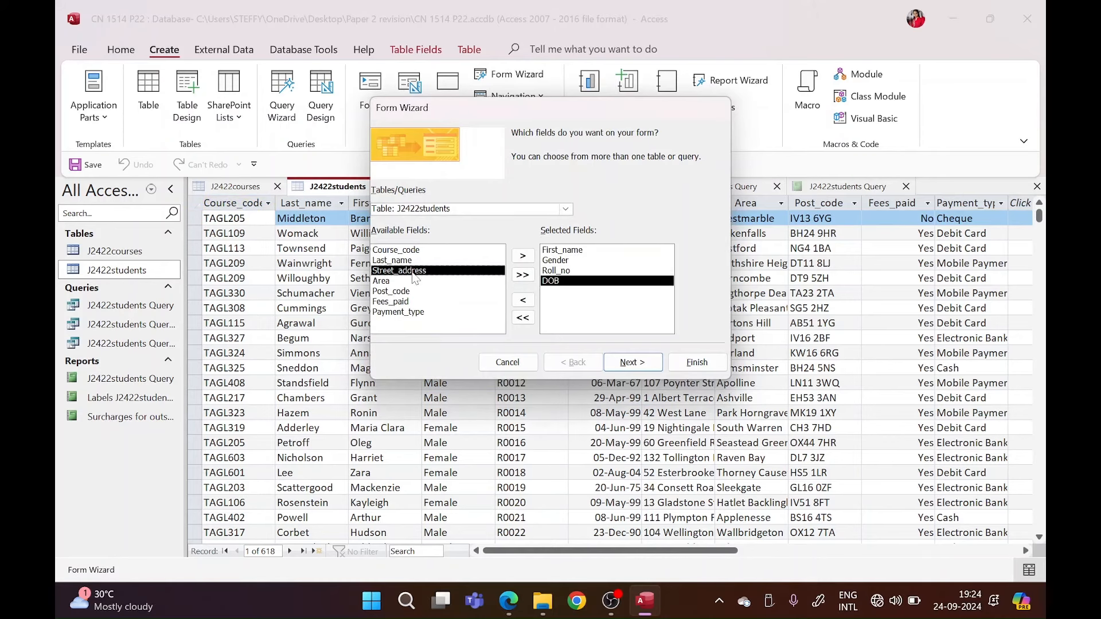
double_click(415, 273)
Step: Finish the form wizard with the default layout and the title J2422students, choosing to modify the form's design
left_click(634, 364)
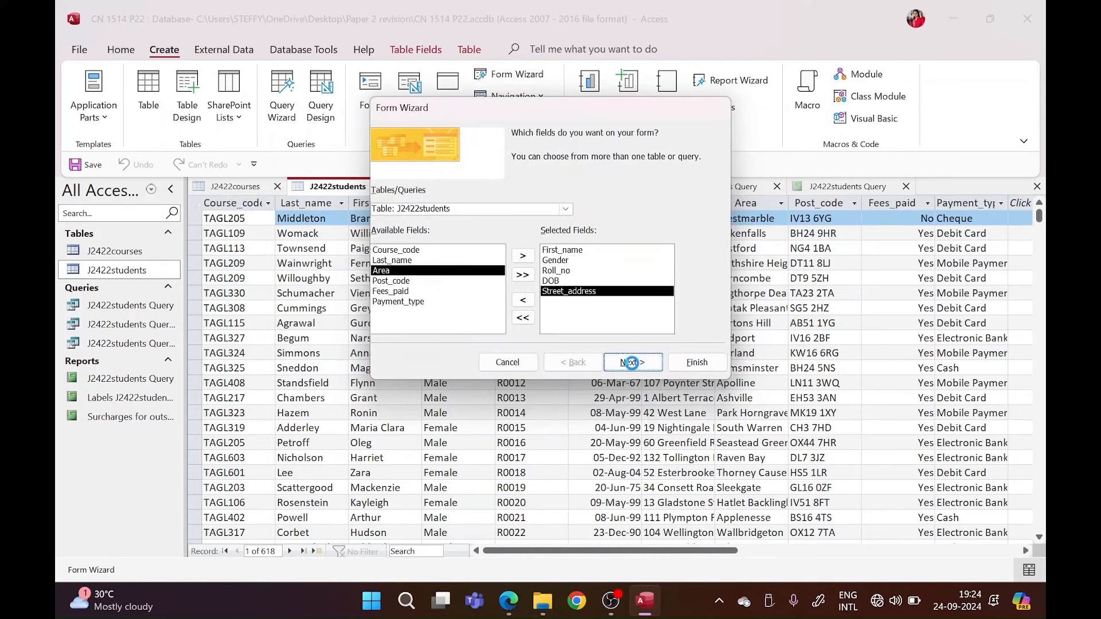
left_click(635, 364)
left_click(540, 281)
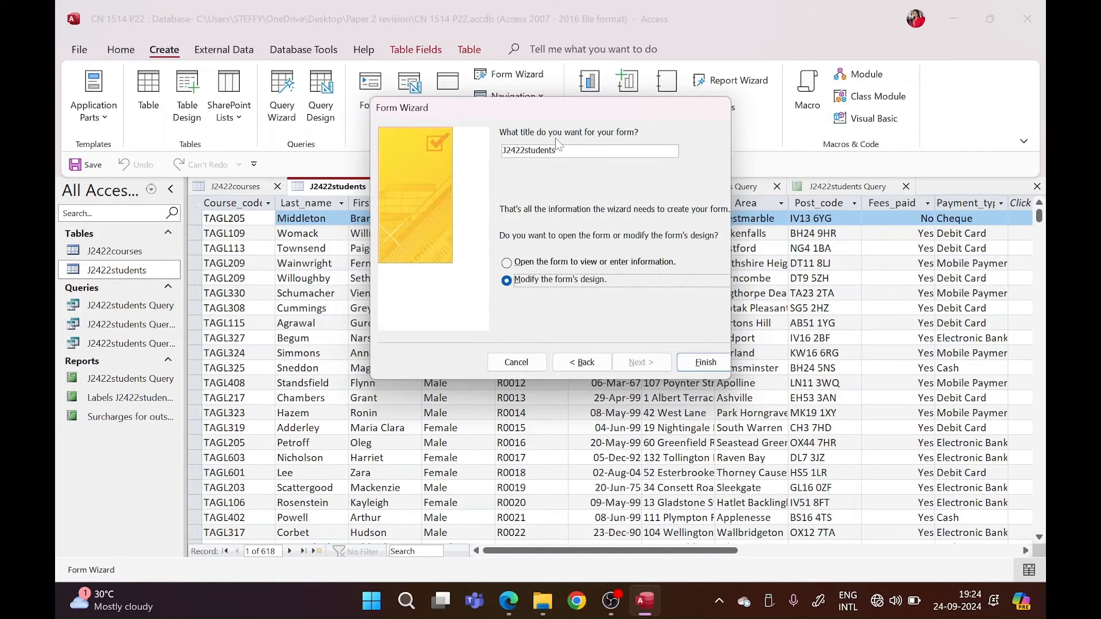
left_click(696, 363)
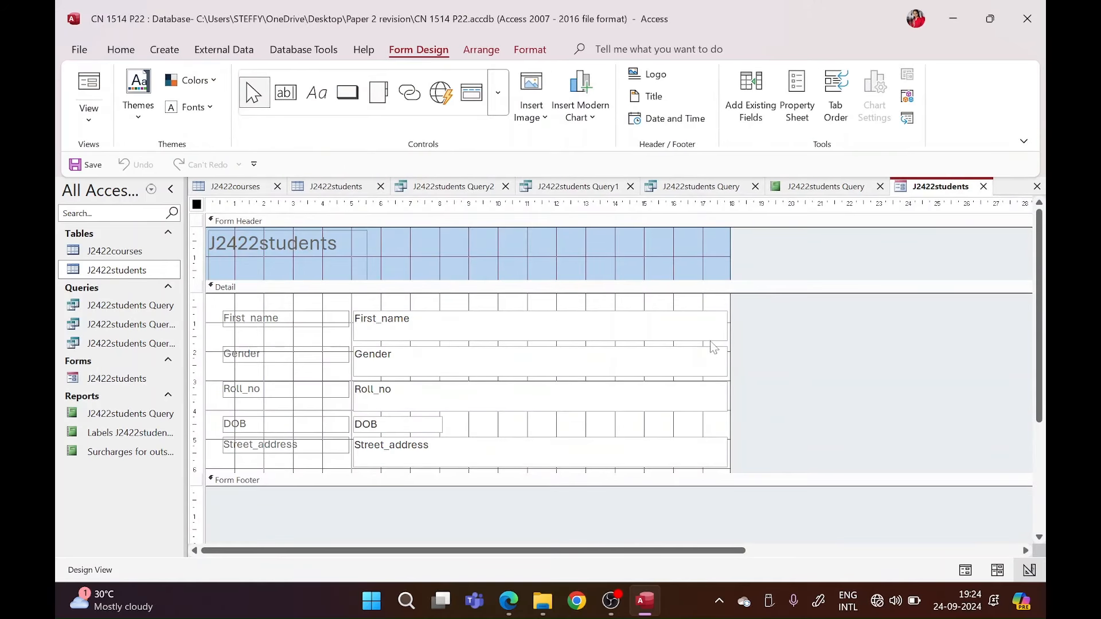
Step: Check the J2422students form in Form View and return to Design View
left_click(89, 124)
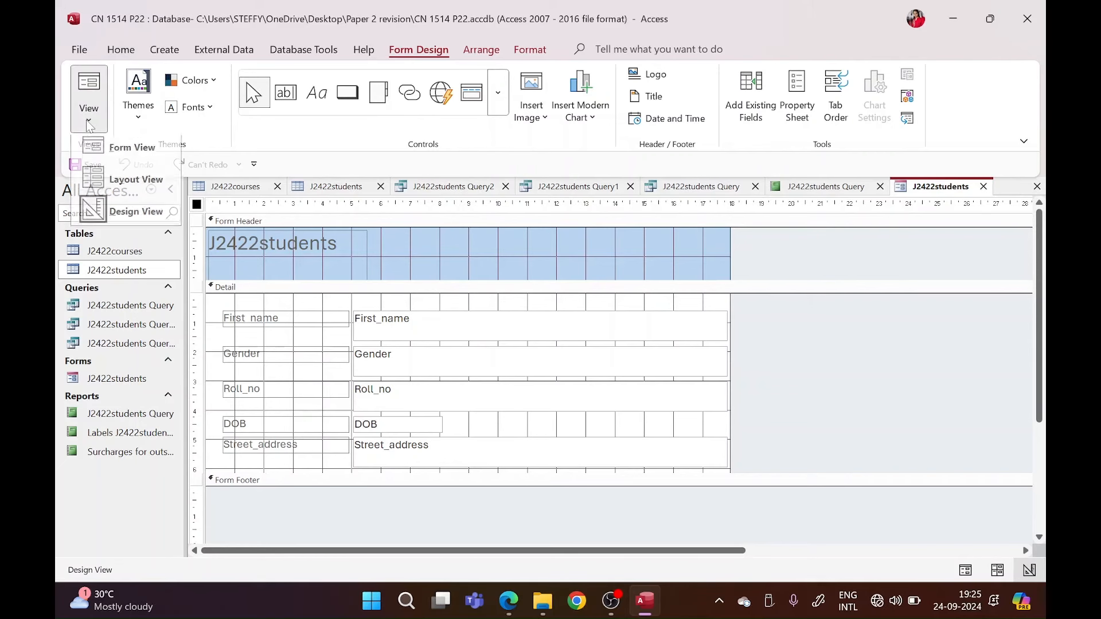
left_click(105, 151)
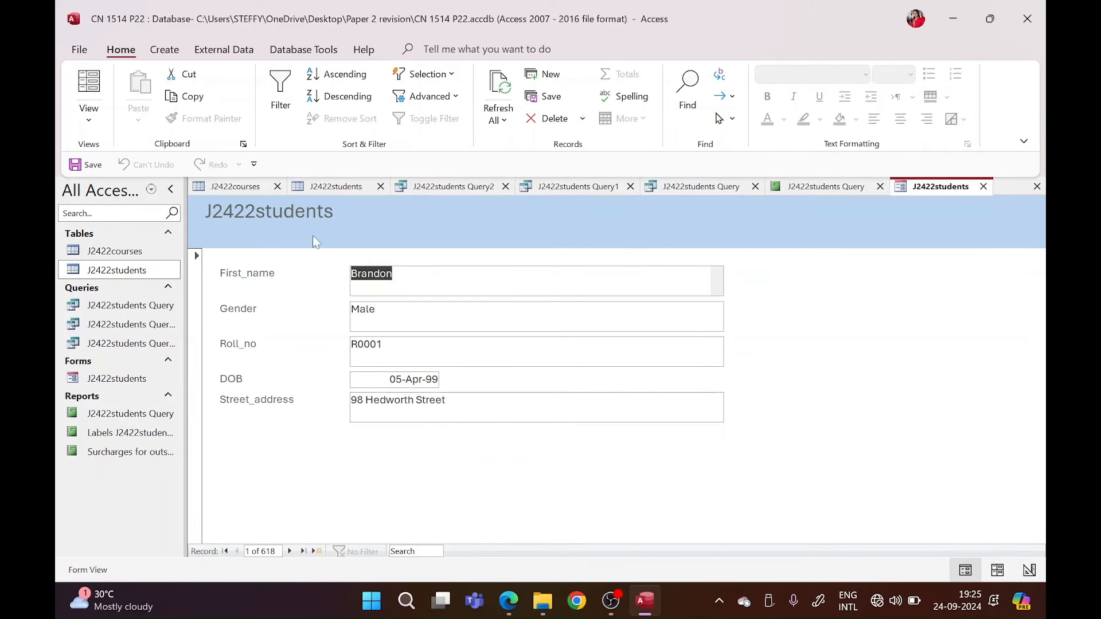
left_click(98, 118)
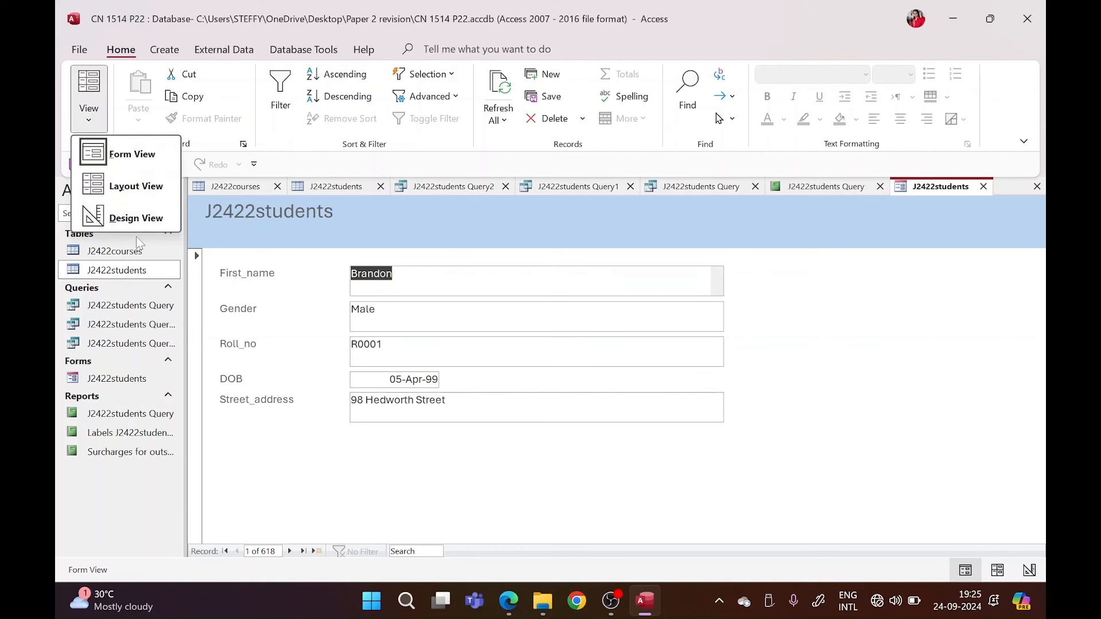
left_click(136, 219)
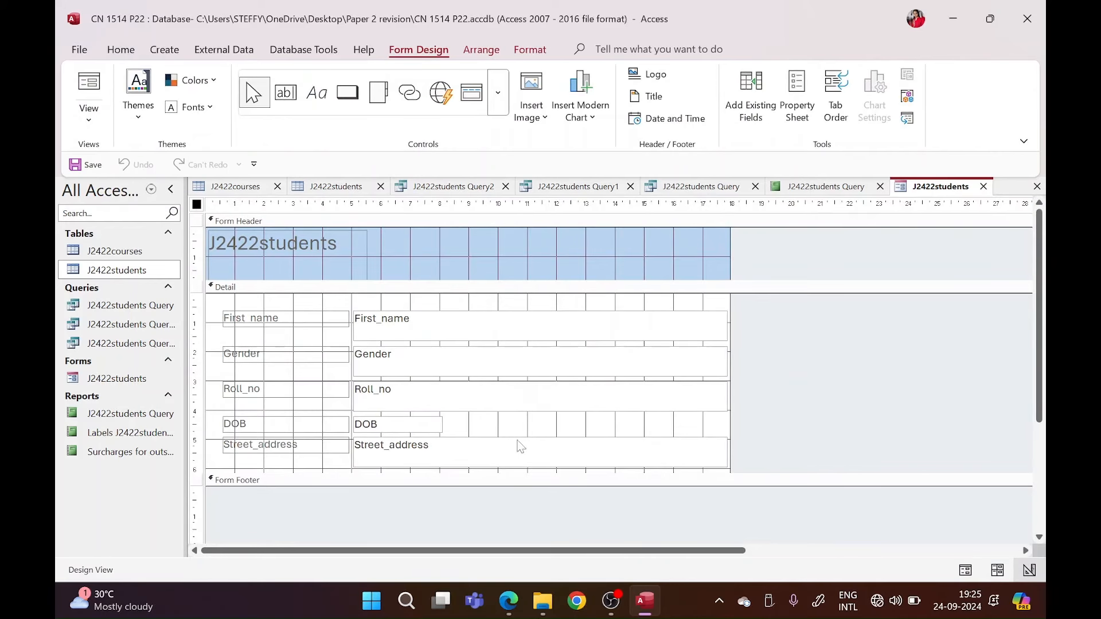
Step: Extend the form's Detail section downward to about 9 cm tall to make room below Street_address
left_click_drag(512, 476, 510, 528)
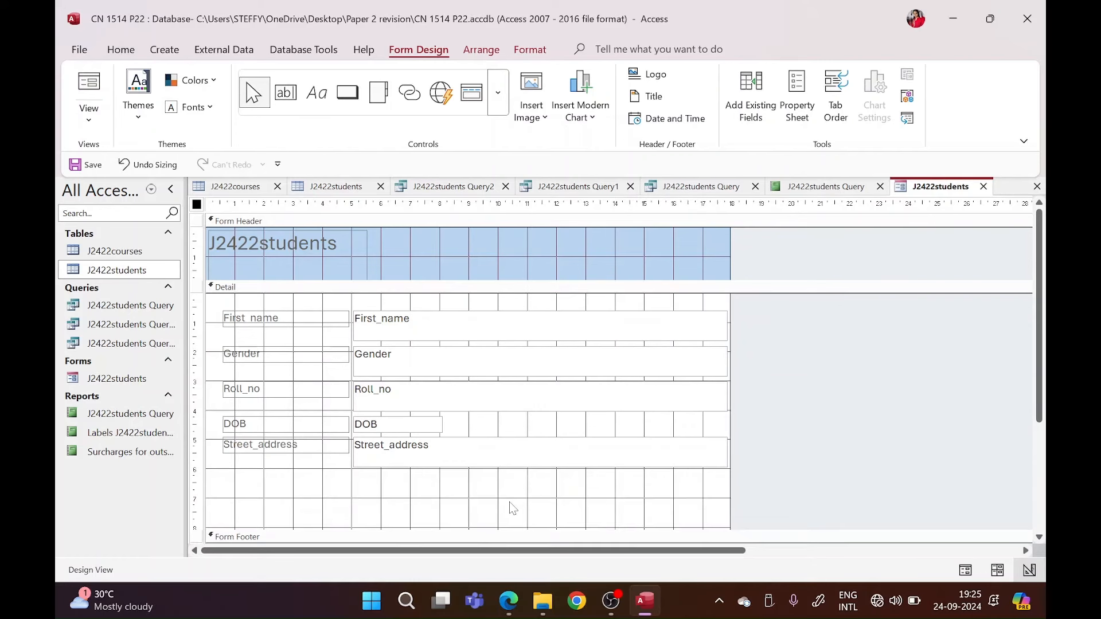
scroll(509, 507, "down", 1)
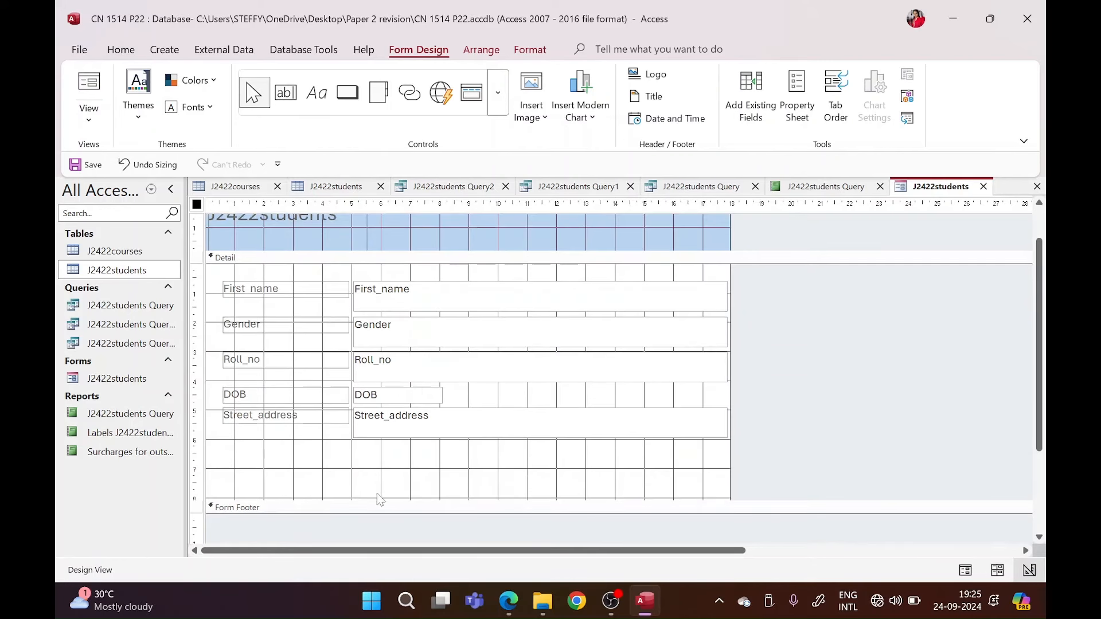
left_click_drag(386, 500, 389, 520)
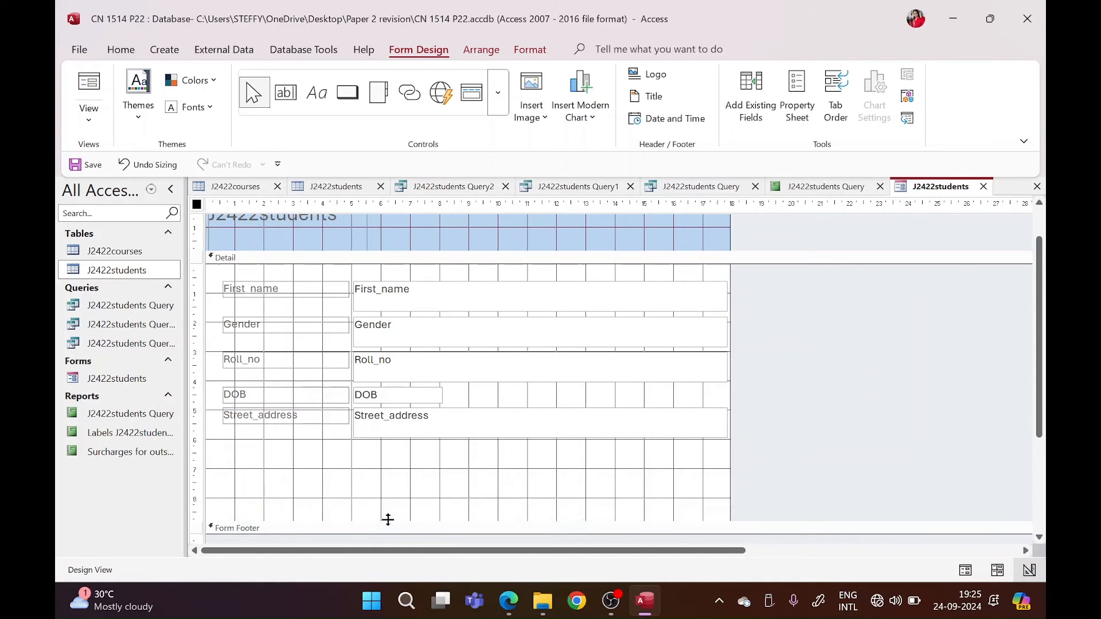
Step: Draw an option group below the Street_address field and enter Male and Female as its option labels
left_click(498, 93)
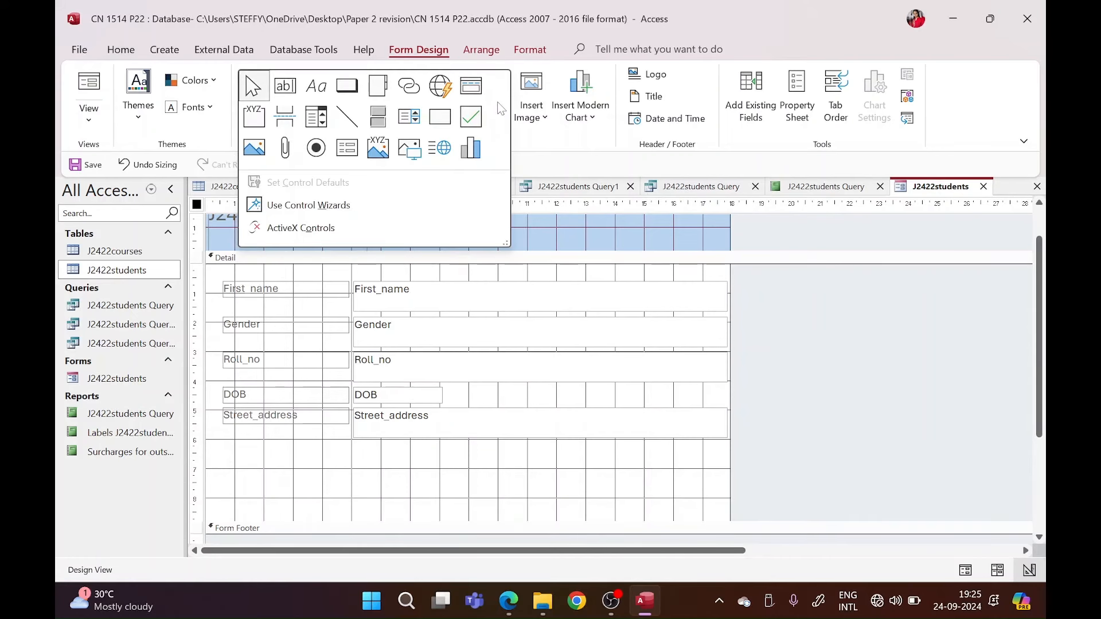
left_click(252, 120)
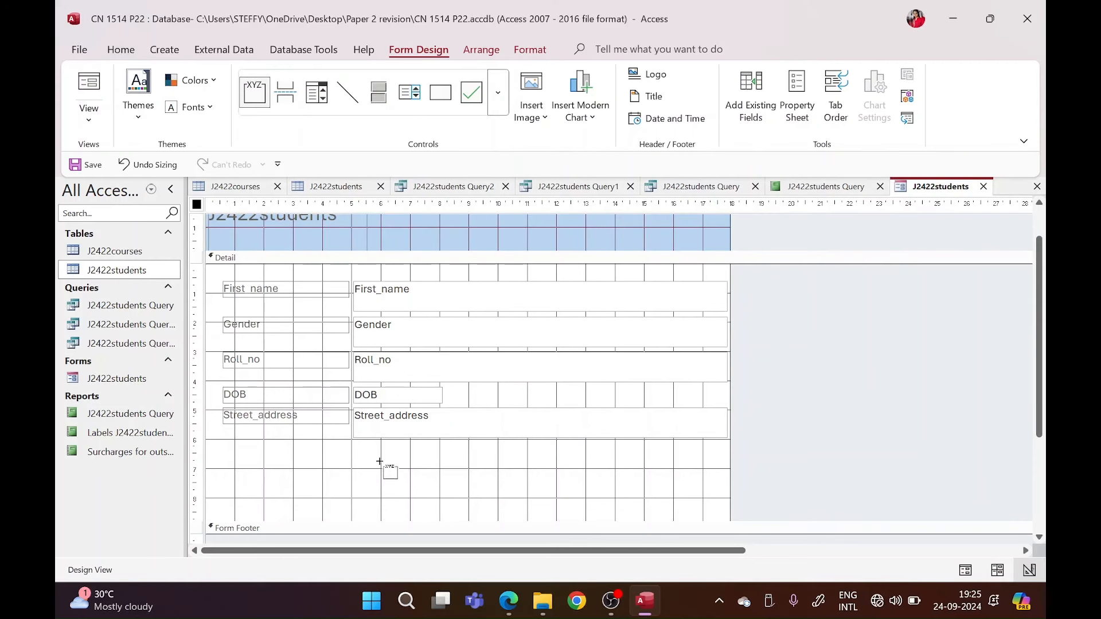
left_click_drag(356, 453, 465, 501)
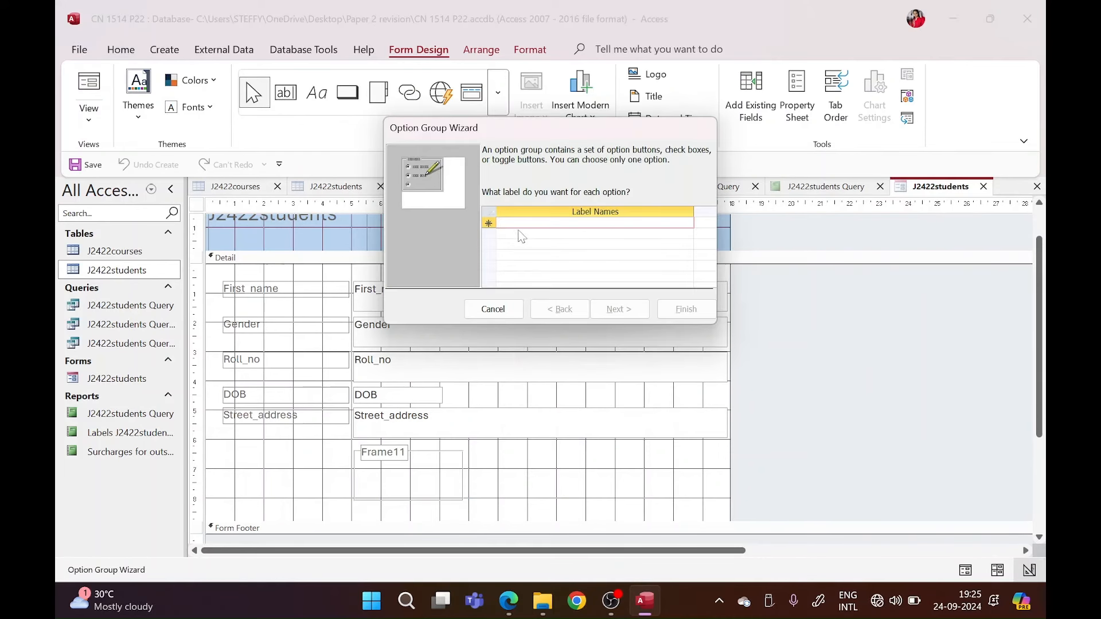
type("Male")
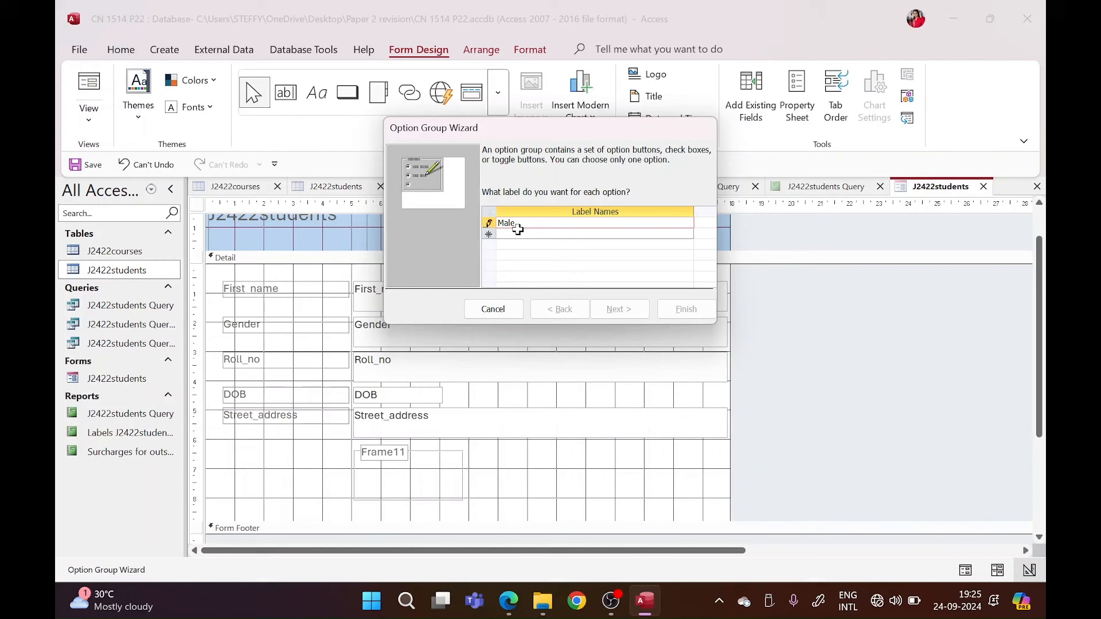
key("Down")
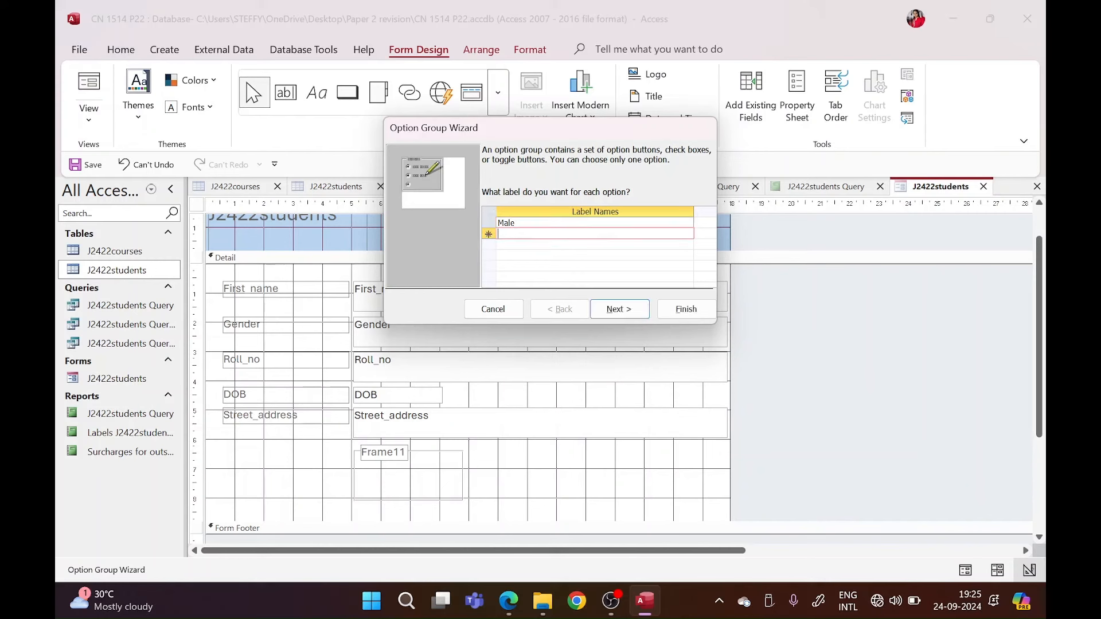
type("Fe")
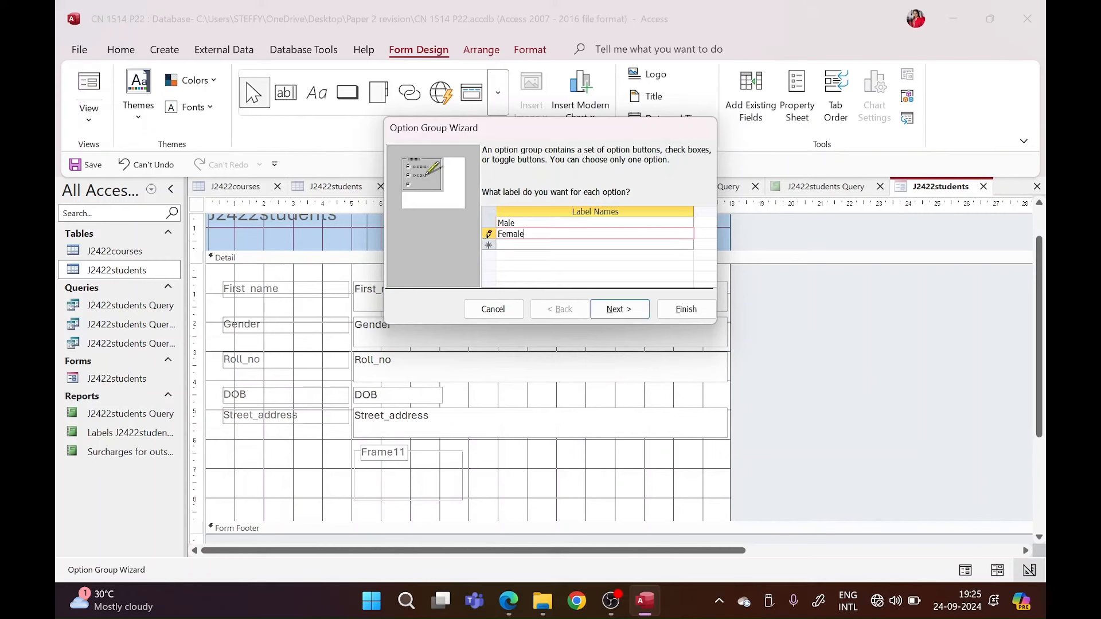
type("male")
left_click(629, 311)
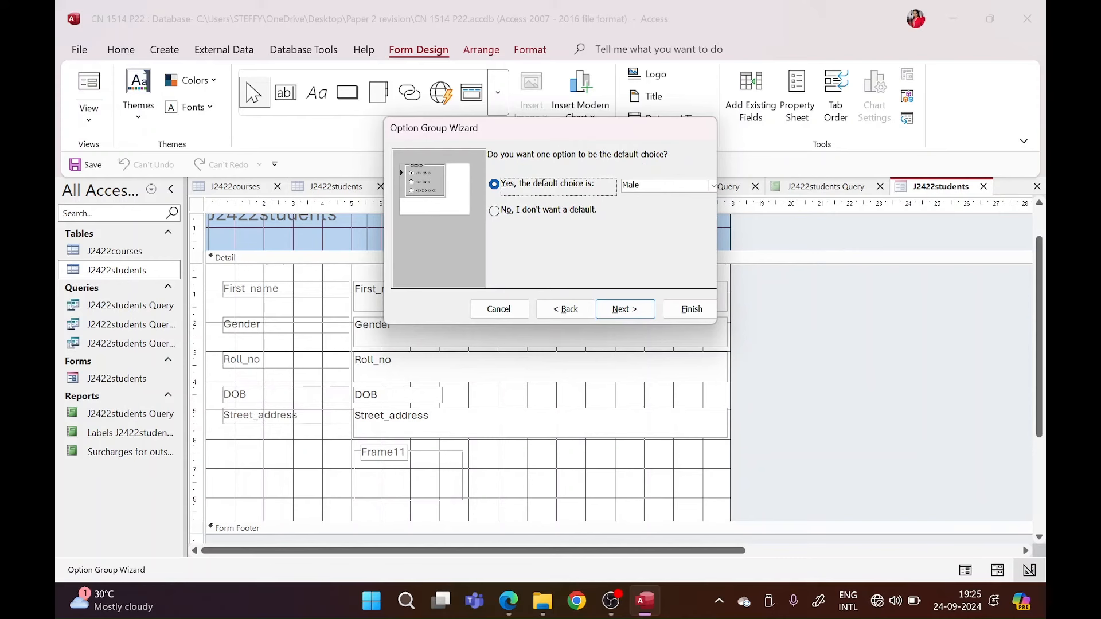
Step: Set the option group to have no default choice and keep the values 1 for Male and 2 for Female
left_click(557, 214)
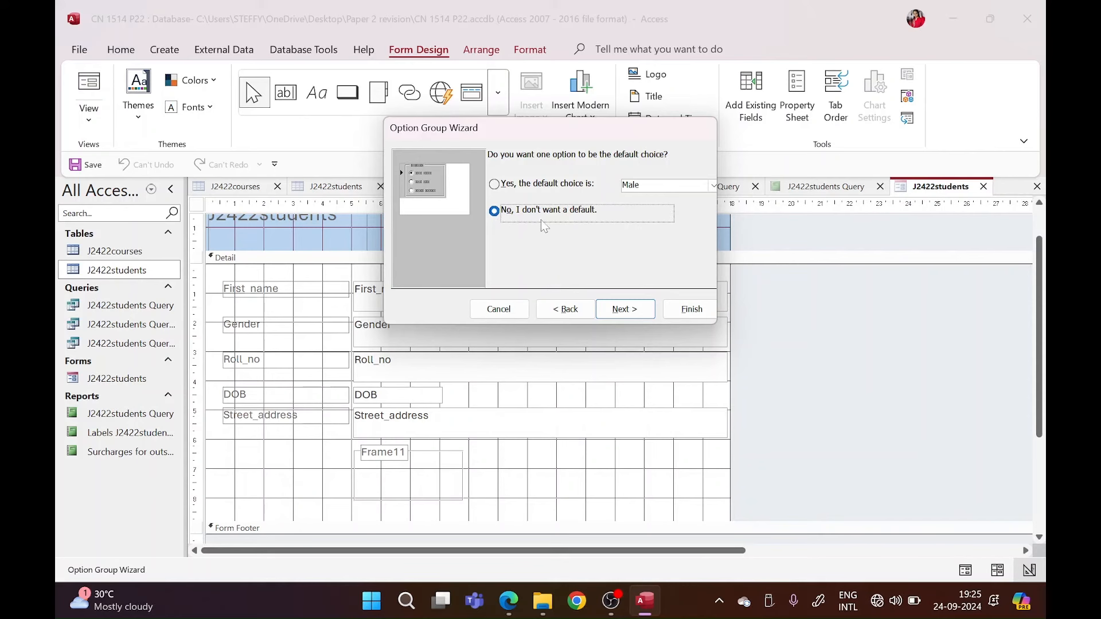
left_click(622, 309)
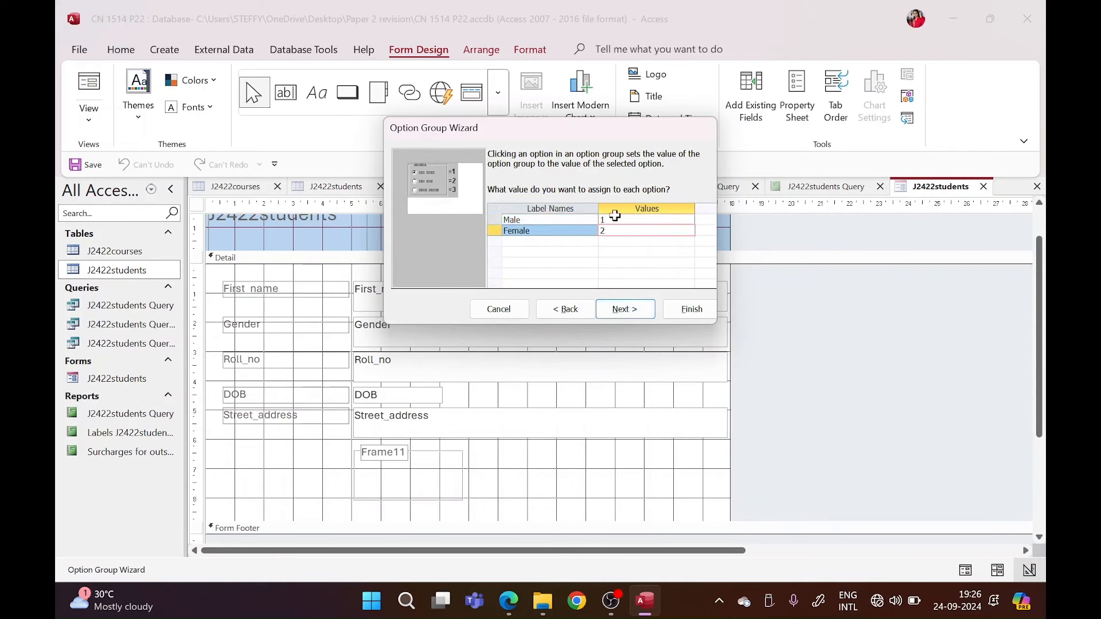
left_click(614, 220)
left_click(616, 231)
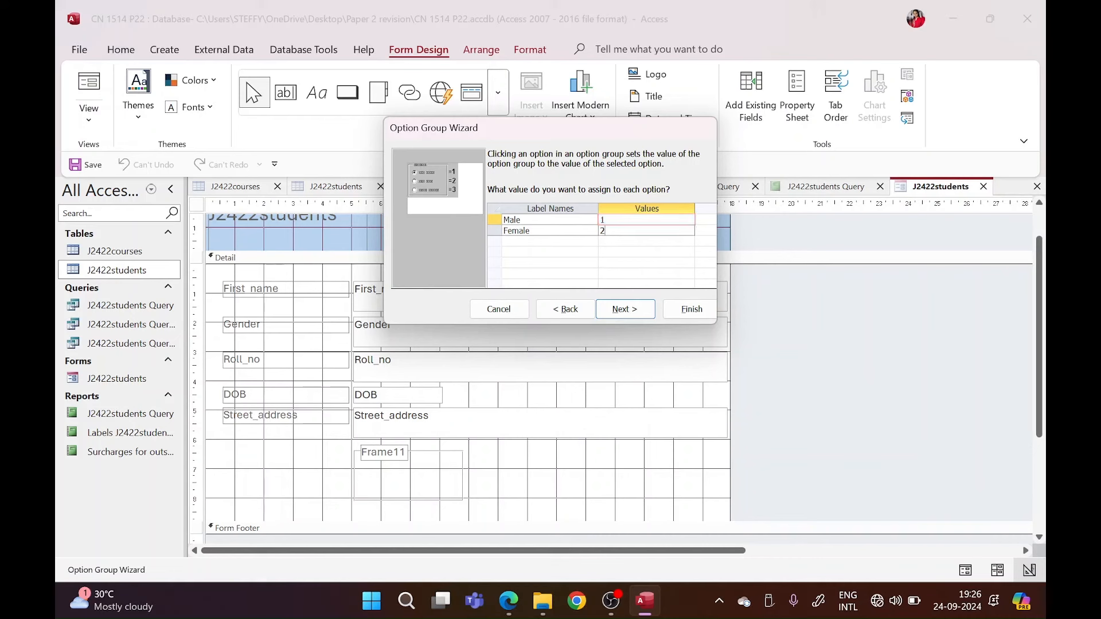
left_click(614, 219)
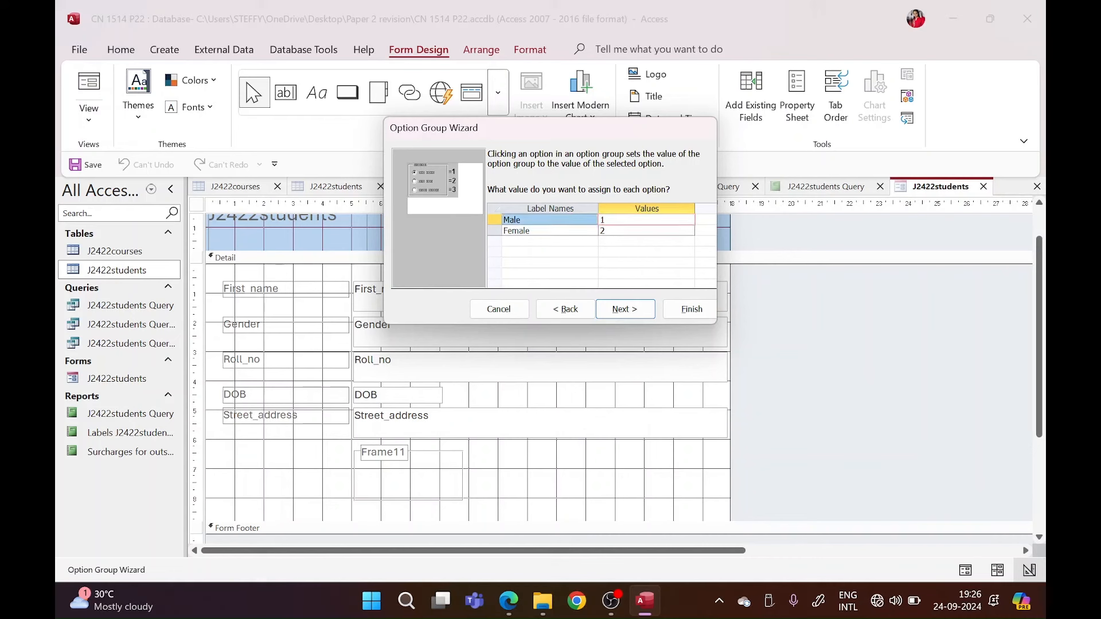
left_click(615, 231)
left_click(624, 302)
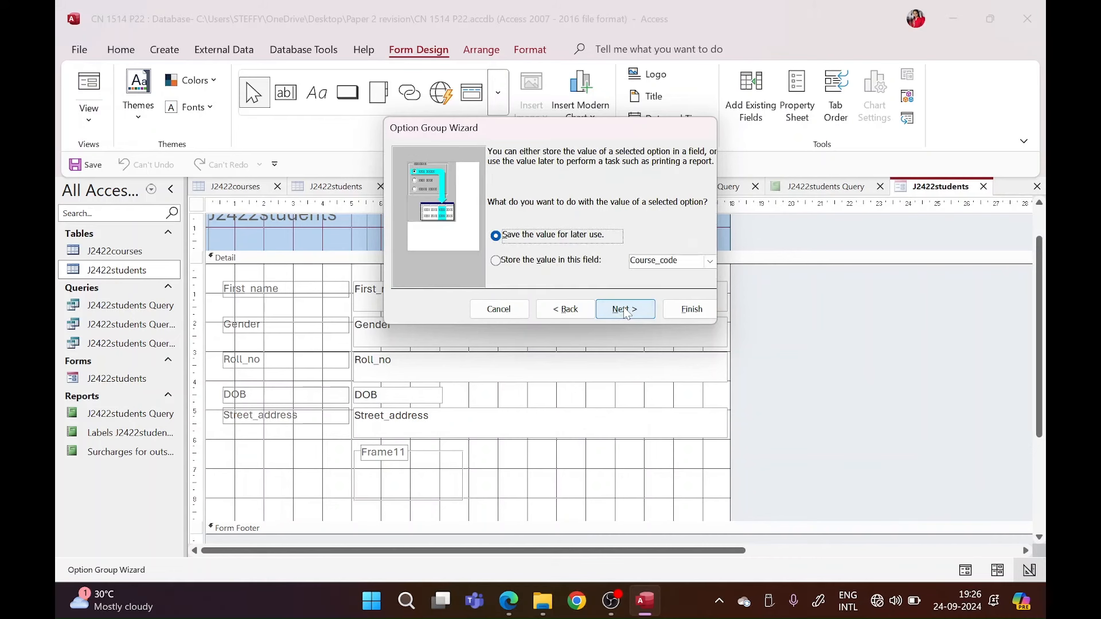
Step: Store the option group's selected value in the Gender field
left_click(580, 263)
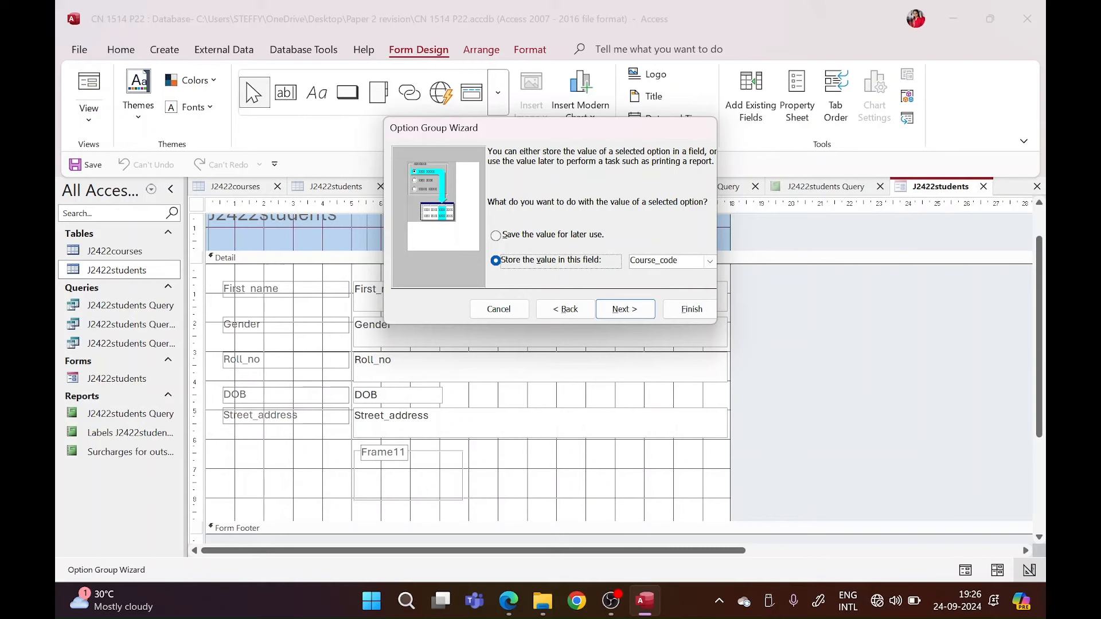
left_click(711, 262)
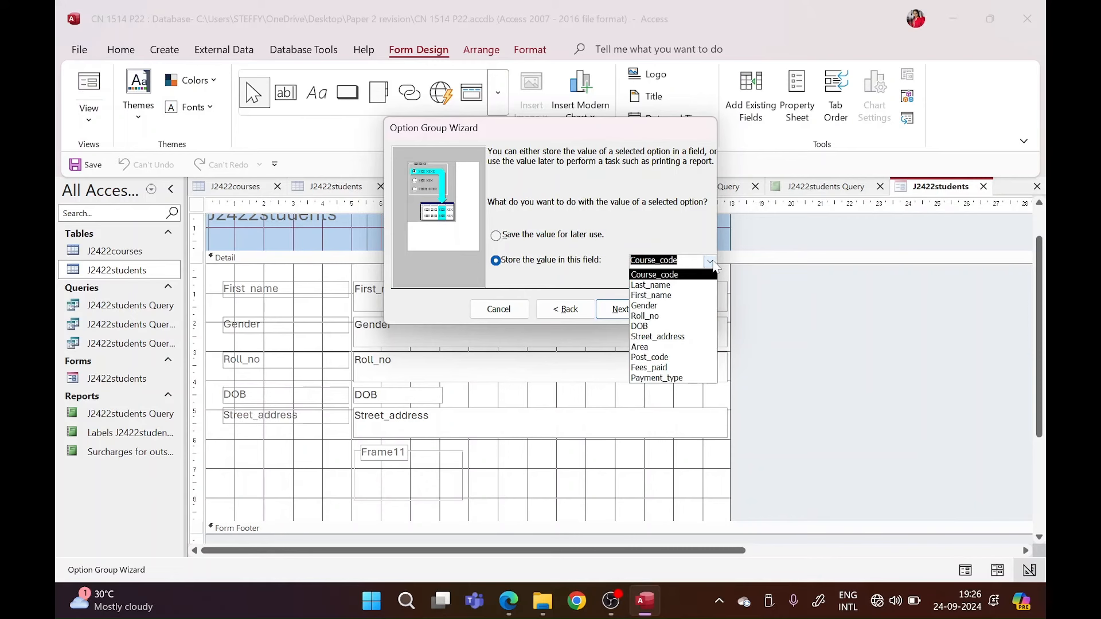
left_click(704, 306)
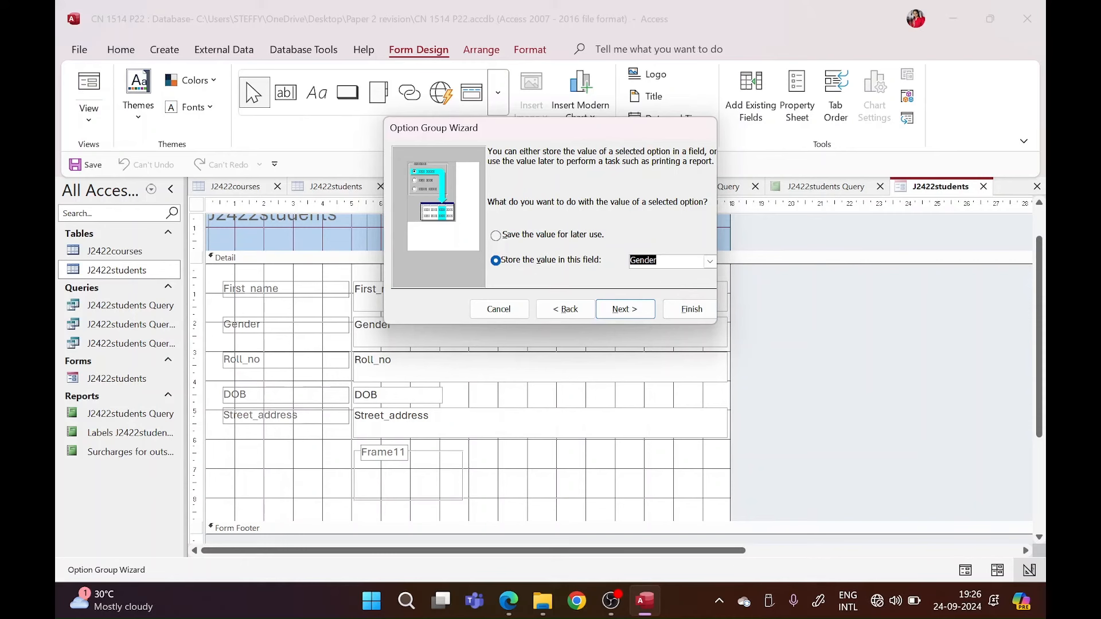
left_click(625, 309)
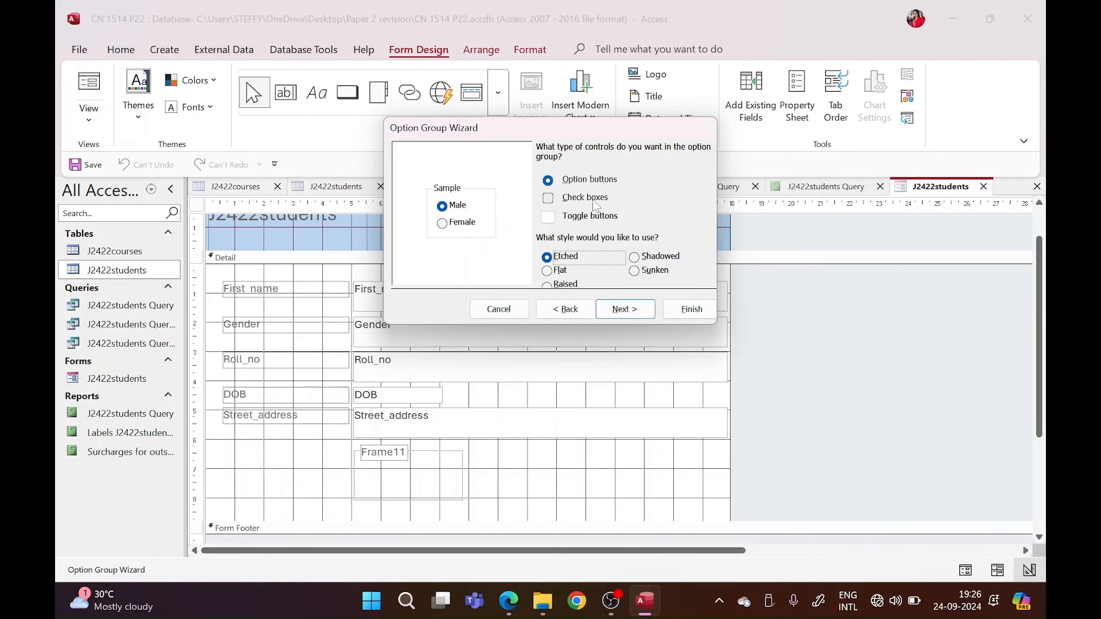
Step: Keep etched option buttons for the group, caption it Gen and finish the wizard
left_click(626, 311)
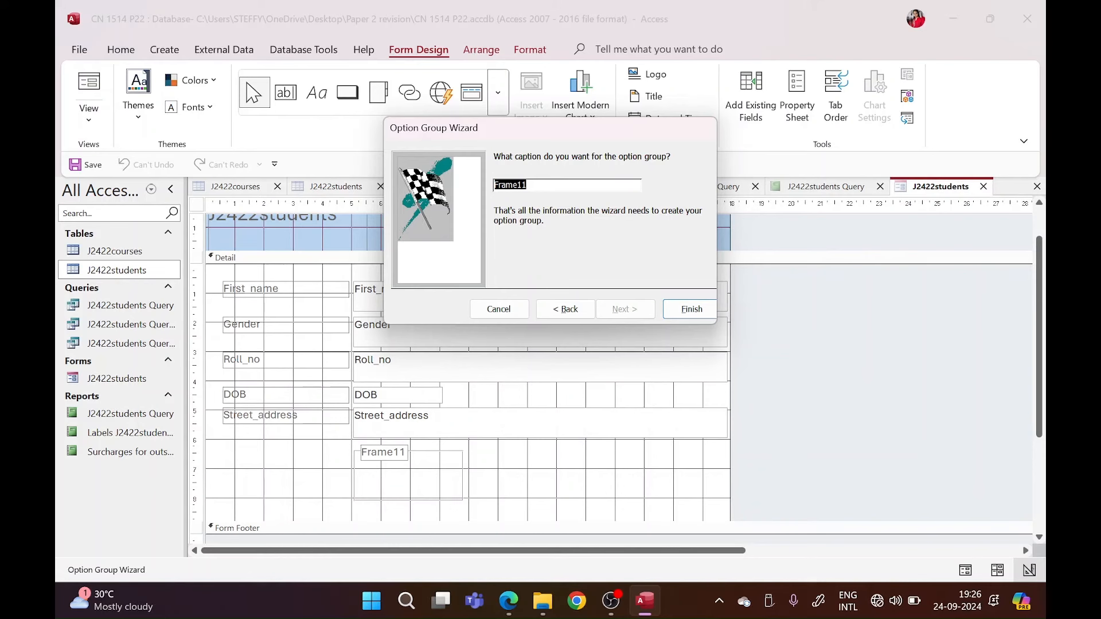
type("Gen")
left_click(690, 310)
left_click(465, 474)
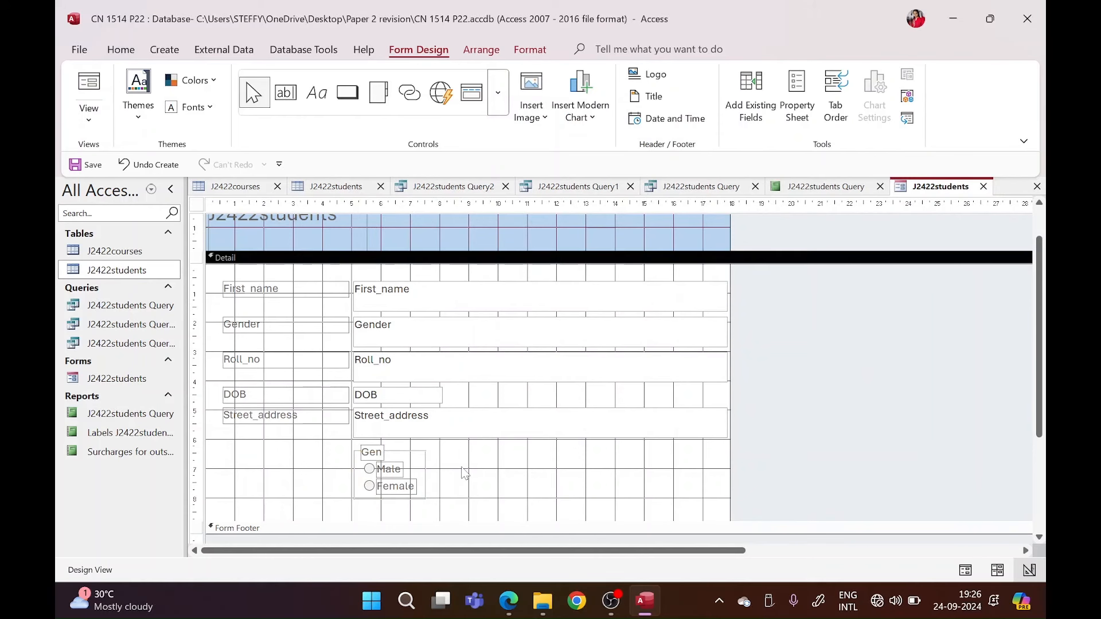
Step: Resize the Gen label to line up with the label column, ending just before the option group's frame
left_click(379, 454)
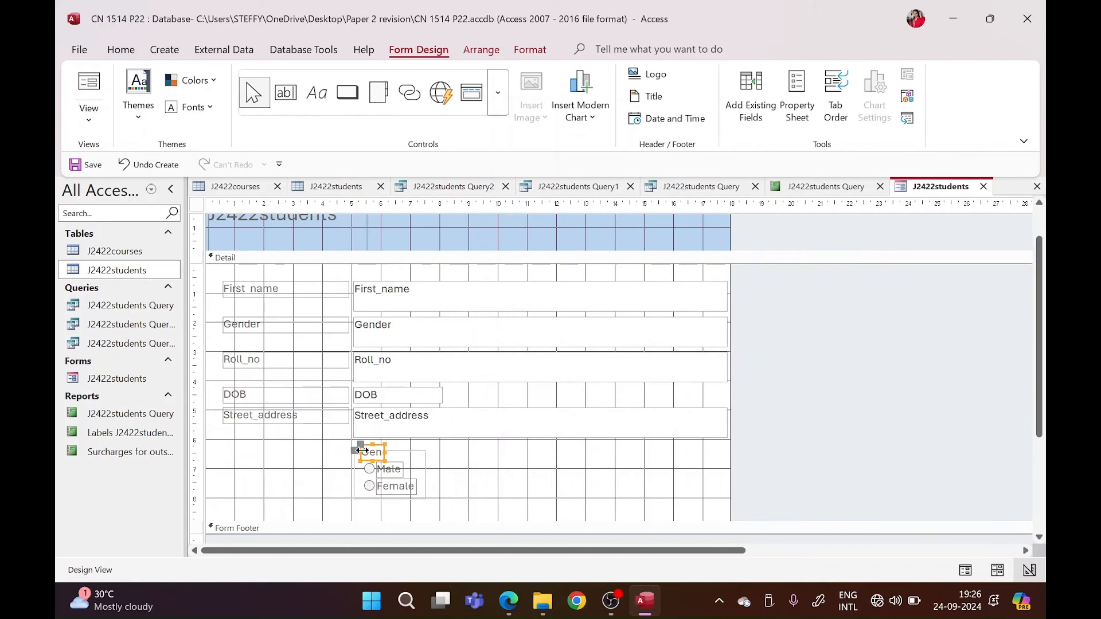
left_click_drag(361, 452, 225, 440)
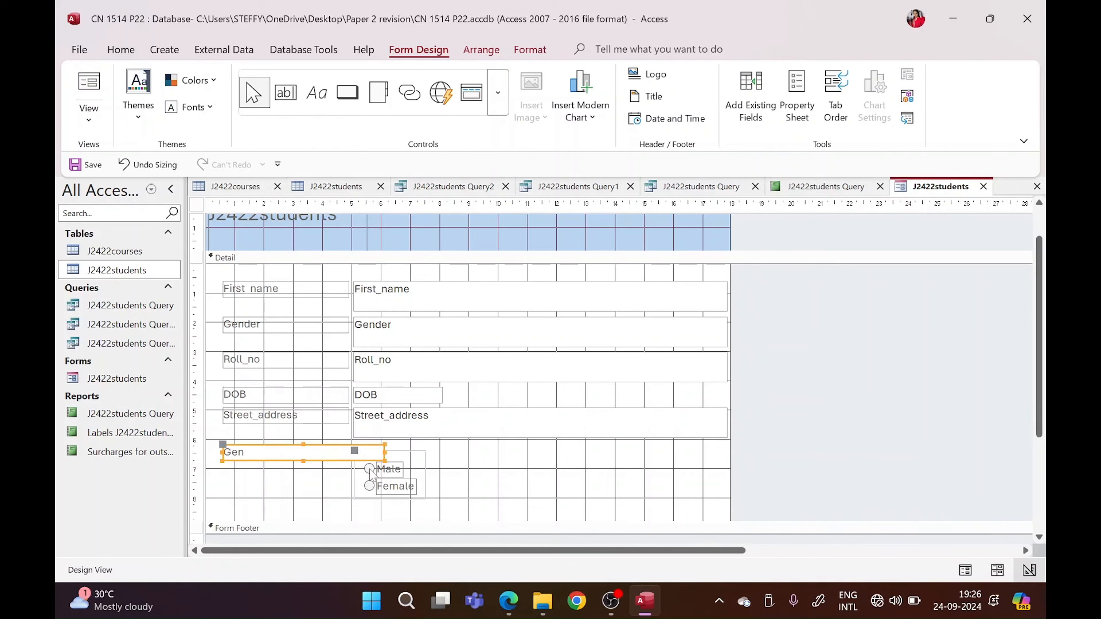
left_click_drag(386, 451, 351, 454)
left_click(444, 470)
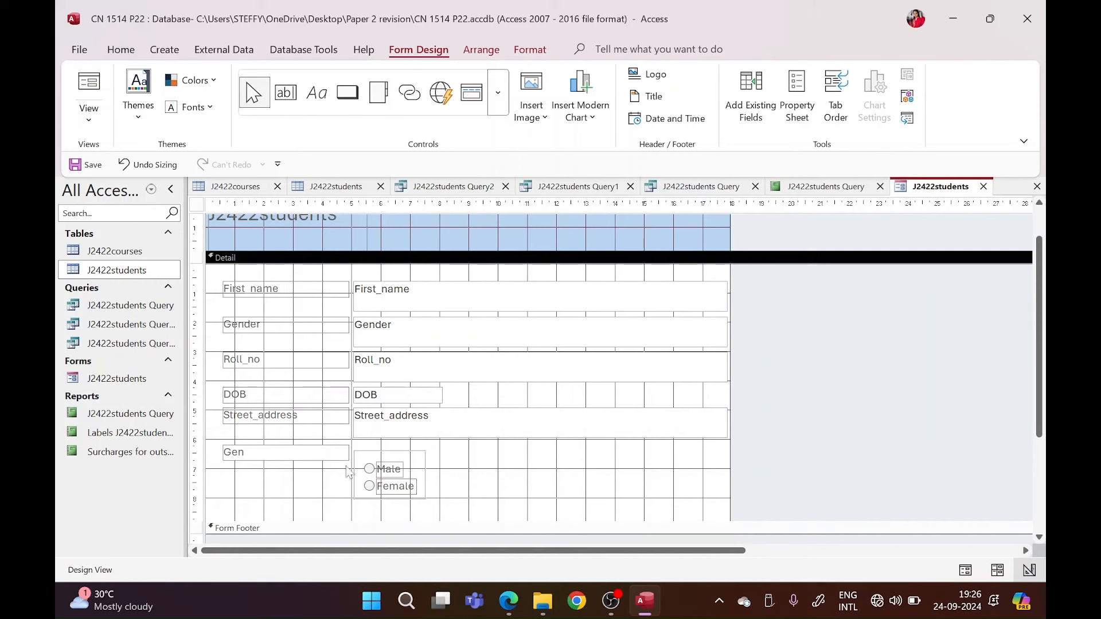
Step: Resize the Gen label so its top edge lines up with the option group's frame, and display the form in Form View
left_click(303, 461)
mouse_move(286, 461)
left_mouse_down()
mouse_move(285, 471)
mouse_move(285, 450)
left_mouse_up()
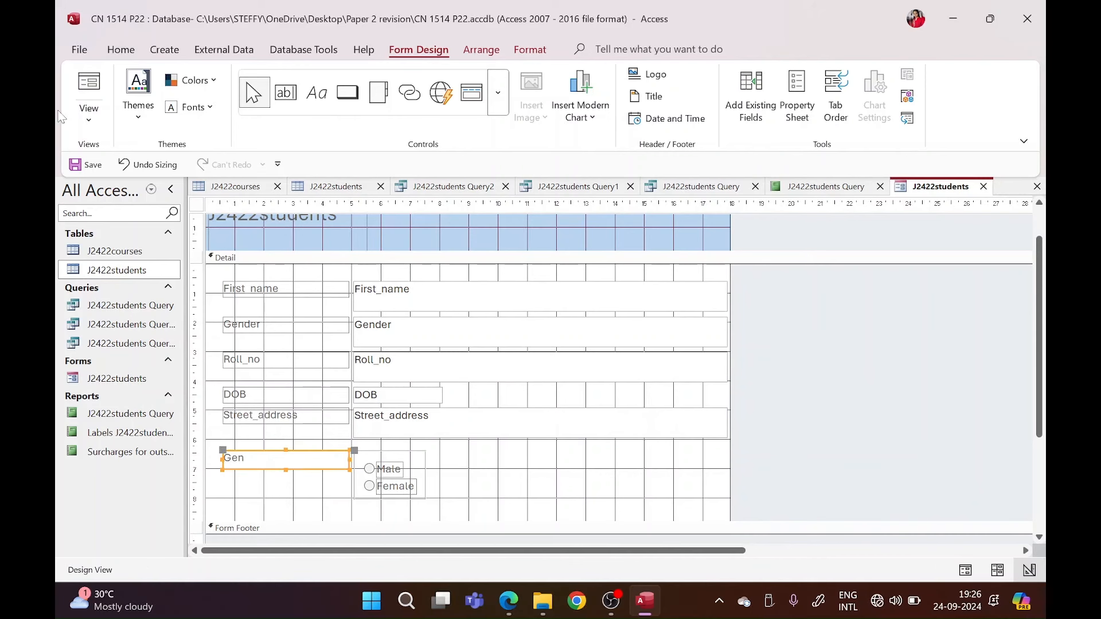
left_click(167, 153)
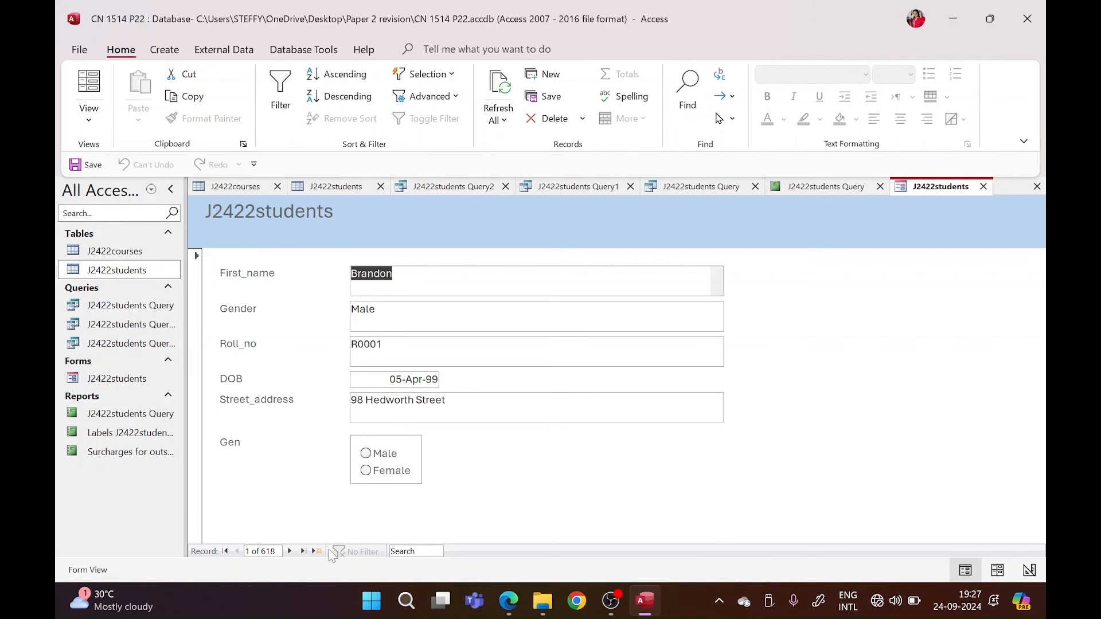
Step: Go through the first record's fields in the students form, and start a new blank record with FN in First_name
left_click(427, 278)
left_click(428, 313)
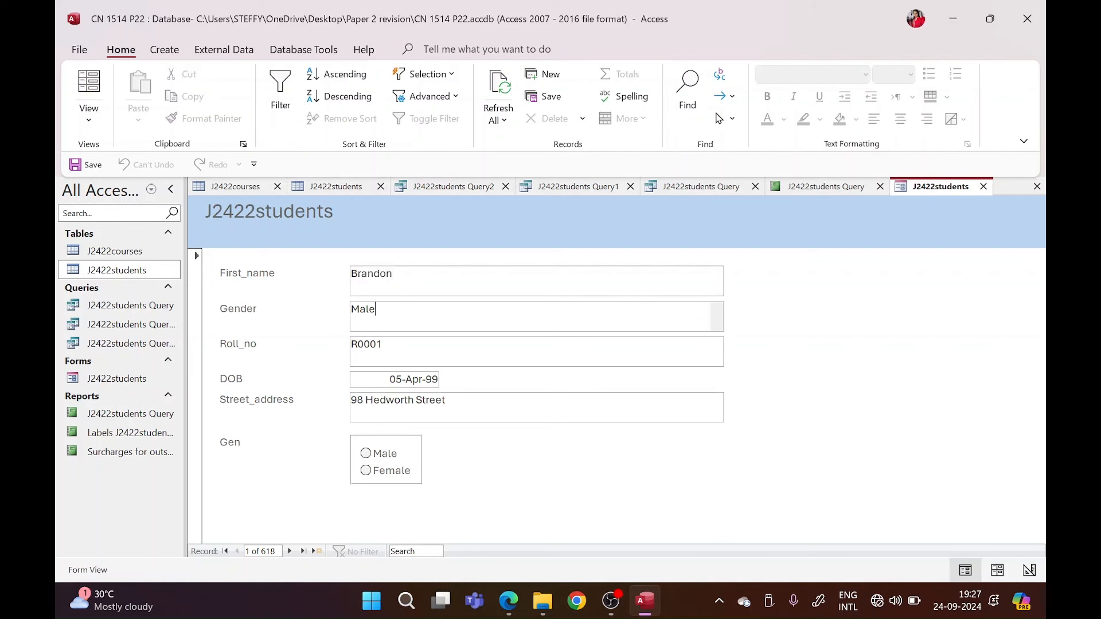
left_click(428, 349)
left_click(426, 380)
left_click(428, 406)
left_click(316, 551)
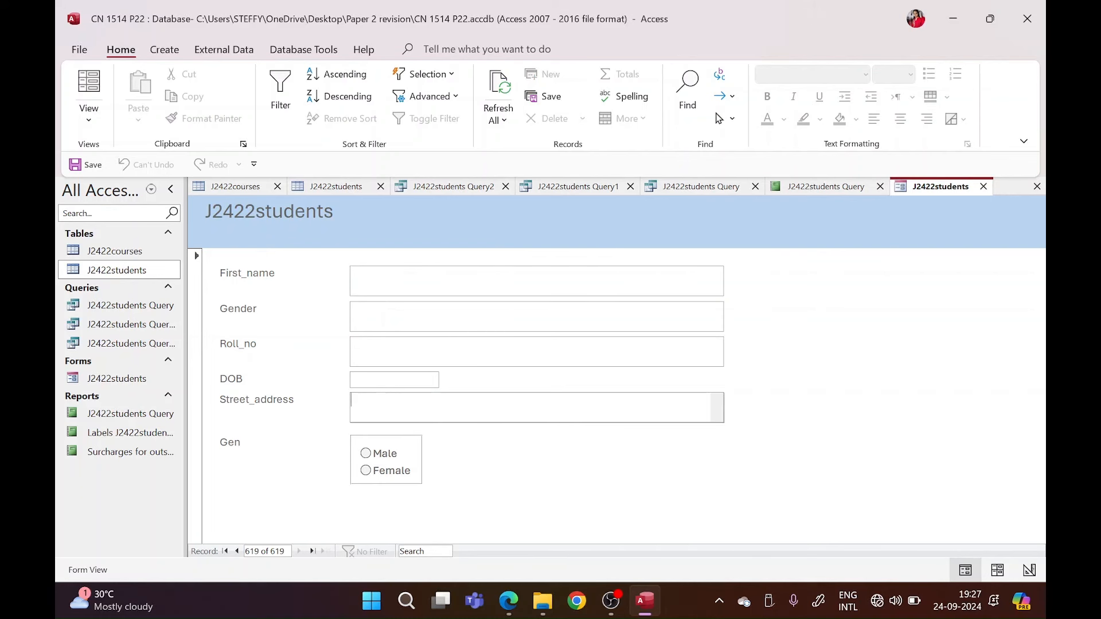
left_click(408, 267)
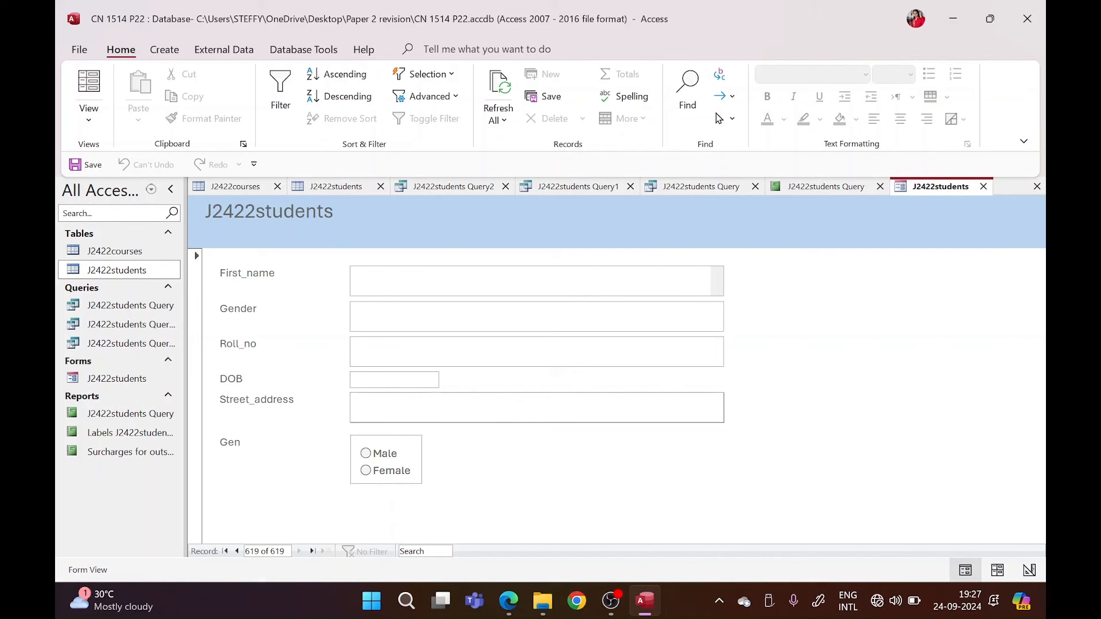
type("FN")
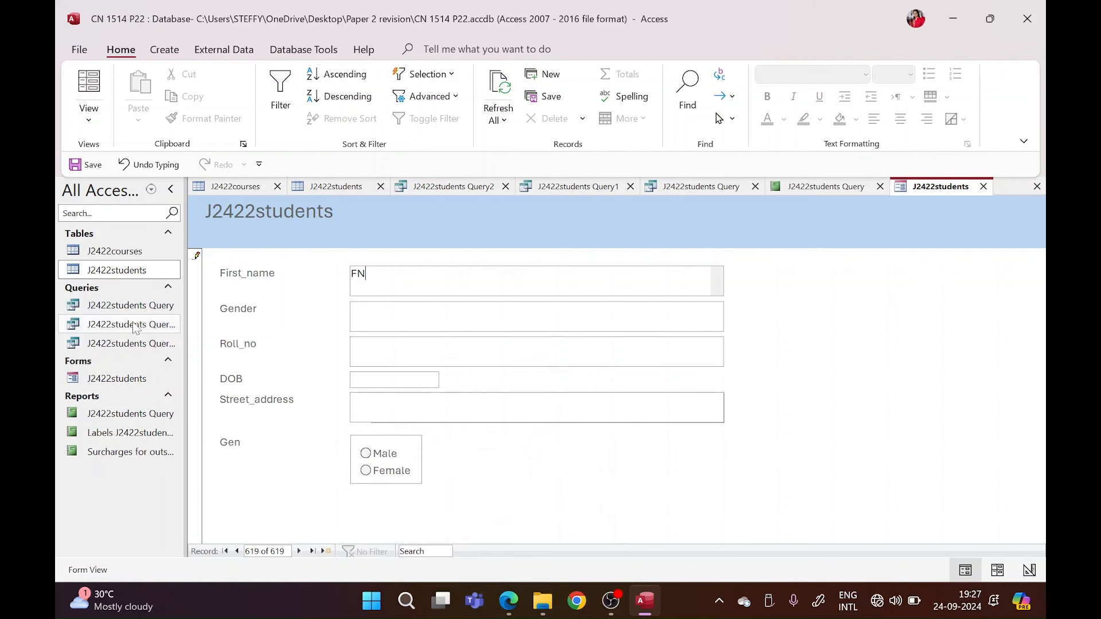
Step: Review the J2422students table, J2422students Query and J2422students Query1, checking Query1's design and its results
double_click(118, 274)
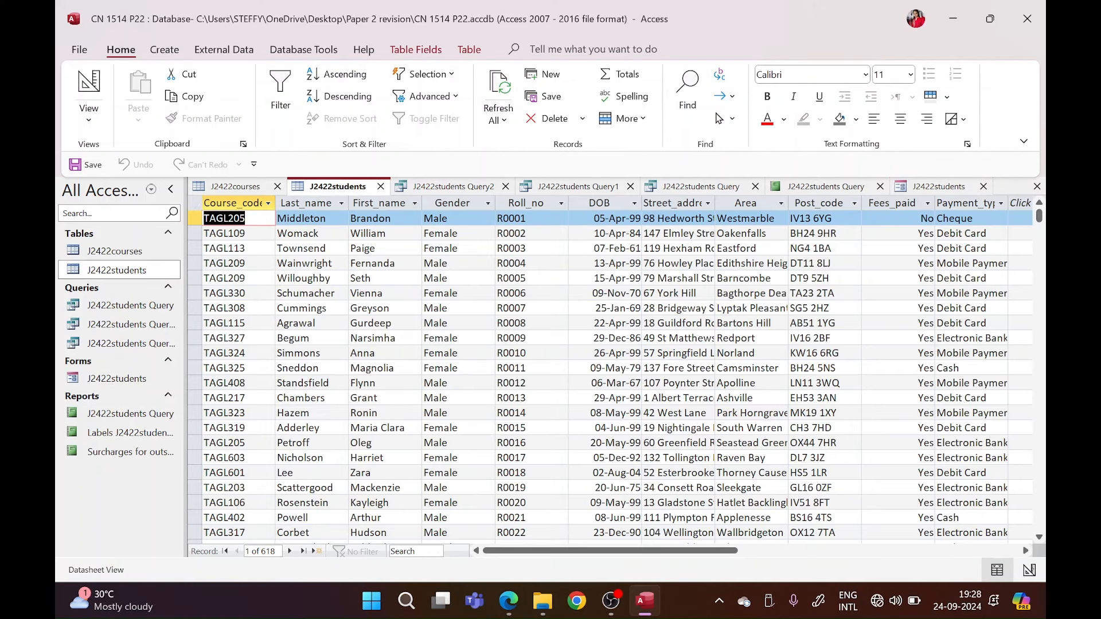
double_click(133, 306)
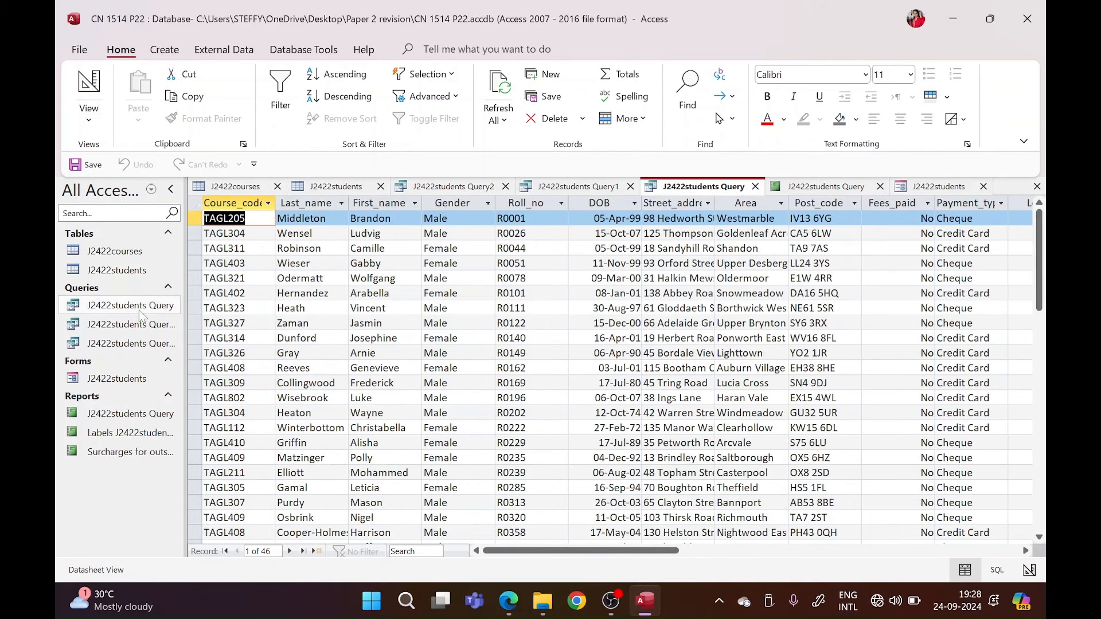
double_click(140, 325)
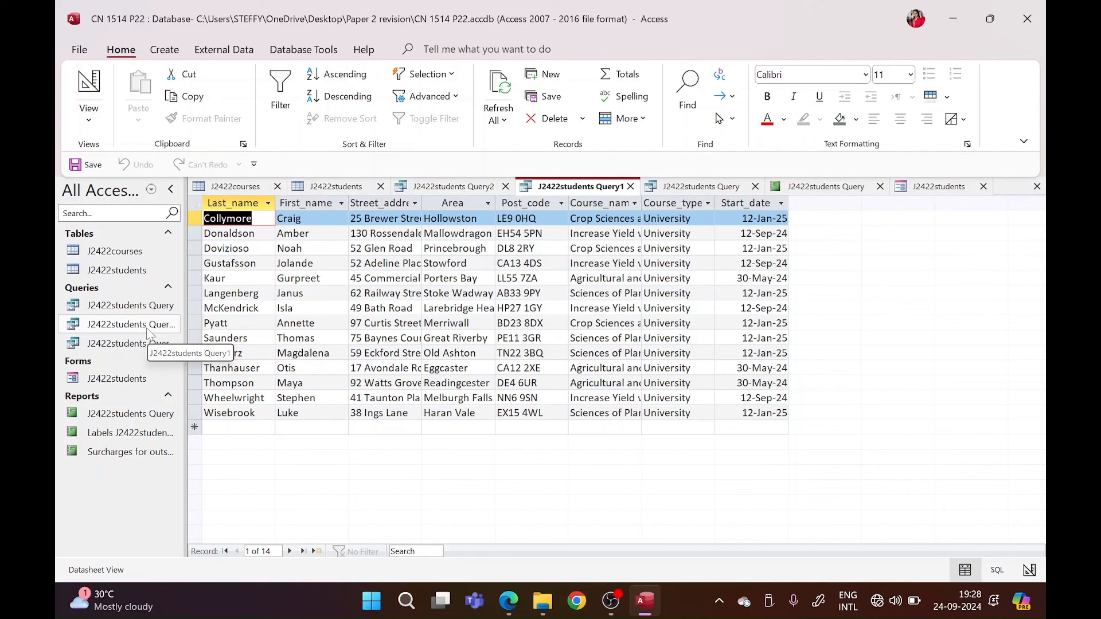
left_click(89, 115)
left_click(111, 216)
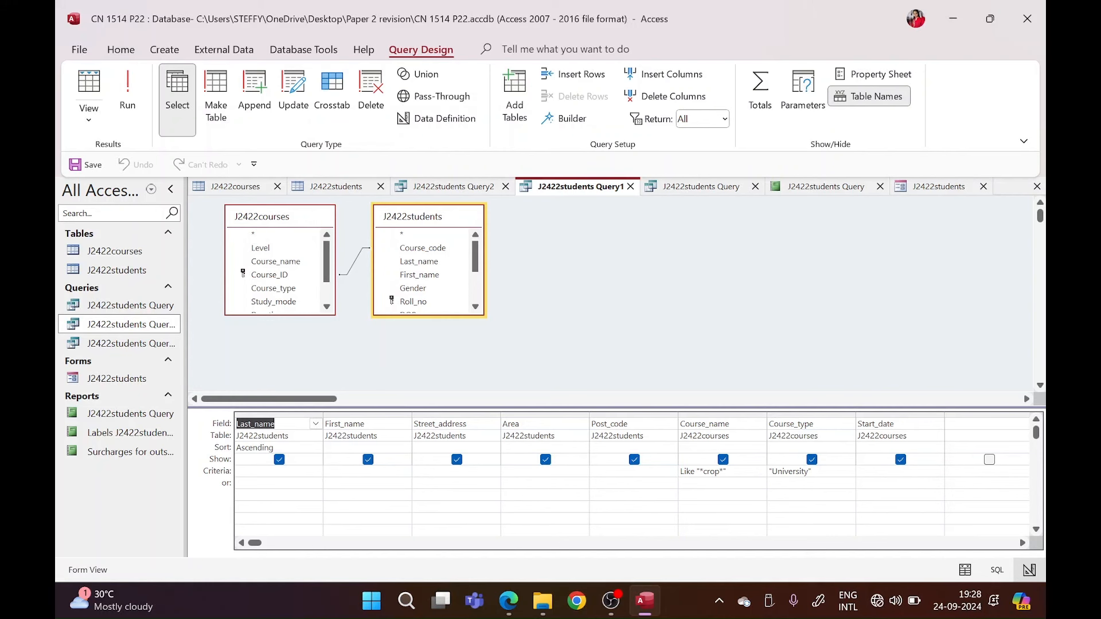
left_click(128, 107)
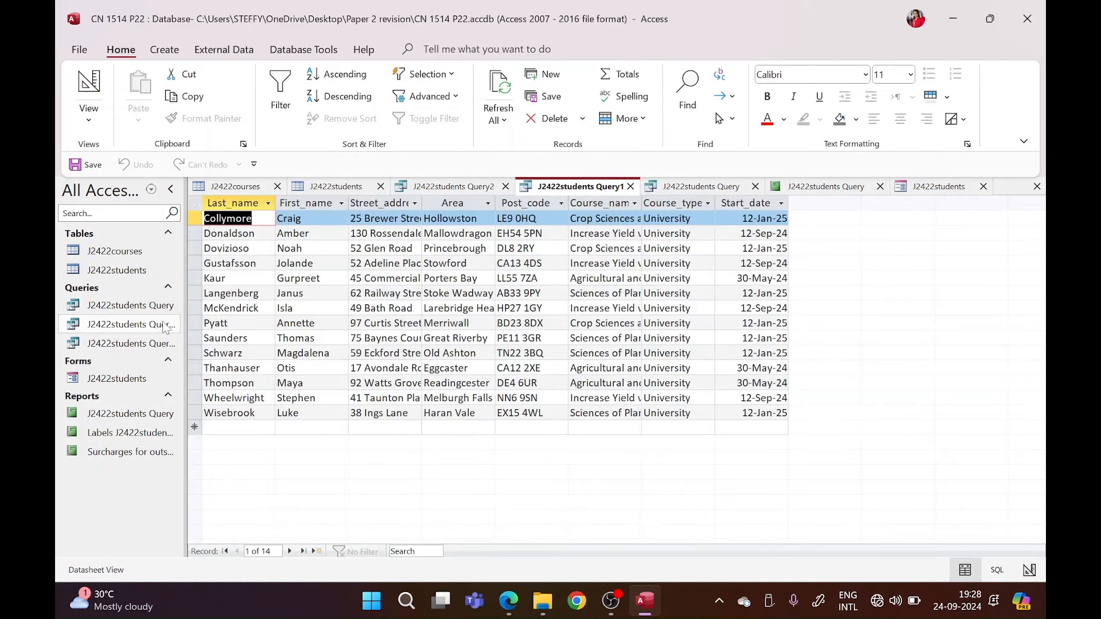
Step: Start a label report from J2422students Query1 using Avery L7173 labels and Arial 8 Light text
left_click(172, 50)
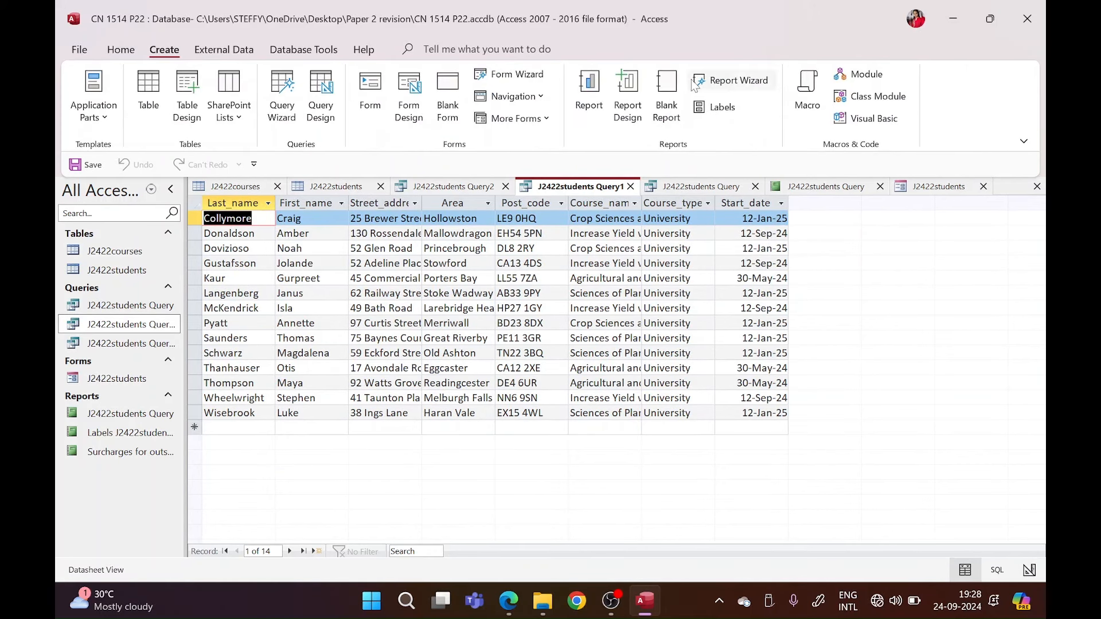
left_click(707, 109)
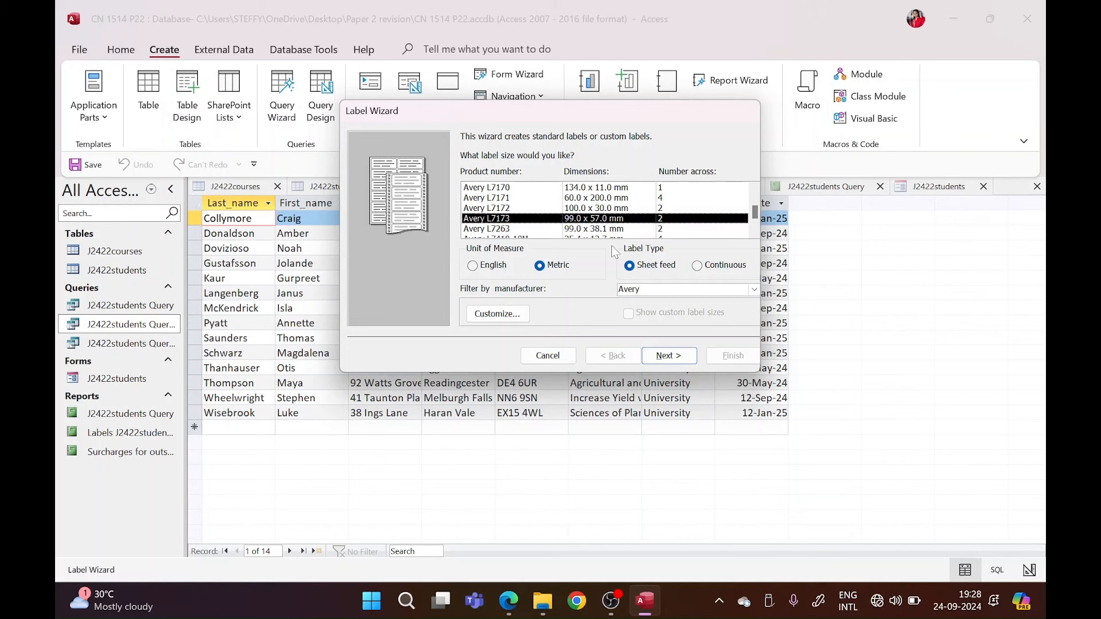
left_click(681, 356)
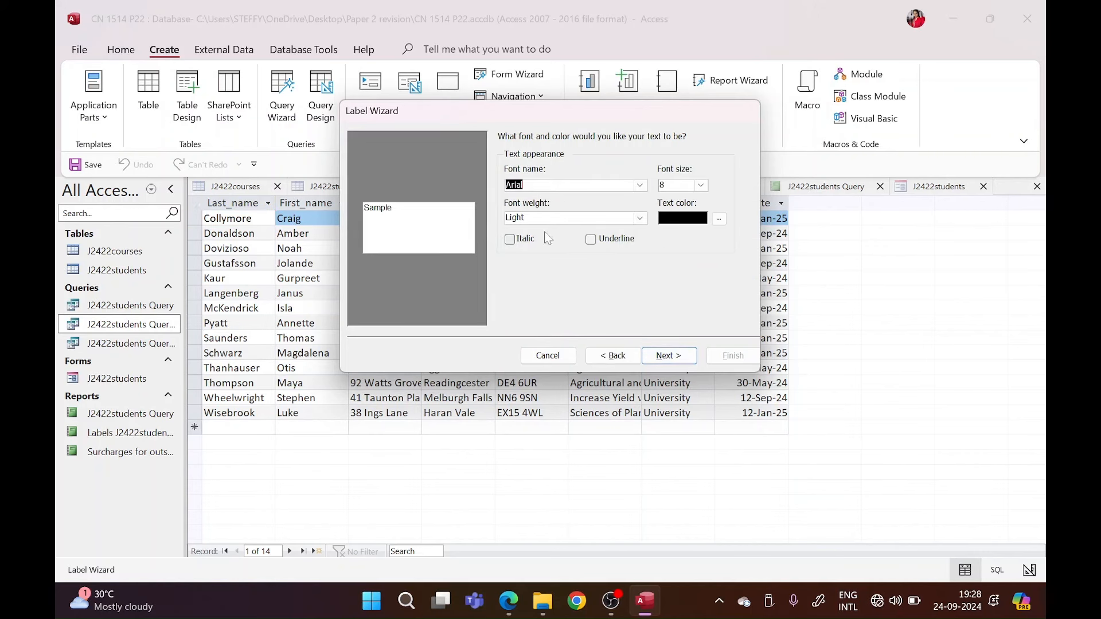
left_click(672, 356)
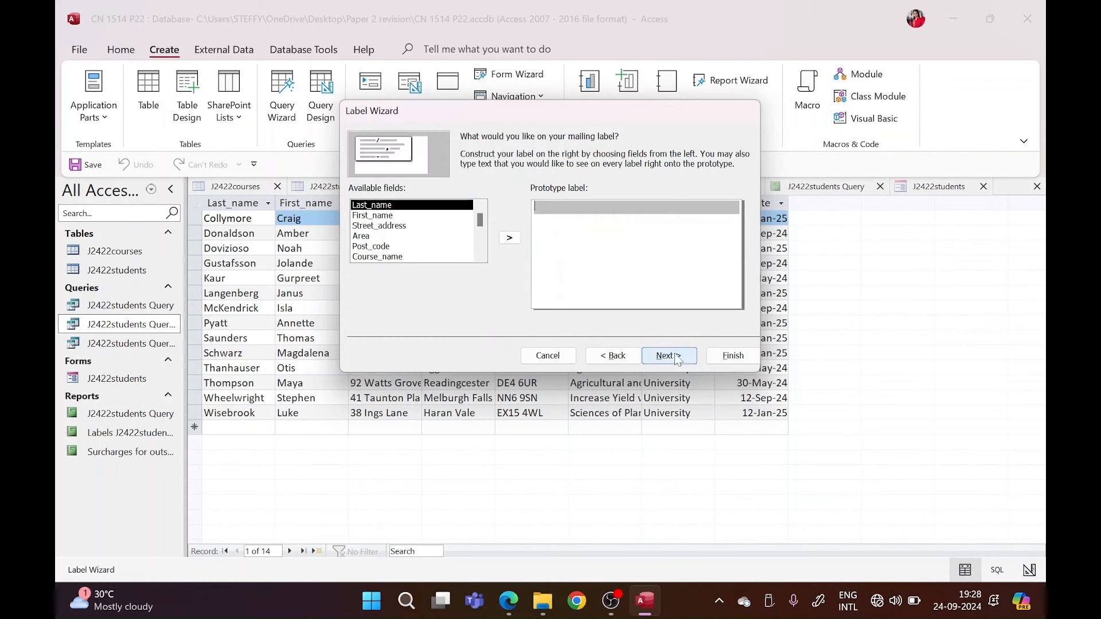
Step: Lay out the label with Last_name and First_name on one line, and Street_address, Area and Post_code on separate lines below
double_click(406, 207)
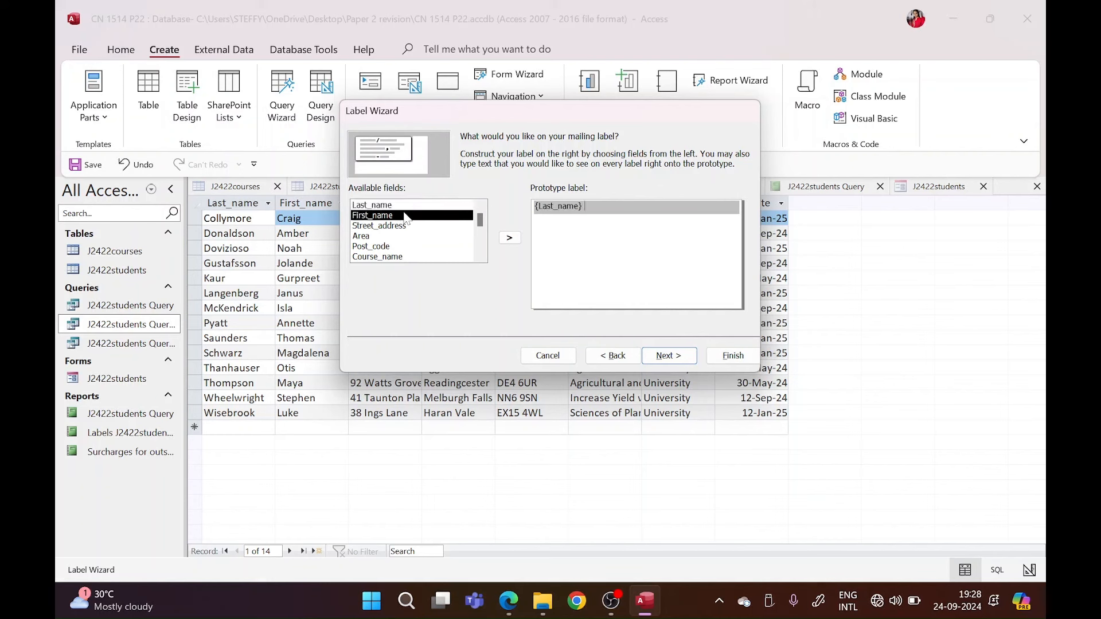
double_click(404, 215)
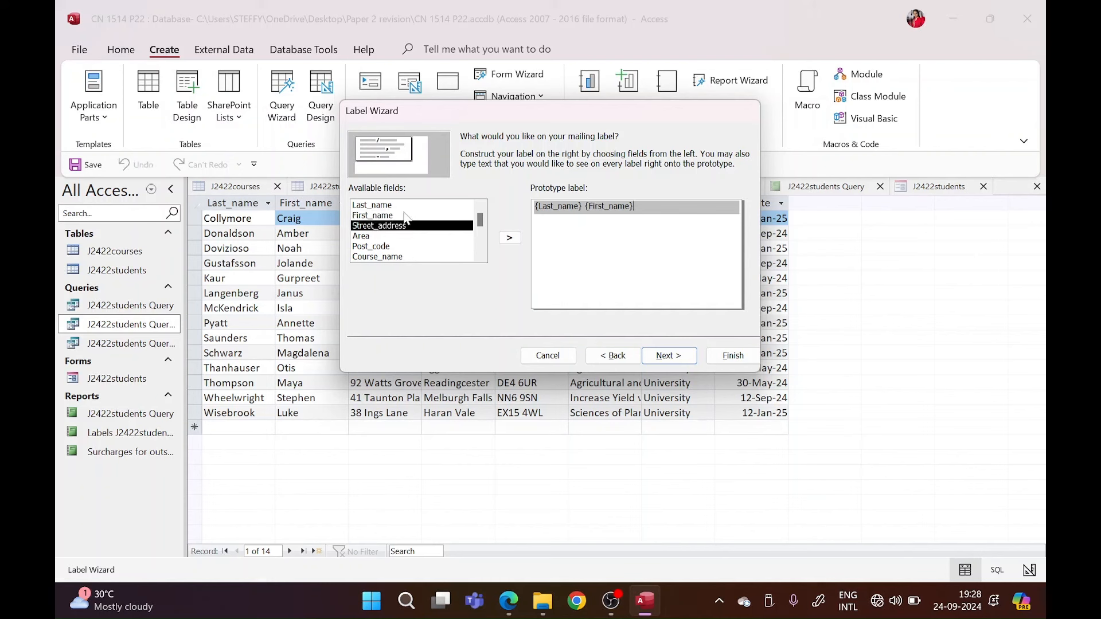
key("Return")
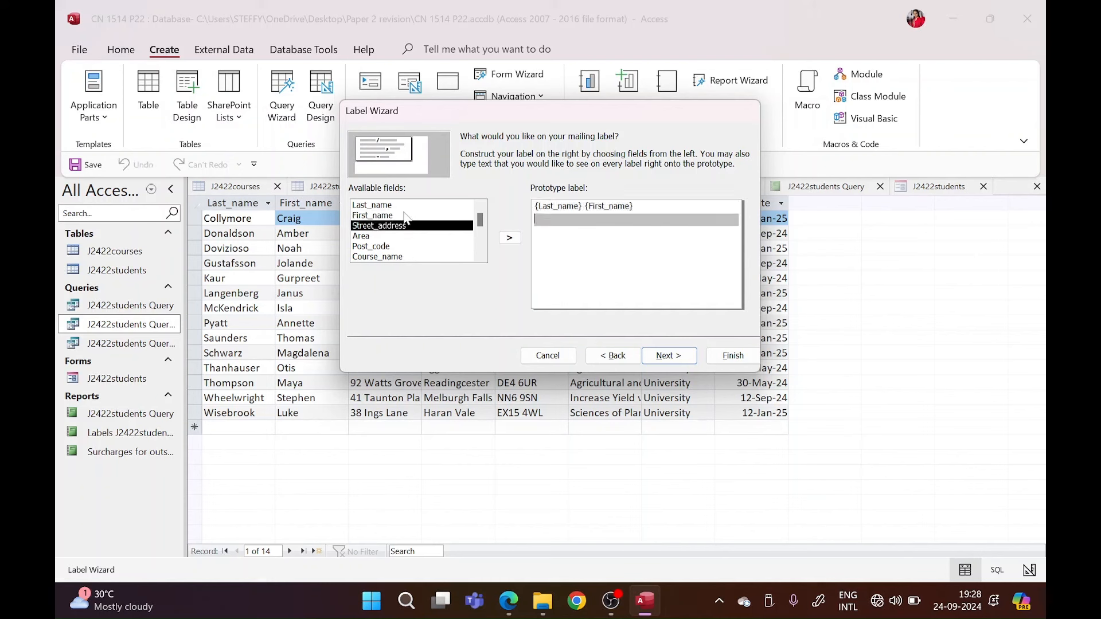
double_click(403, 227)
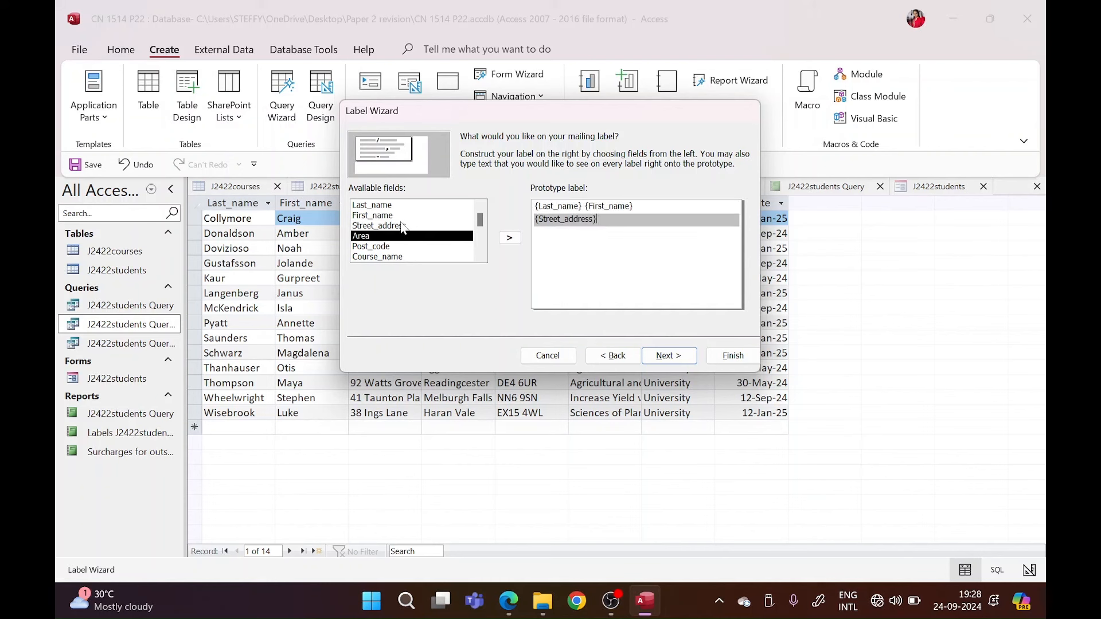
key("Return")
double_click(402, 236)
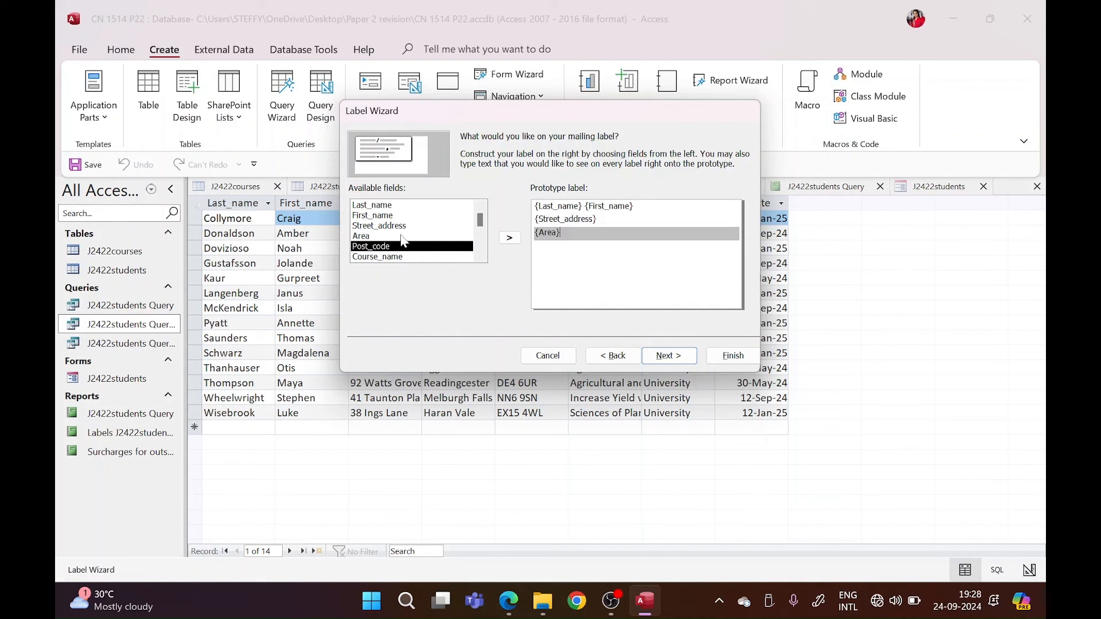
key("Return")
double_click(402, 246)
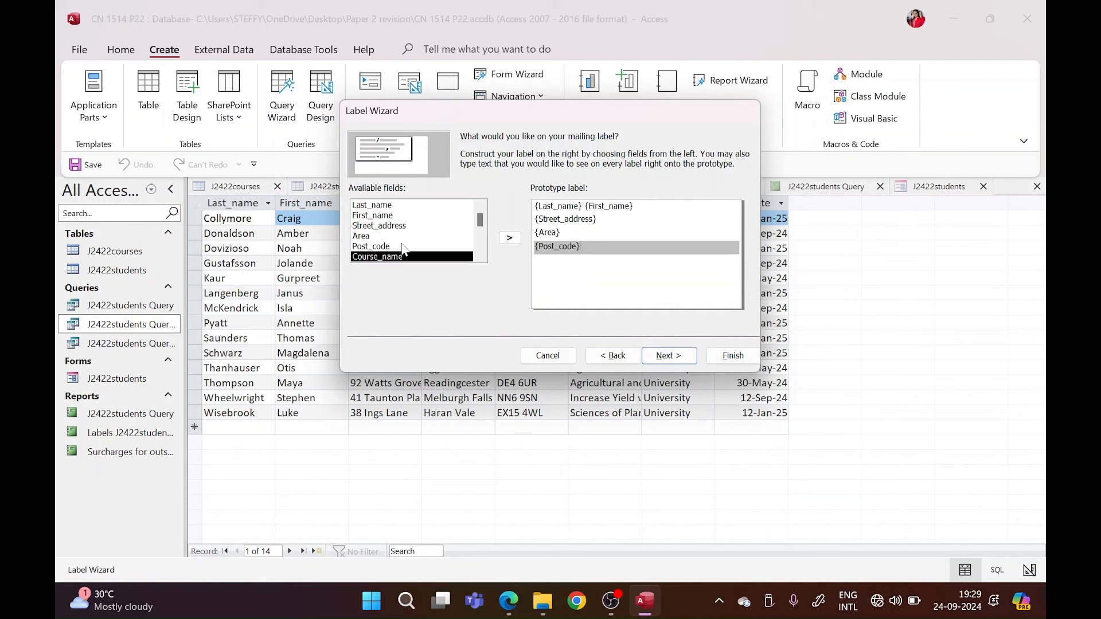
left_click(669, 356)
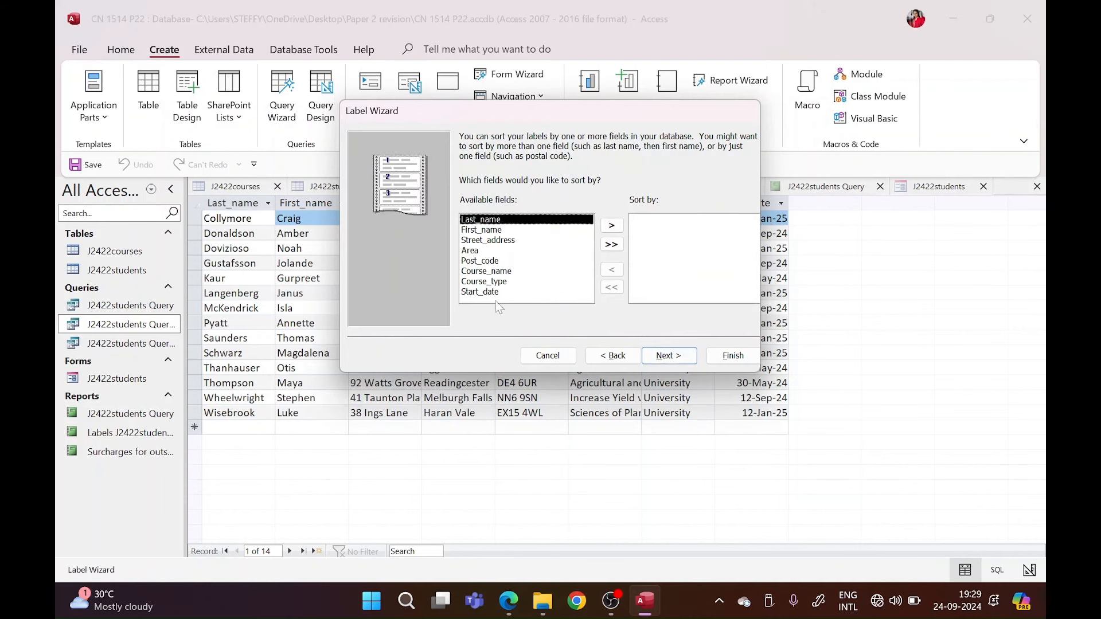
Step: Sort the labels by First_name, keep the report name Labels J2422students Query2 and finish the wizard with the label design open for modification
left_click(484, 230)
left_click(612, 225)
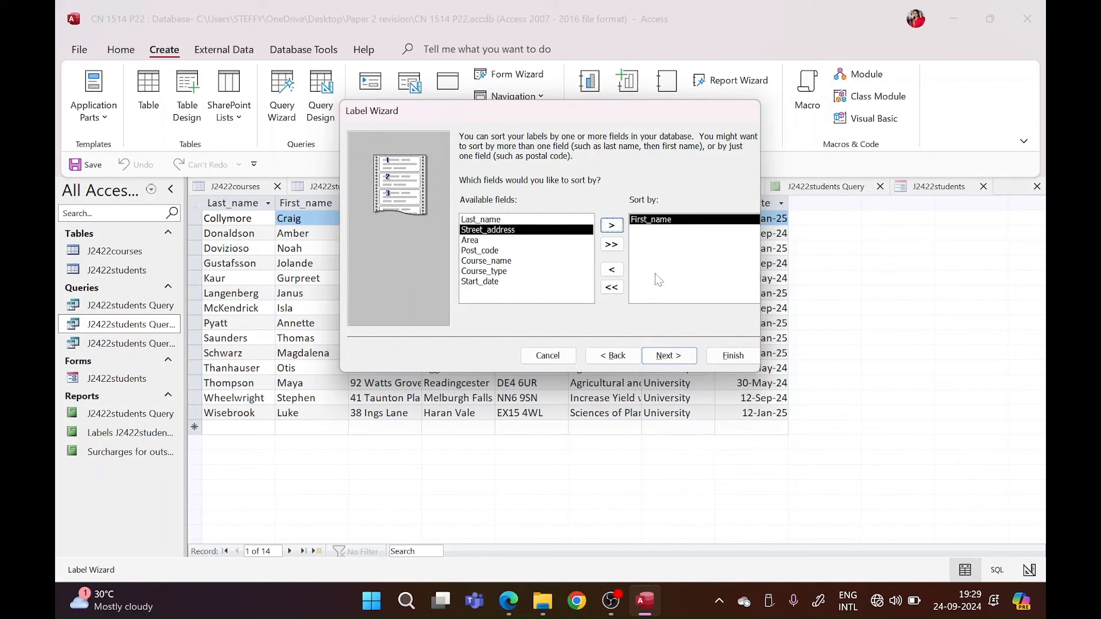
left_click(687, 364)
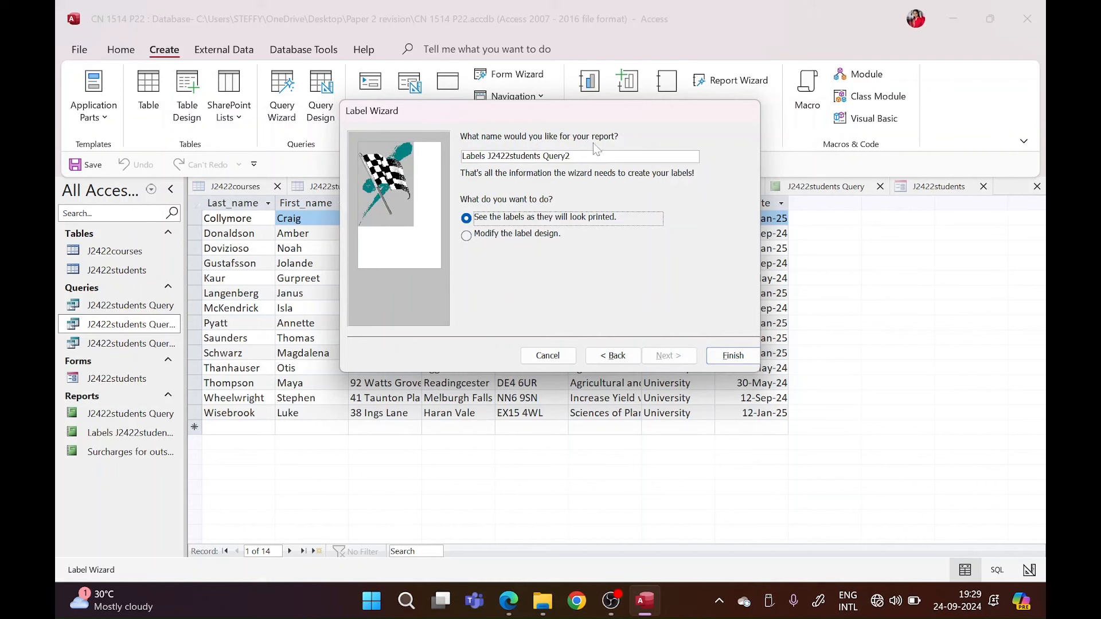
left_click(522, 239)
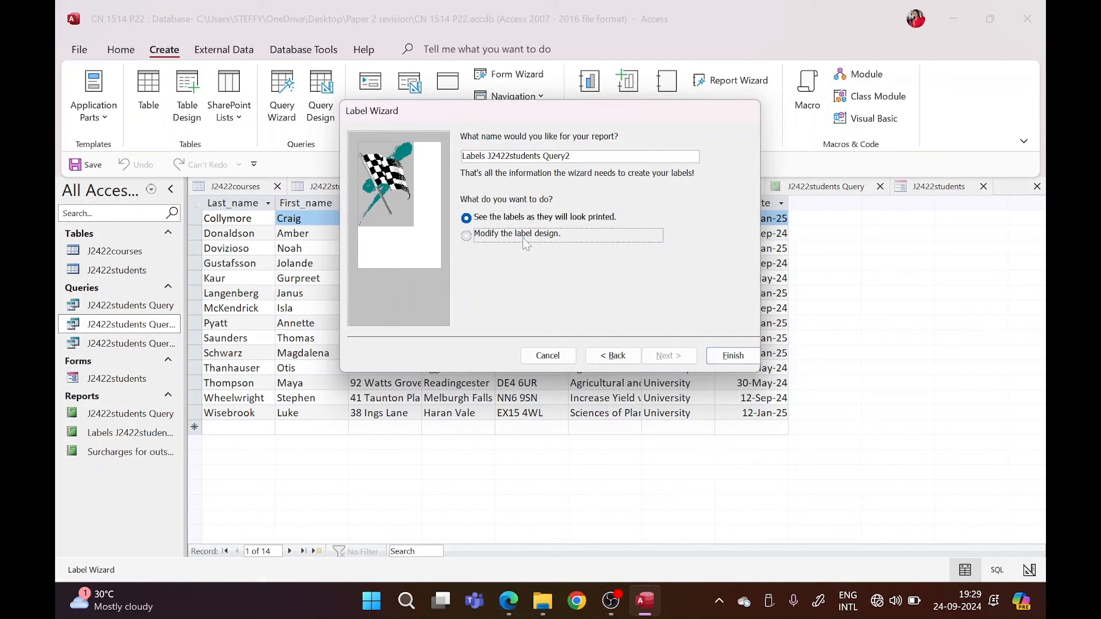
left_click(730, 359)
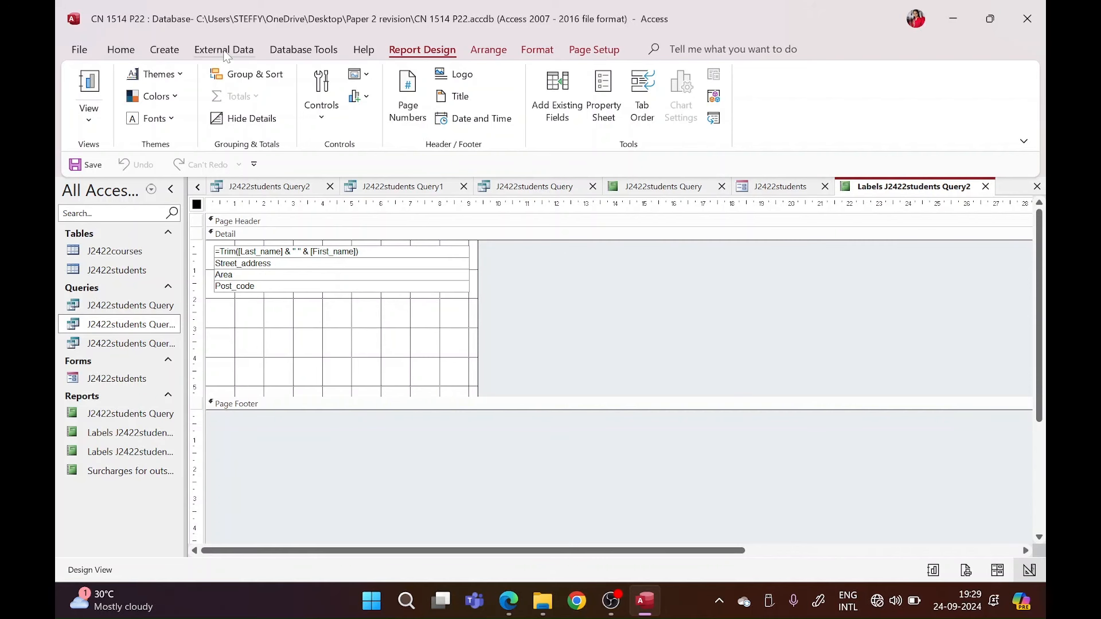
Step: Add a label under the Post_code line, about as wide as the address fields, reading Name followed by the candidate number
left_click(322, 122)
left_click(381, 150)
left_click_drag(214, 301, 466, 314)
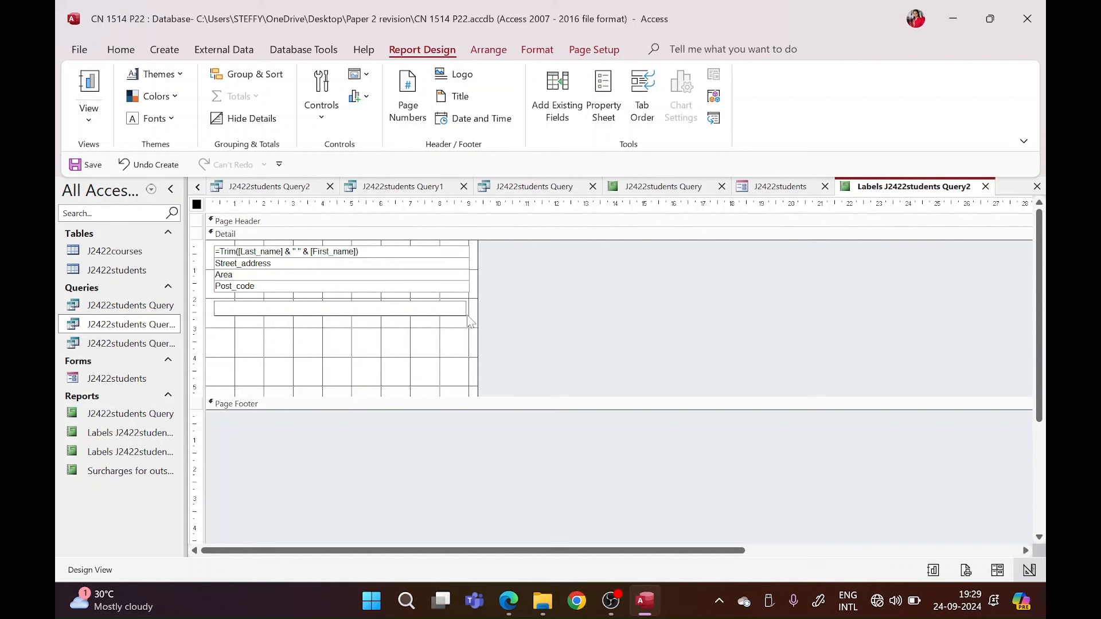
type("Name CN 1514")
Step: Format the combined last and first name line on the label in bold at font size 12
left_click(337, 256)
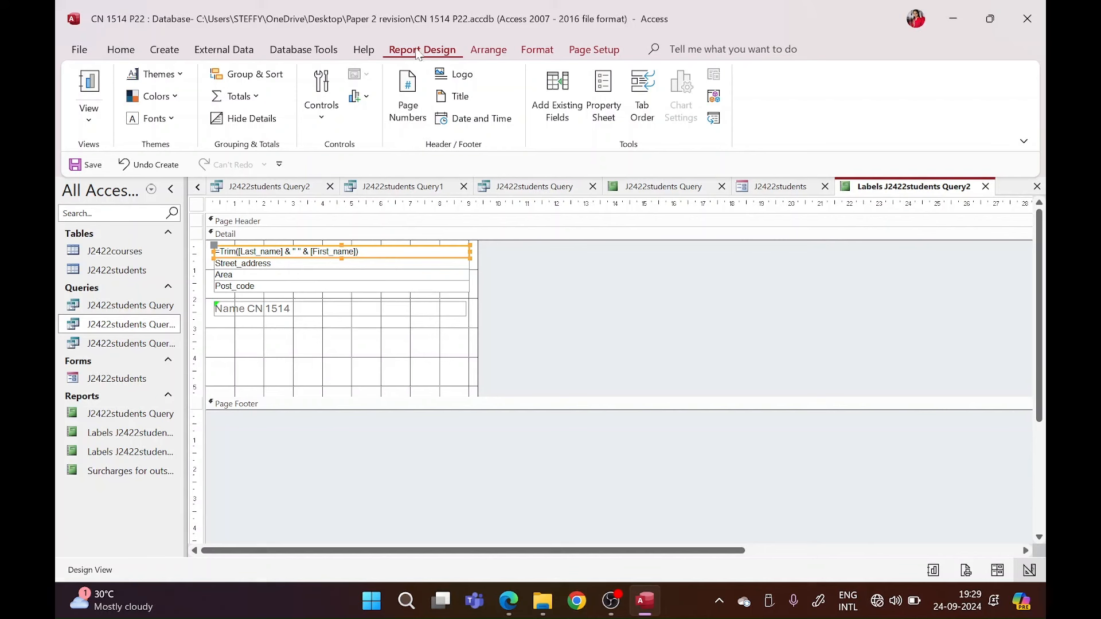
left_click(553, 53)
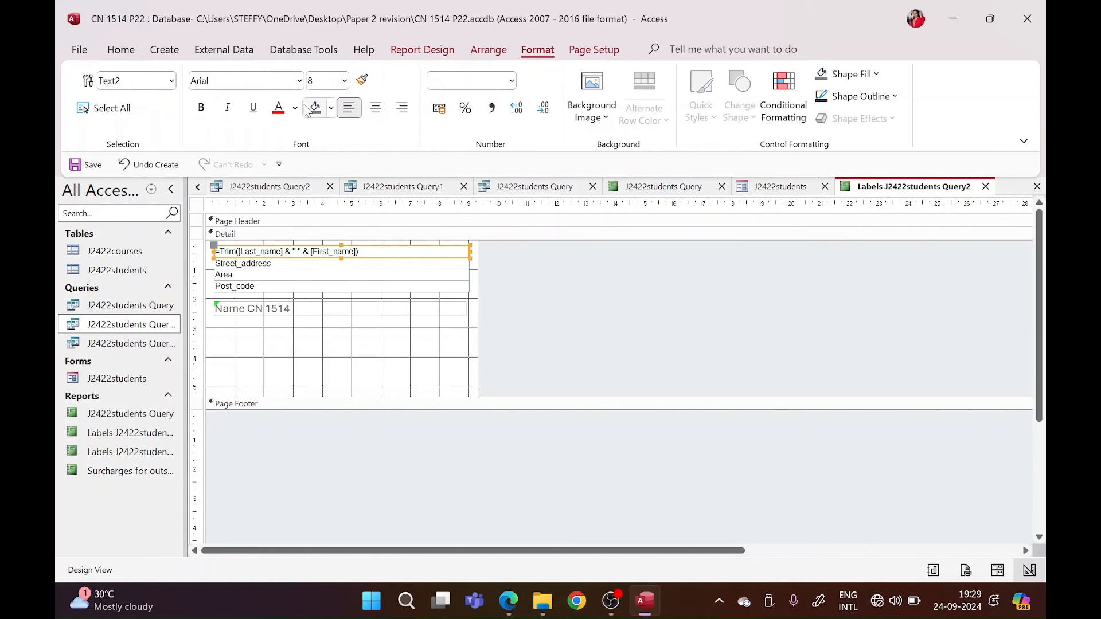
left_click(346, 80)
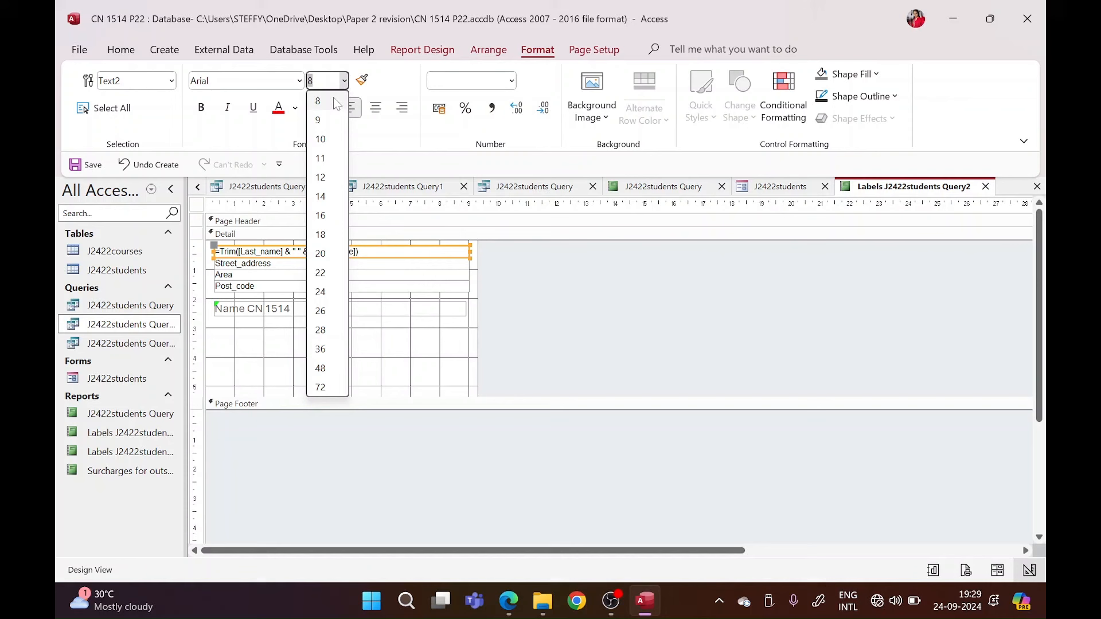
left_click(327, 177)
key("ctrl+b")
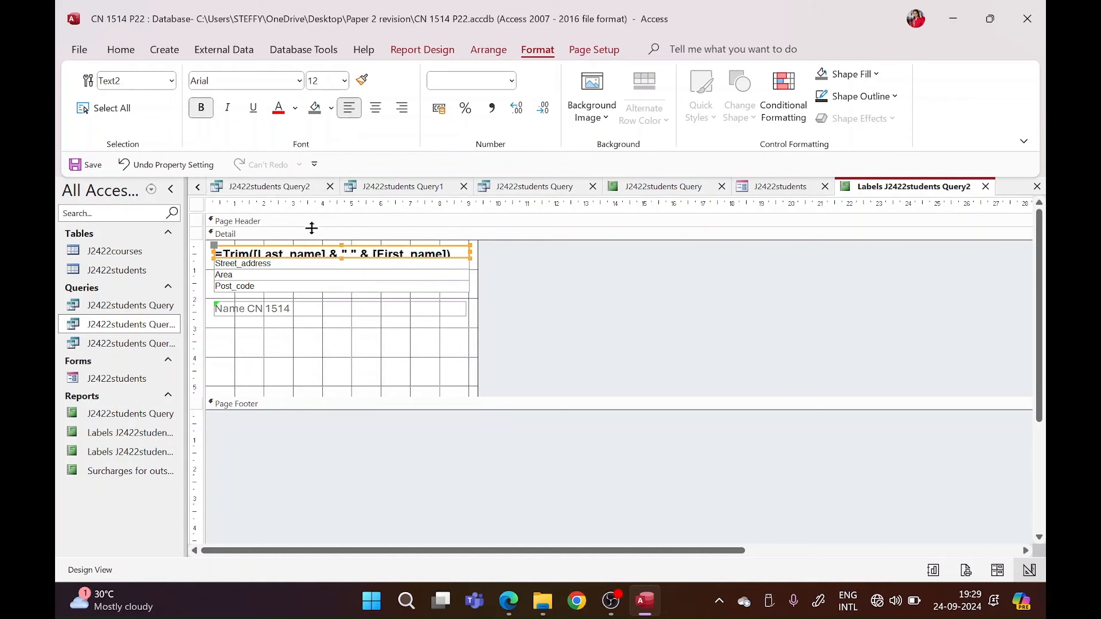
left_click(217, 264)
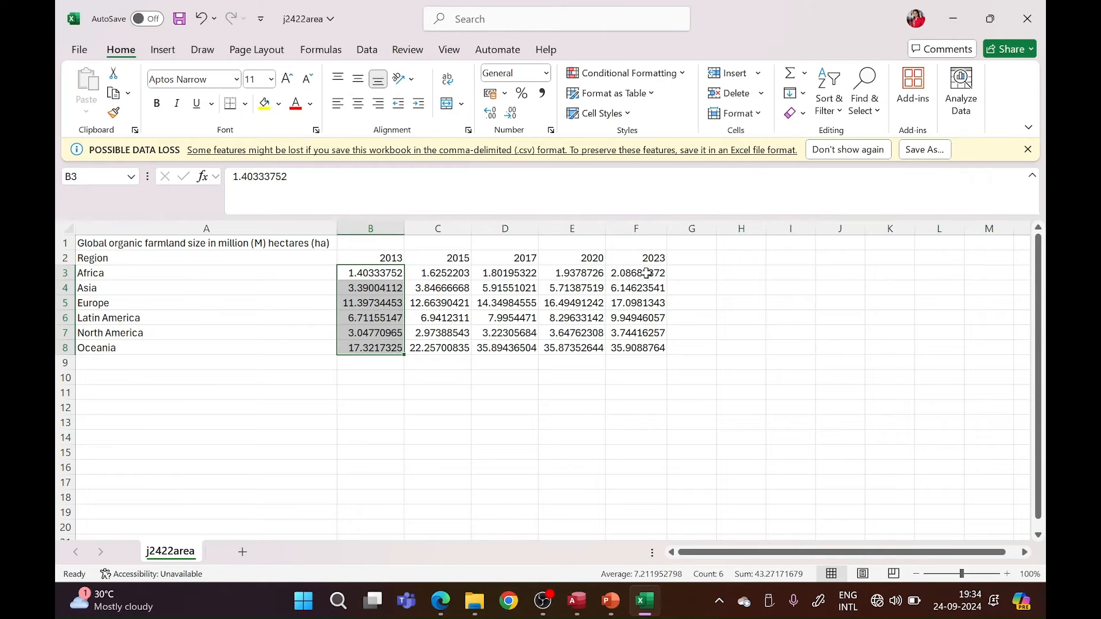
Step: Switch to the j2422area sheet in Excel and select the 2023 values in F3:F8 and the 2013 column from its heading to Oceania
left_click_drag(647, 274, 647, 350)
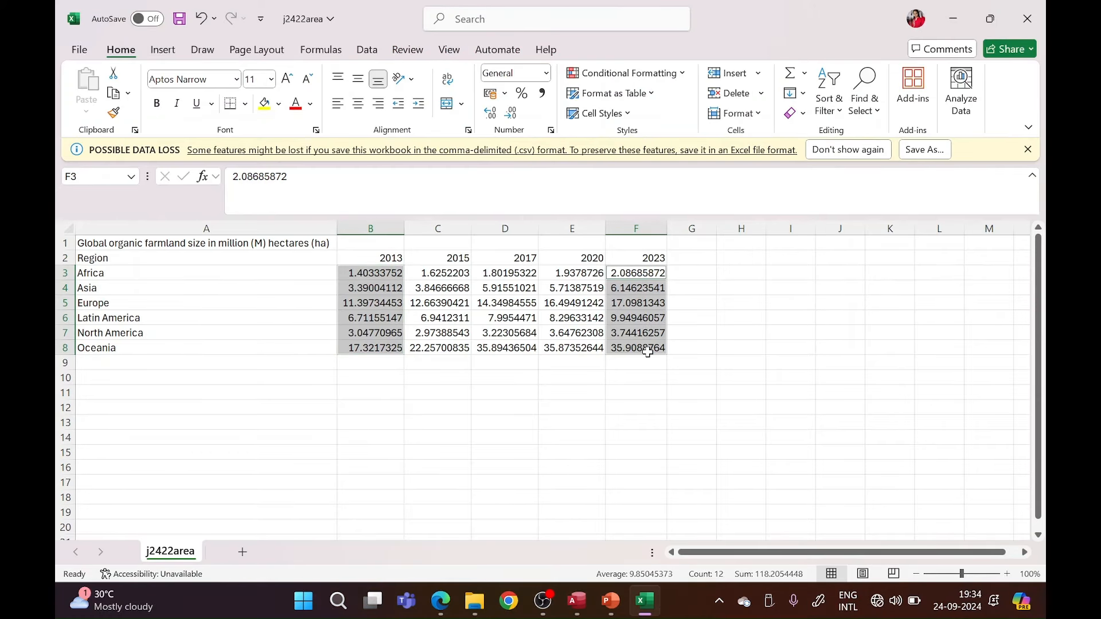
left_click_drag(392, 258, 385, 351)
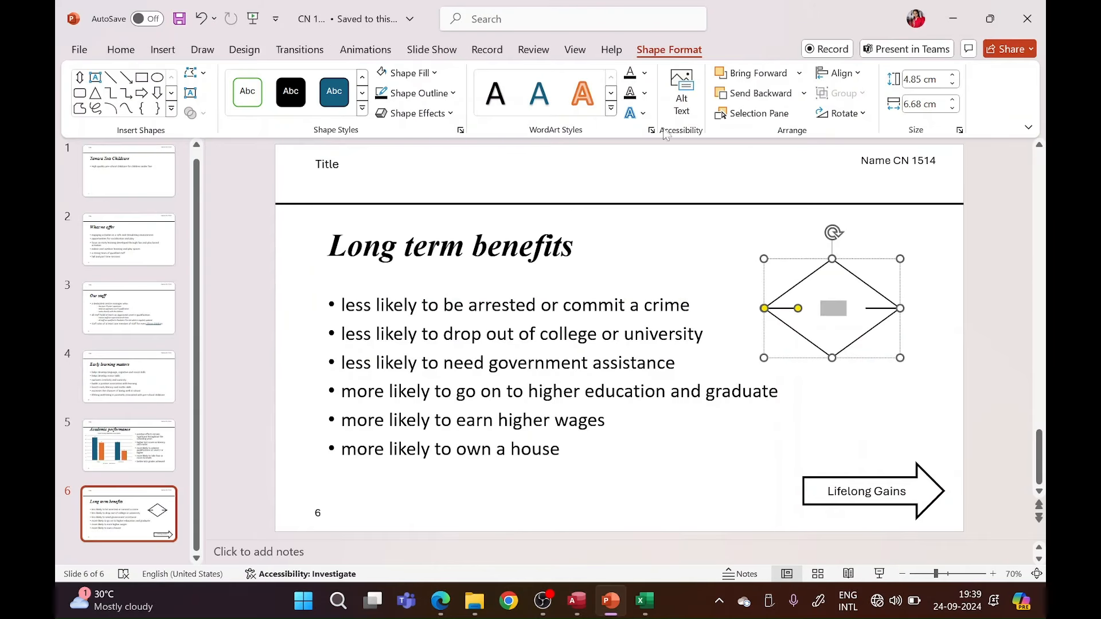
Step: Set the text fill of the Title label inside the diamond shape on slide 6 to black
left_click(644, 73)
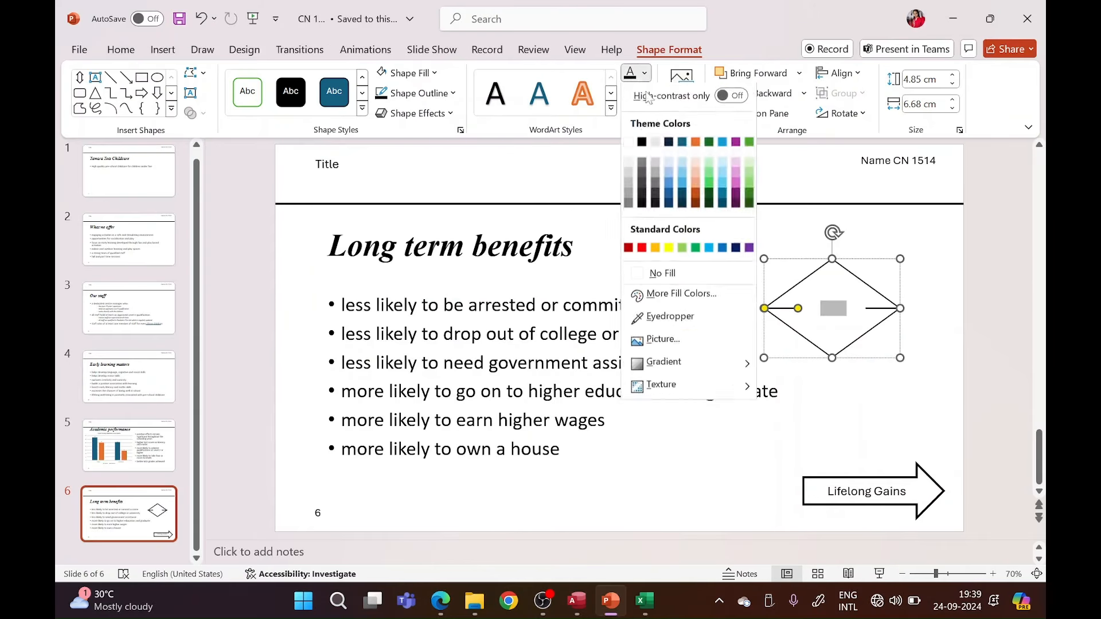
left_click(647, 143)
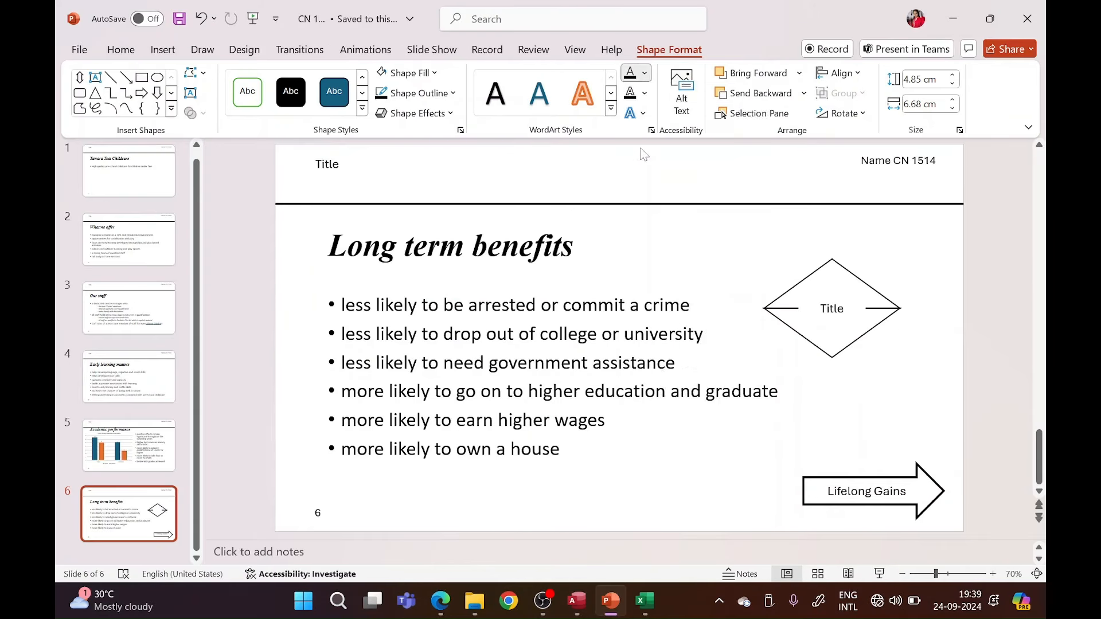
Step: Open the Insert Hyperlink dialog for the diamond shape and close it without adding a link
left_click(850, 278)
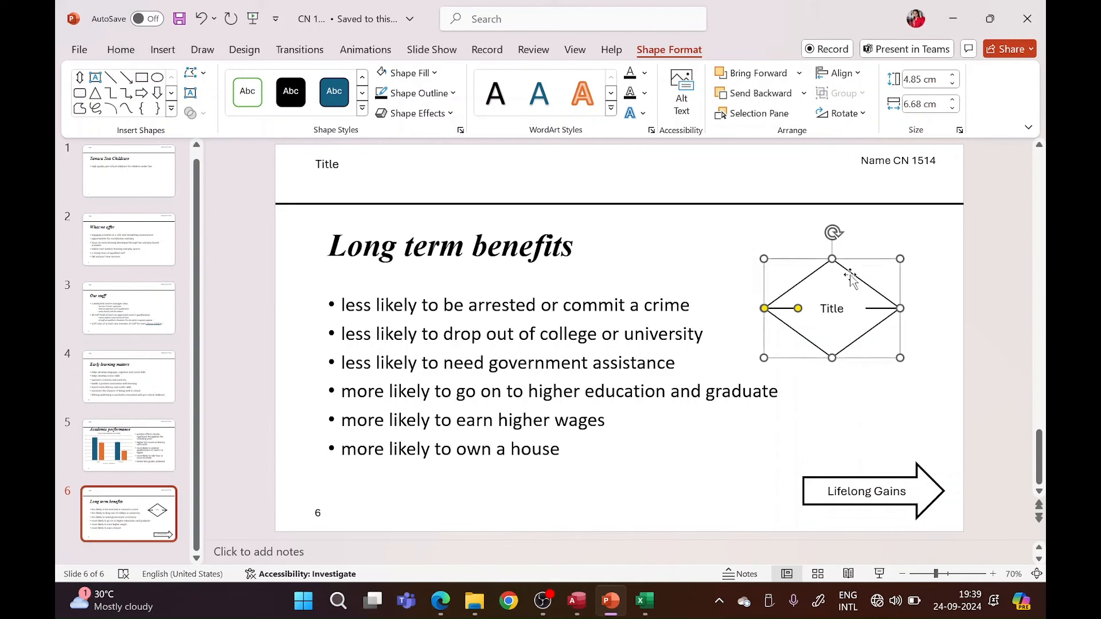
right_click(850, 276)
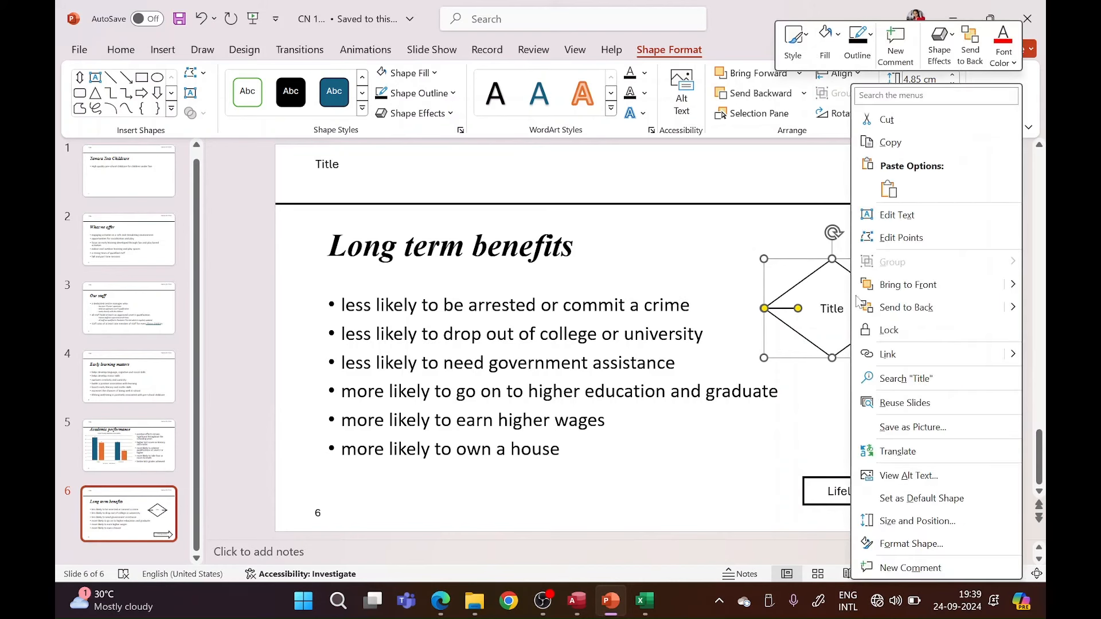
left_click(883, 360)
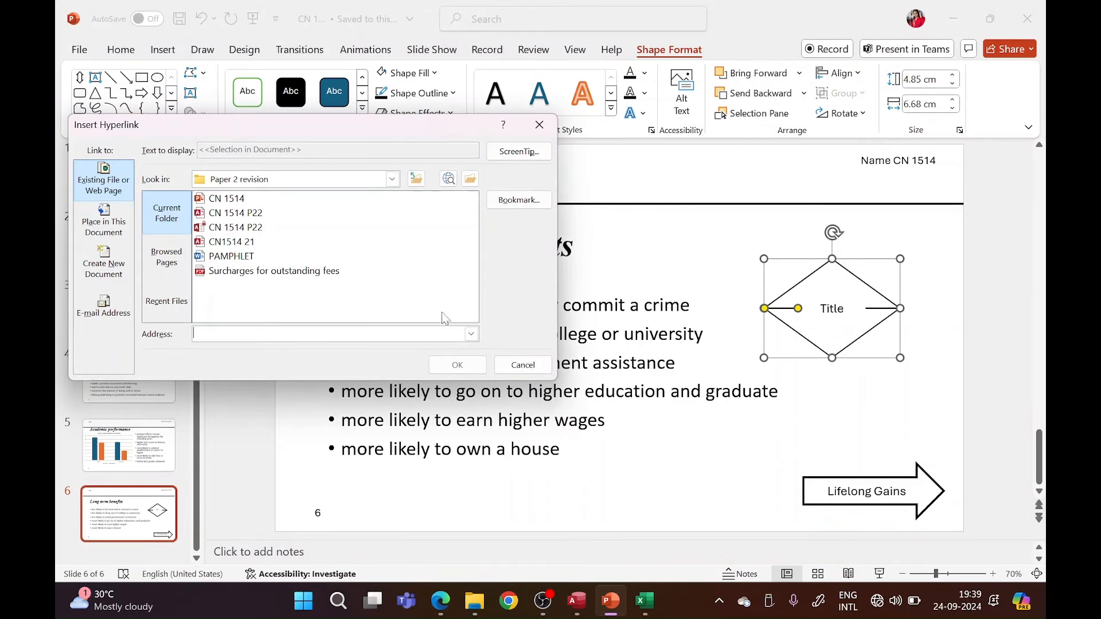
left_click(539, 125)
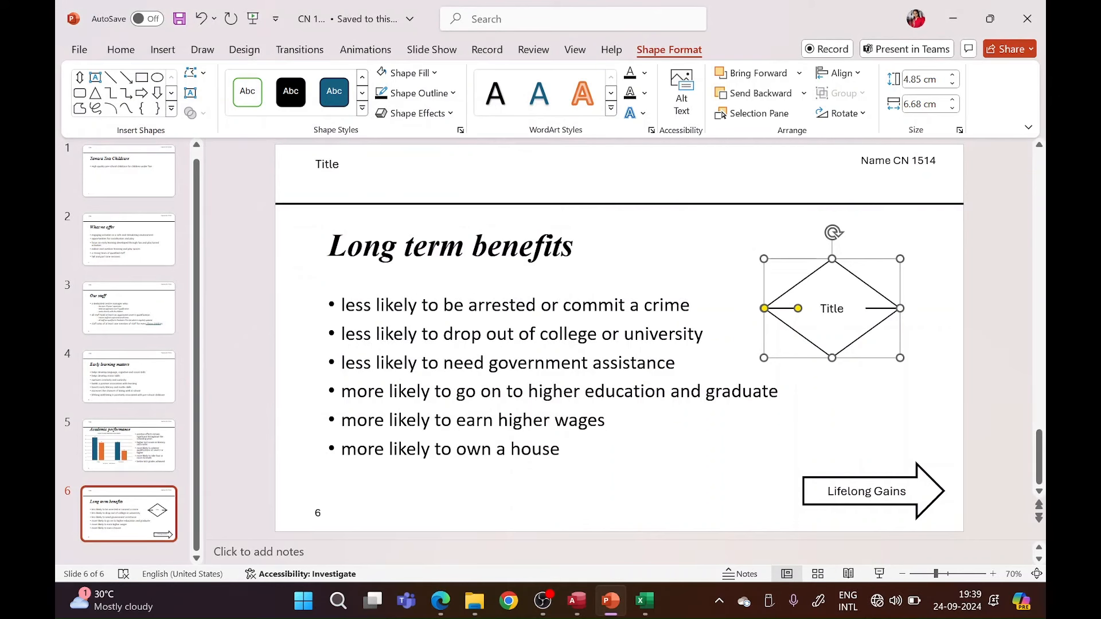
Step: Open the presentation's print settings and set the print range to Print All Slides
left_click(560, 449)
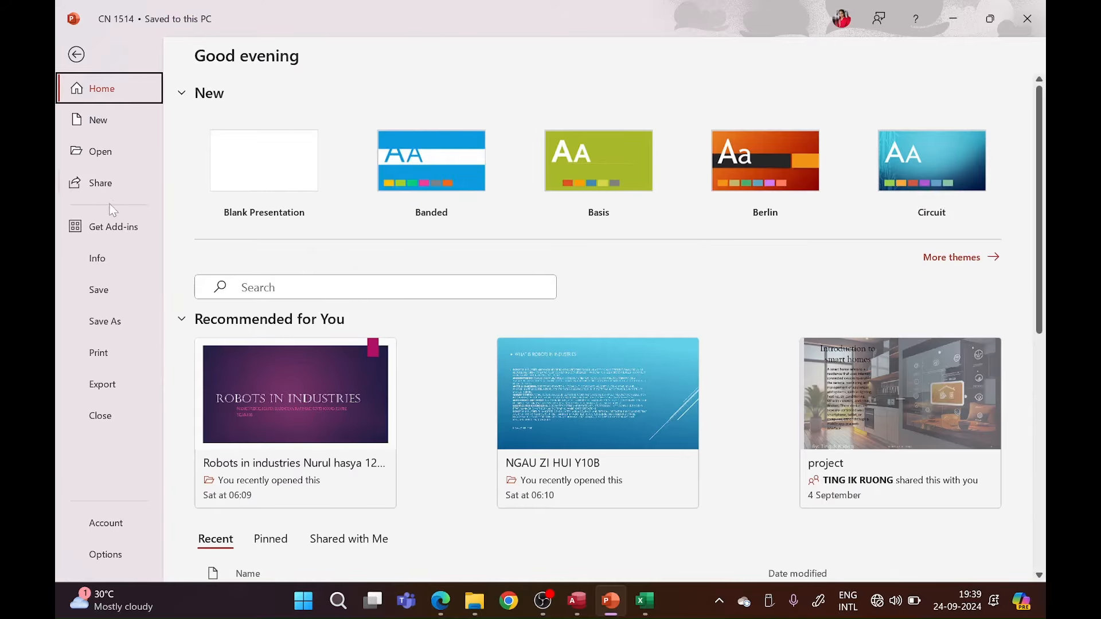
left_click(106, 356)
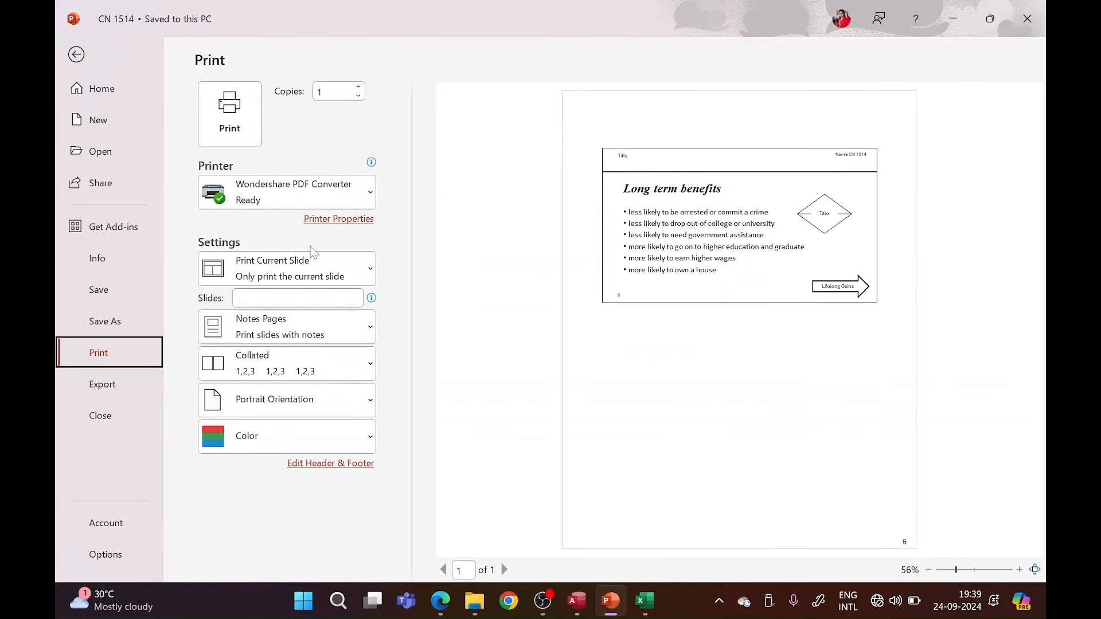
left_click(304, 268)
left_click(306, 335)
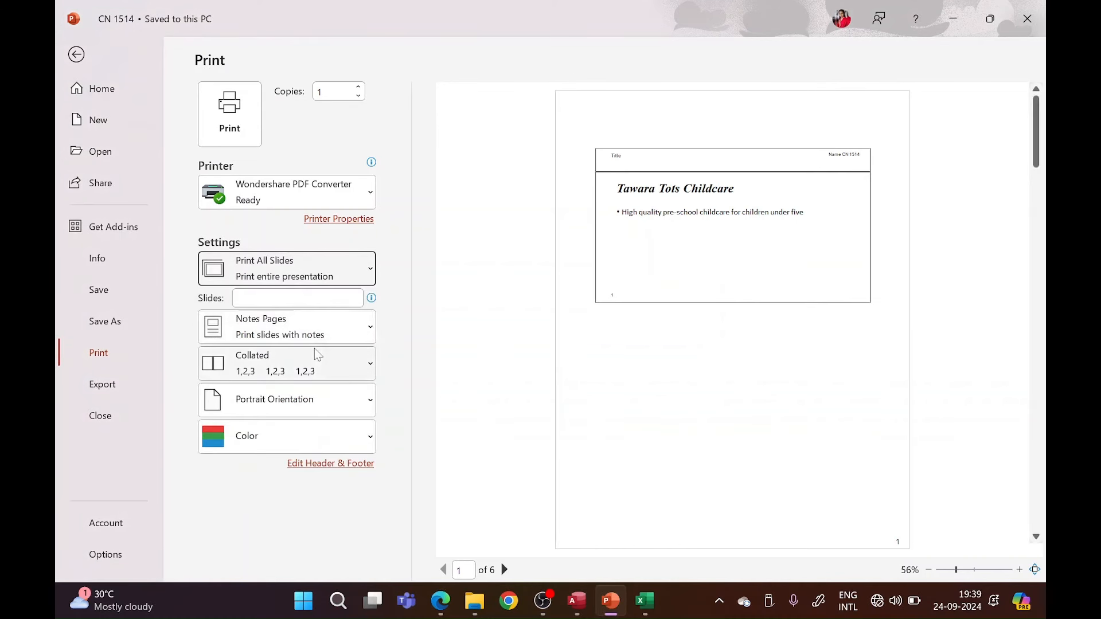
Step: Try the 6 Slides Horizontal handout layout, set the print layout to 4 Slides Horizontal instead and return to the slide
left_click(287, 327)
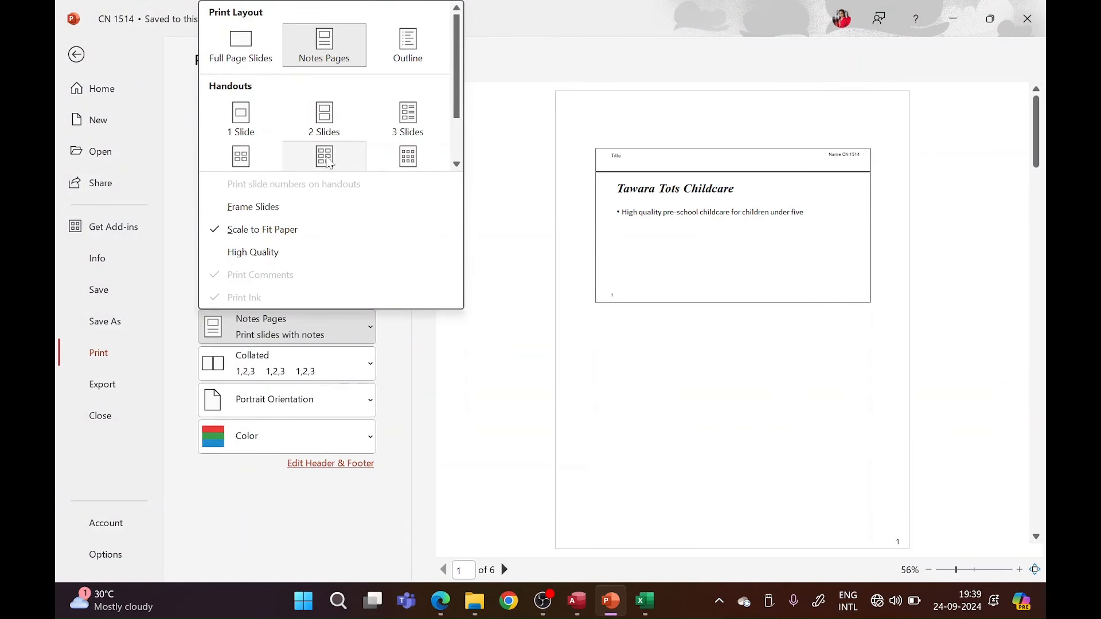
scroll(326, 162, "down", 1)
left_click(324, 106)
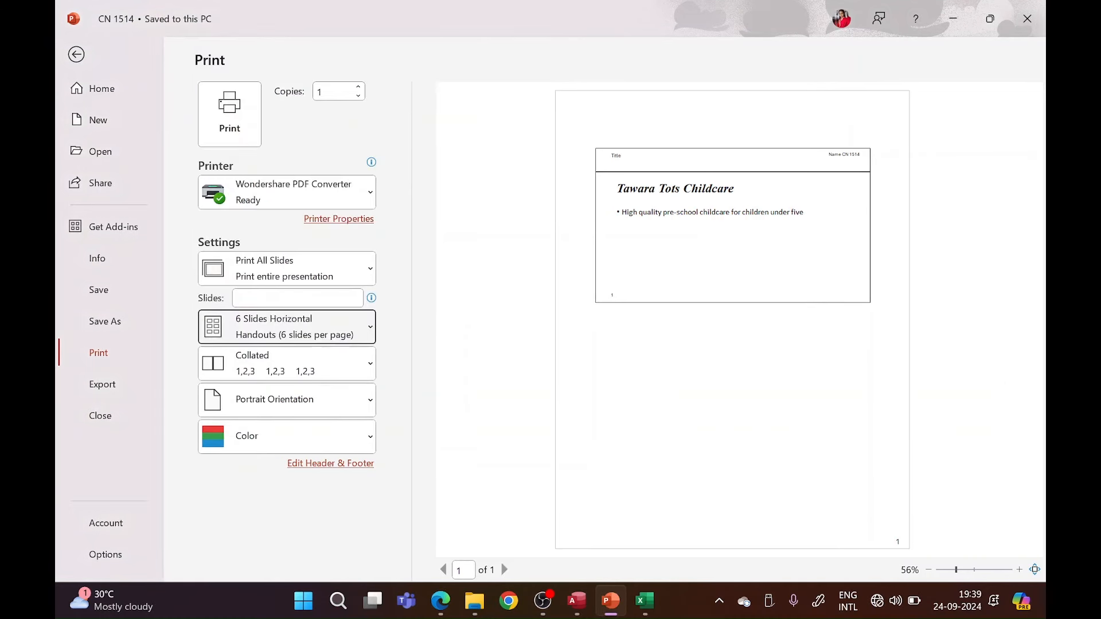
left_click(328, 330)
left_click(245, 109)
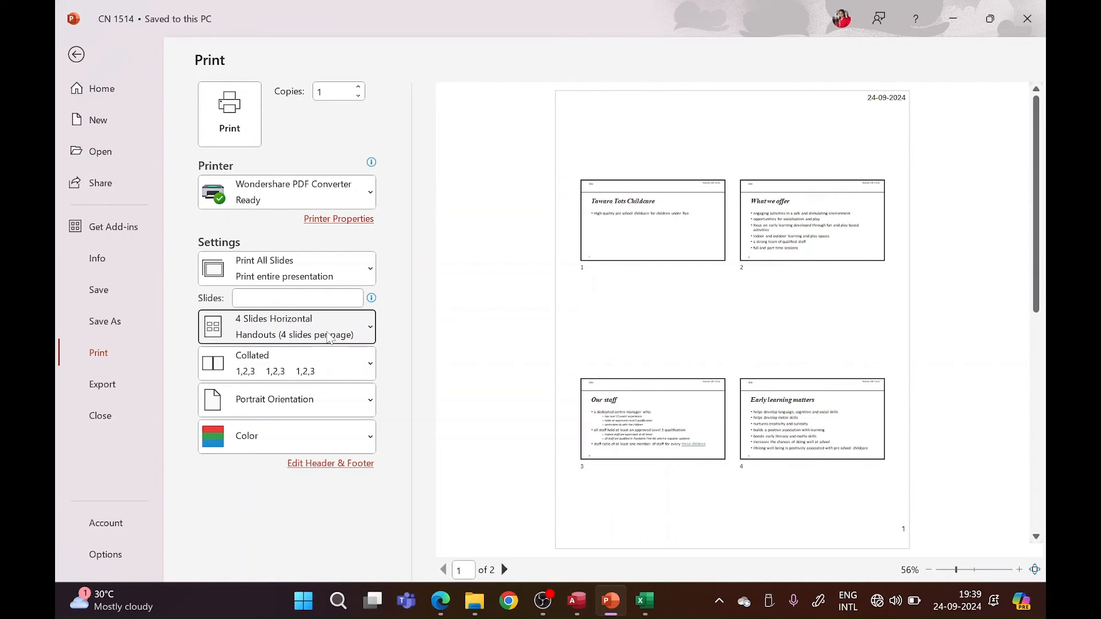
left_click(81, 59)
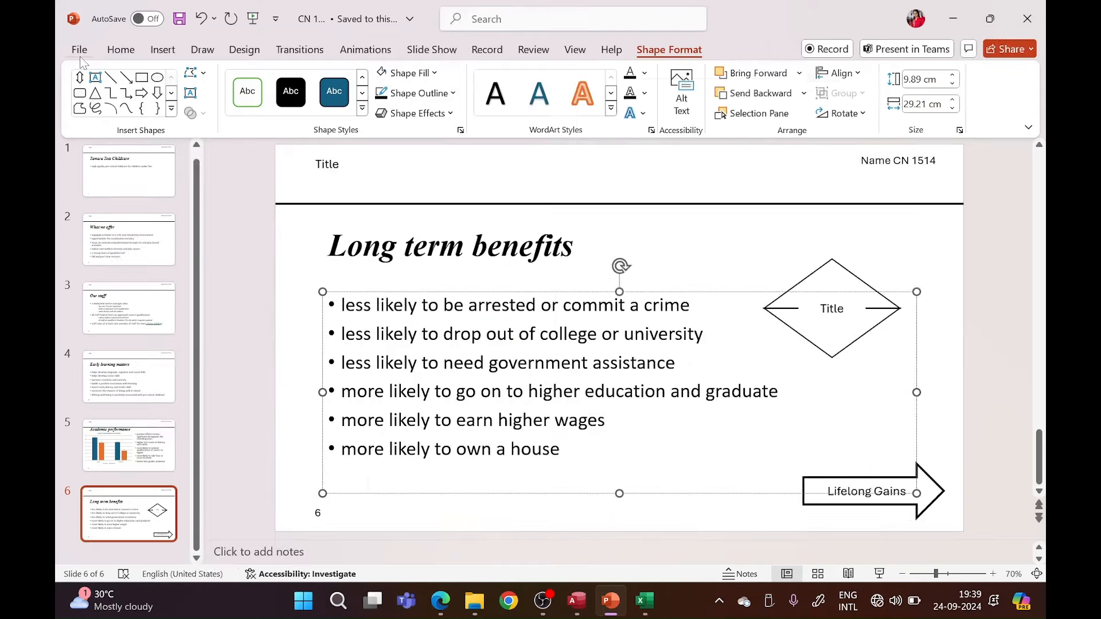